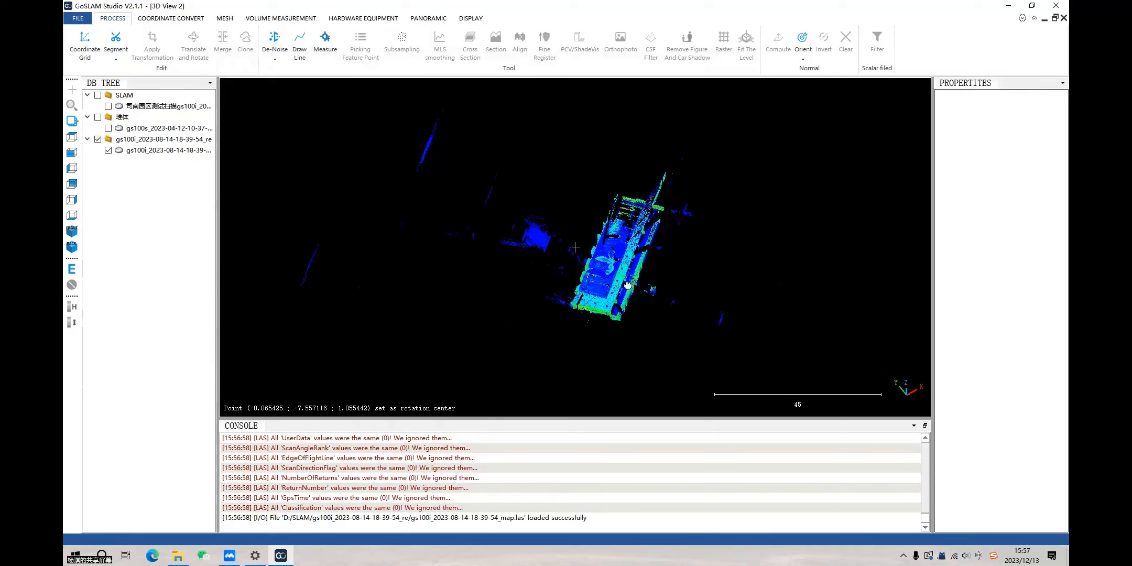
drag(615, 292, 688, 285)
right_drag(669, 276, 644, 275)
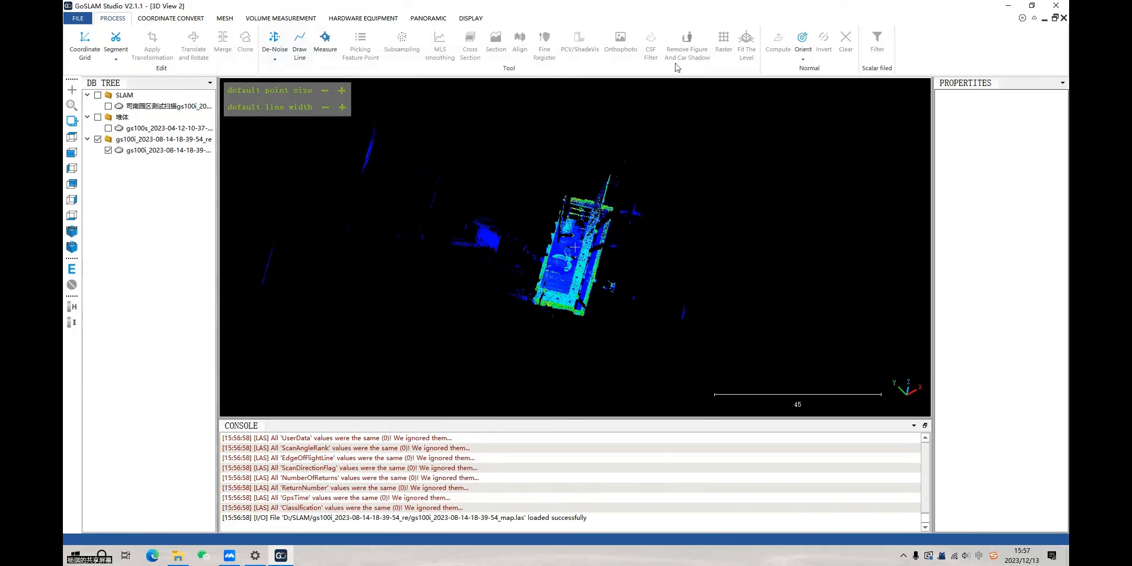
click(190, 151)
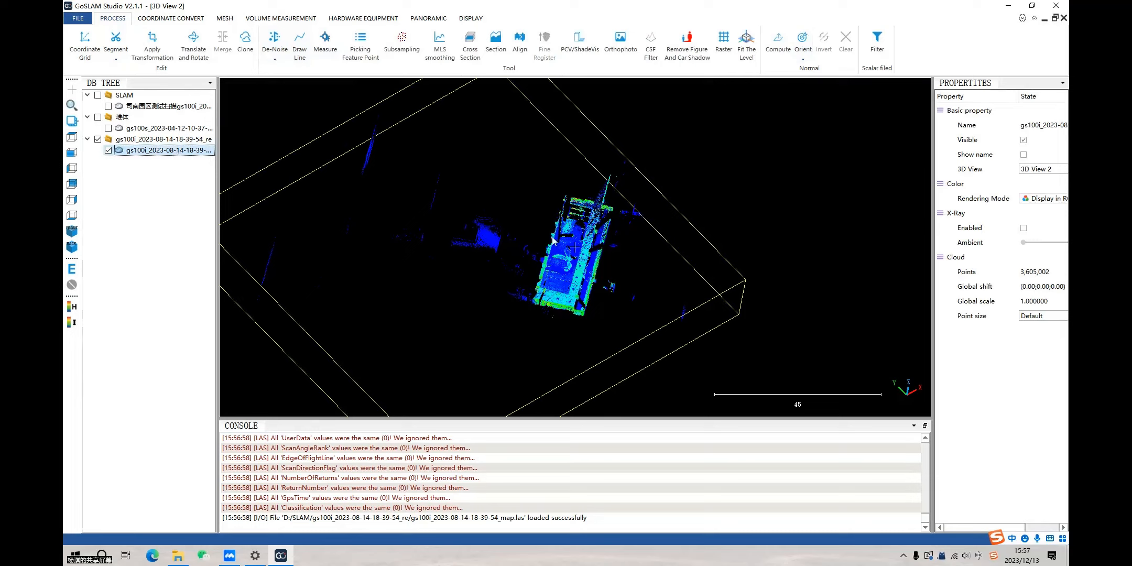
Examine the scanned building and the stray points around it from several angles and distances
scroll(553, 239, down, 5)
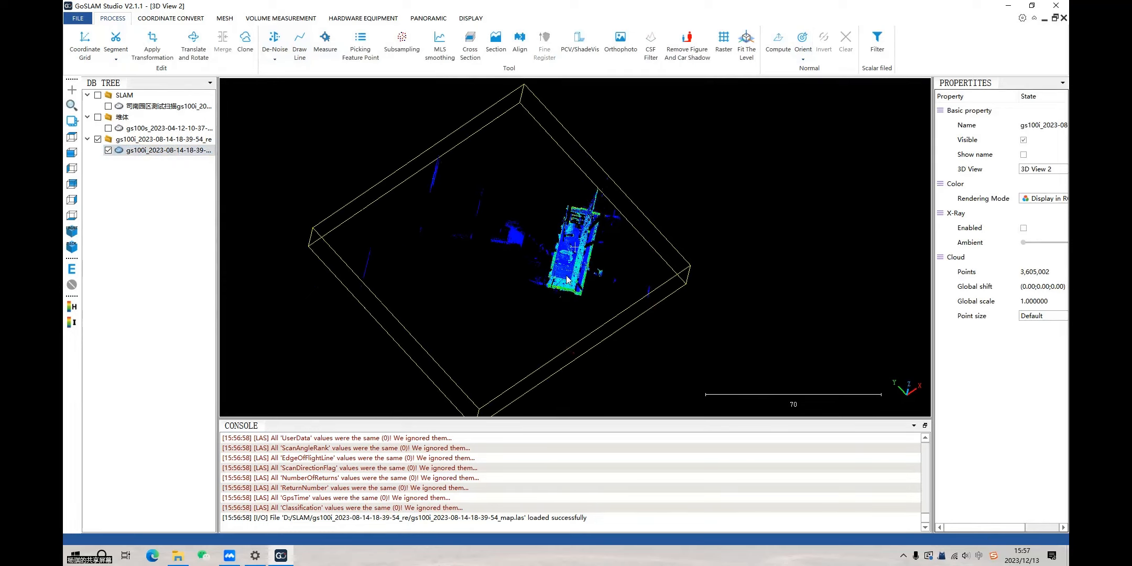
double_click(566, 276)
drag(734, 321, 662, 262)
scroll(566, 283, up, 4)
drag(562, 286, 555, 326)
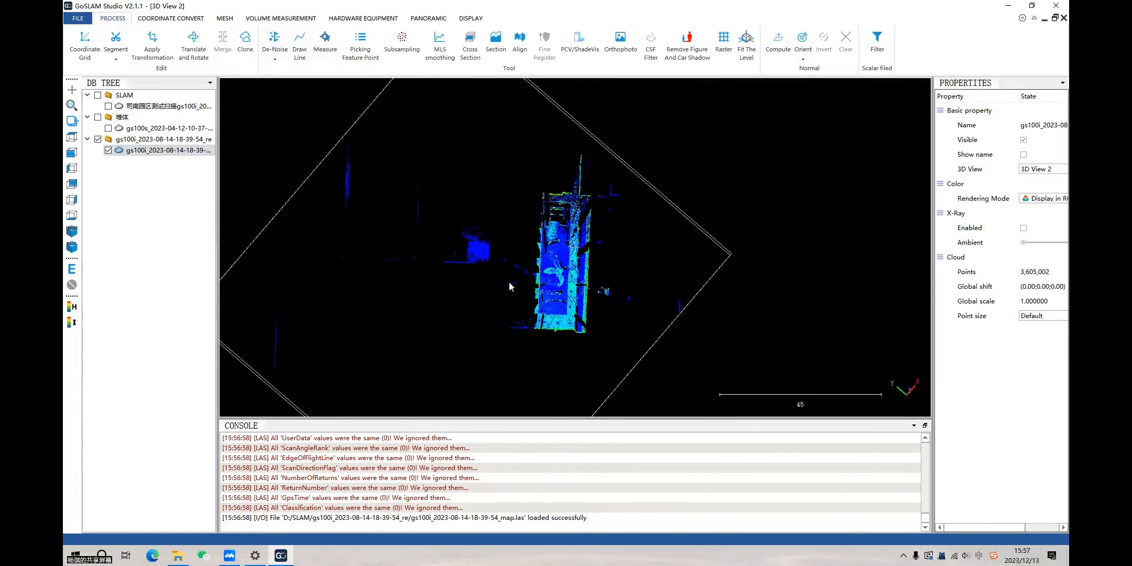
drag(480, 271, 627, 186)
scroll(565, 308, up, 2)
double_click(565, 308)
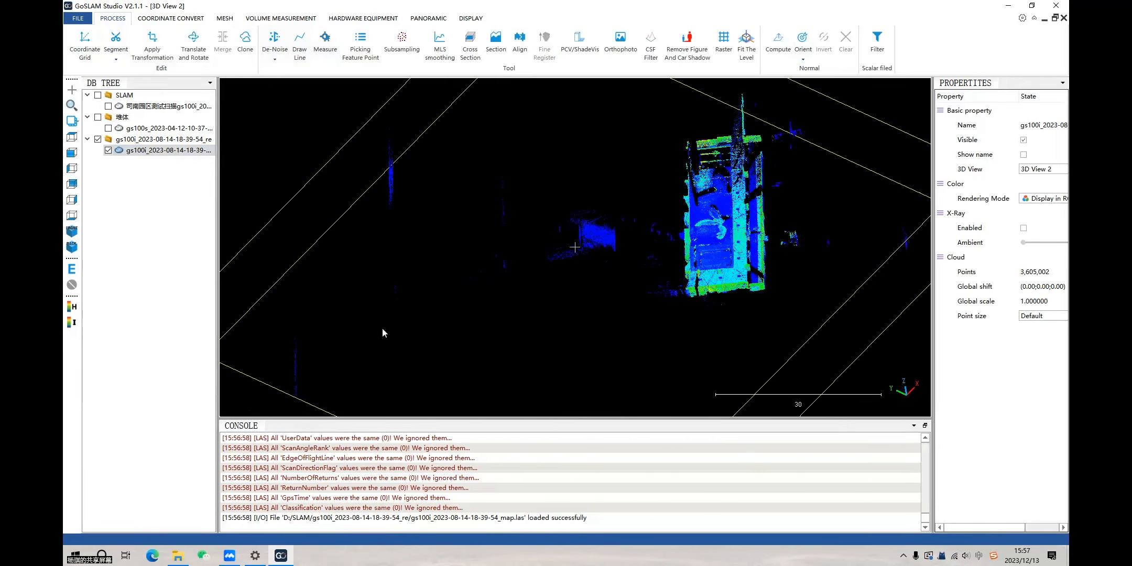
drag(382, 328, 402, 271)
drag(599, 231, 751, 282)
scroll(738, 304, up, 6)
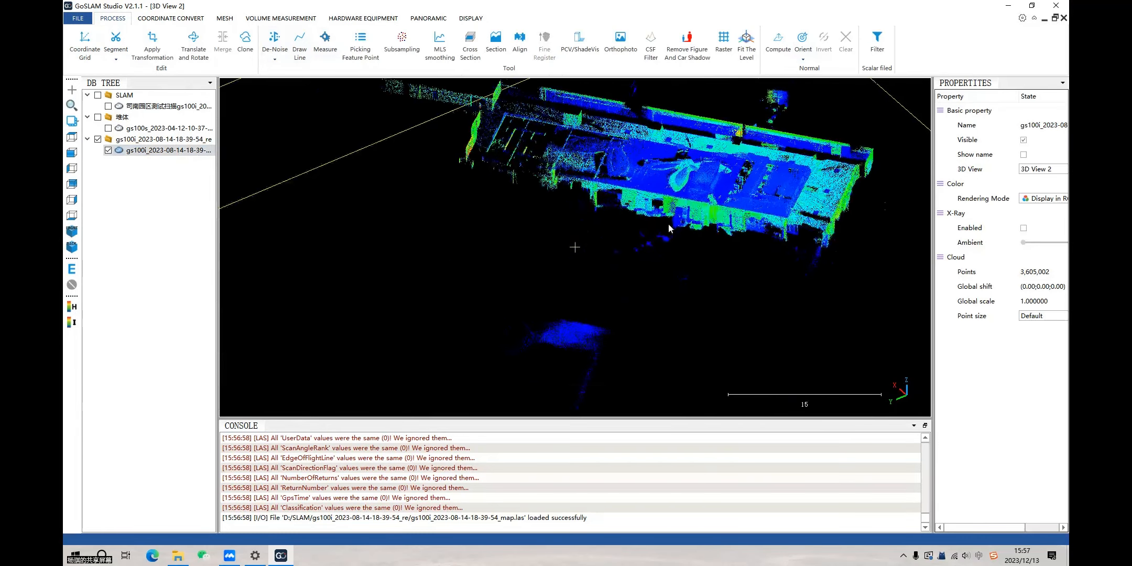
double_click(670, 154)
drag(547, 190, 688, 285)
drag(508, 291, 703, 243)
scroll(704, 243, down, 3)
right_drag(691, 245, 514, 256)
scroll(514, 256, down, 4)
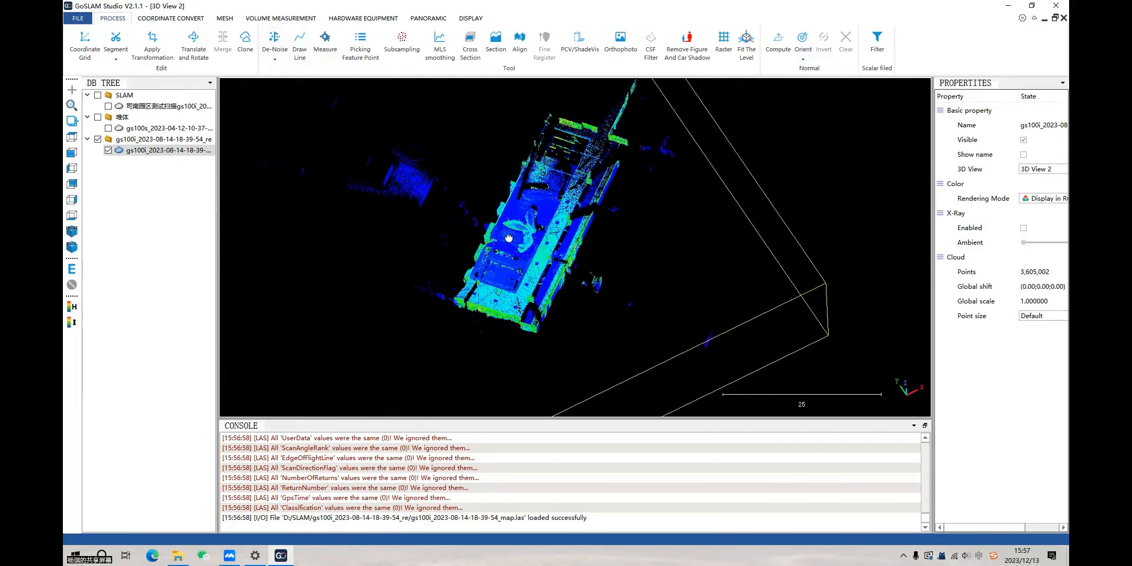
Segment the building in top view with a Quick Segment polygon around its outline, and hide the original cloud
click(72, 137)
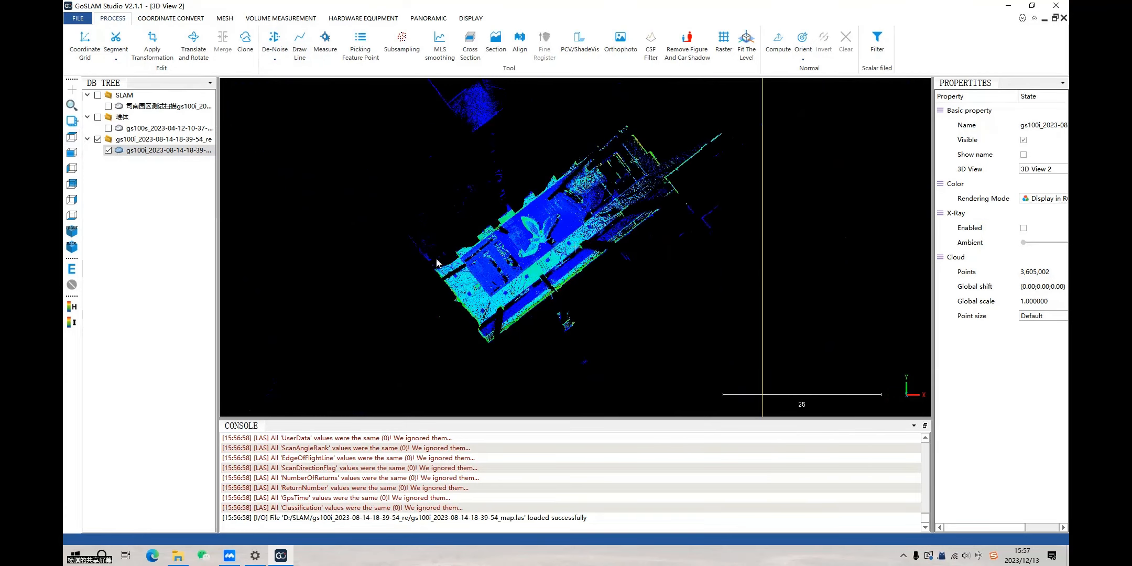
click(117, 59)
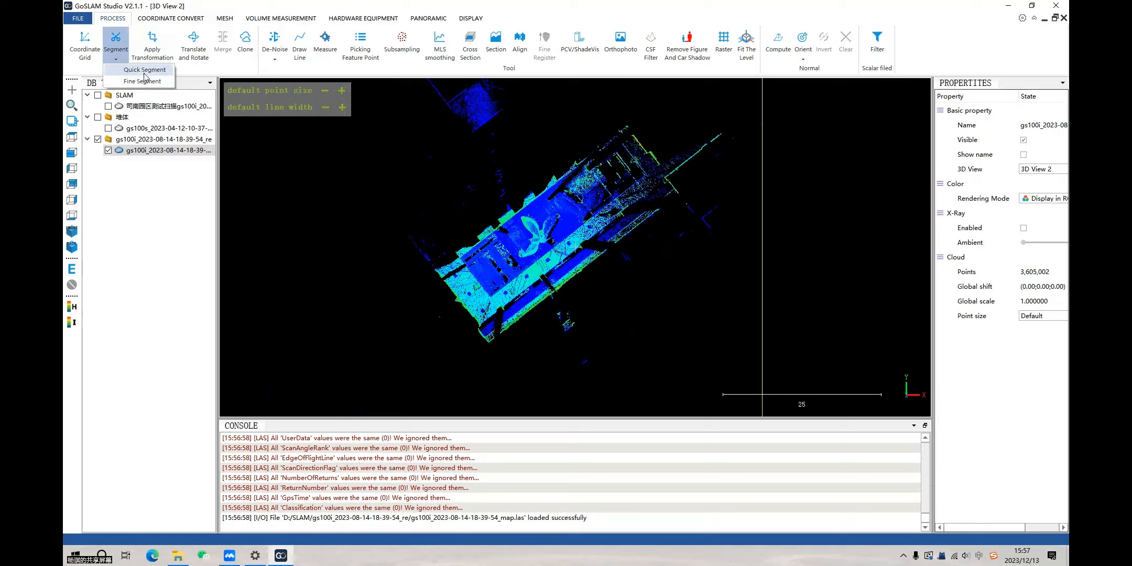
click(145, 71)
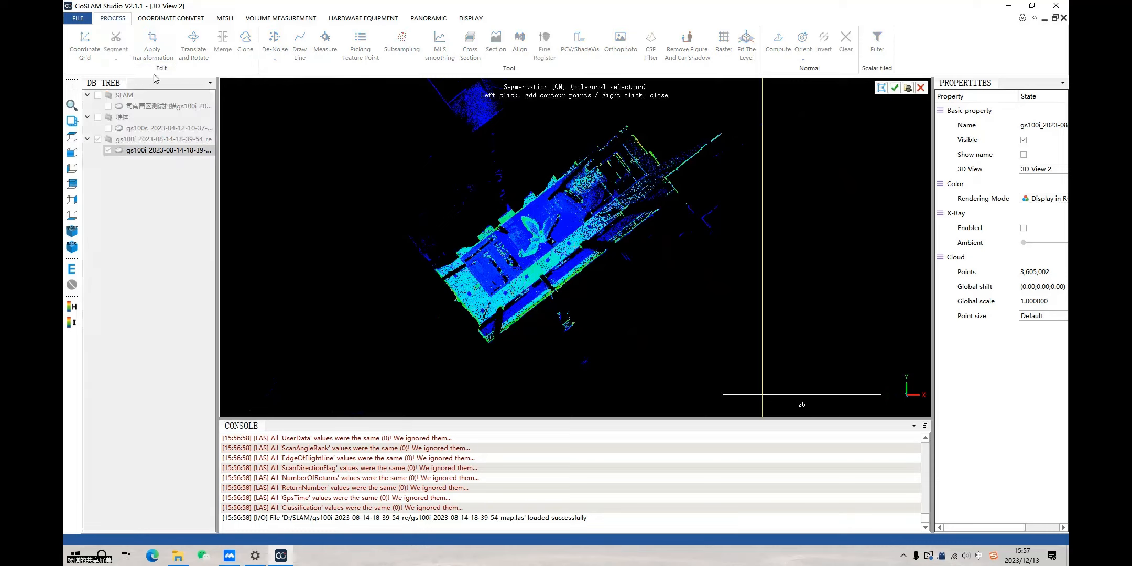
click(629, 118)
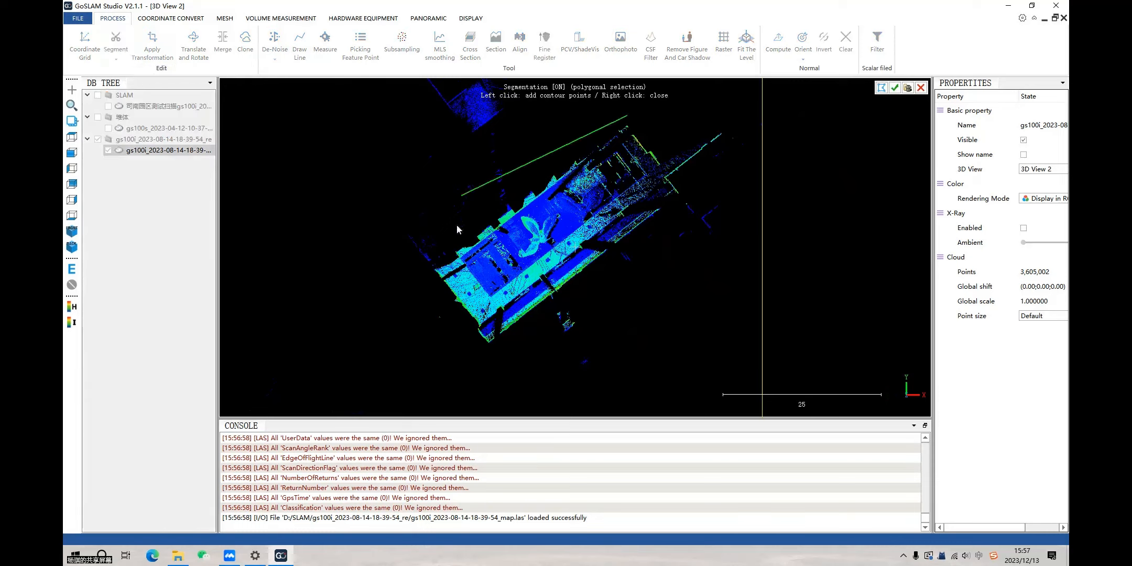
click(421, 271)
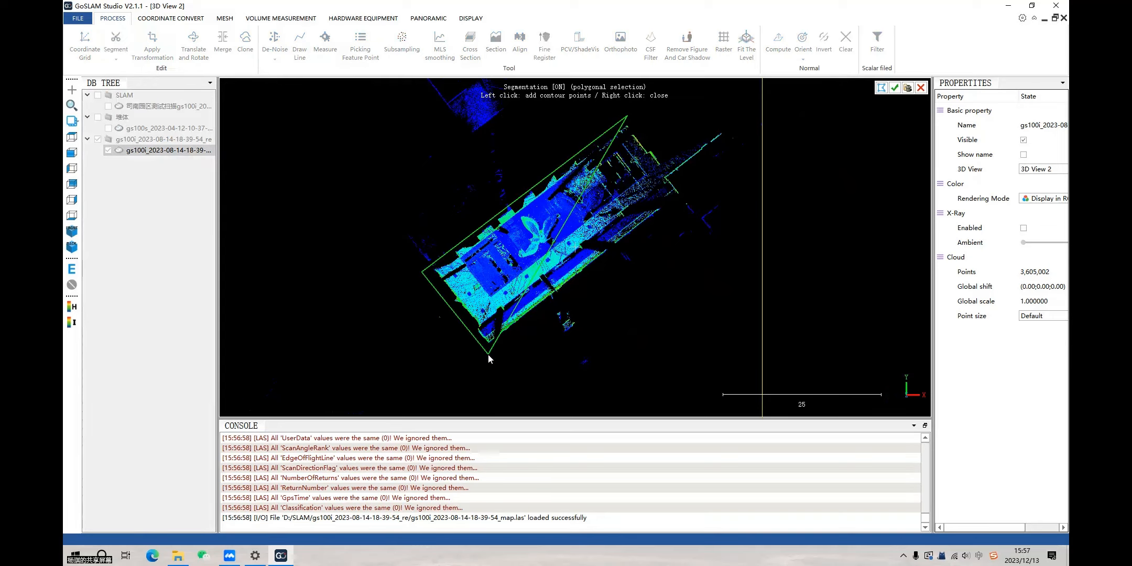
click(488, 353)
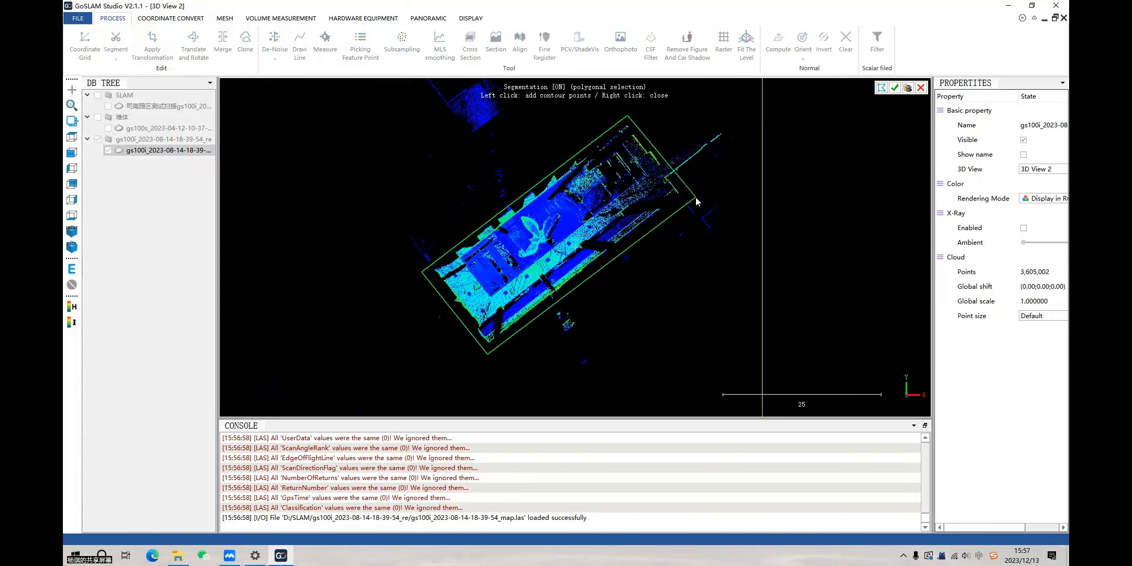
click(694, 195)
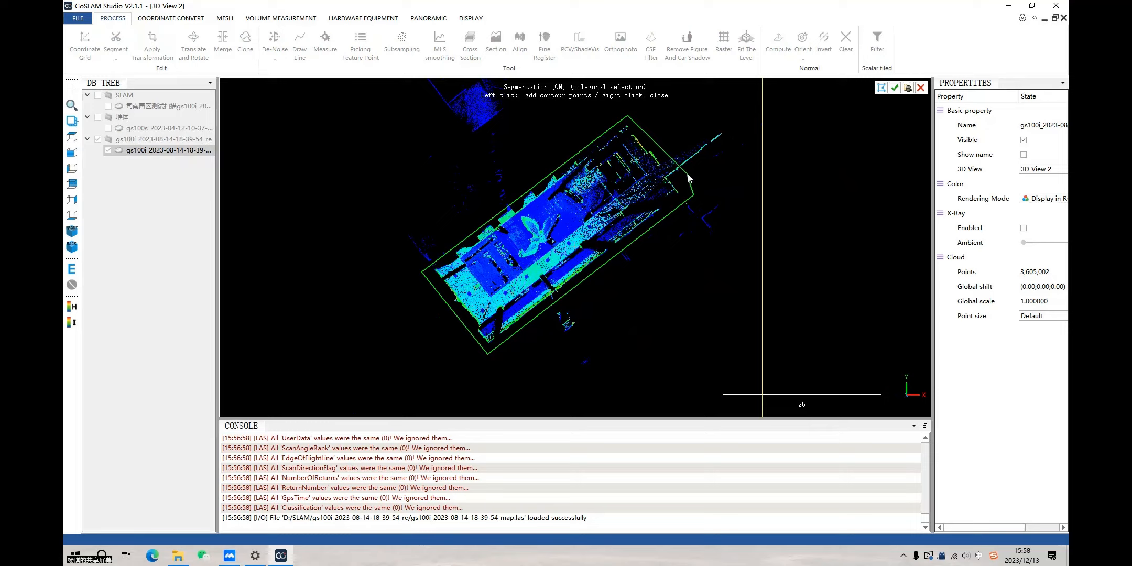
click(893, 89)
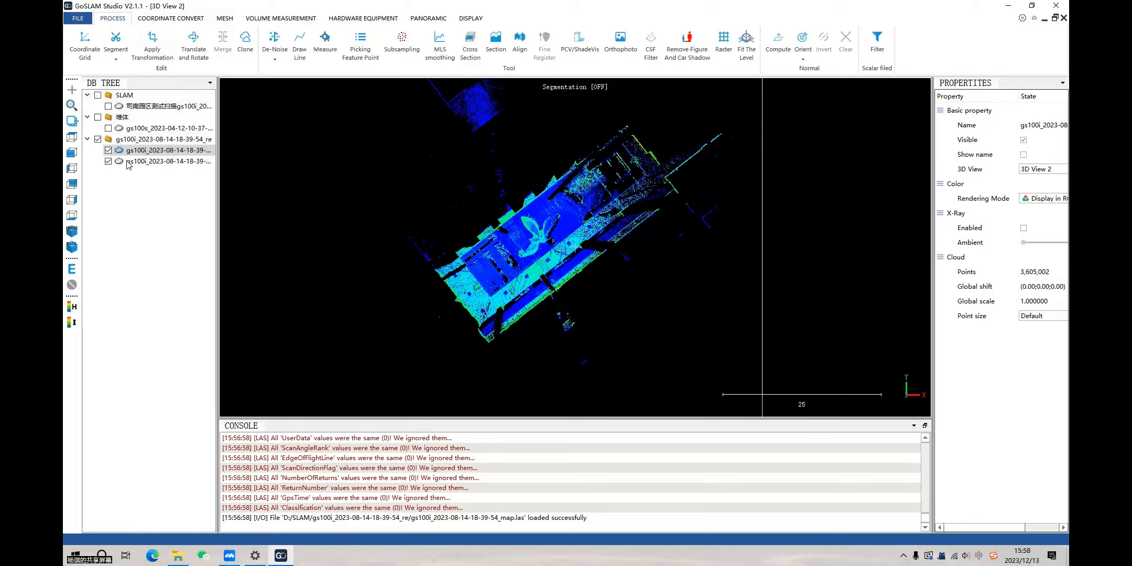
click(116, 159)
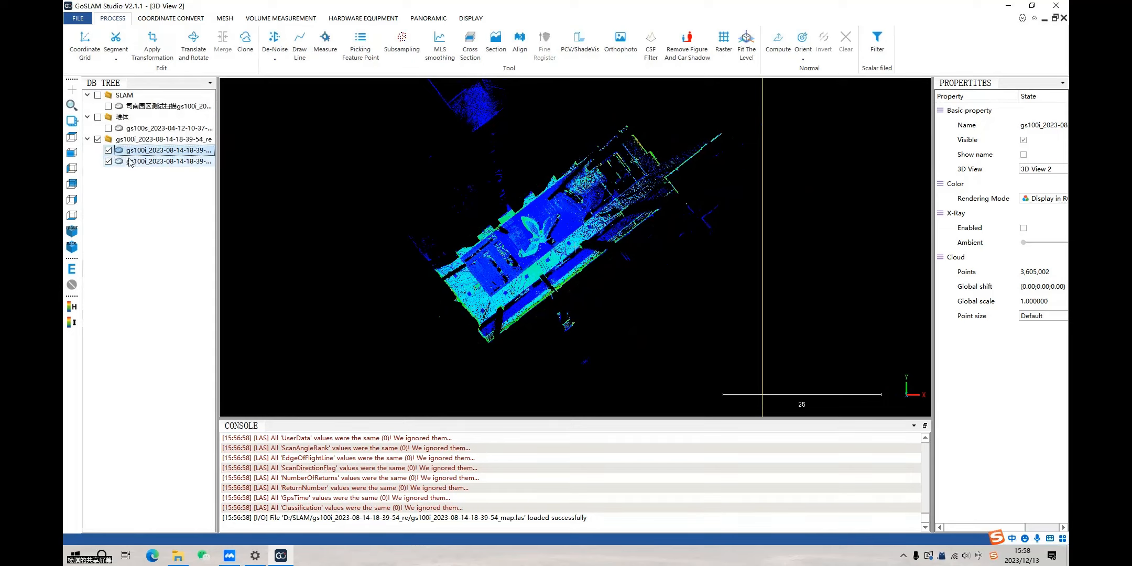
click(108, 151)
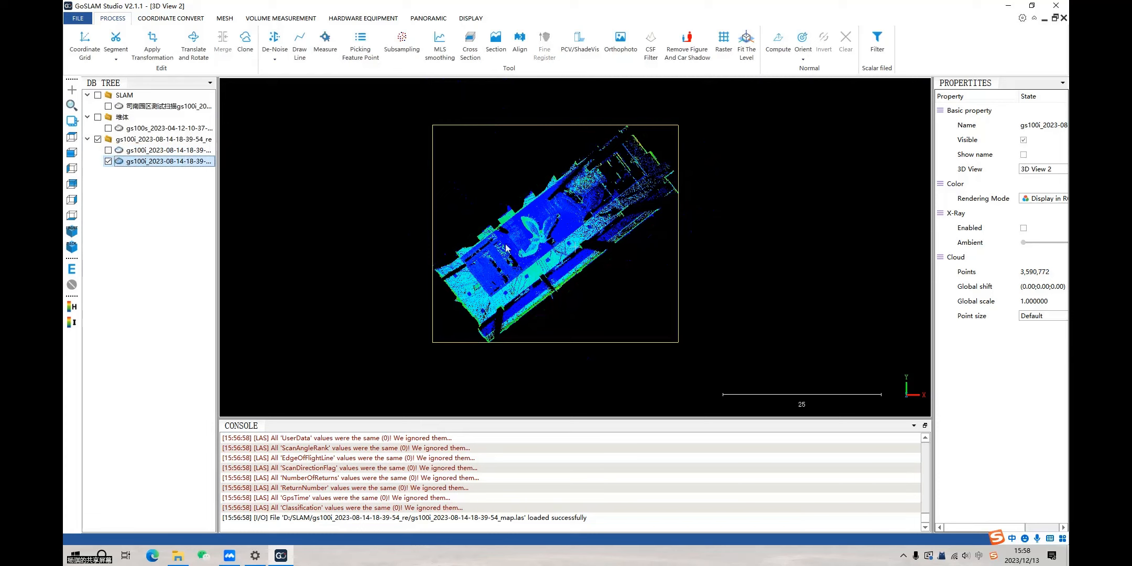
Examine the segmented building cloud from the side, from above and close up around the leaf-shaped roof feature
scroll(547, 255, up, 2)
double_click(547, 256)
scroll(550, 249, up, 4)
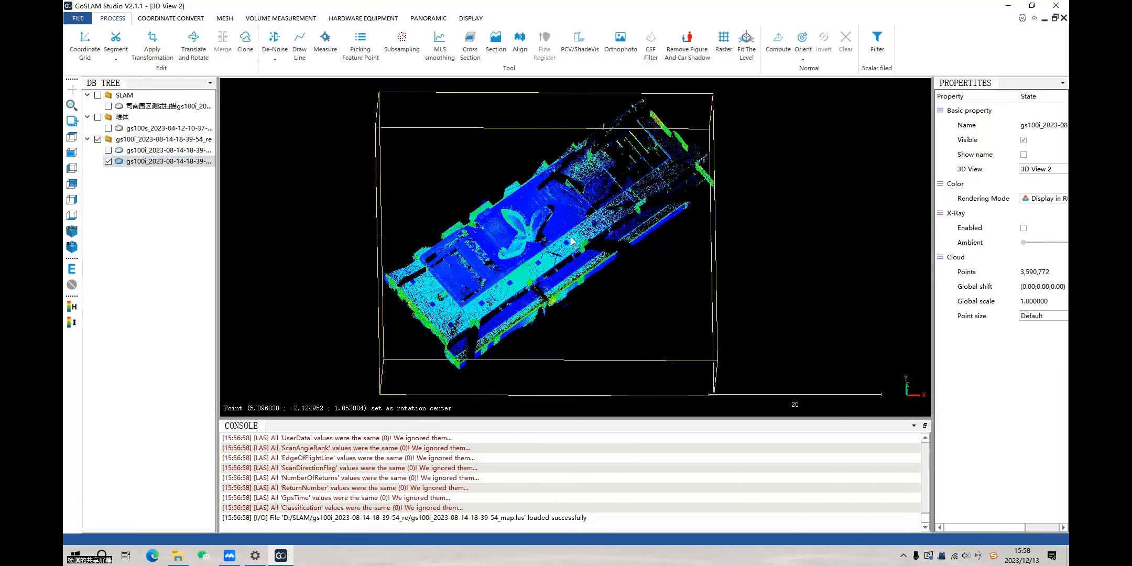
scroll(560, 240, down, 3)
drag(559, 240, 708, 262)
mouse_move(472, 299)
mouse_down()
mouse_move(655, 290)
mouse_move(635, 303)
mouse_move(660, 301)
mouse_move(393, 266)
mouse_up()
scroll(471, 282, down, 4)
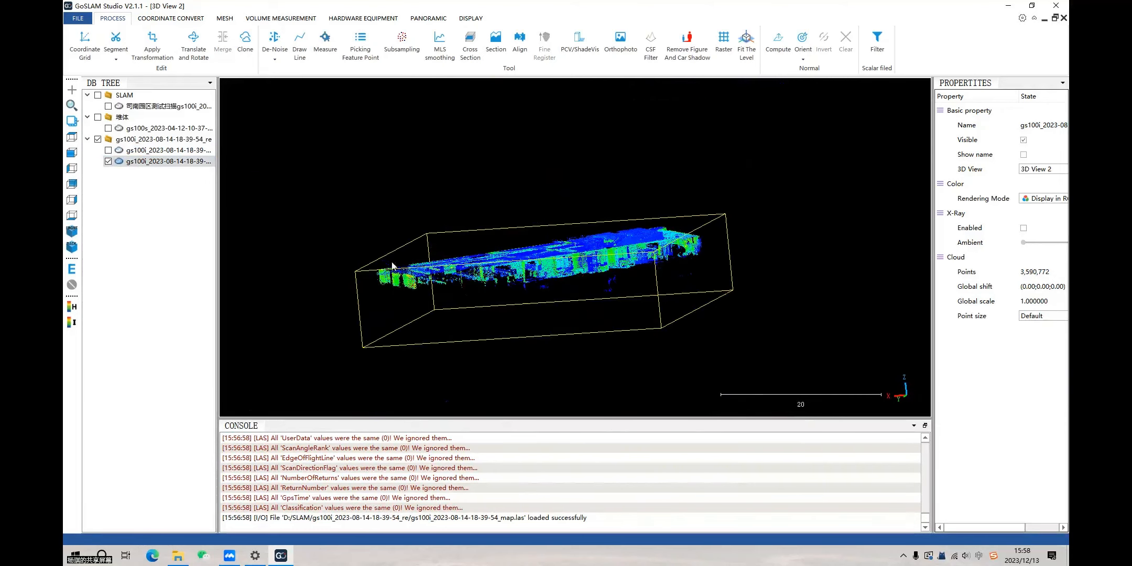
drag(655, 332, 647, 362)
scroll(576, 287, down, 2)
drag(545, 269, 570, 338)
scroll(595, 310, up, 2)
scroll(595, 310, up, 9)
double_click(570, 338)
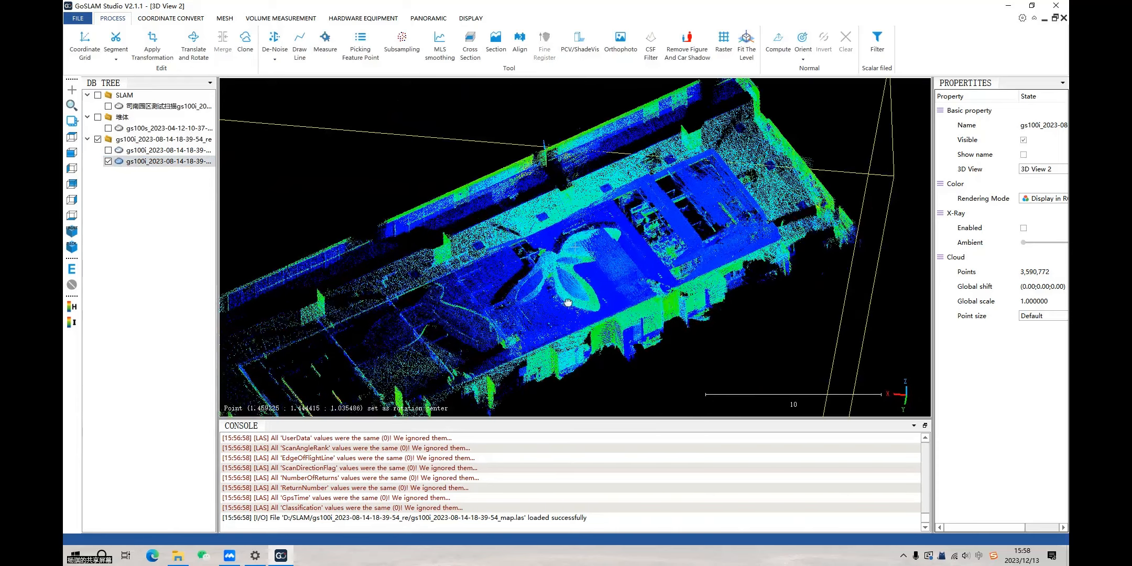
drag(568, 302, 664, 346)
scroll(637, 318, down, 6)
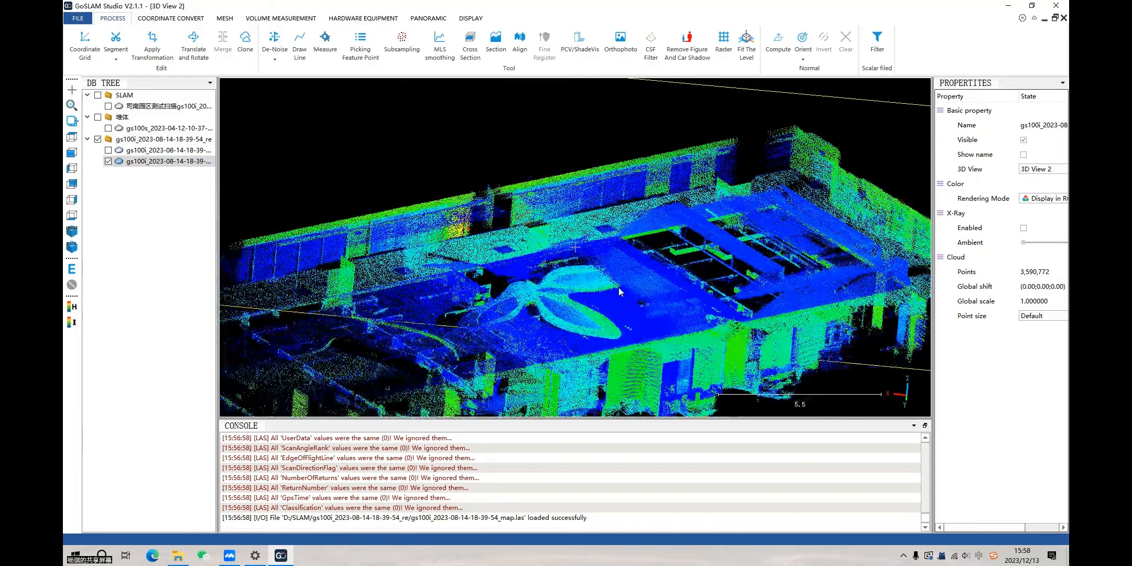
drag(586, 295, 427, 159)
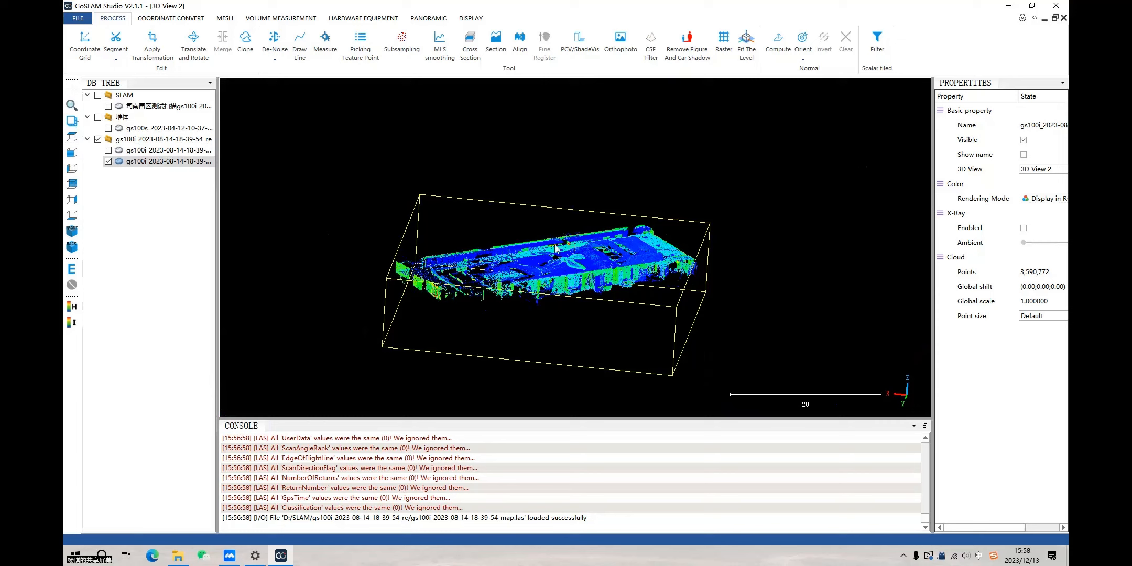
drag(556, 249, 584, 252)
scroll(583, 252, up, 2)
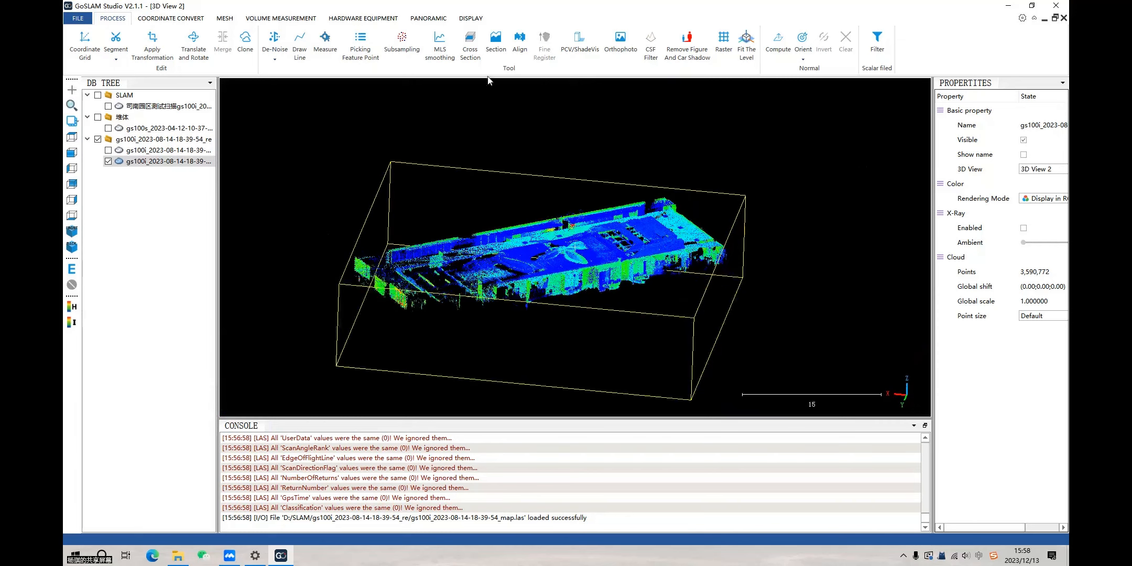
Start a Cross Section on the segmented cloud and reduce the box's Z thickness to about 3.55
click(471, 50)
drag(641, 220, 552, 312)
scroll(622, 333, up, 5)
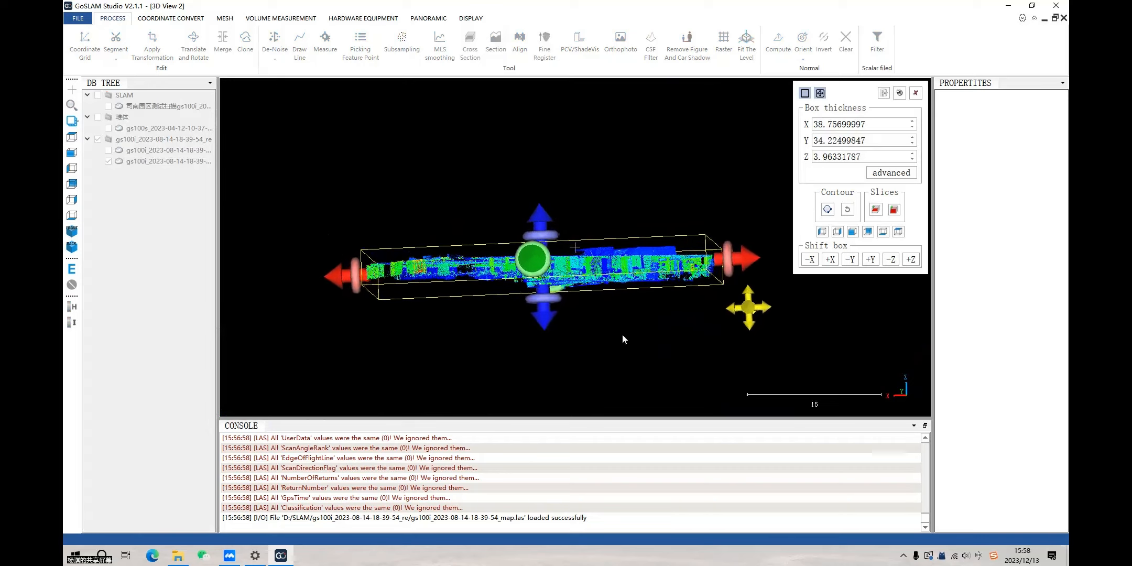
scroll(627, 341, up, 3)
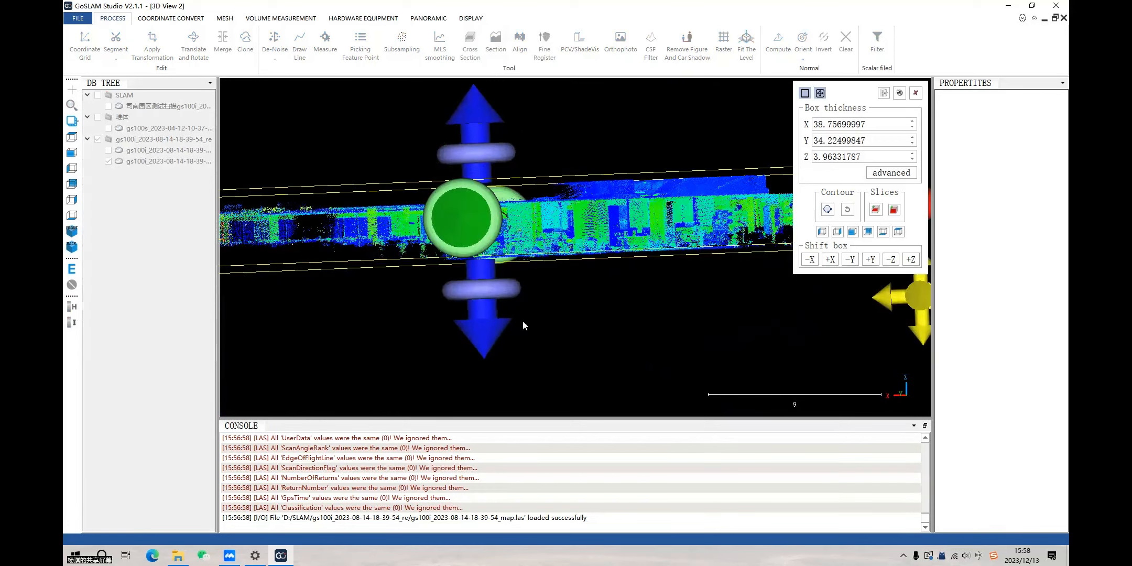
drag(495, 341, 497, 336)
drag(612, 277, 603, 301)
scroll(608, 232, down, 5)
drag(579, 211, 595, 193)
drag(516, 158, 519, 170)
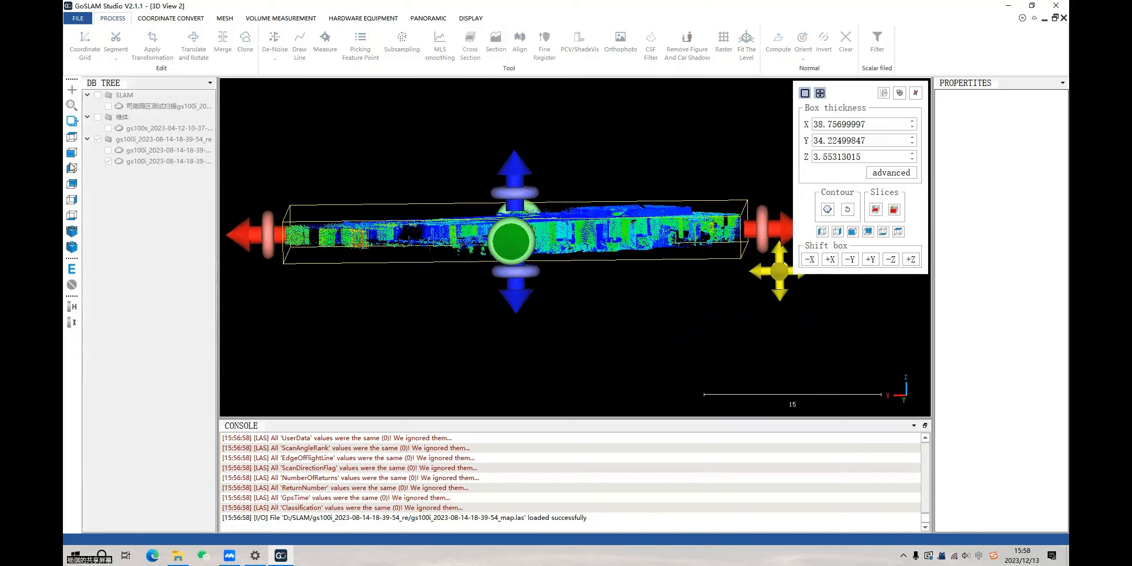
Lower the top of the cross-section box in front view to a Z thickness of about 2.89
click(70, 154)
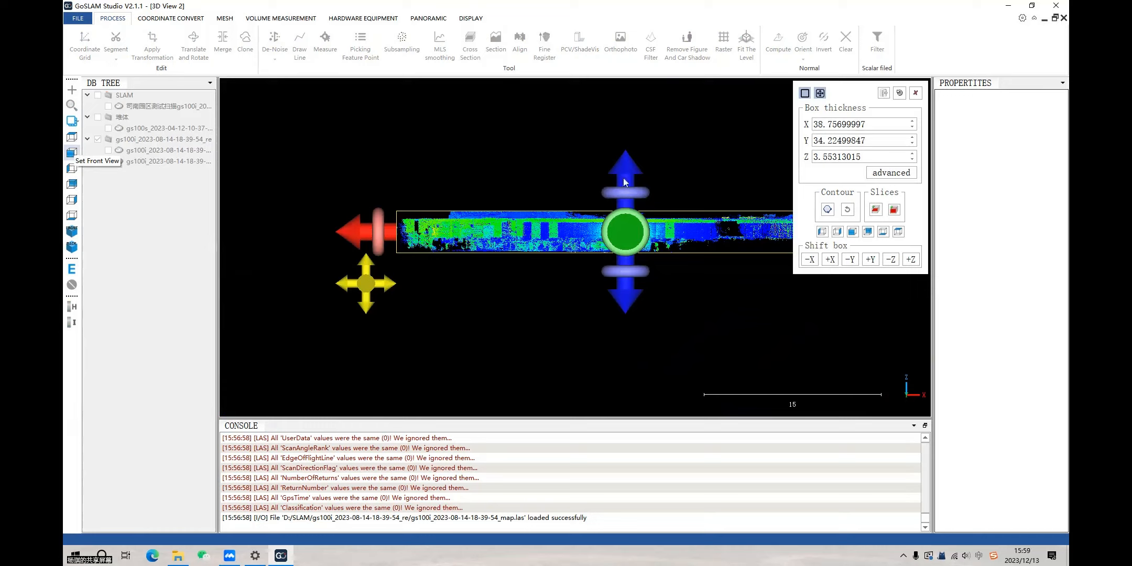
drag(625, 160, 633, 173)
scroll(685, 183, down, 2)
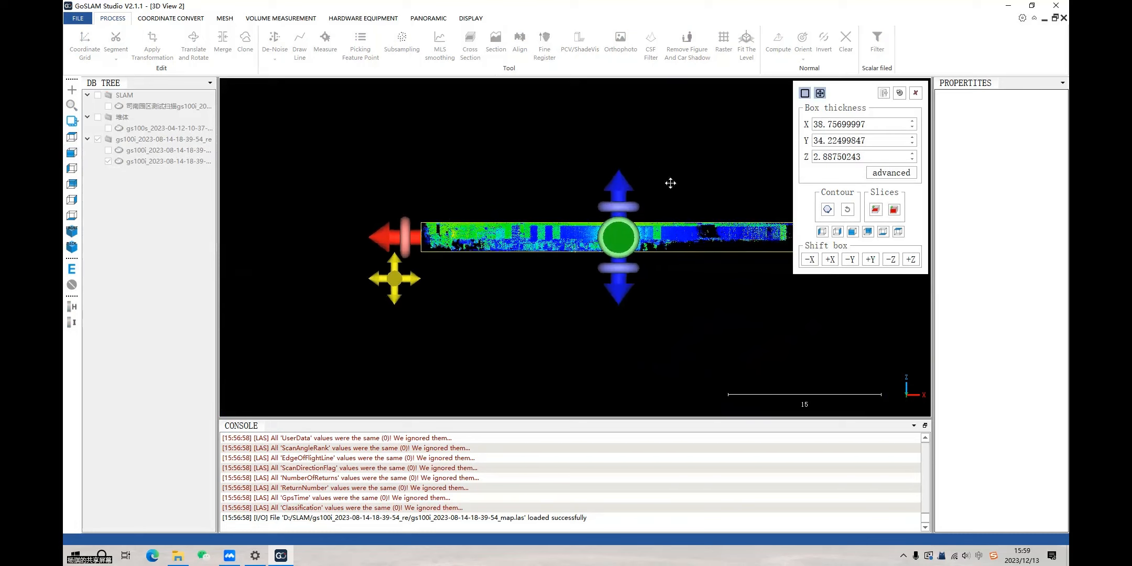
Lower the top of the cross-section box further, to a Z thickness of about 2.48, to cut away the roof
right_drag(671, 183, 468, 171)
drag(602, 213, 526, 230)
scroll(526, 230, up, 5)
right_drag(526, 229, 636, 289)
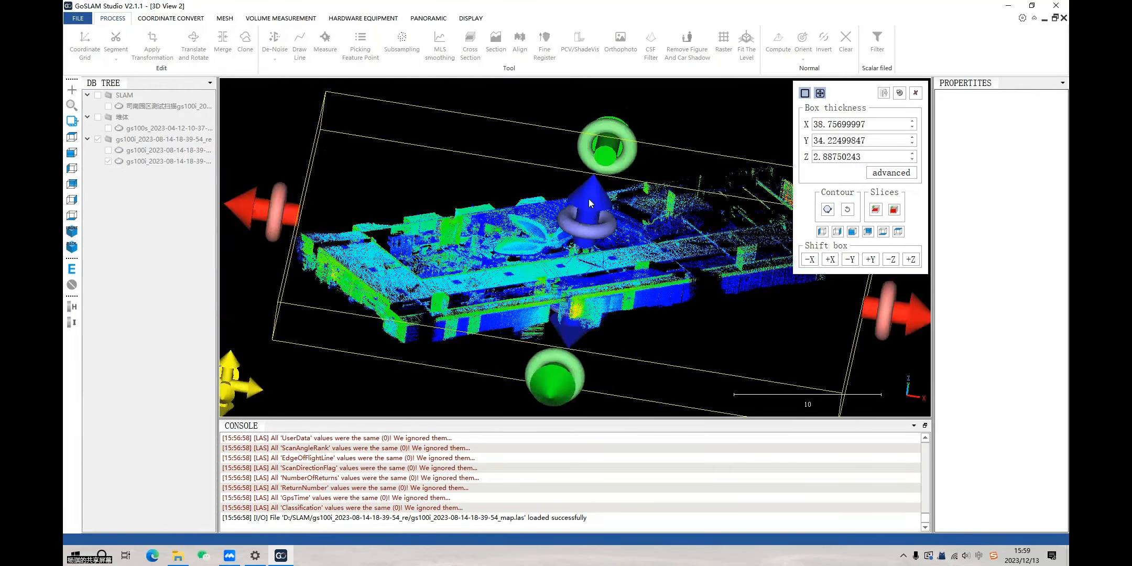
drag(589, 207, 601, 208)
drag(647, 291, 583, 334)
scroll(583, 331, up, 3)
drag(585, 223, 584, 224)
scroll(602, 329, up, 2)
scroll(603, 330, up, 2)
right_drag(617, 324, 655, 310)
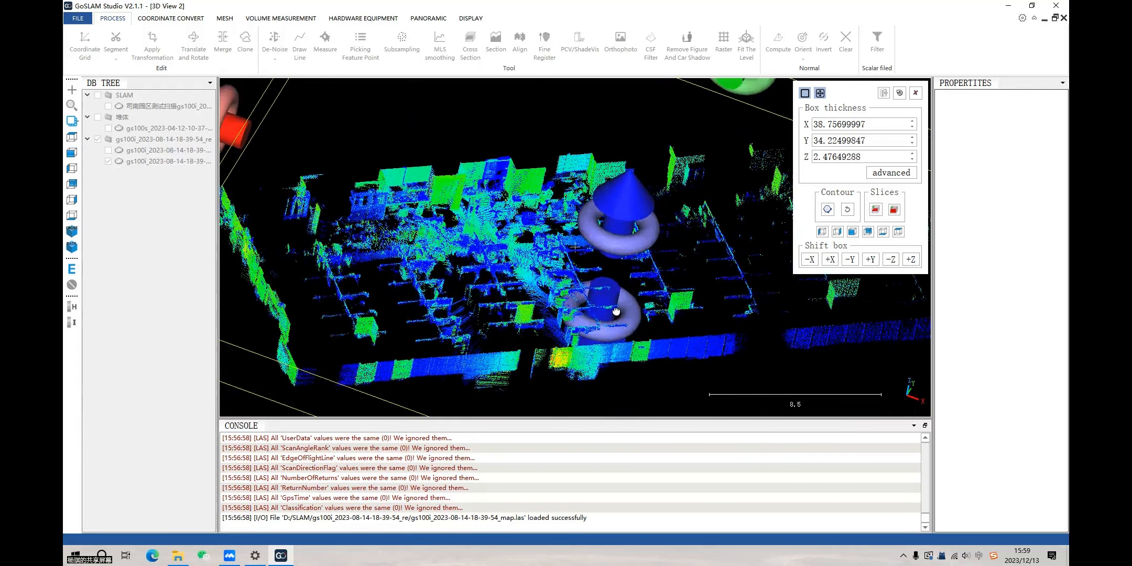
Fit the cross-section box around the floor plan, with a Y thickness of about 16.64 and X of about 39.51
drag(612, 308, 643, 289)
scroll(847, 211, down, 2)
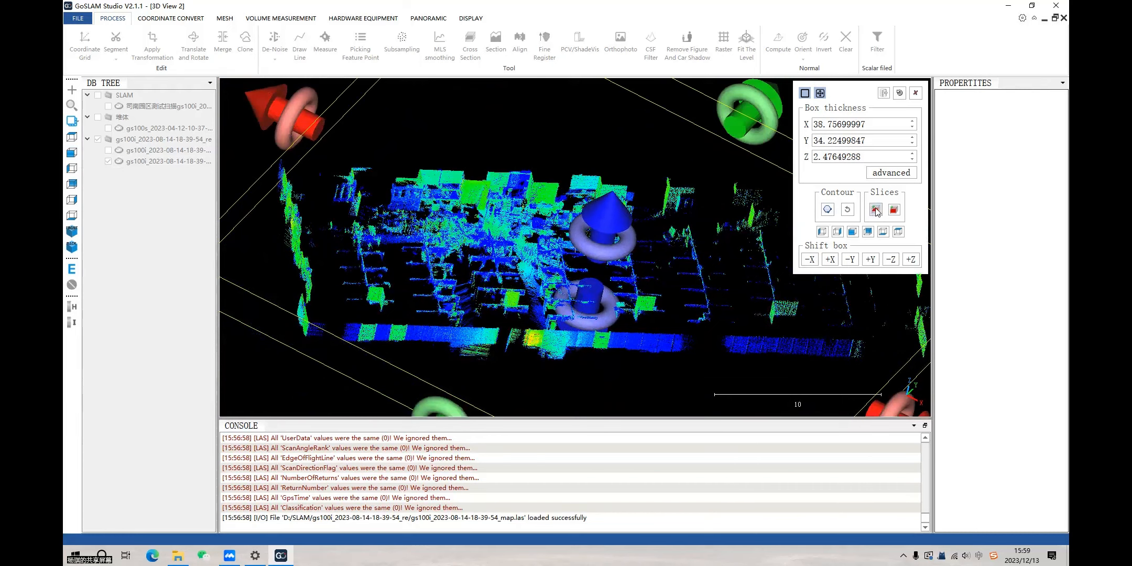
scroll(681, 280, down, 3)
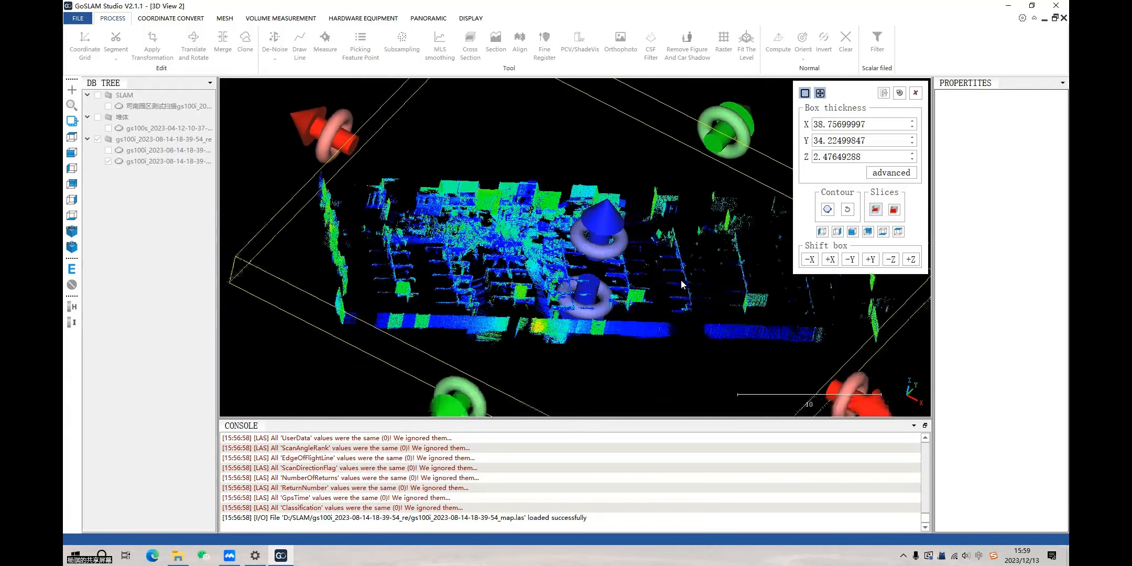
drag(580, 271, 589, 111)
drag(596, 251, 560, 323)
scroll(578, 374, down, 2)
scroll(588, 150, down, 2)
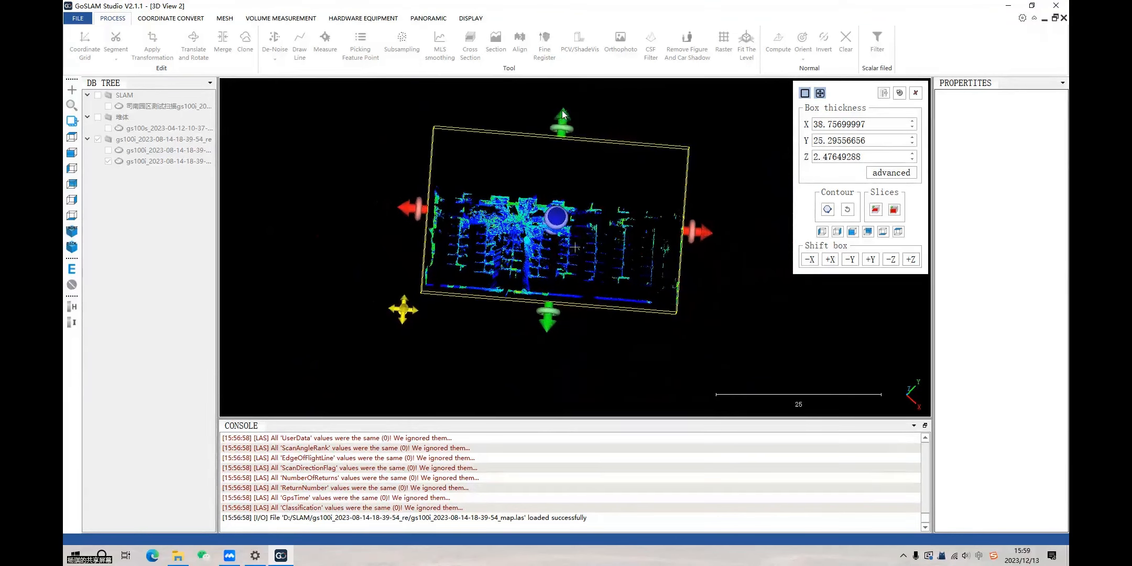
drag(562, 114, 561, 172)
scroll(587, 230, up, 3)
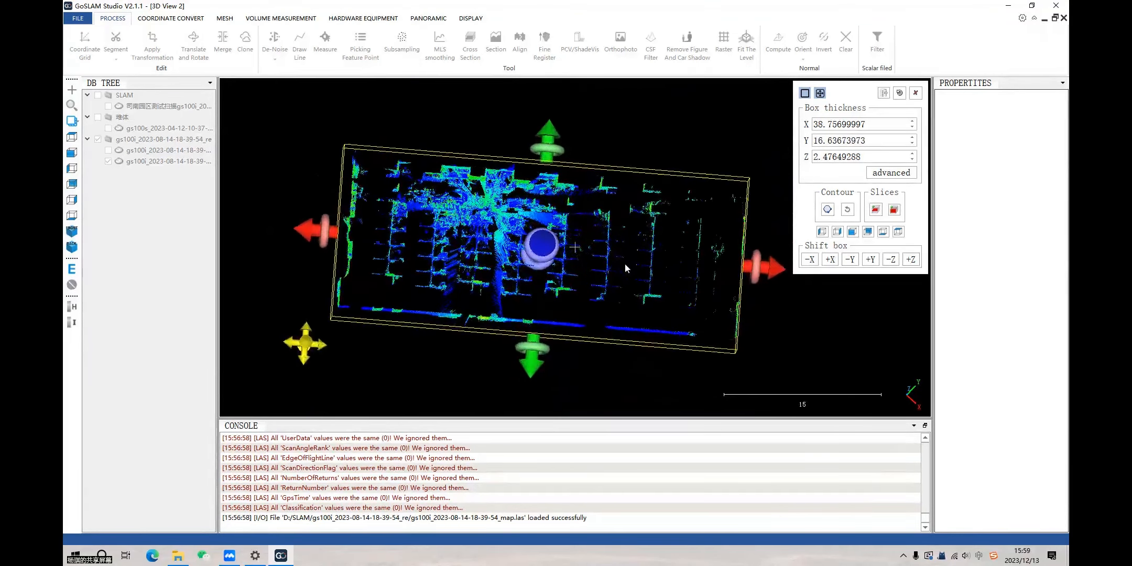
drag(780, 275, 784, 283)
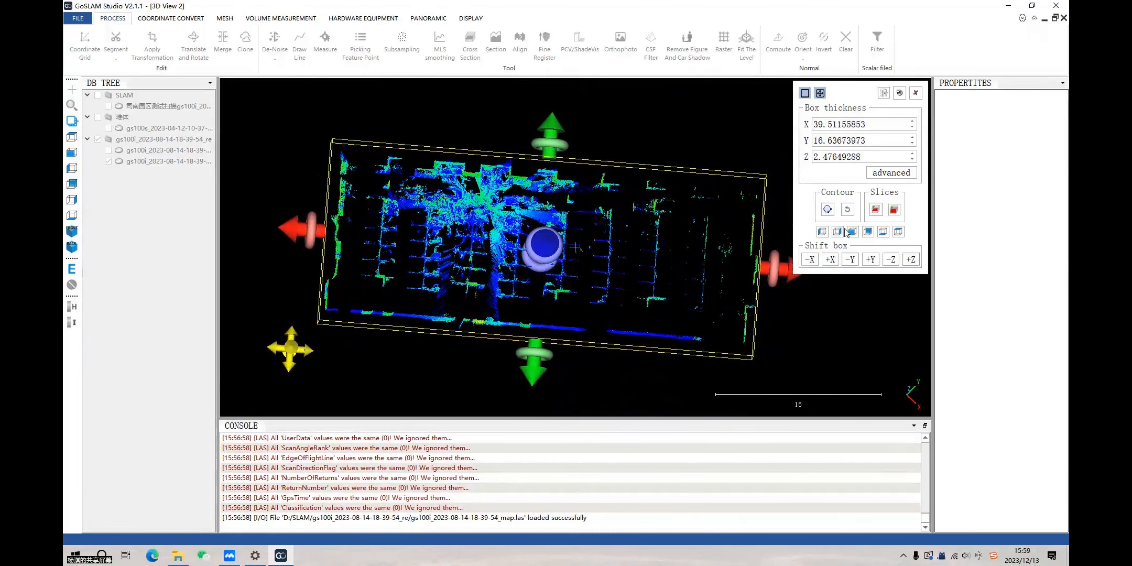
Extract the boxed slice as a new cloud, close Cross Section, hide the source cloud and select the new slice
click(874, 210)
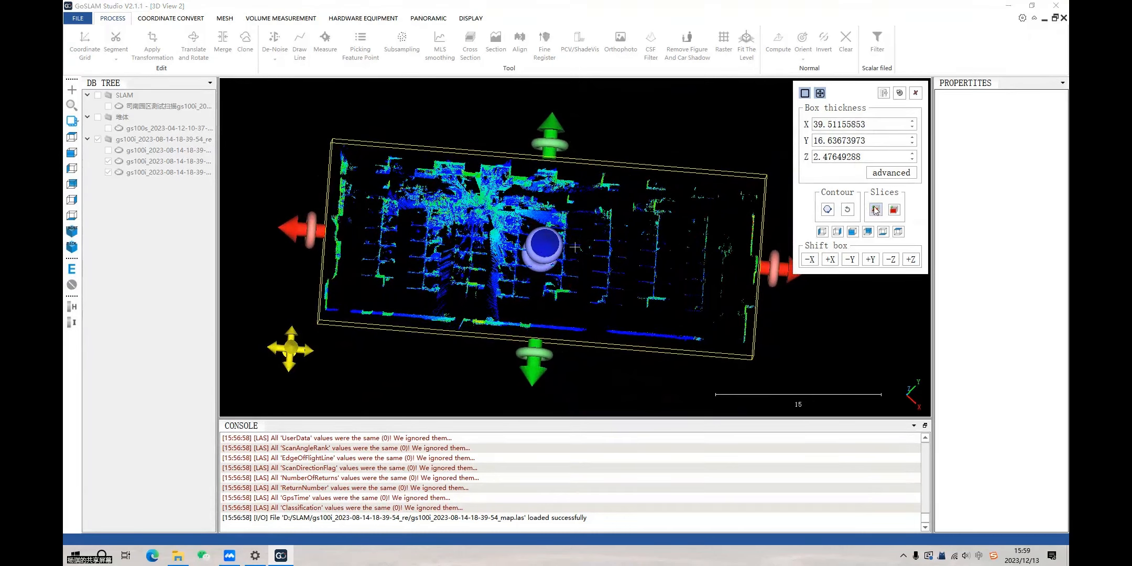
click(915, 94)
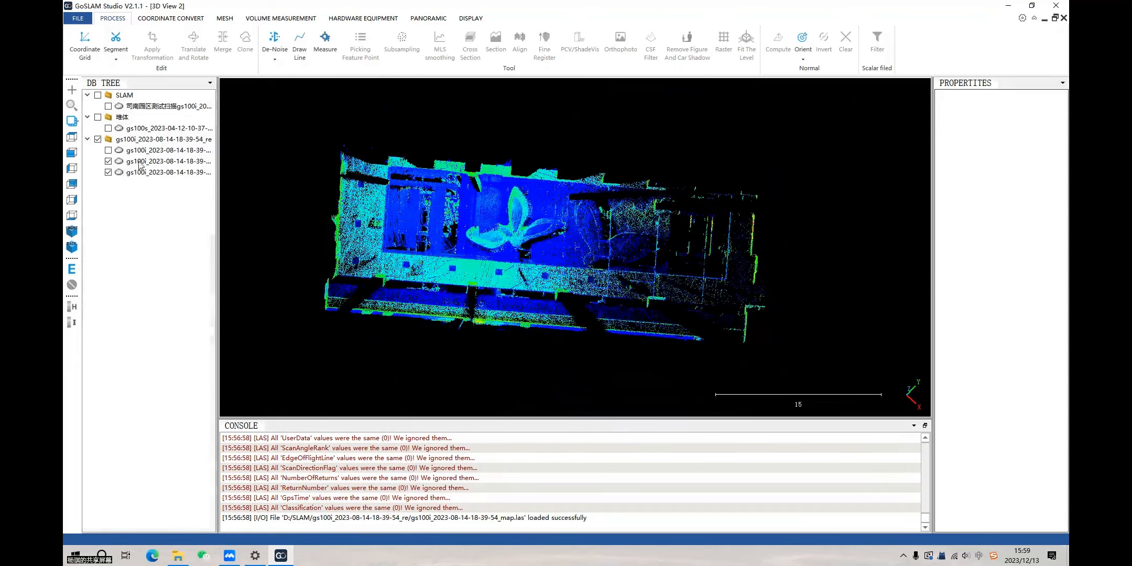
click(108, 161)
click(124, 173)
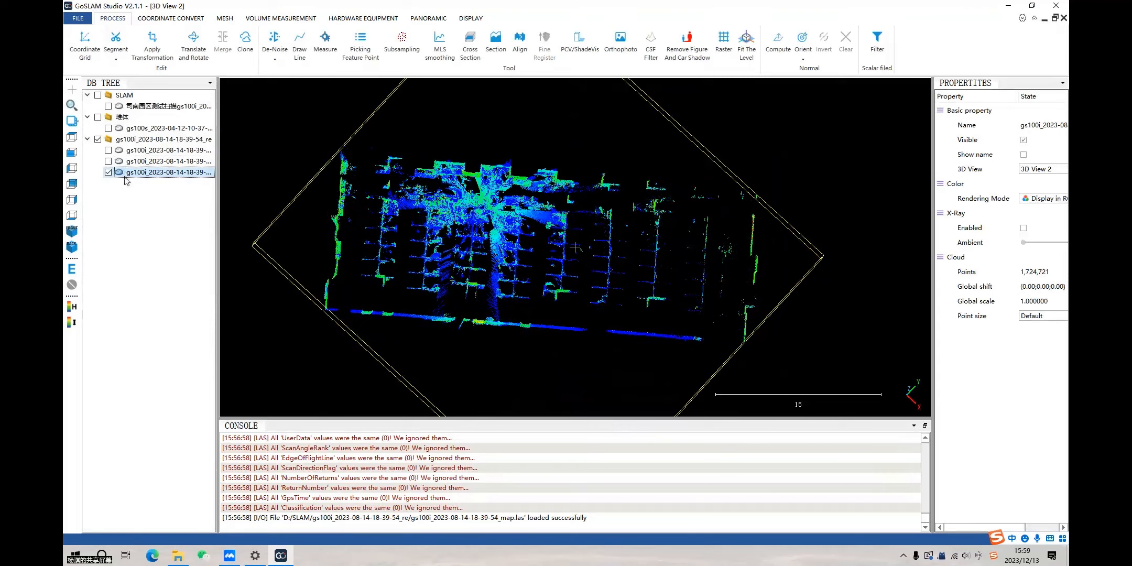
Examine the extracted slice's interior walls and rooms from above and from several oblique angles
scroll(573, 299, up, 5)
right_drag(455, 211, 586, 228)
double_click(583, 215)
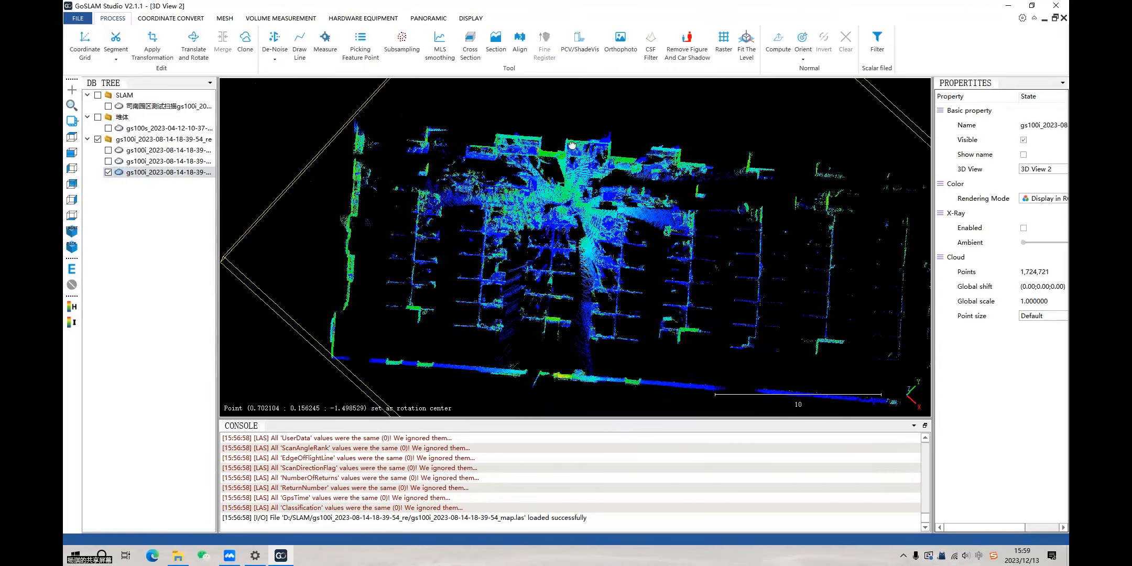
drag(572, 145, 521, 205)
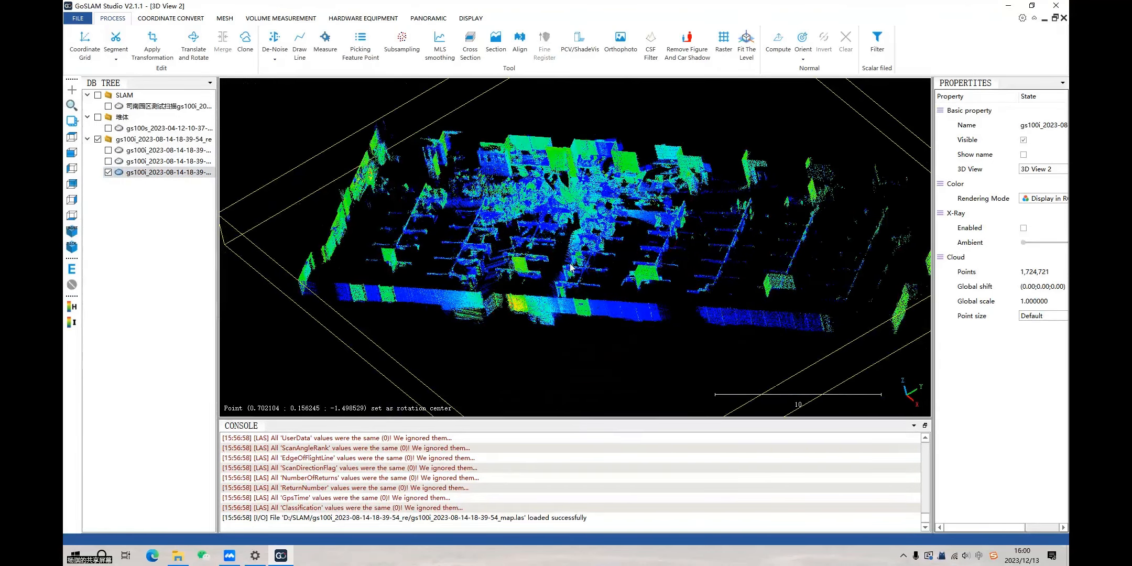
scroll(570, 267, up, 4)
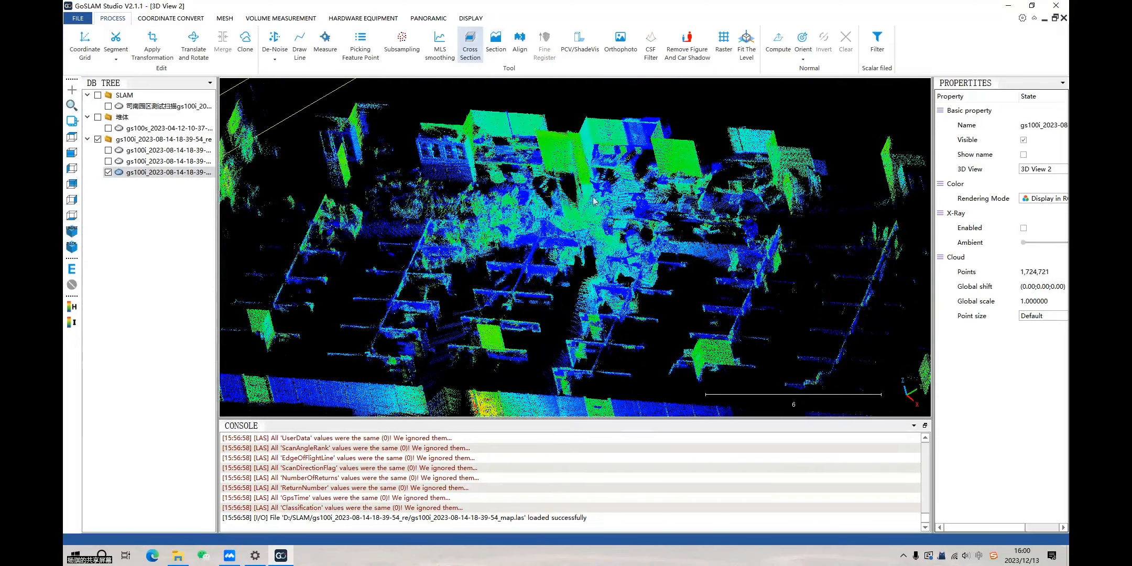
drag(614, 243, 624, 260)
double_click(596, 256)
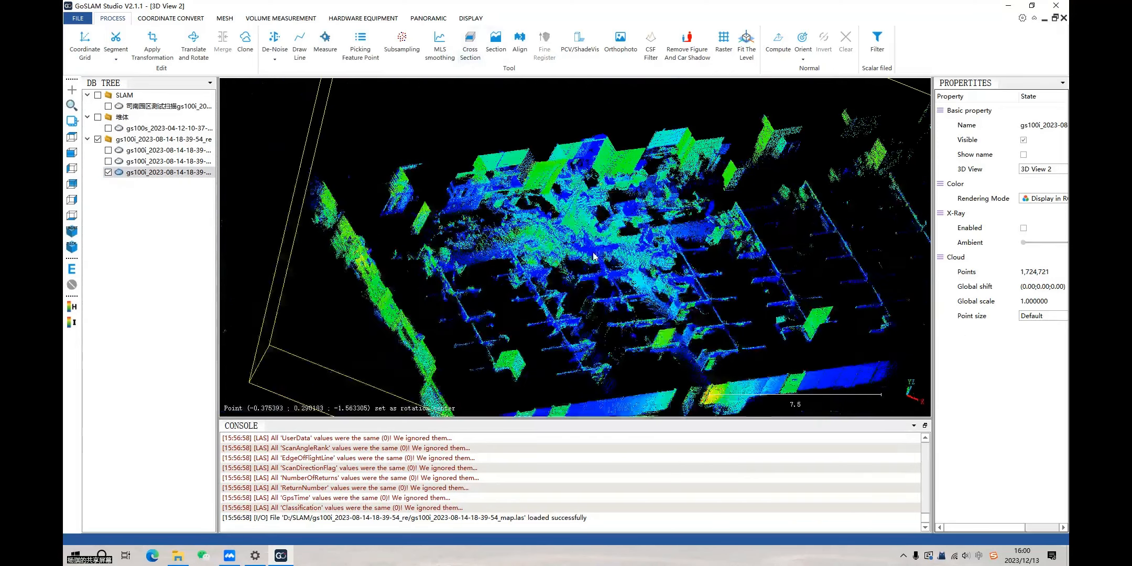
scroll(589, 242, up, 2)
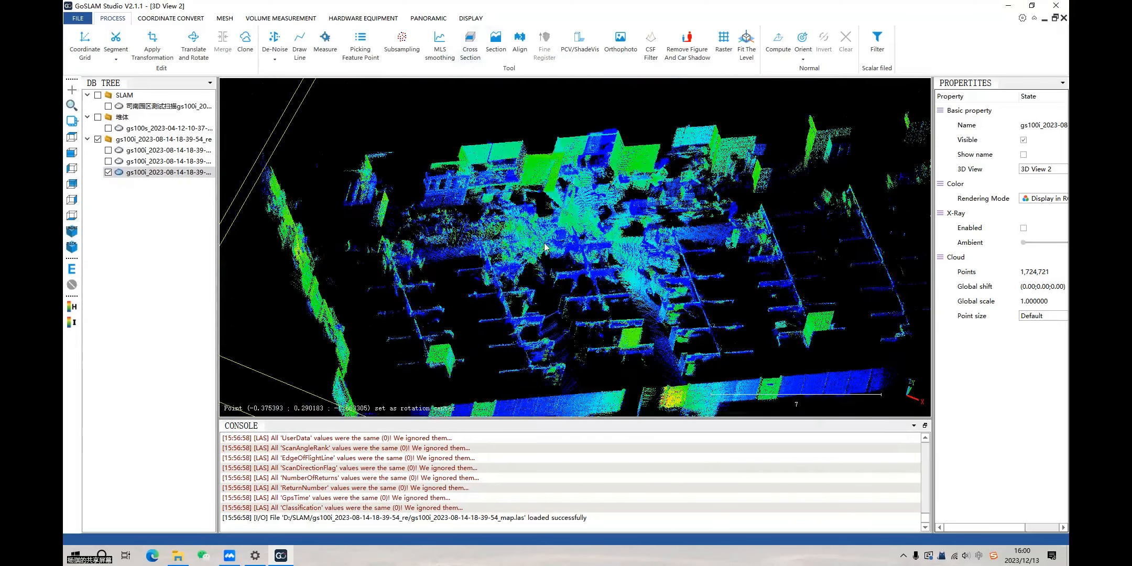
drag(544, 242, 545, 240)
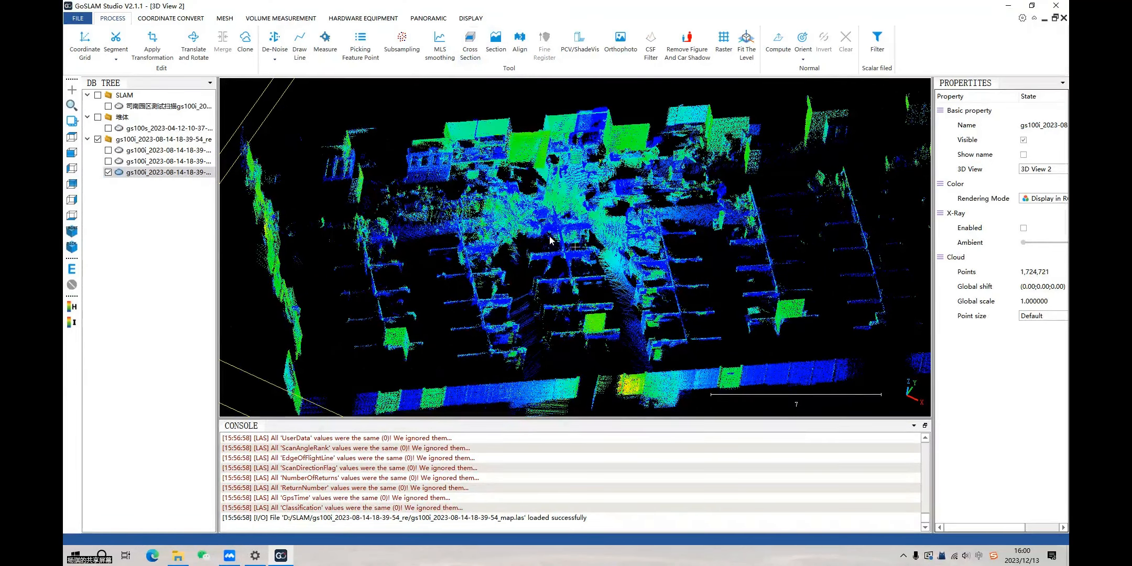
scroll(534, 244, down, 3)
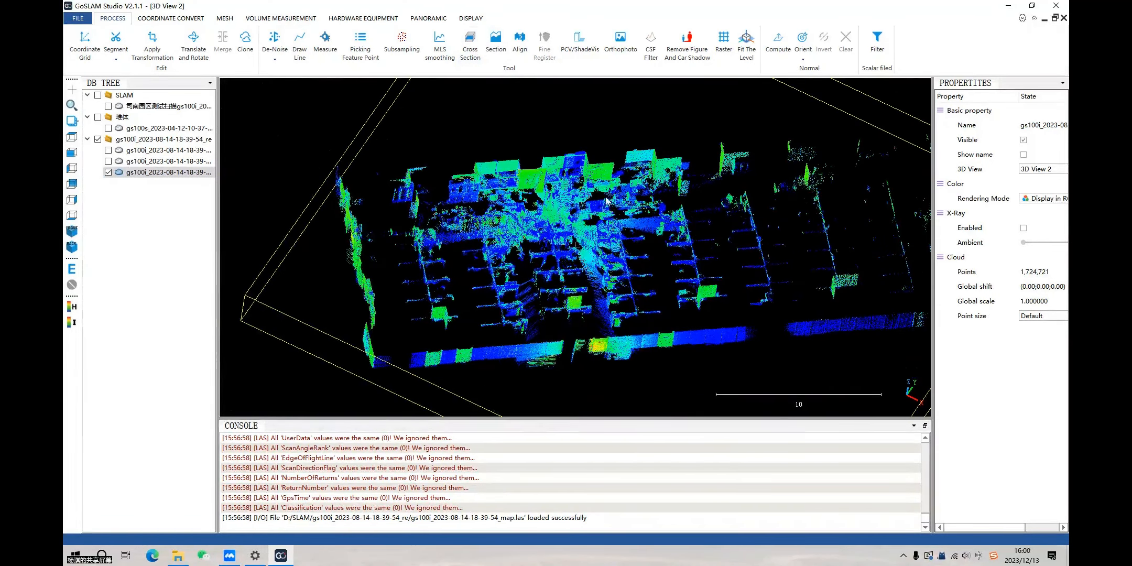
scroll(629, 333, up, 5)
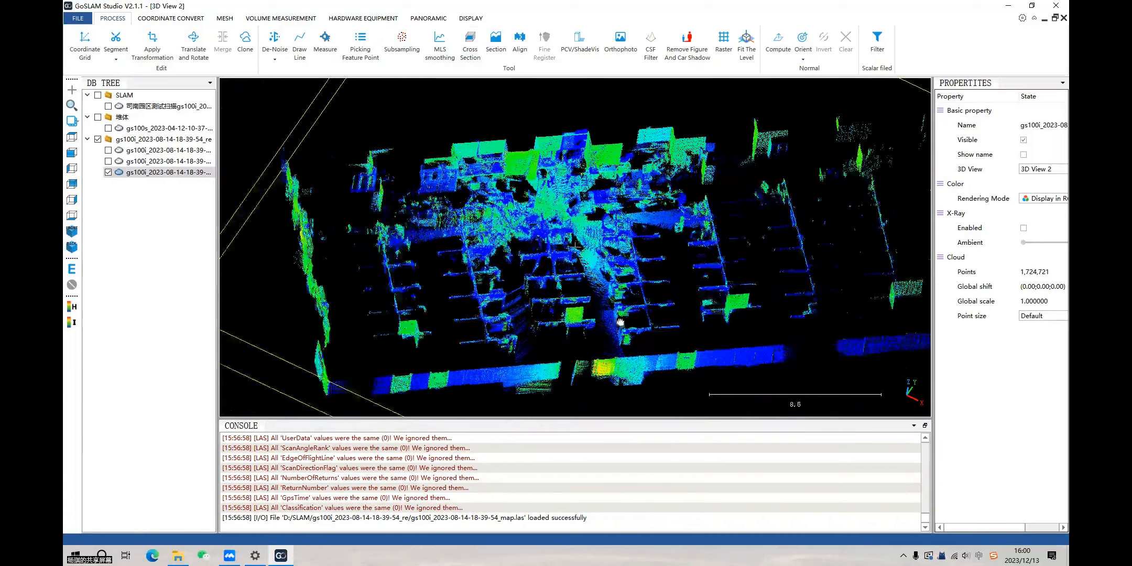
drag(605, 285, 503, 231)
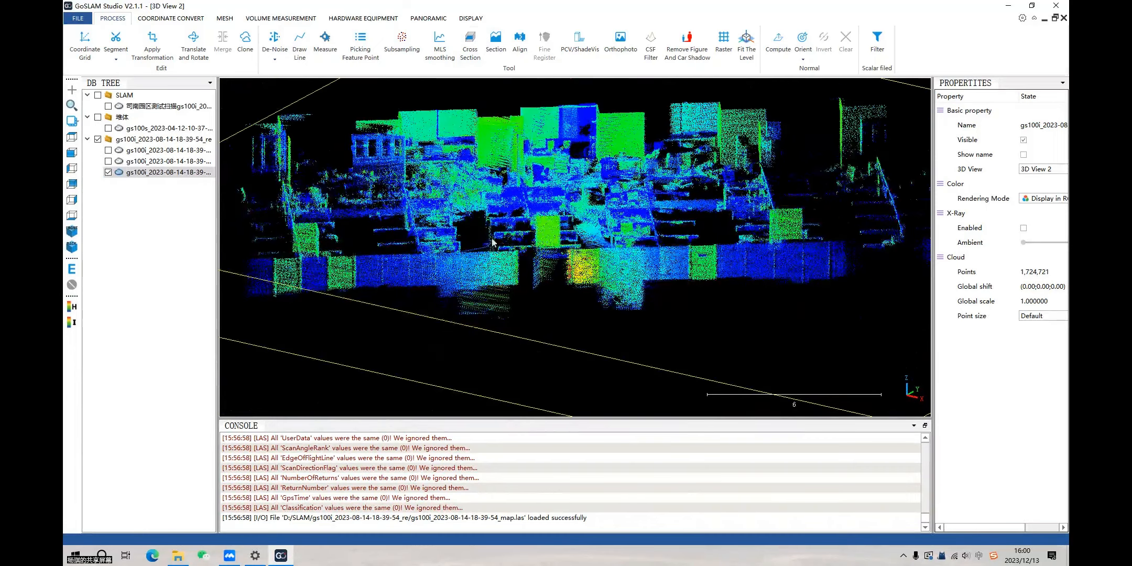
scroll(493, 243, down, 3)
double_click(562, 211)
drag(575, 301, 498, 248)
drag(517, 295, 630, 272)
scroll(628, 272, down, 2)
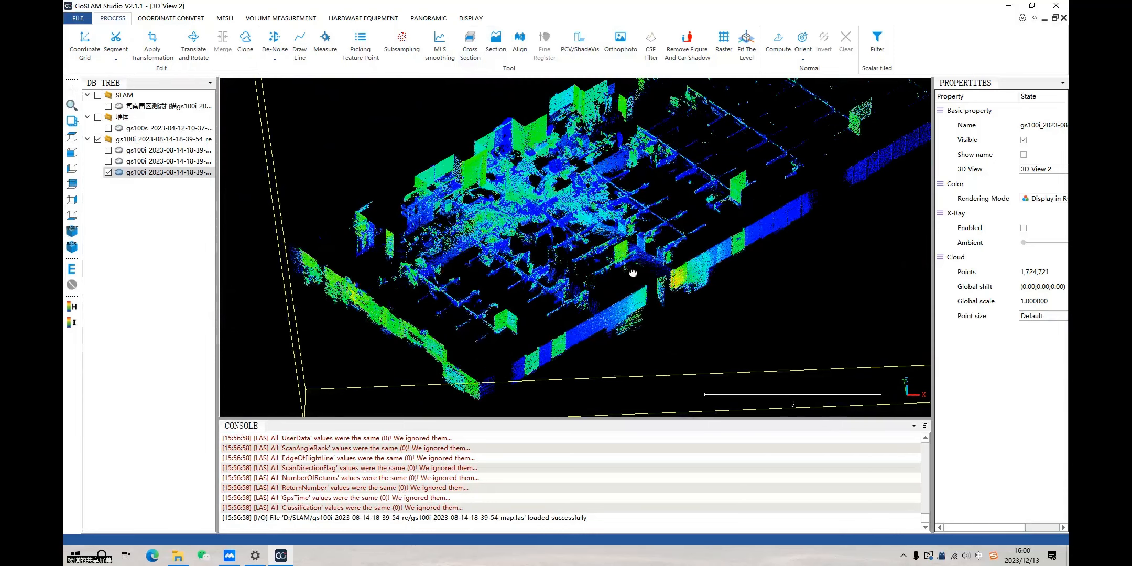
Turn on EyeDome Lighting for the 3D view of the slice cloud's interior
click(79, 273)
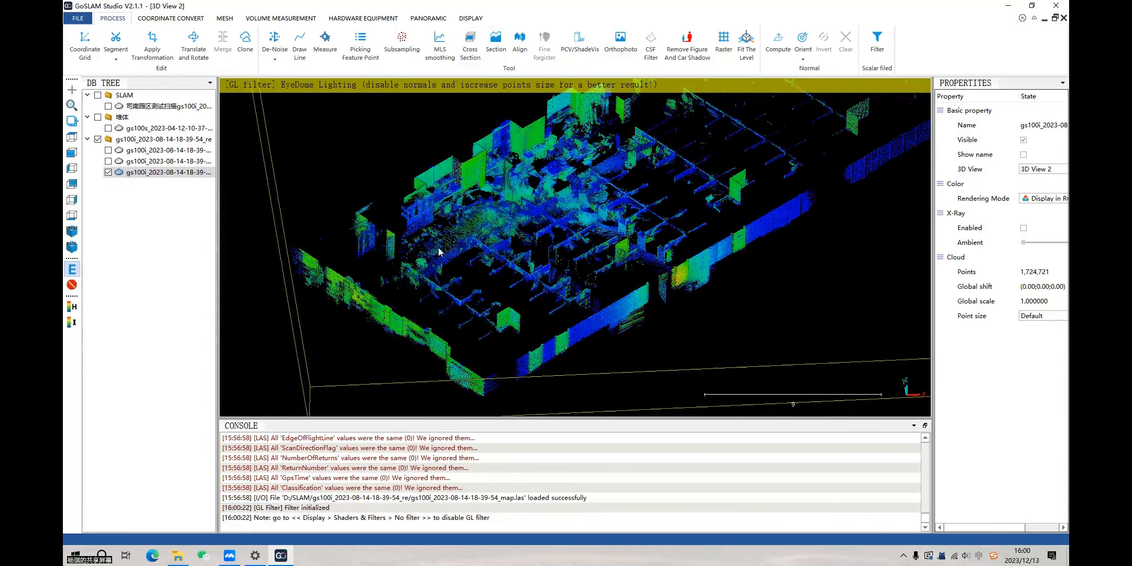
scroll(472, 251, up, 2)
scroll(571, 291, up, 4)
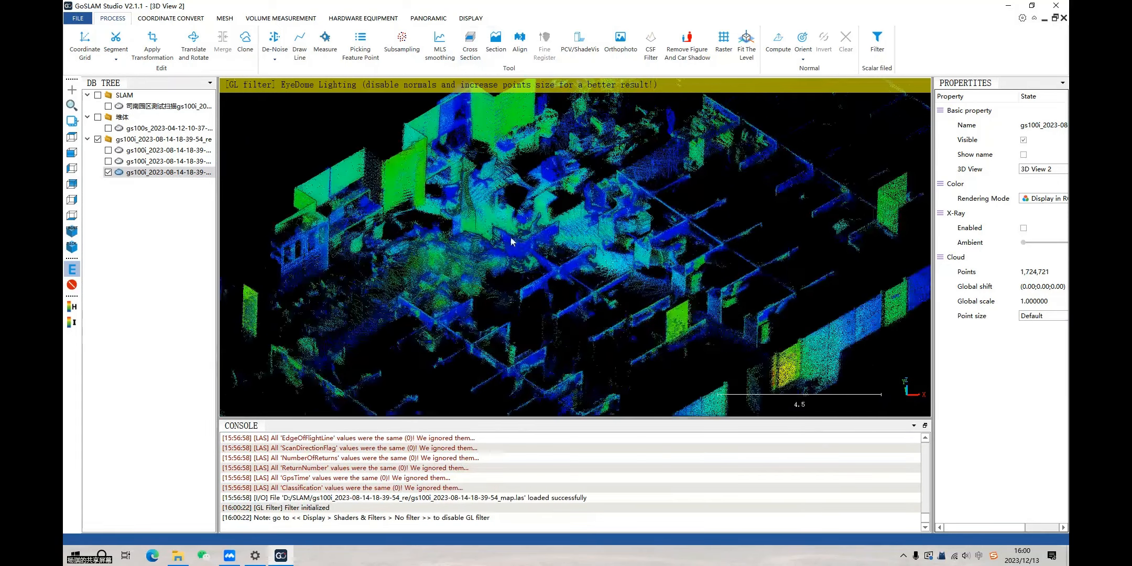
scroll(571, 313, up, 3)
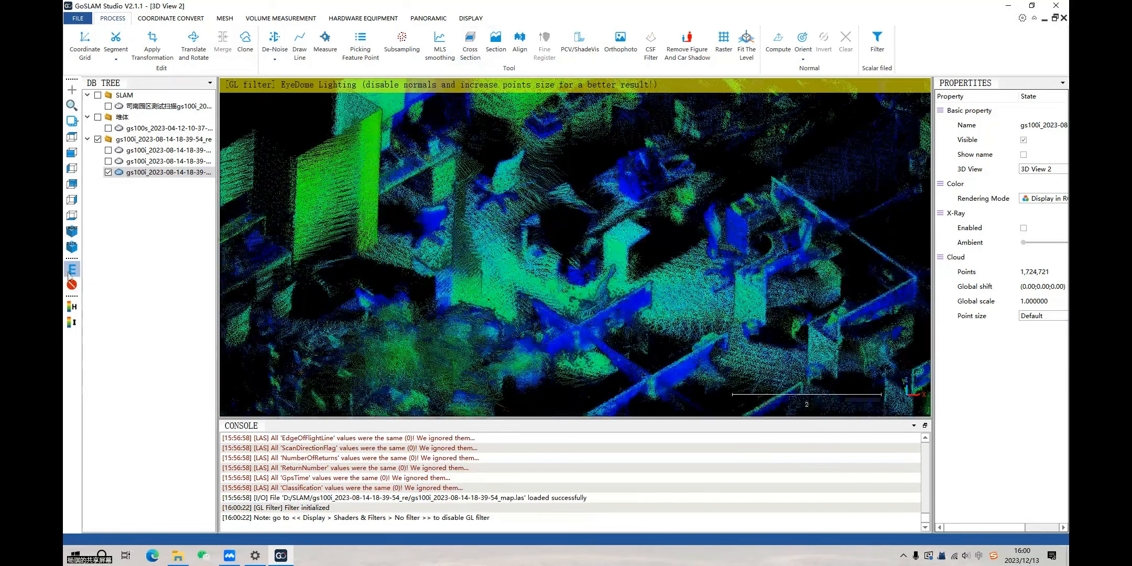
Compare the interior wall detail with EyeDome Lighting off and on, leaving the filter enabled
click(72, 285)
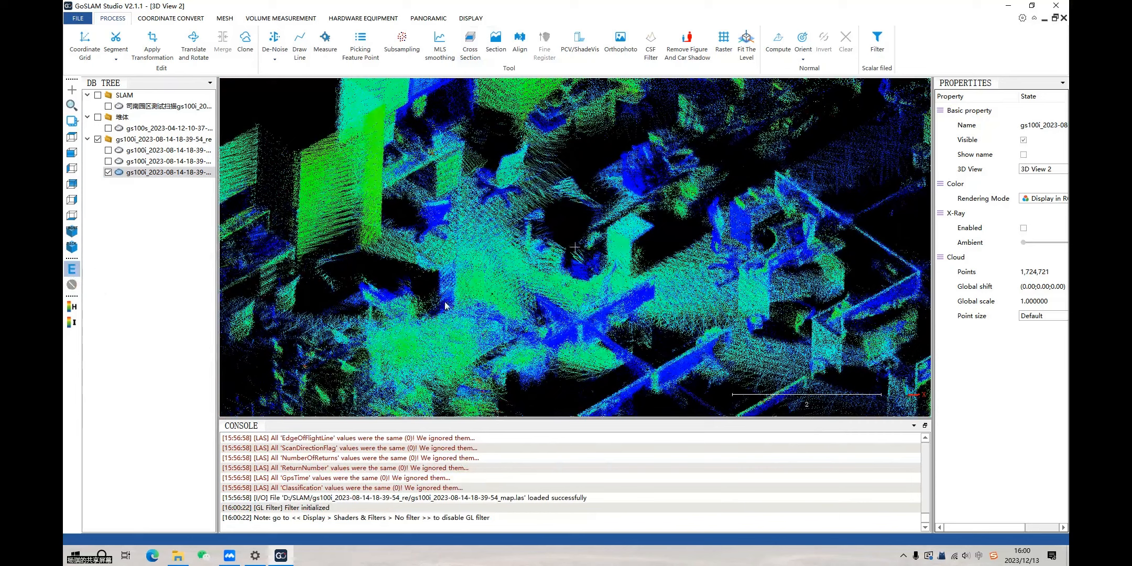
scroll(602, 352, up, 1)
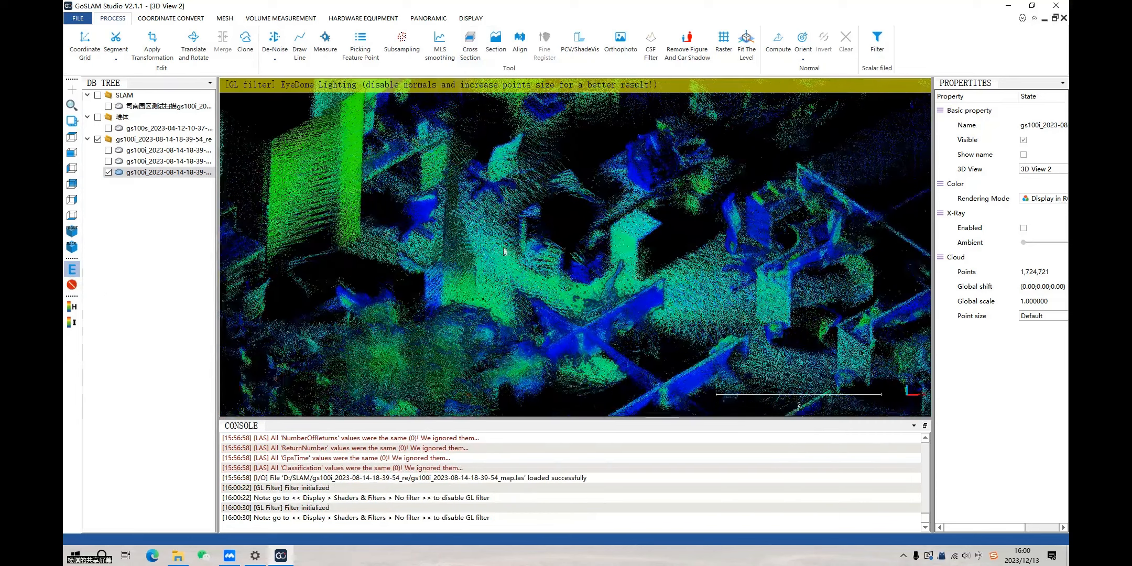
scroll(616, 244, up, 5)
double_click(603, 247)
scroll(603, 247, up, 3)
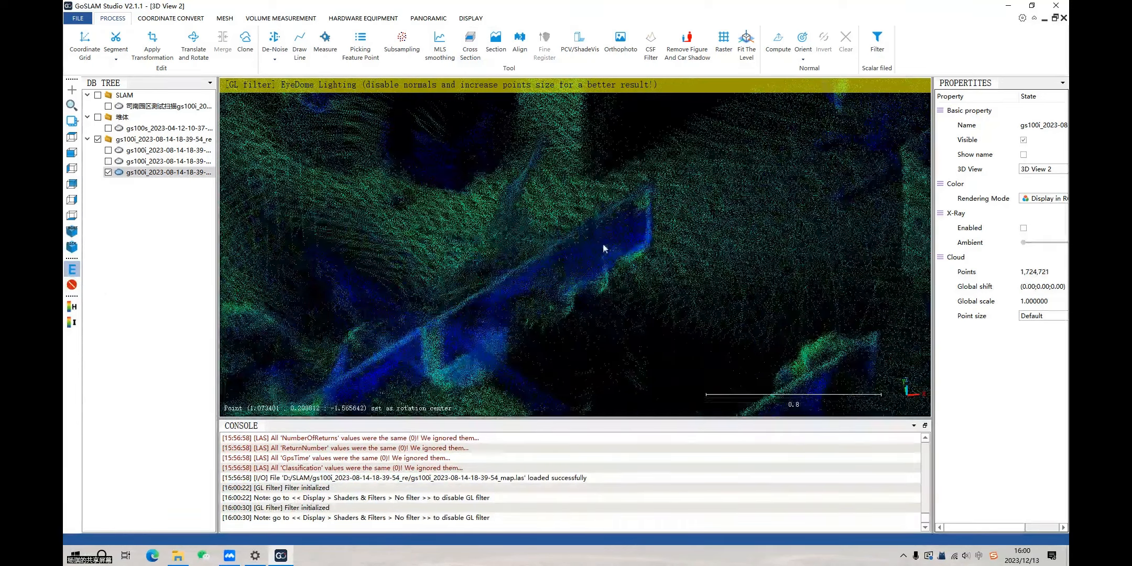
drag(604, 248, 599, 255)
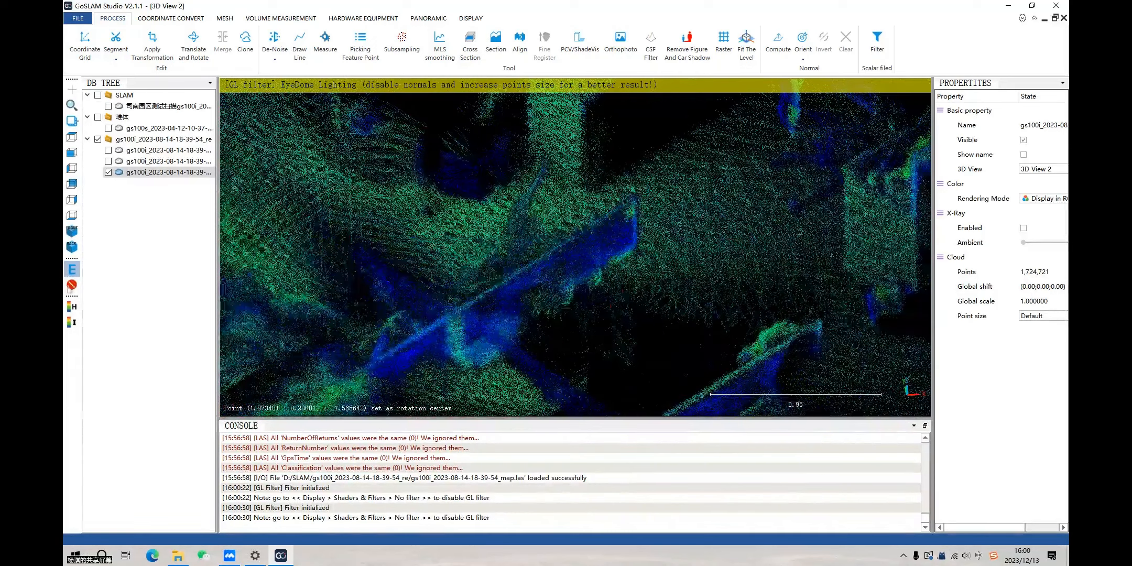
click(72, 284)
click(78, 270)
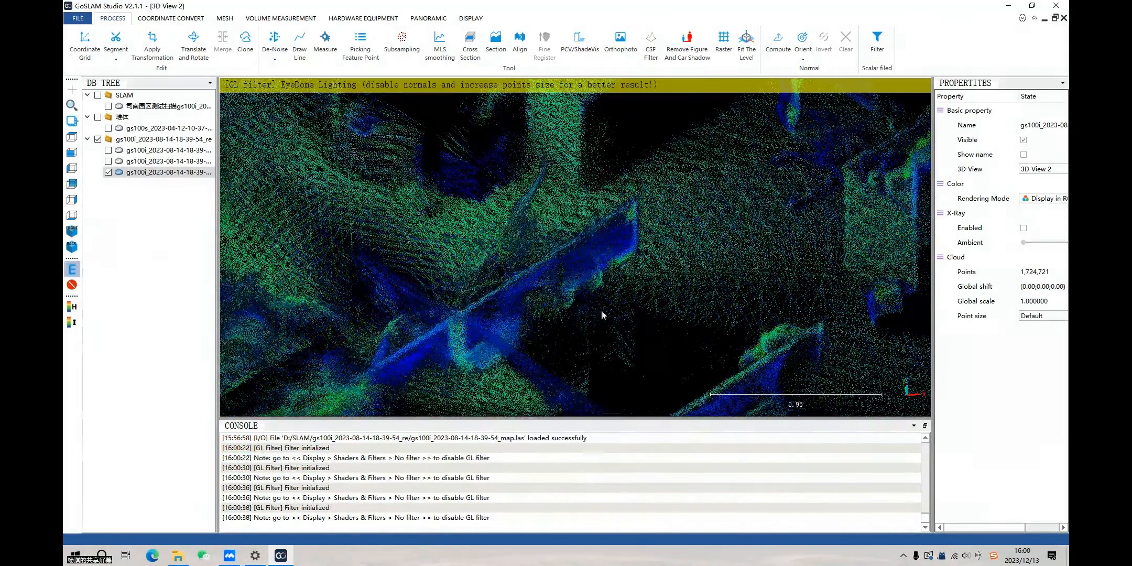
Switch the slice cloud's rendering mode to Display in Scalar field
scroll(610, 296, down, 5)
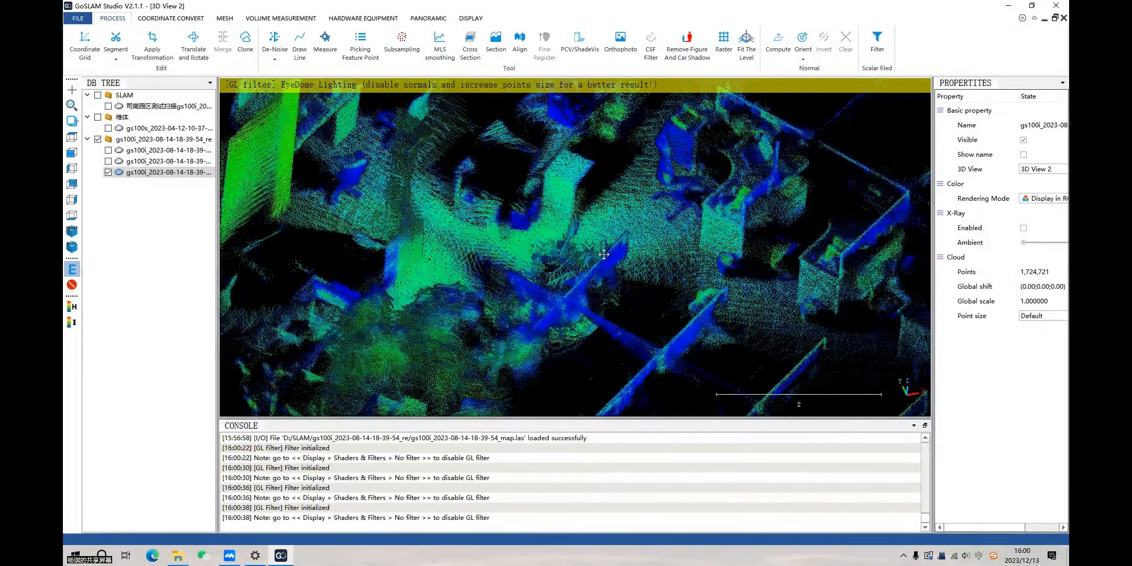
double_click(595, 279)
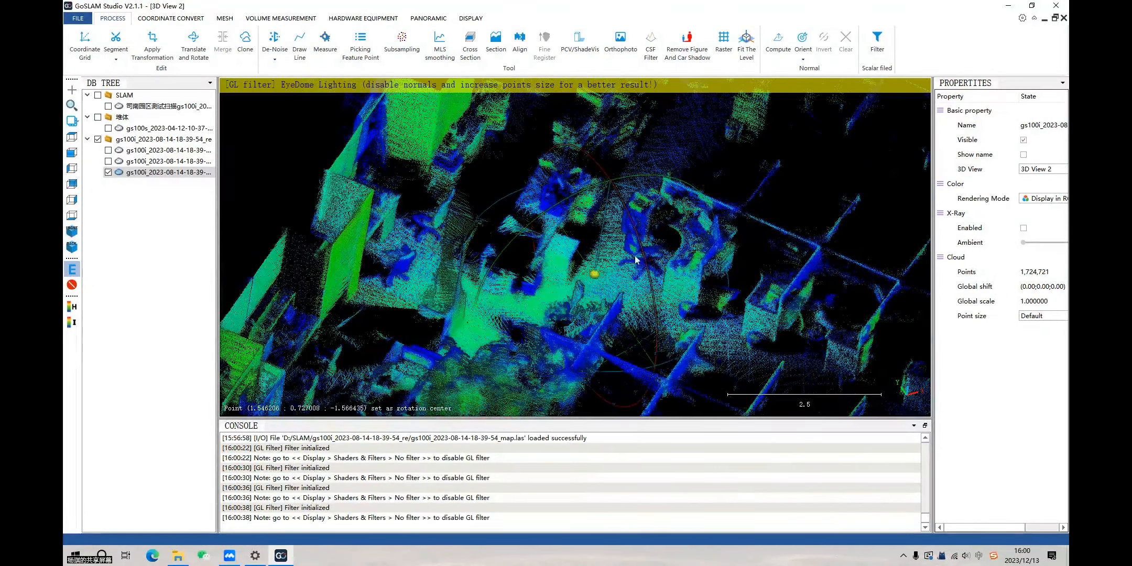
drag(438, 336, 890, 255)
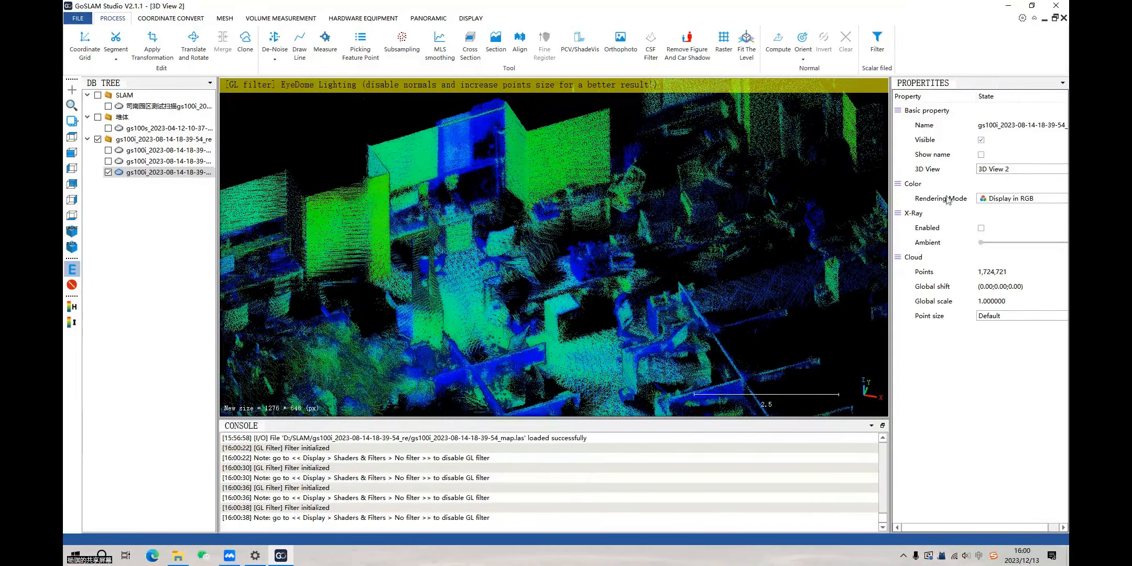
click(1022, 203)
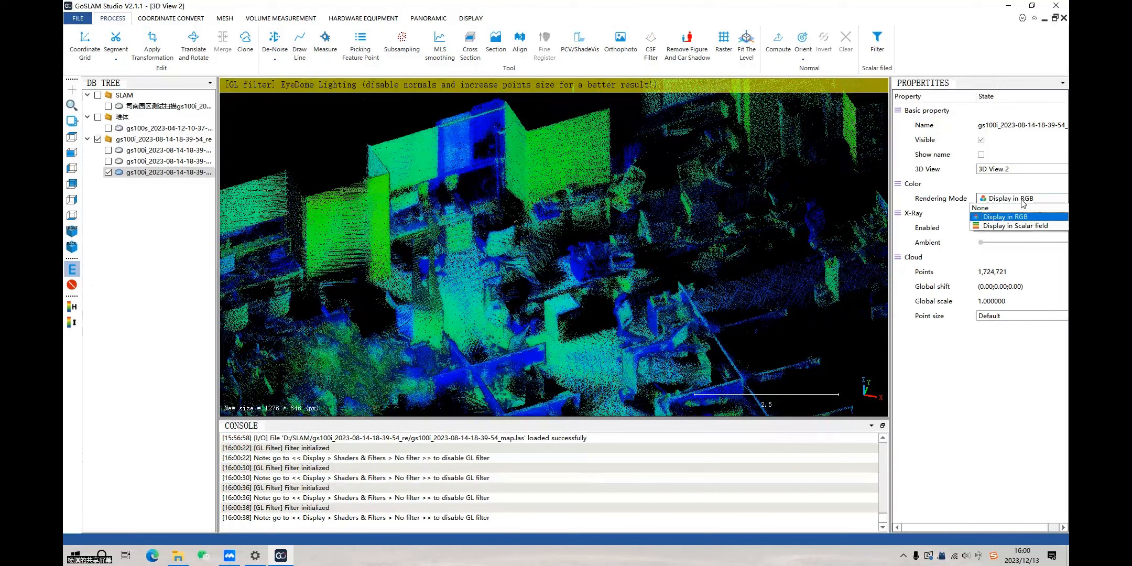
click(1015, 228)
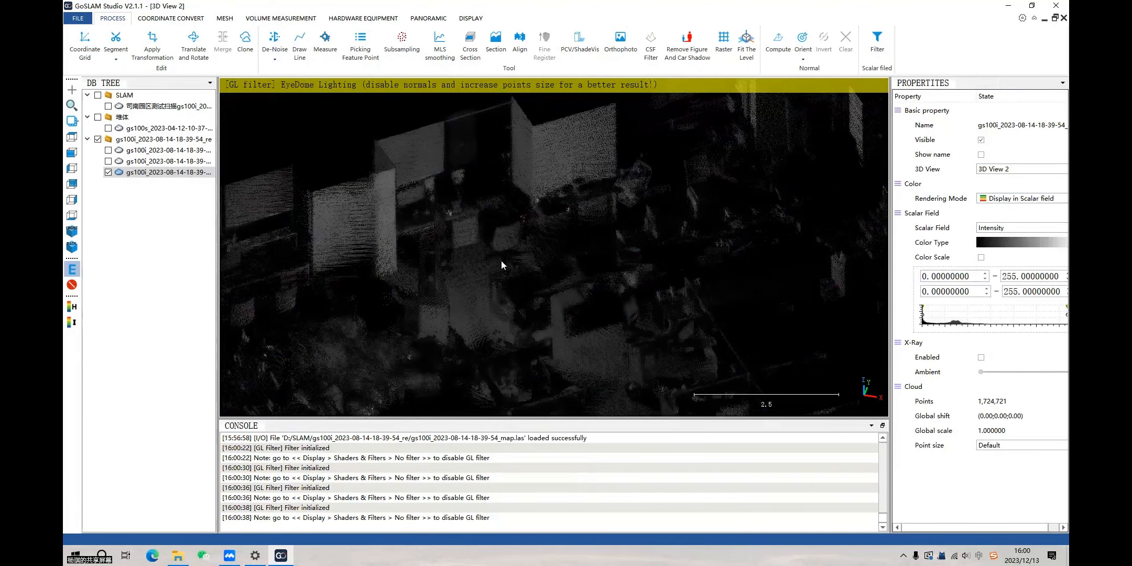
Try the red-to-blue and blue-to-red color types on the Intensity field and keep the green-yellow-red-brown one
click(1010, 243)
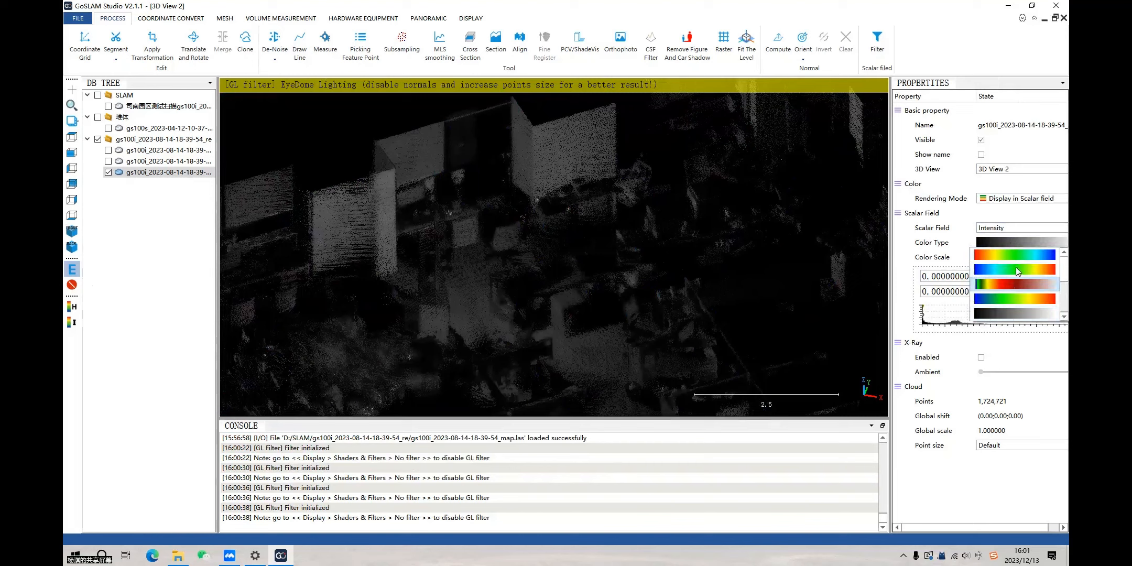
click(1016, 255)
click(1017, 244)
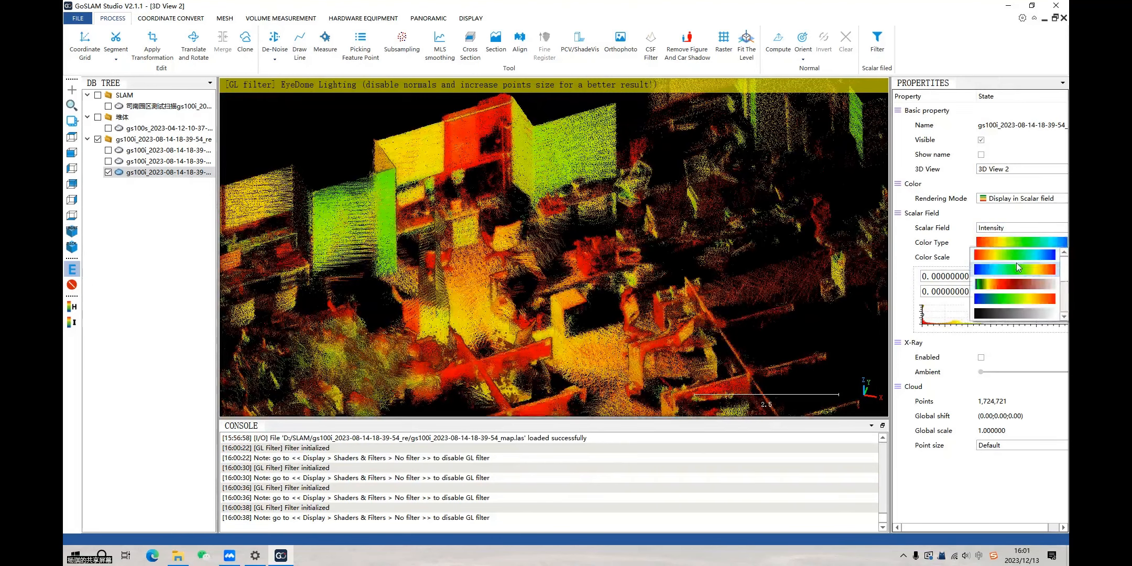
click(1016, 264)
click(1022, 243)
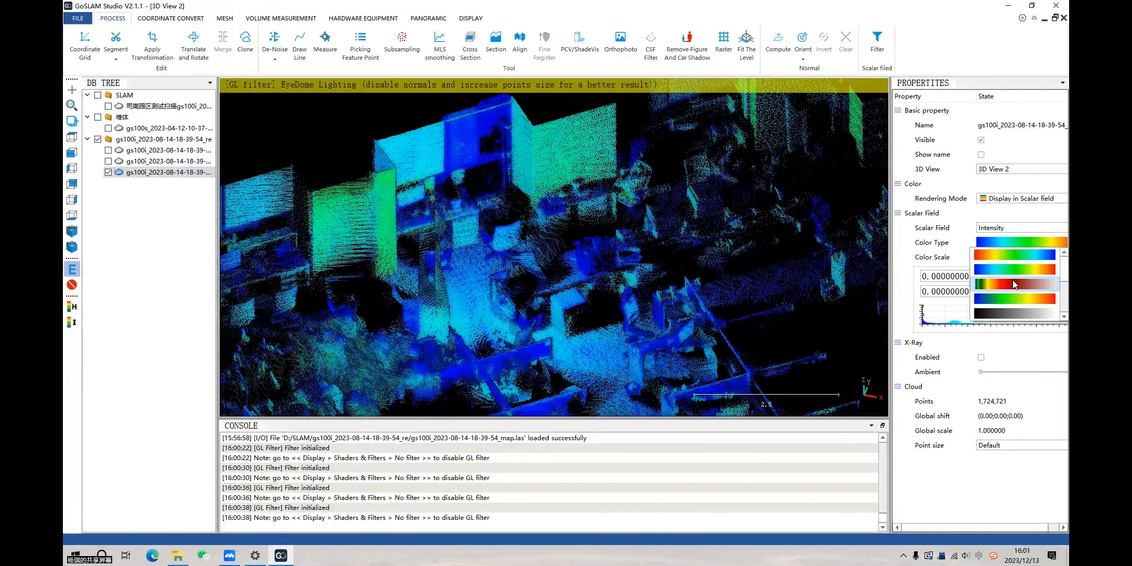
click(1013, 281)
click(999, 244)
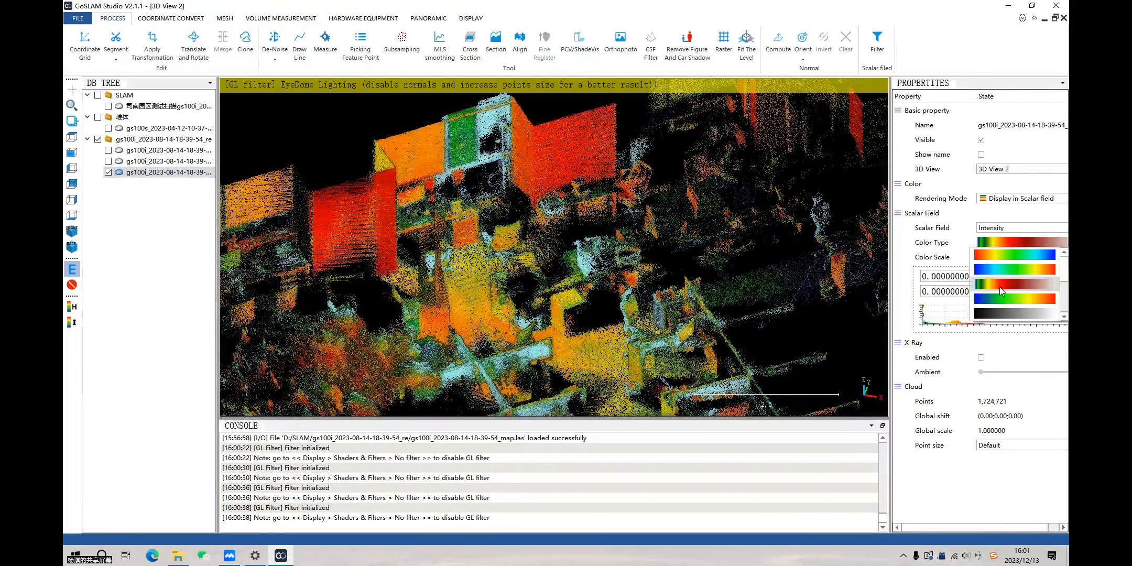
click(933, 297)
Examine the intensity-colored slice from the front, both as a whole and close up on the interior
drag(440, 306, 634, 311)
scroll(582, 330, down, 3)
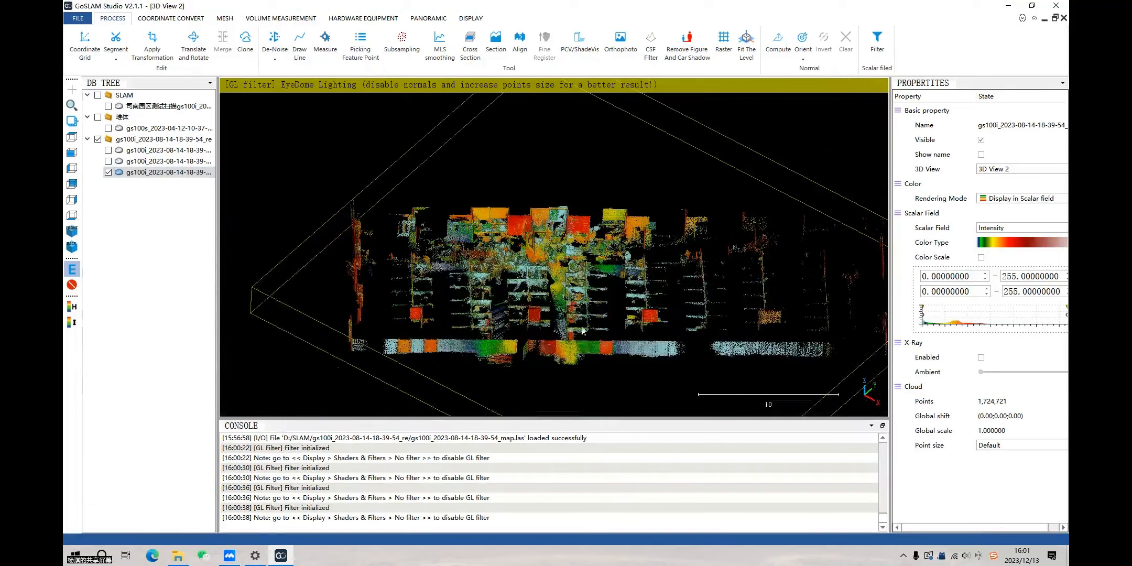
scroll(576, 253, up, 5)
scroll(550, 262, up, 4)
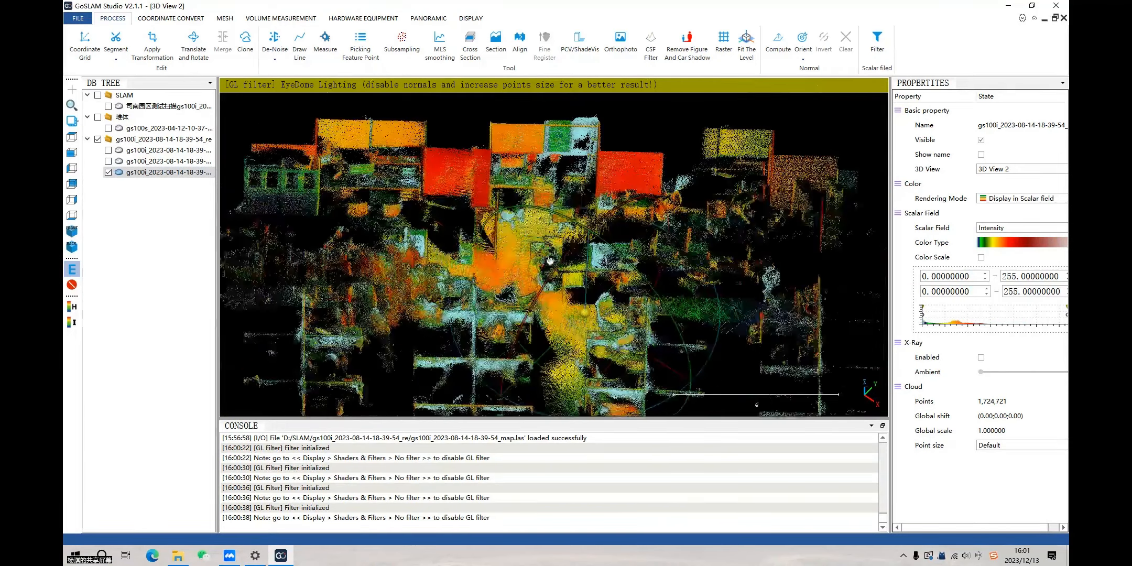
drag(802, 306, 821, 310)
drag(540, 273, 540, 267)
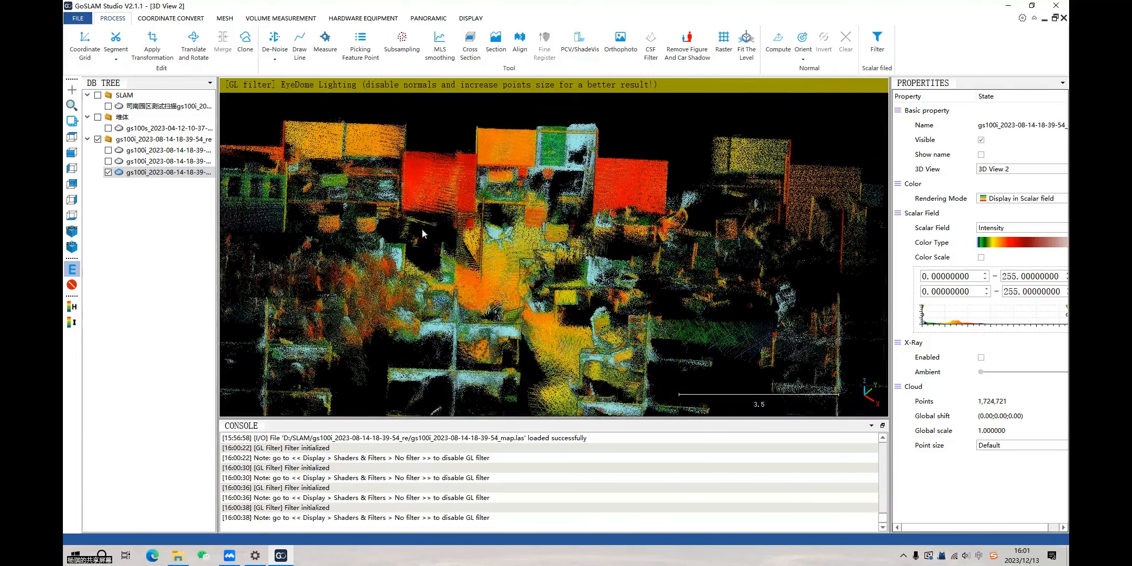
drag(423, 233, 739, 286)
scroll(751, 280, down, 2)
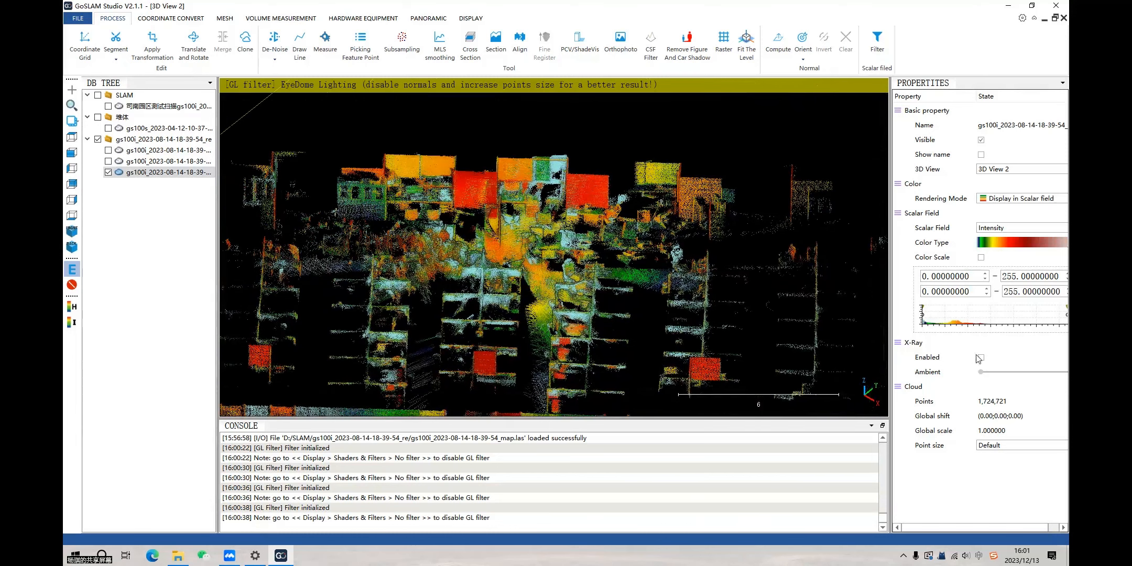
click(108, 173)
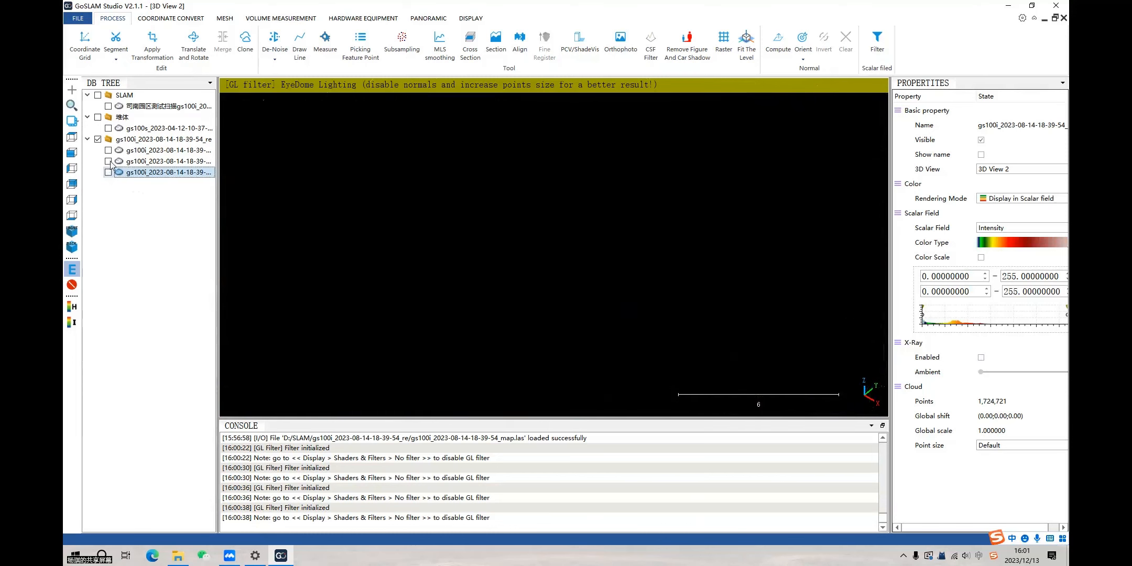
click(109, 161)
scroll(474, 240, down, 3)
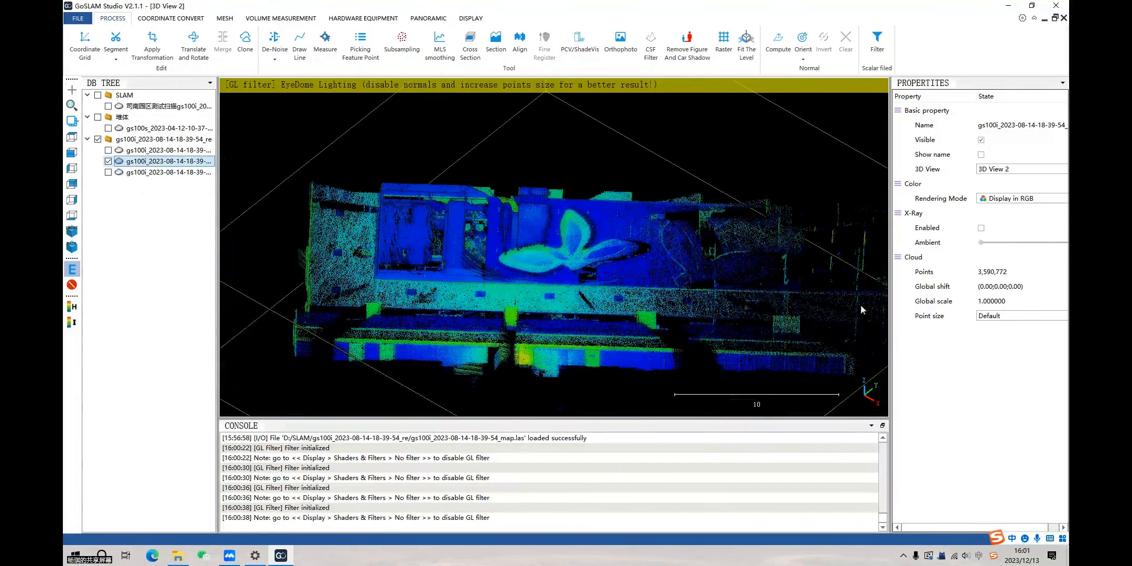
Display the second cloud in Scalar field mode by Intensity with the green-yellow-red-brown color type
click(996, 200)
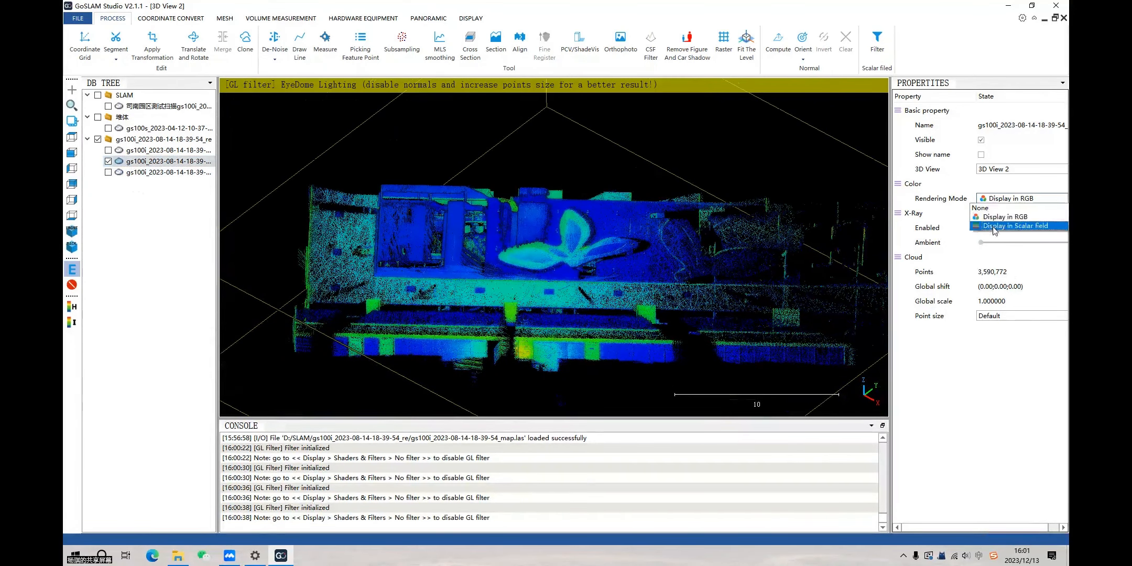
click(998, 220)
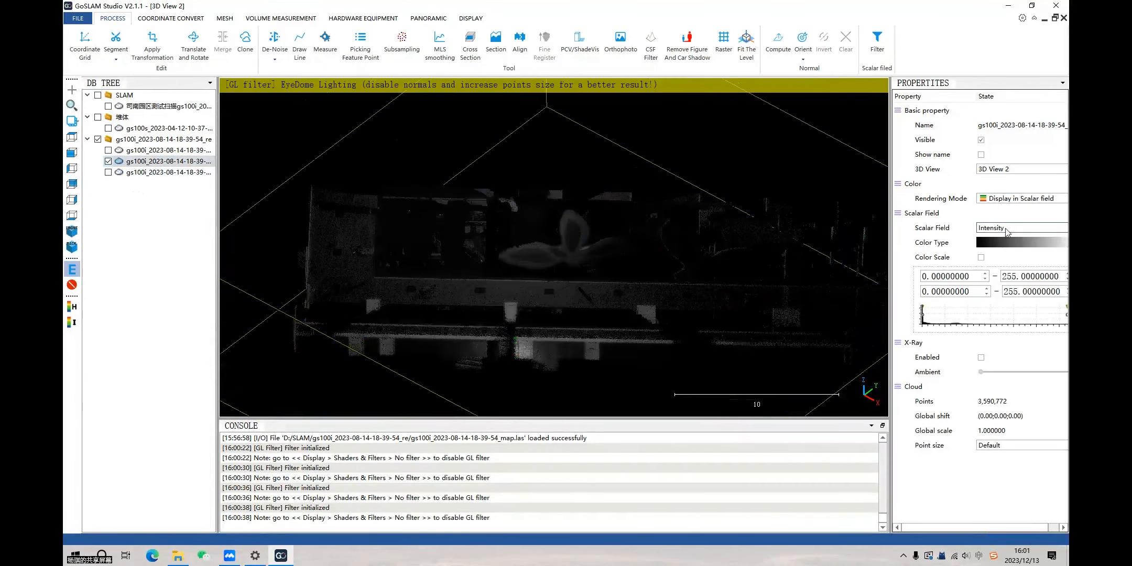
click(1005, 244)
click(1022, 291)
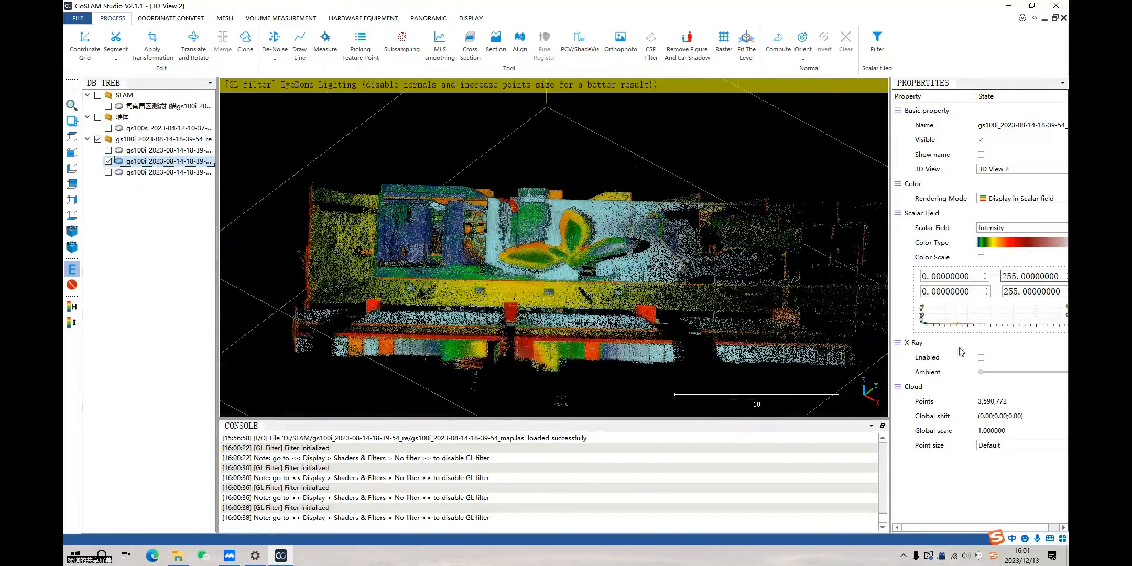
Enable X-Ray for the second cloud and raise its Ambient value slightly
click(981, 357)
scroll(548, 277, up, 4)
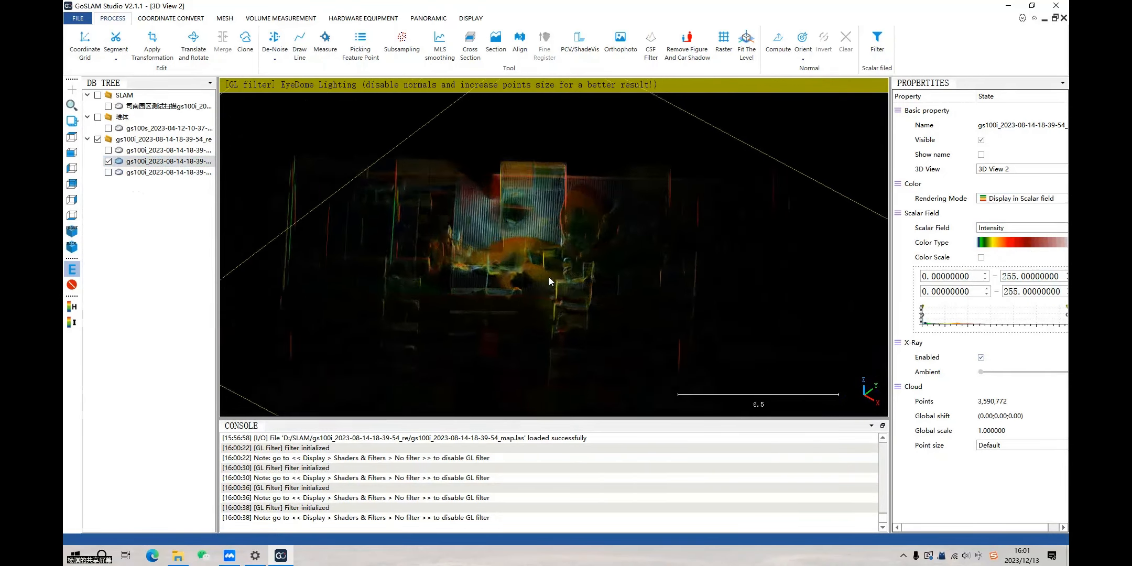
drag(980, 373, 991, 373)
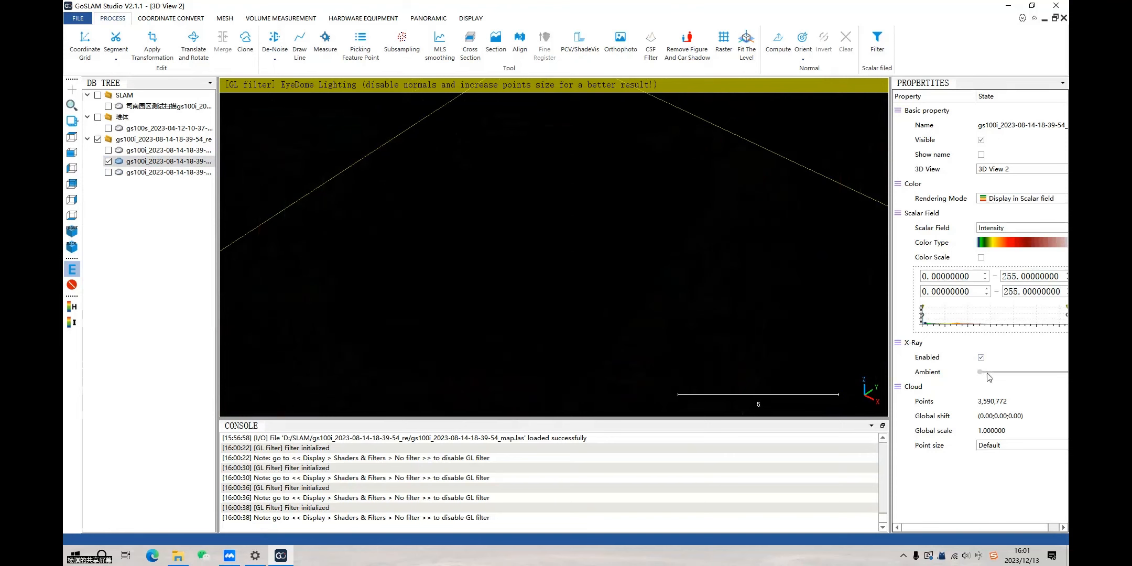
Examine the X-rayed building from several sides, including the entrance facade and the interior close up
drag(576, 257, 713, 318)
drag(680, 235, 504, 307)
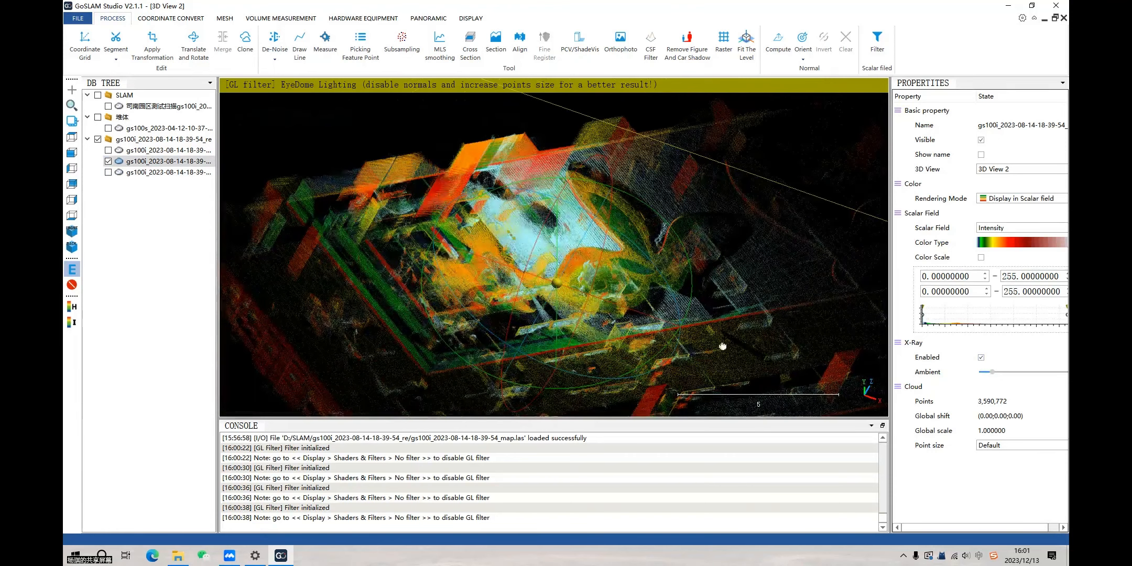
drag(722, 346, 403, 274)
drag(635, 316, 539, 192)
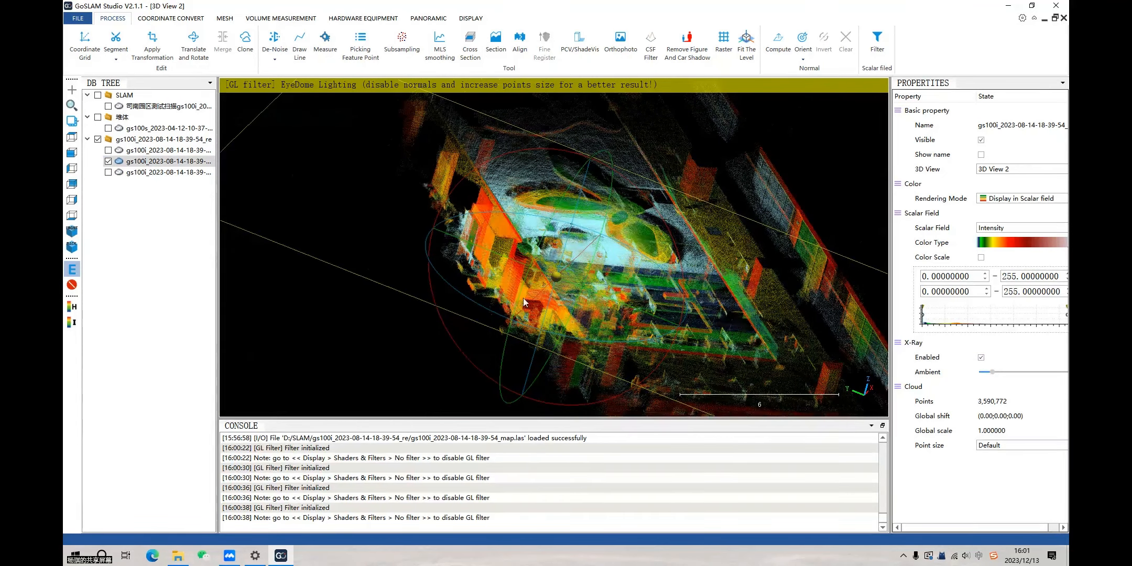
drag(524, 302, 580, 304)
drag(604, 255, 626, 258)
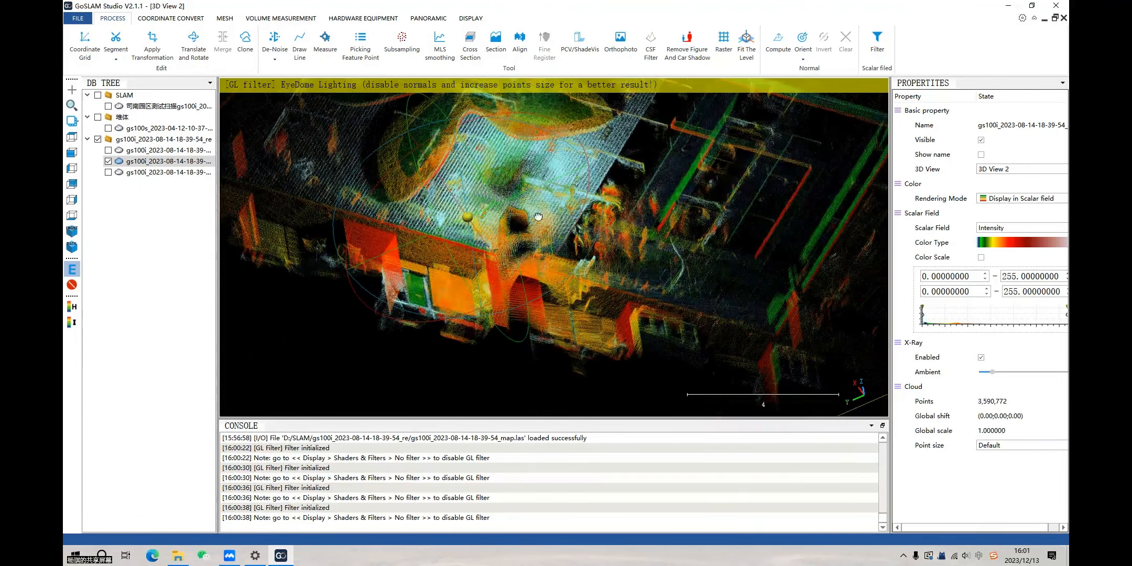
drag(538, 216, 453, 193)
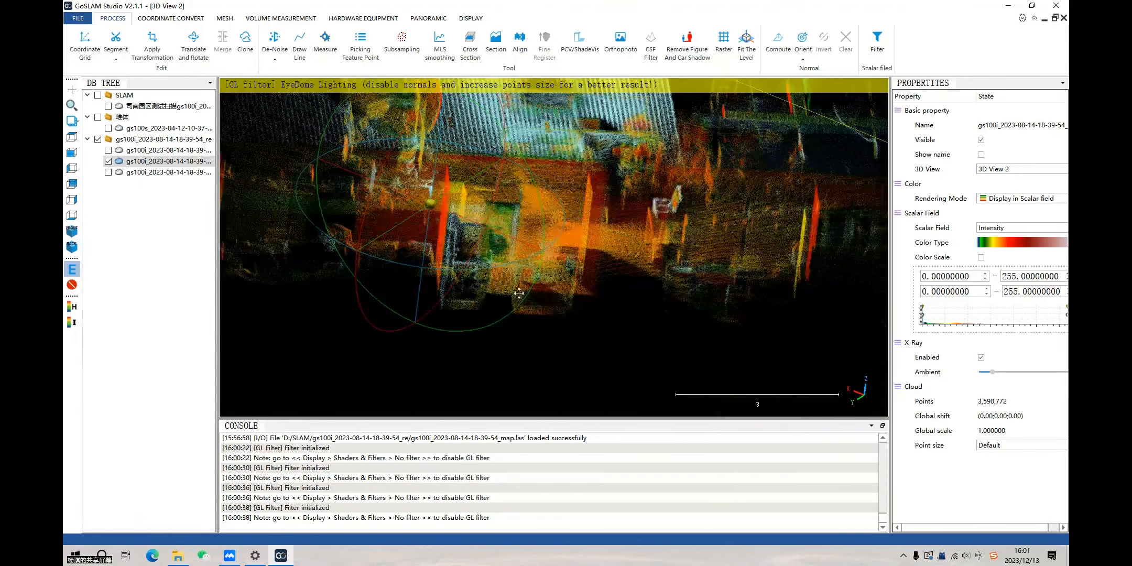
drag(518, 293, 518, 268)
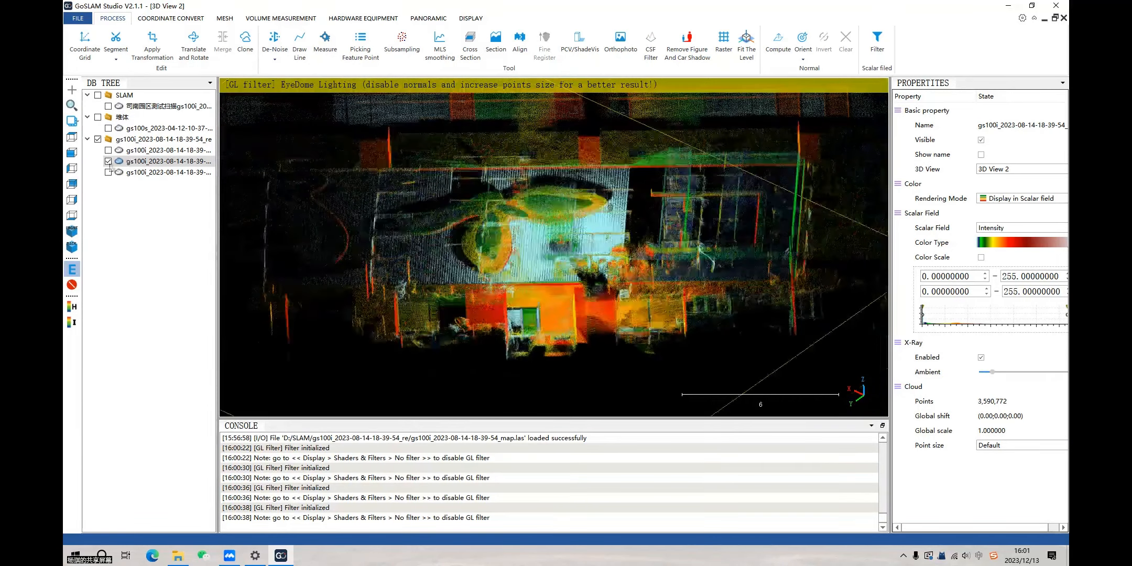
Hide the X-rayed cloud, then show and select the slice cloud
click(108, 161)
click(107, 171)
click(140, 171)
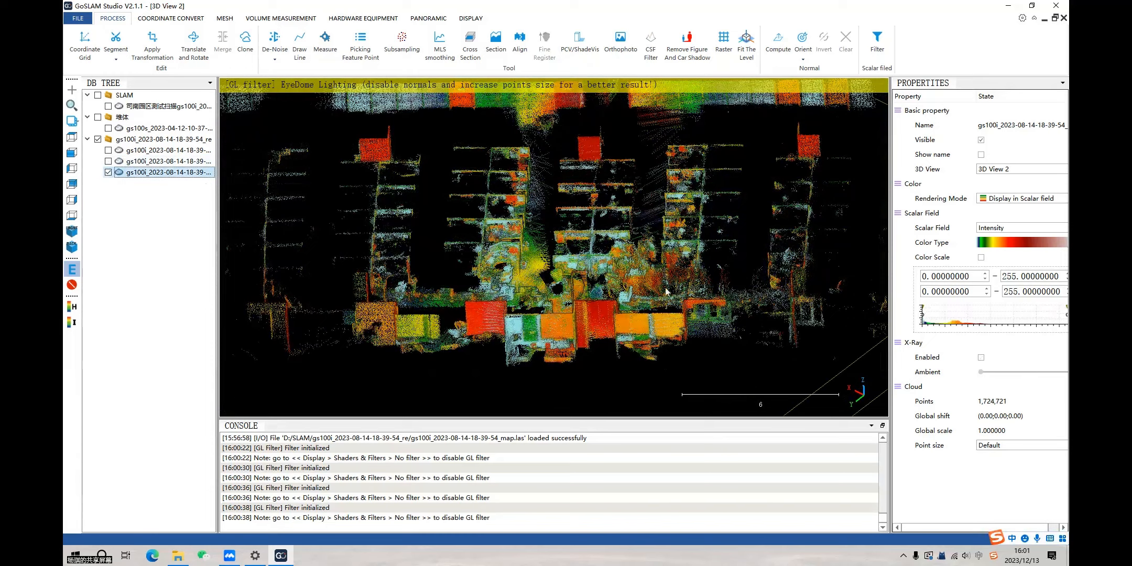
Examine the slice's interior layout from above, rotating about a point picked in its central area
drag(595, 304, 457, 305)
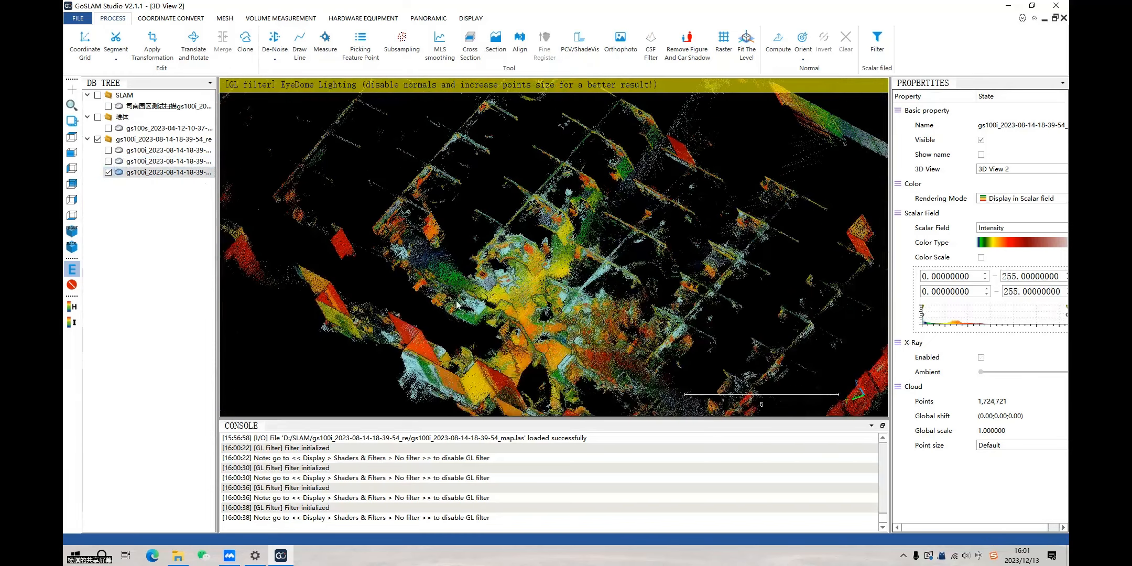
drag(458, 156, 571, 201)
scroll(572, 272, up, 2)
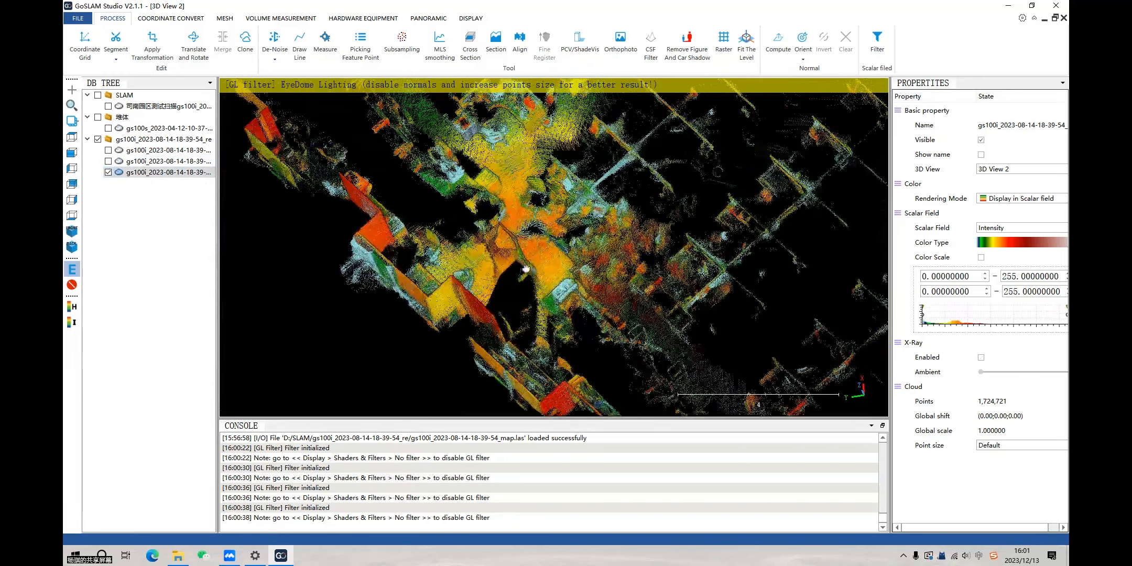
double_click(529, 244)
drag(539, 278, 552, 249)
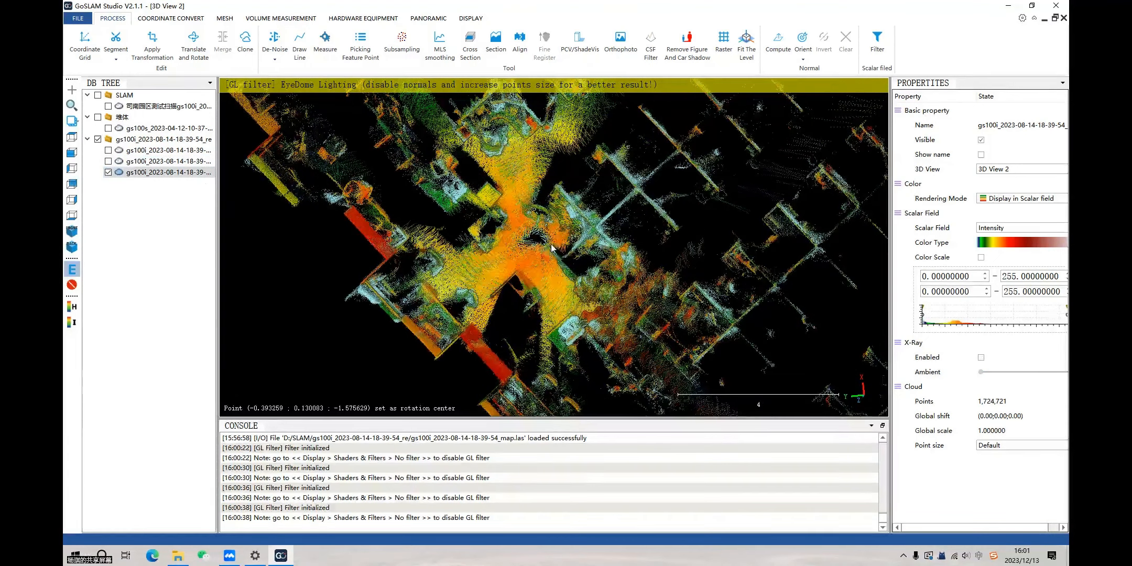
scroll(569, 266, down, 3)
scroll(518, 228, down, 3)
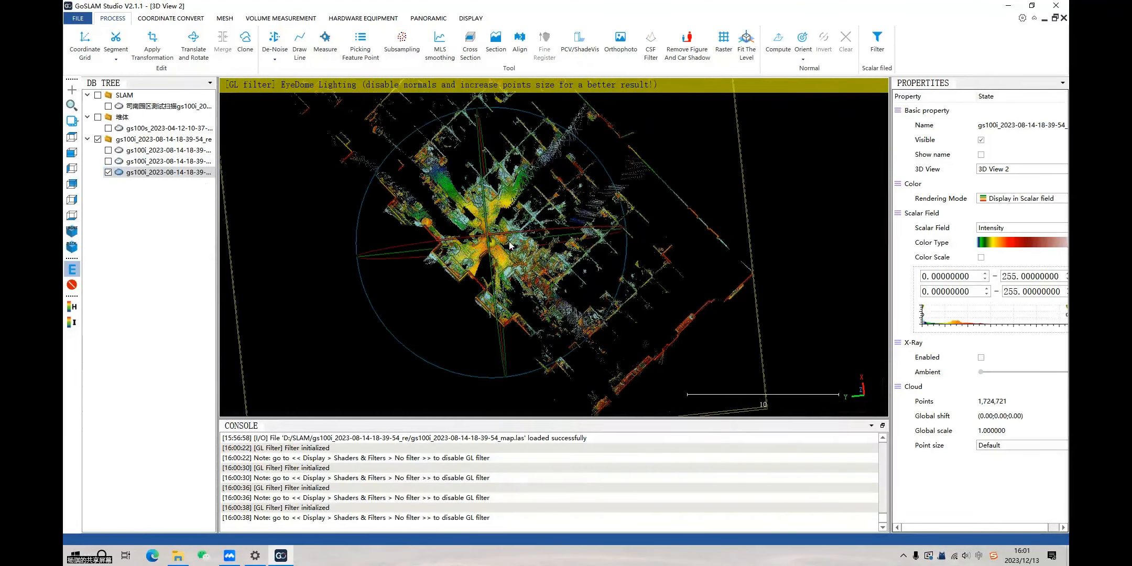
Hide the slice cloud and its group, and show the campus scan cloud in the SLAM group
click(109, 172)
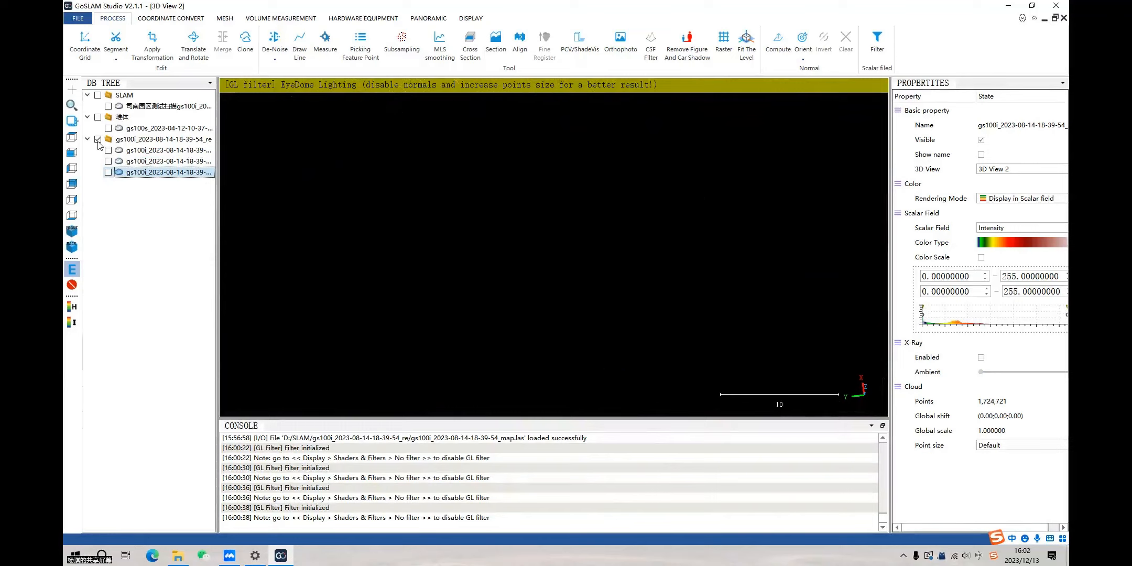
click(126, 107)
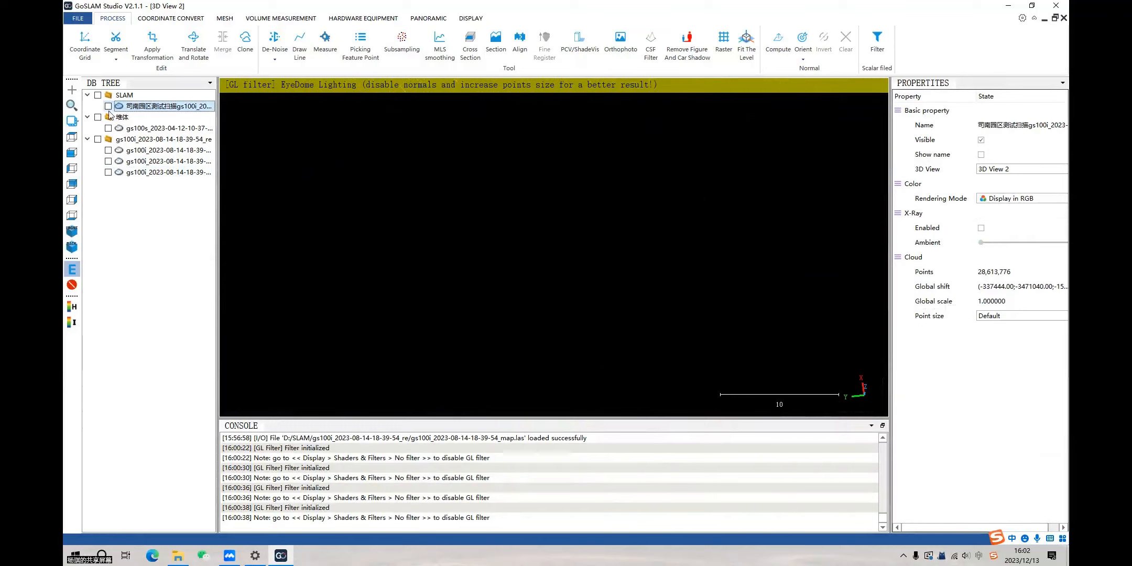
click(97, 96)
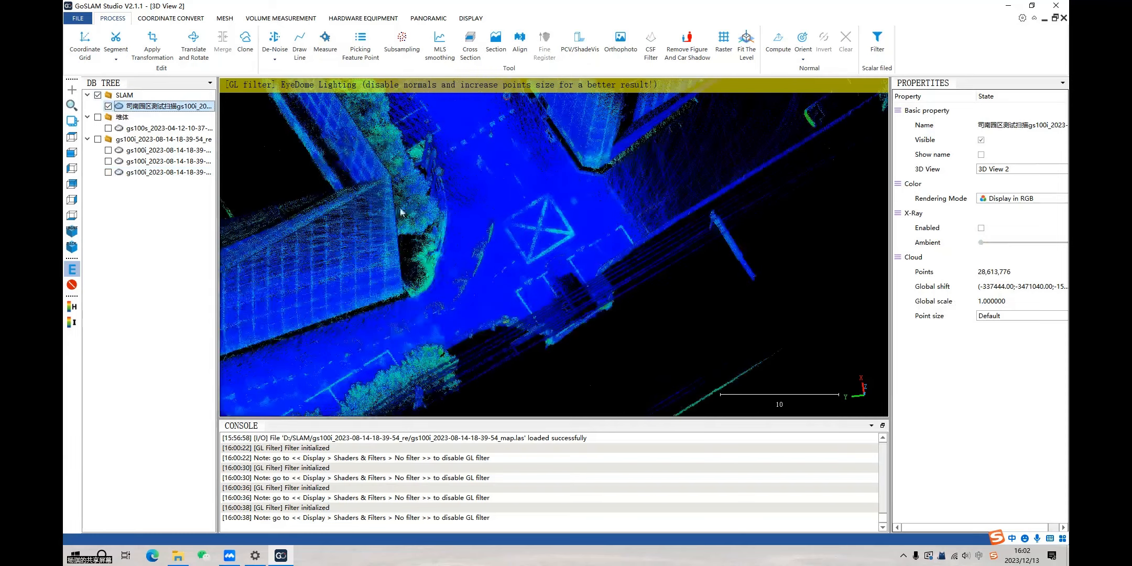
Examine the campus scan from the road junction out to the whole building complex
scroll(460, 183, down, 2)
scroll(628, 270, down, 4)
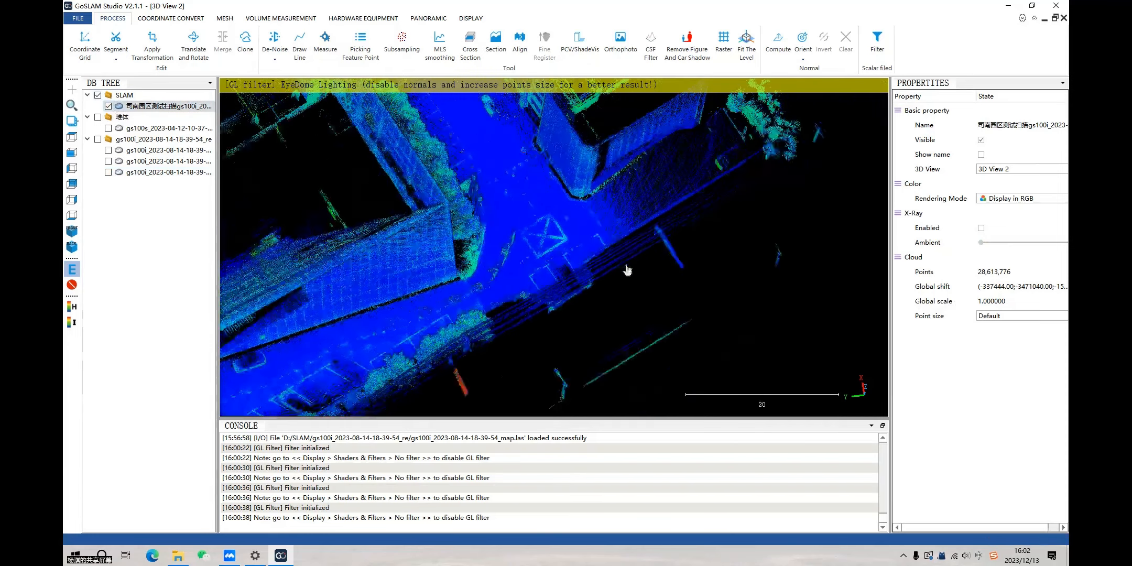
right_drag(468, 160, 592, 231)
double_click(598, 197)
scroll(599, 220, down, 4)
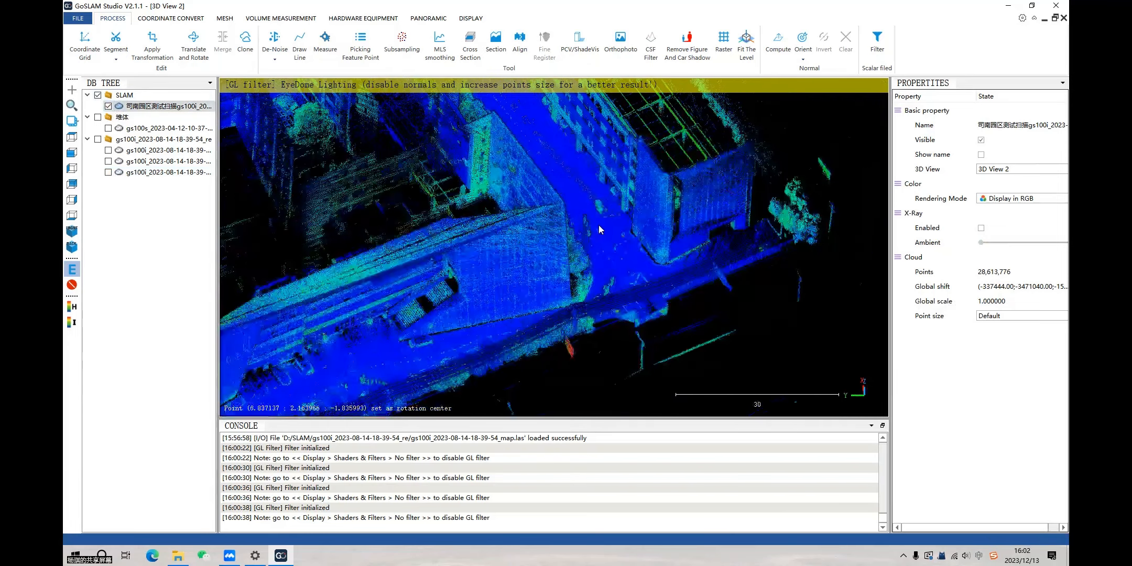
scroll(608, 236, down, 3)
right_drag(617, 249, 626, 246)
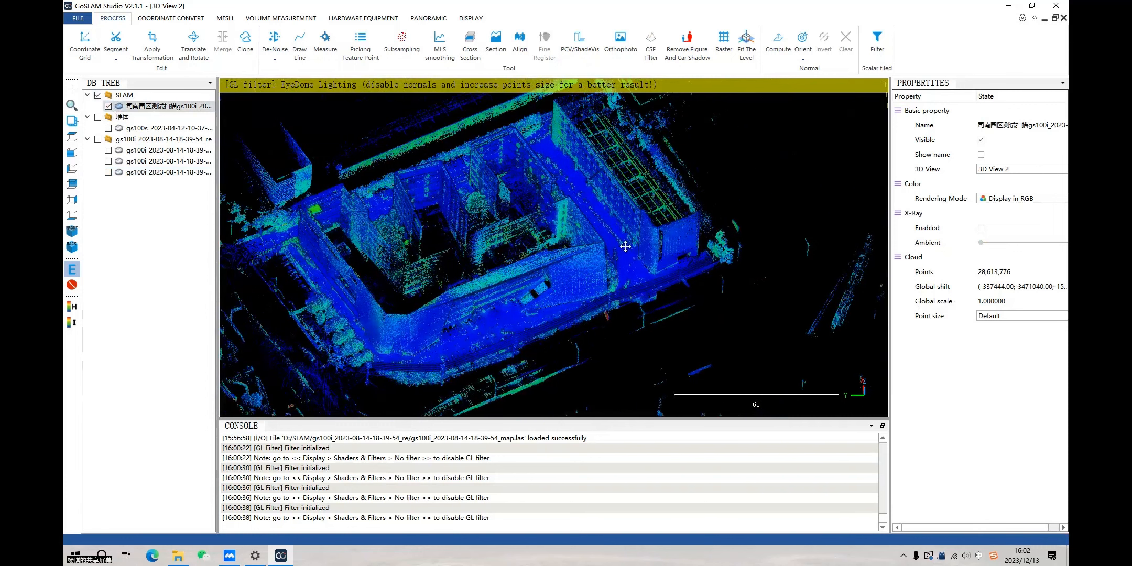
drag(623, 238, 462, 165)
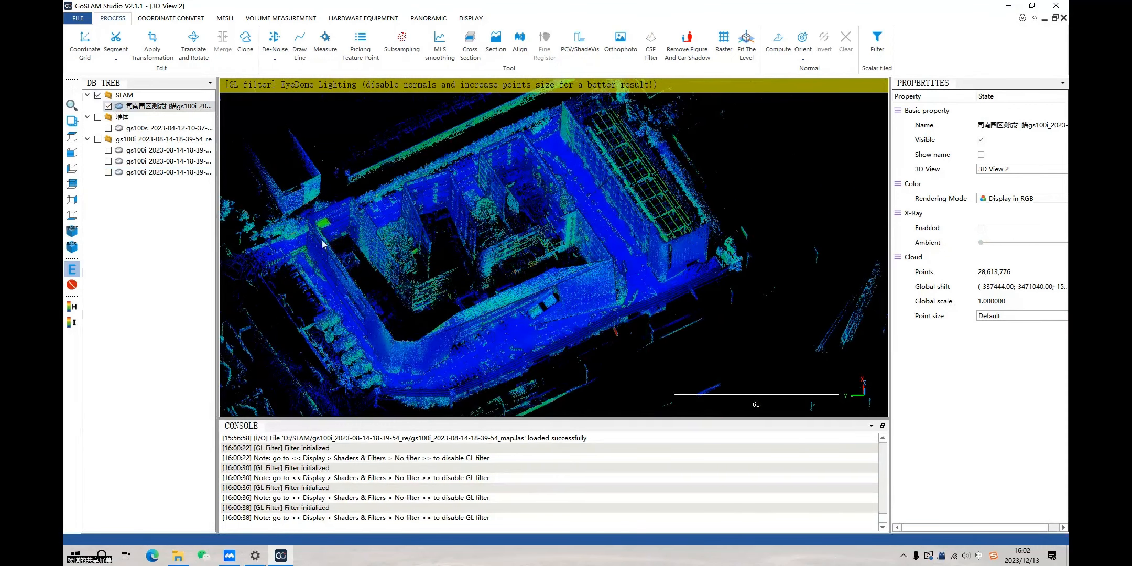
Inspect the building's street side with its parked cars, and review the full extent of the campus scan
scroll(517, 344, up, 3)
right_drag(518, 344, 540, 287)
scroll(533, 305, up, 3)
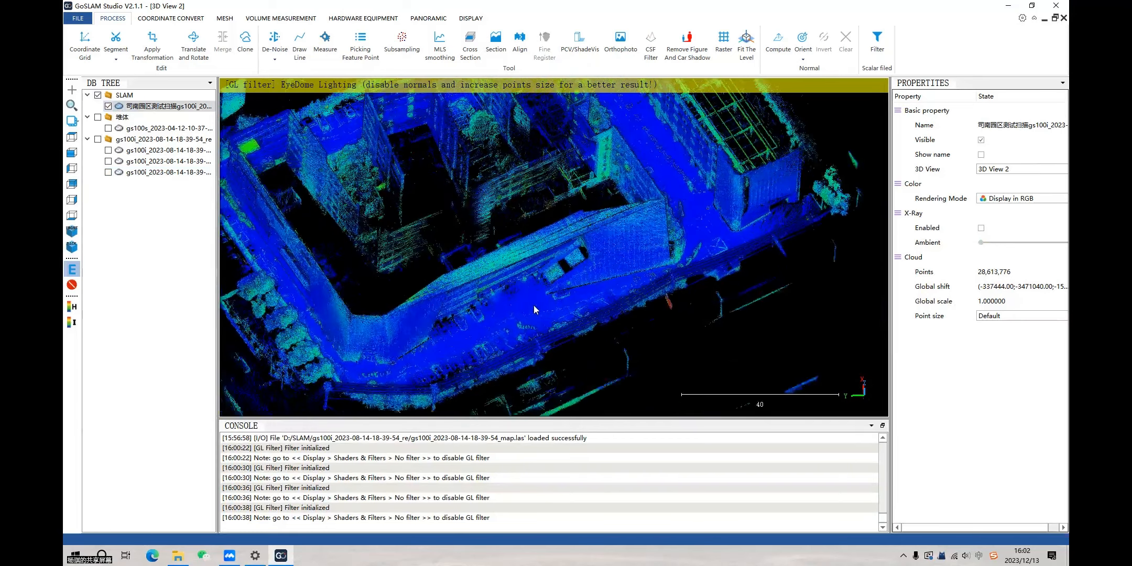
right_drag(632, 232, 715, 171)
scroll(517, 299, up, 2)
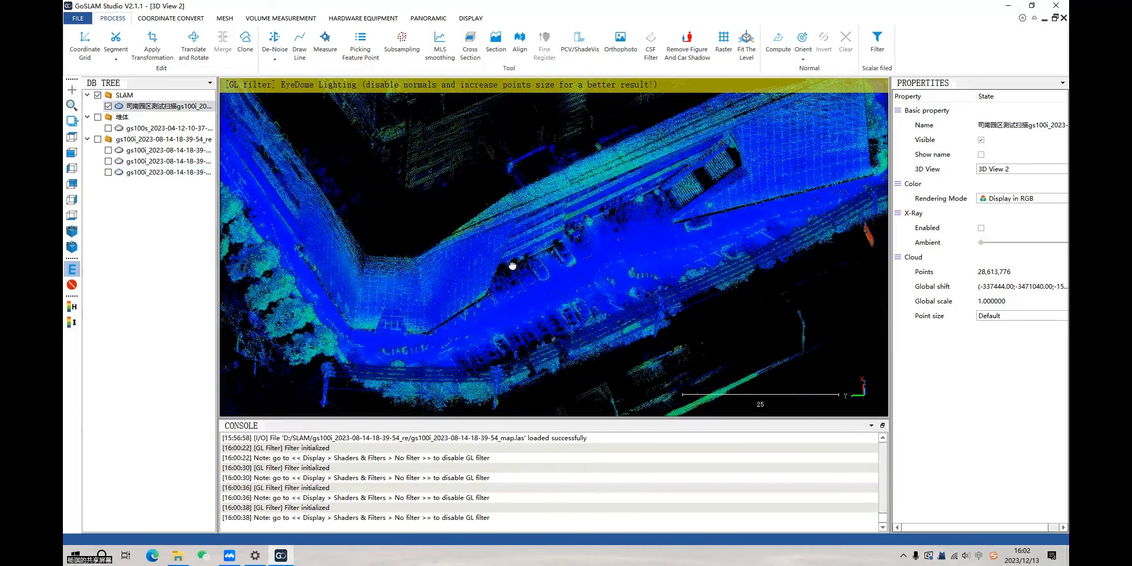
double_click(559, 239)
scroll(558, 239, down, 3)
mouse_move(558, 257)
mouse_down()
mouse_move(575, 262)
mouse_move(524, 321)
mouse_move(543, 260)
mouse_up()
scroll(583, 270, down, 5)
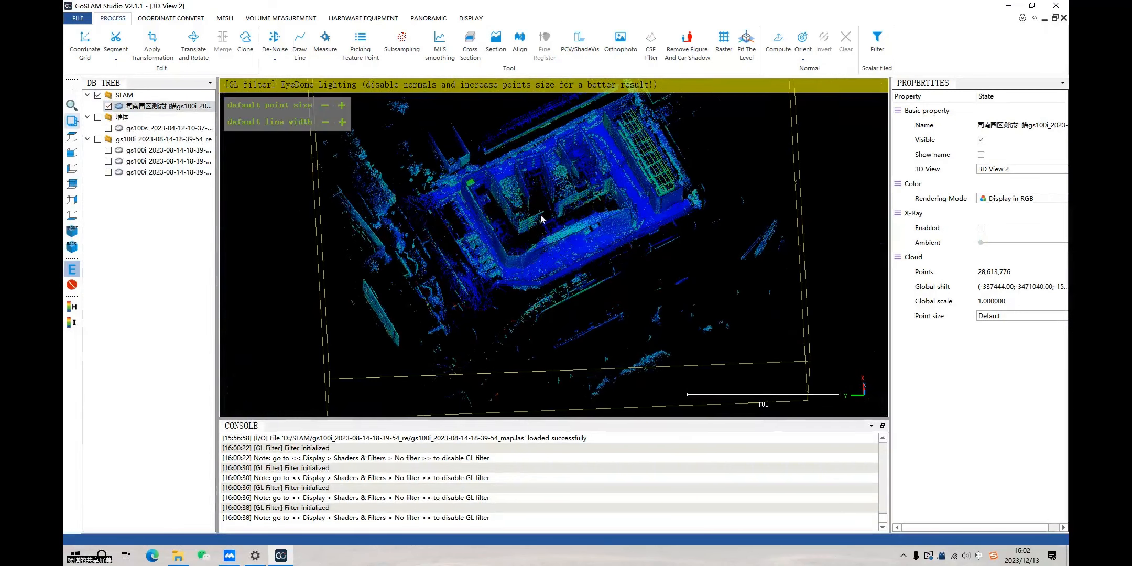
drag(543, 219, 499, 256)
right_drag(499, 256, 497, 282)
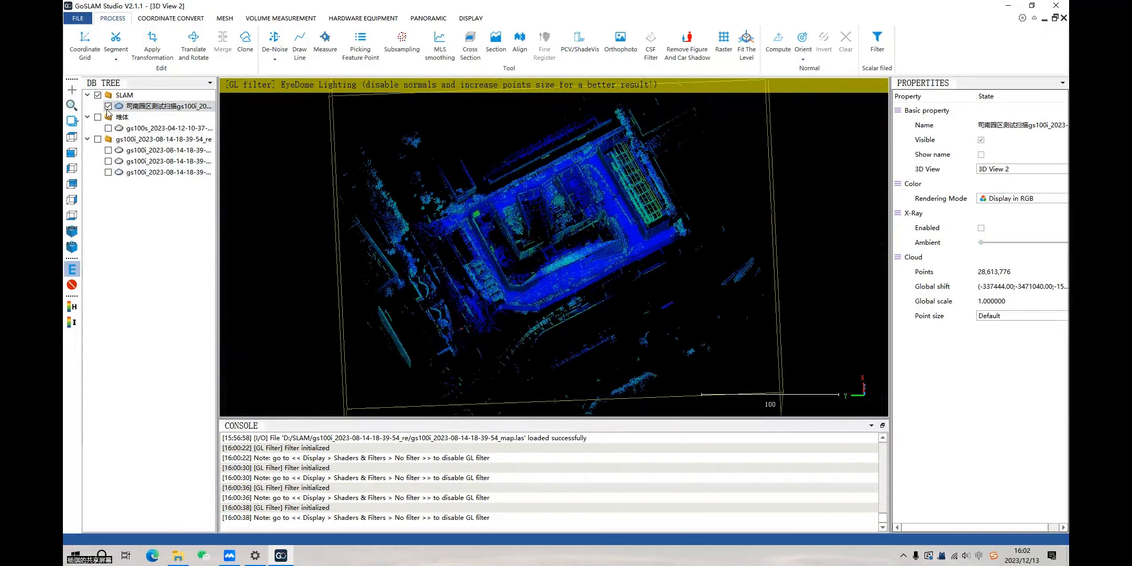
Quick Segment the campus scan in top view, outlining the grid-roofed building and its adjoining street with a four-corner polygon
click(72, 122)
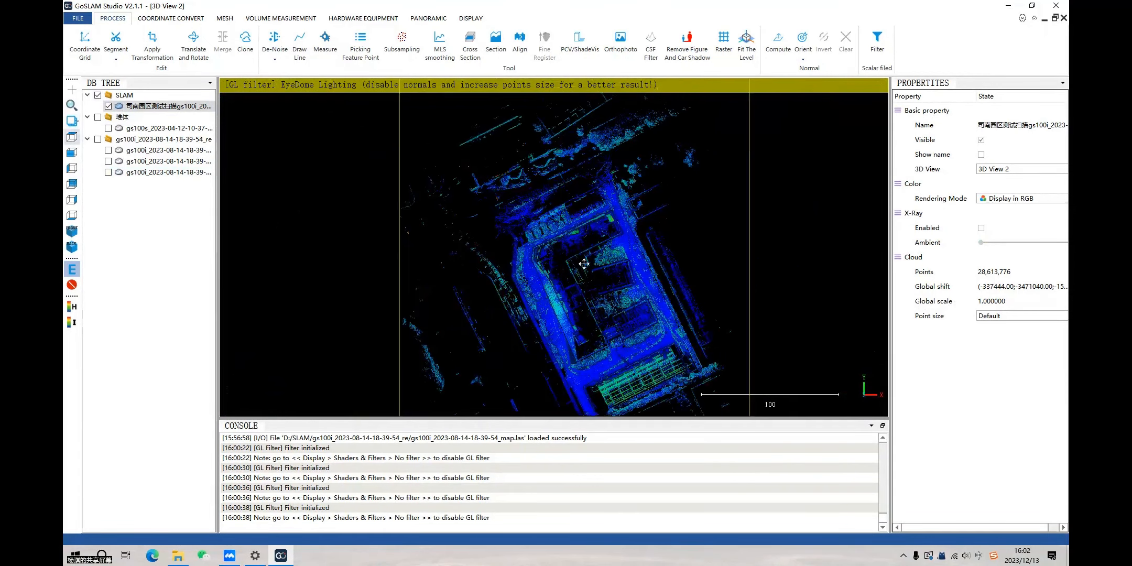
right_drag(584, 263, 551, 219)
scroll(551, 219, down, 1)
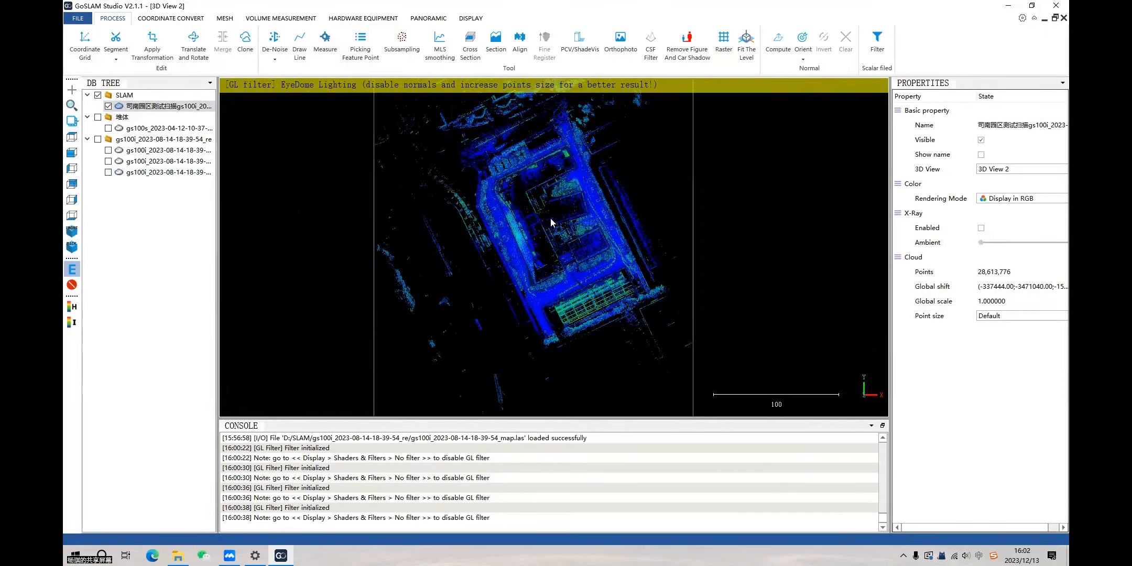
scroll(551, 219, up, 1)
right_drag(578, 256, 555, 212)
scroll(569, 254, up, 4)
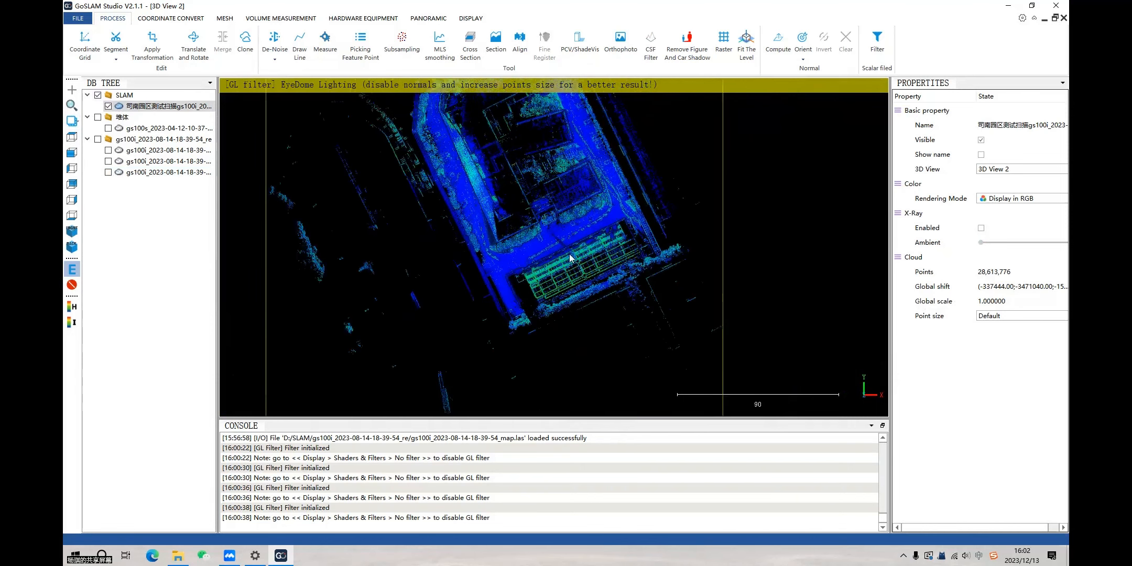
scroll(571, 258, up, 2)
click(116, 50)
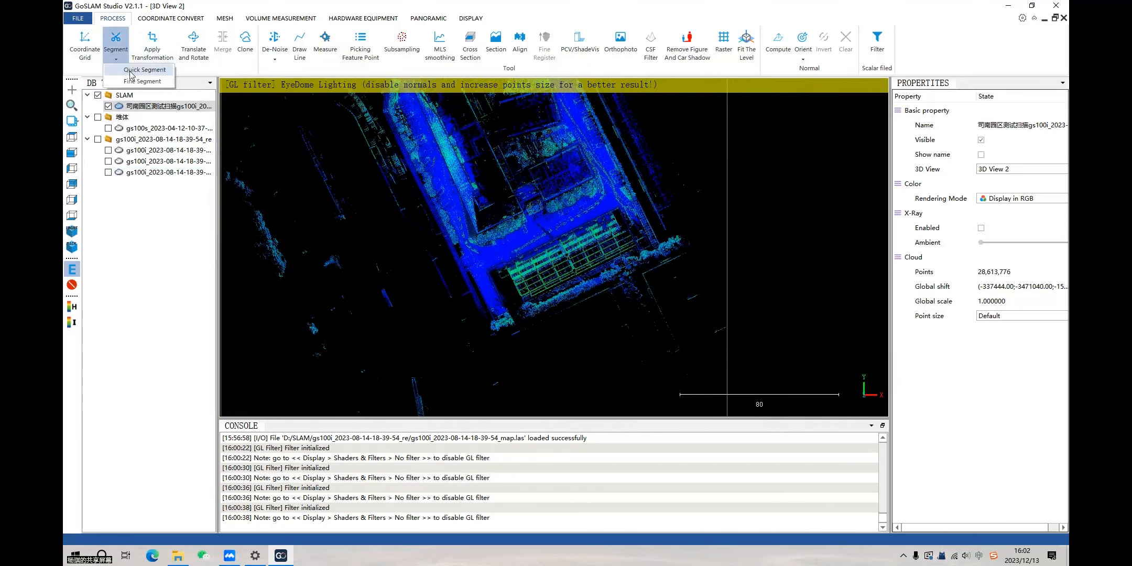
click(131, 69)
click(672, 158)
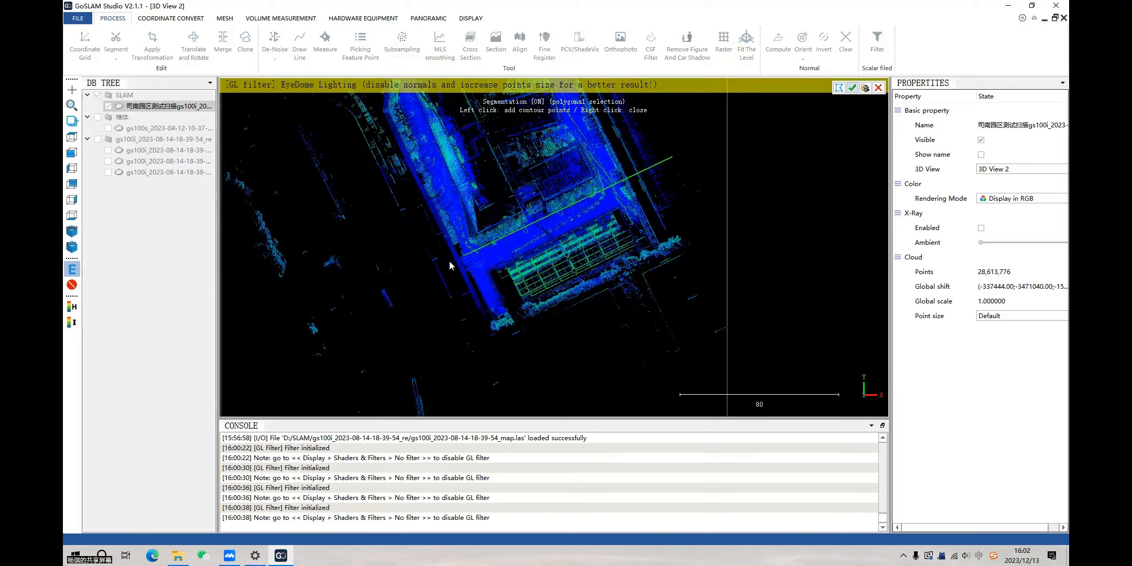
click(417, 271)
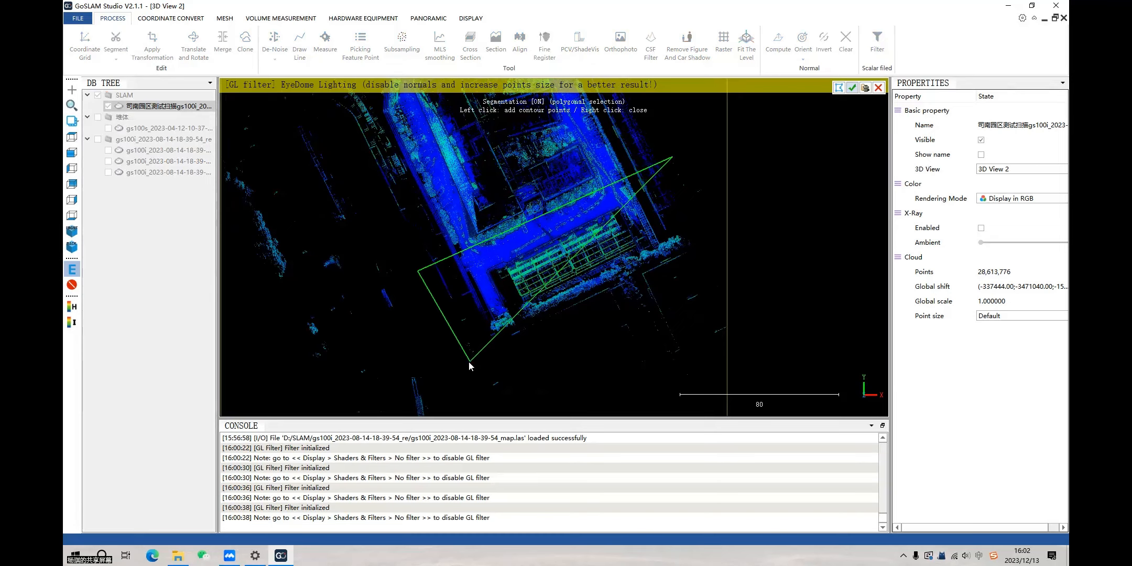
click(465, 359)
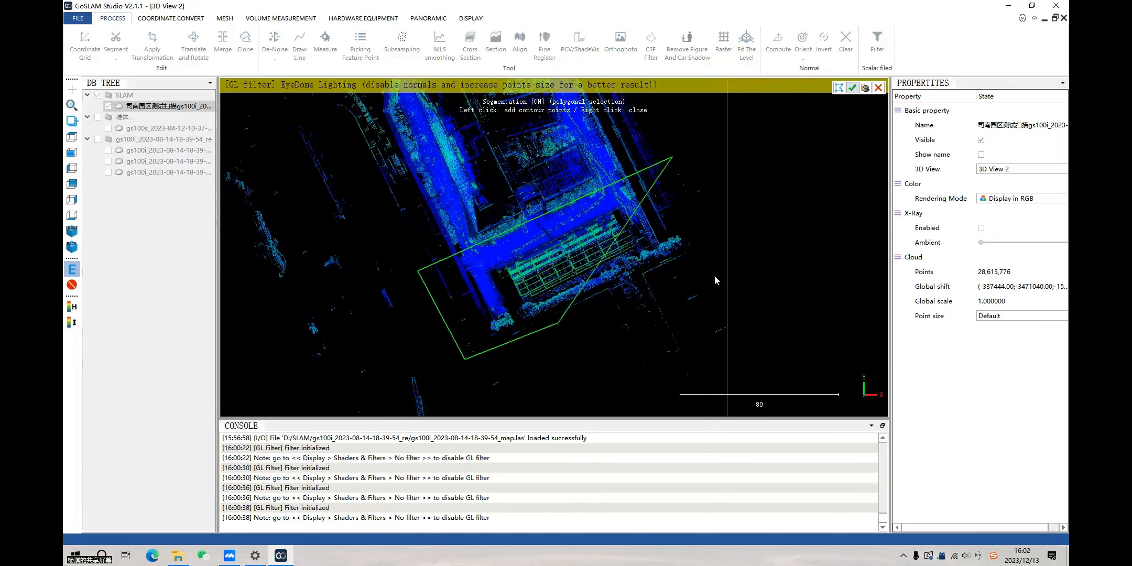
click(852, 91)
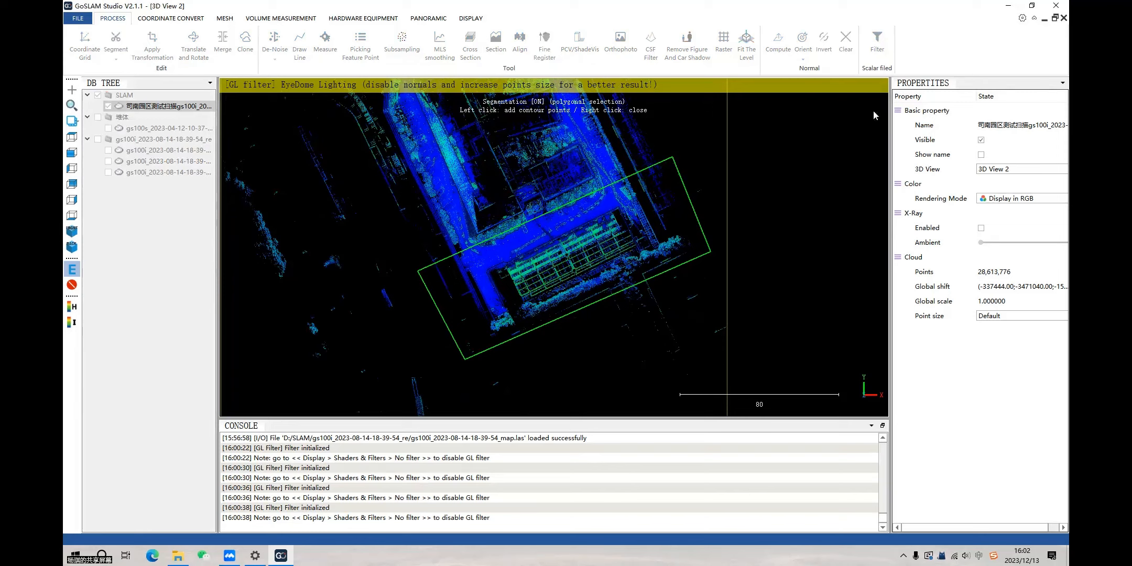
Hide the original campus cloud, and select the segmented building cloud for a closer look from above
click(108, 106)
click(136, 117)
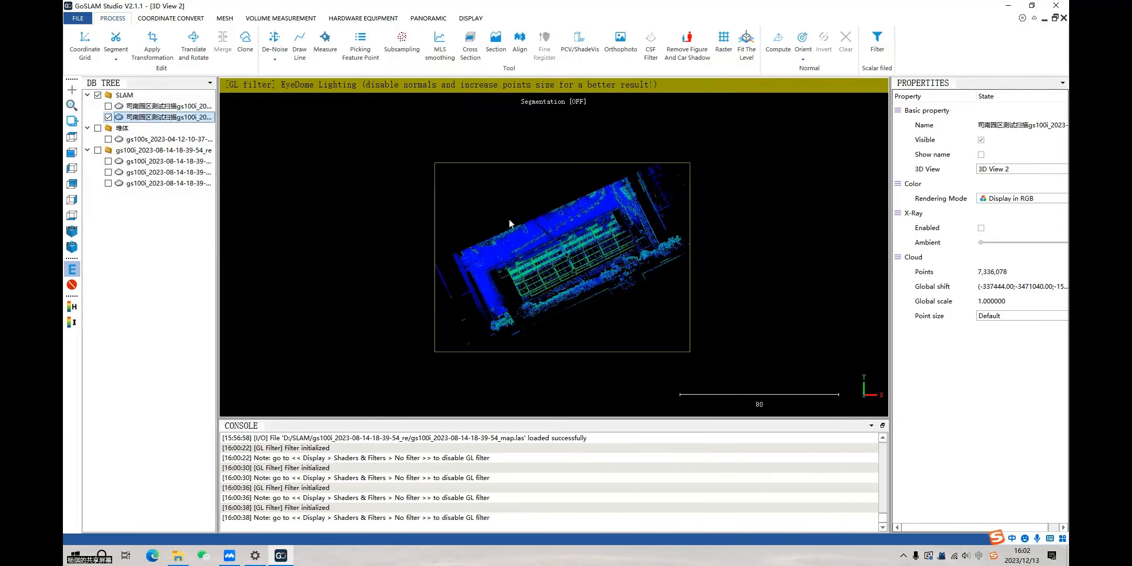
scroll(587, 288, up, 3)
drag(594, 291, 699, 187)
right_drag(699, 187, 662, 263)
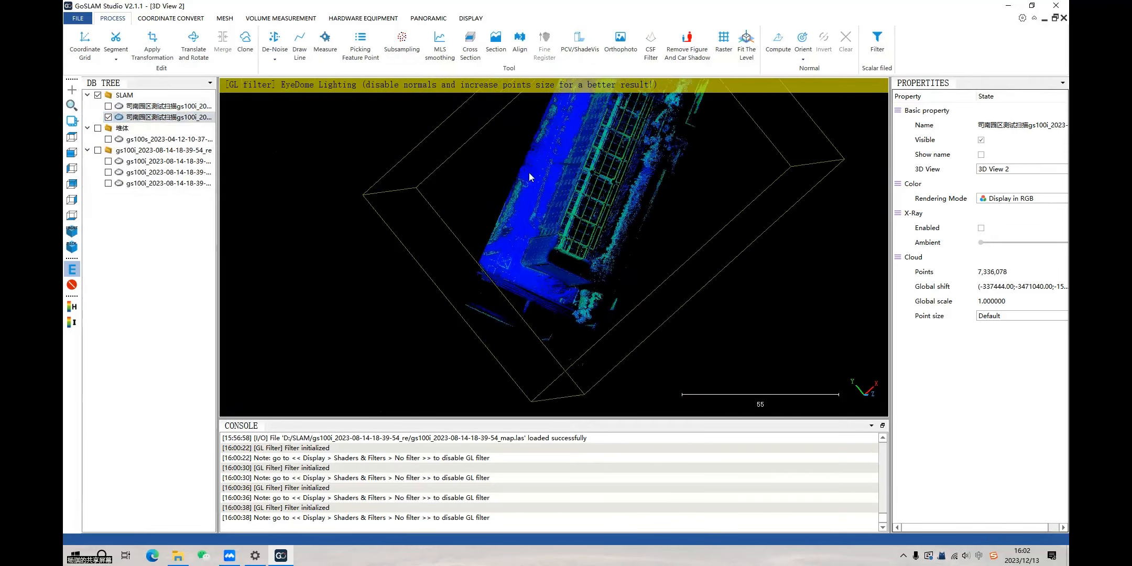
Inspect the segmented building's street facade and curved end wall, rotating about points picked on the cloud
double_click(529, 172)
drag(545, 199, 611, 305)
scroll(612, 306, up, 5)
right_drag(612, 305, 550, 312)
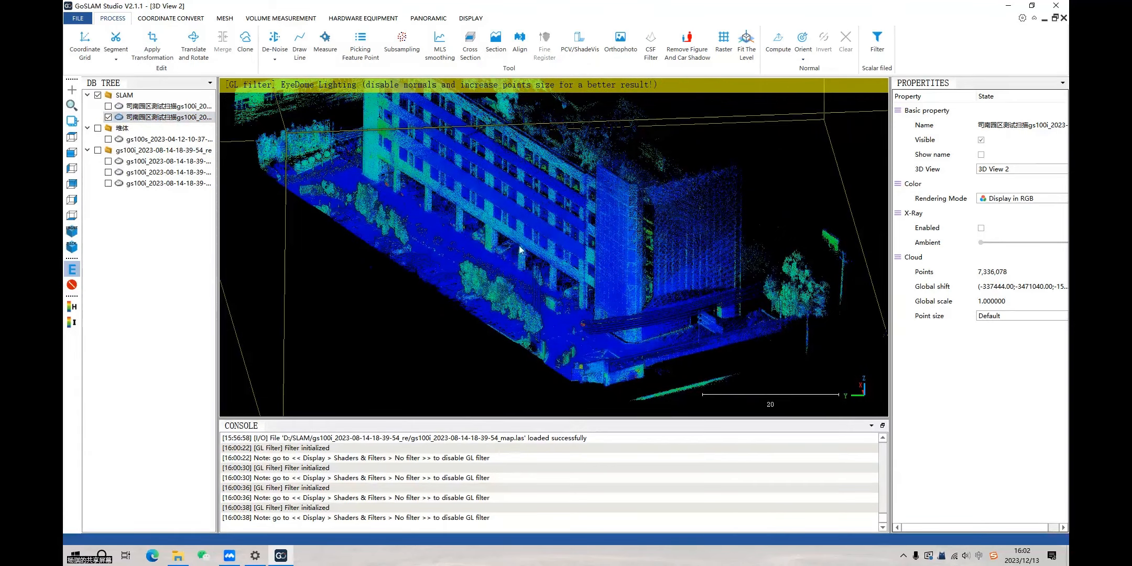
drag(536, 287, 535, 247)
double_click(535, 250)
drag(627, 260, 225, 301)
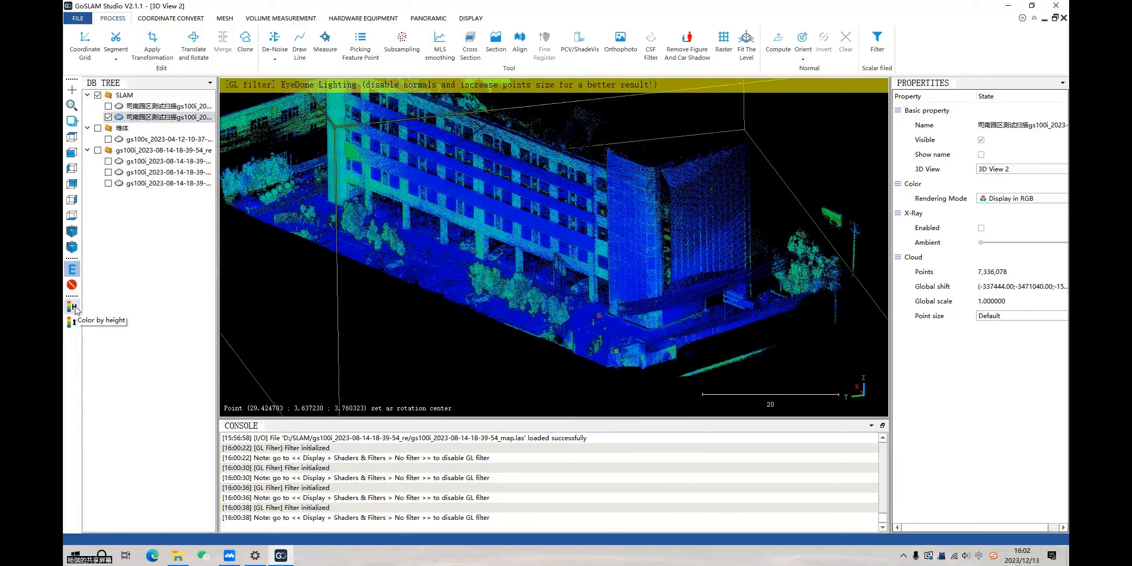
Color the segmented building cloud by height and view its street facade, rotating about a point near its base
click(73, 307)
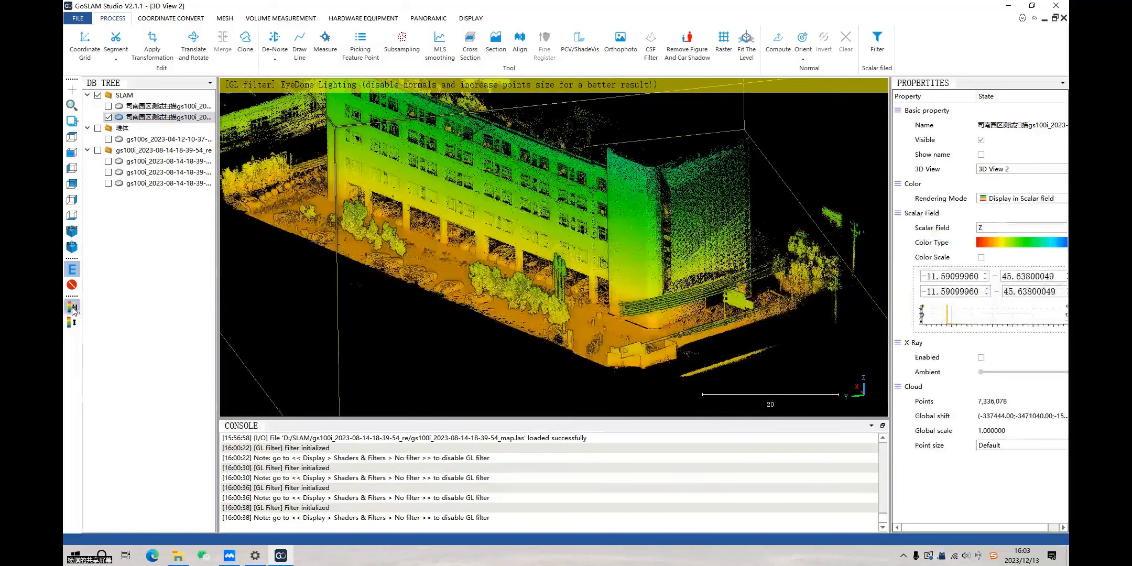
drag(513, 241, 293, 310)
double_click(622, 283)
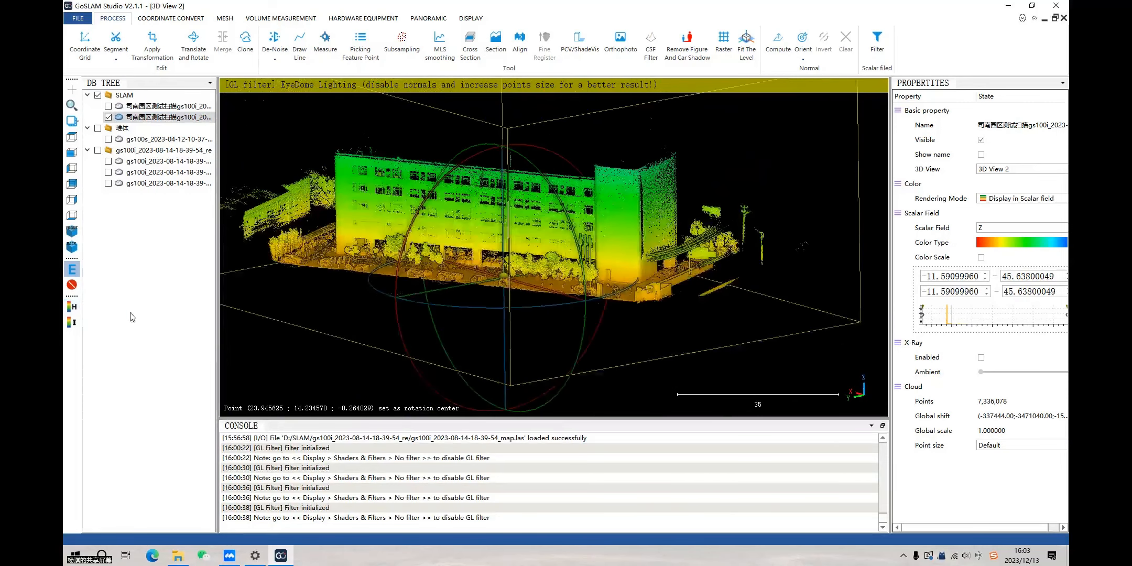
Color the building cloud by intensity and set its color type to the green-yellow-red ramp that fades through dark red to white
click(72, 323)
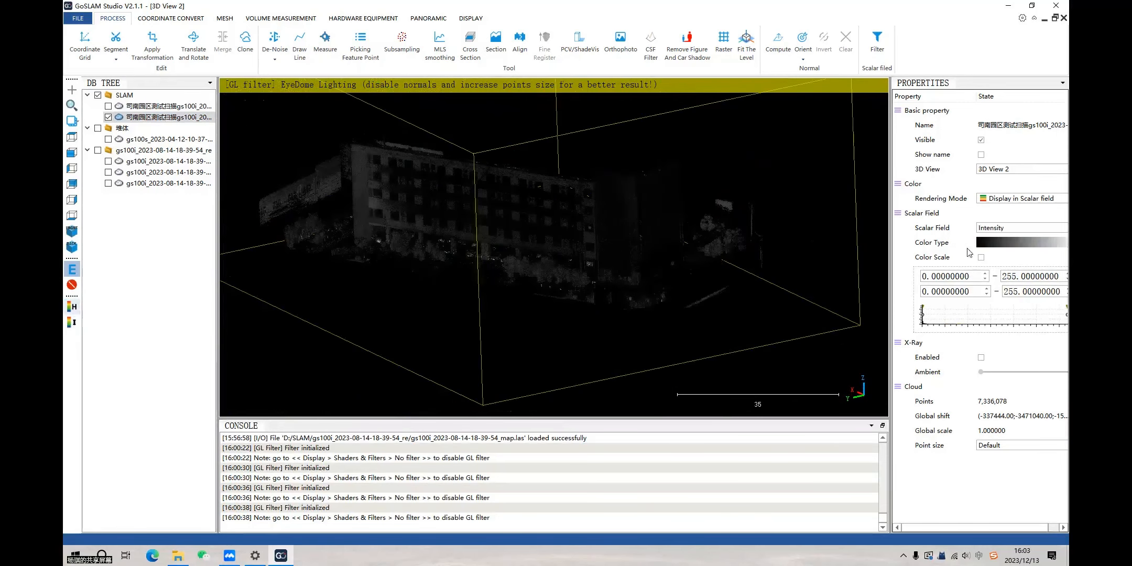
click(988, 243)
click(1000, 271)
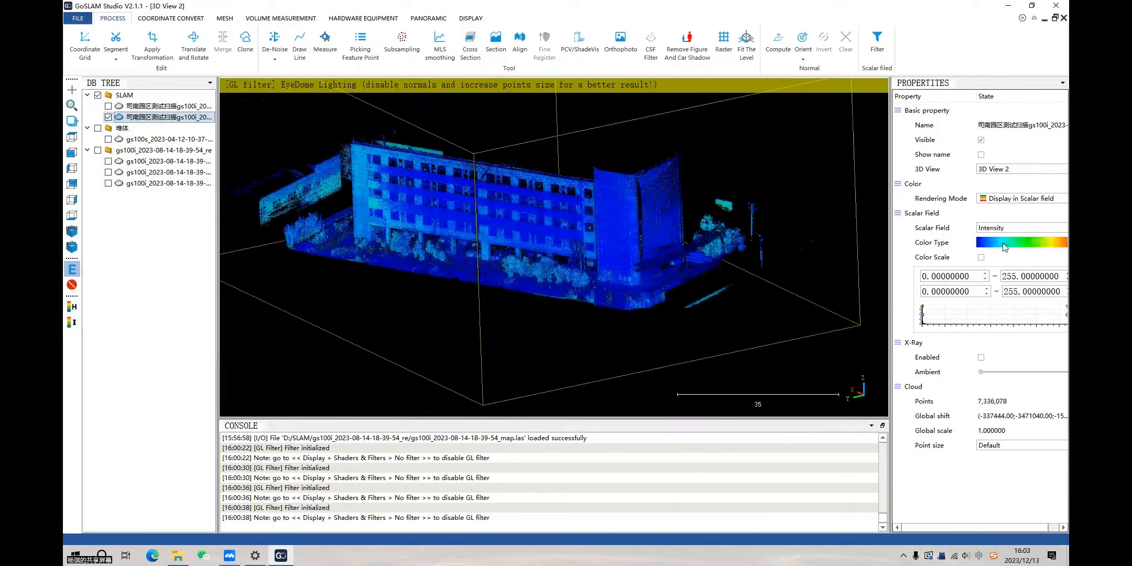
click(1003, 244)
click(1009, 270)
click(1009, 243)
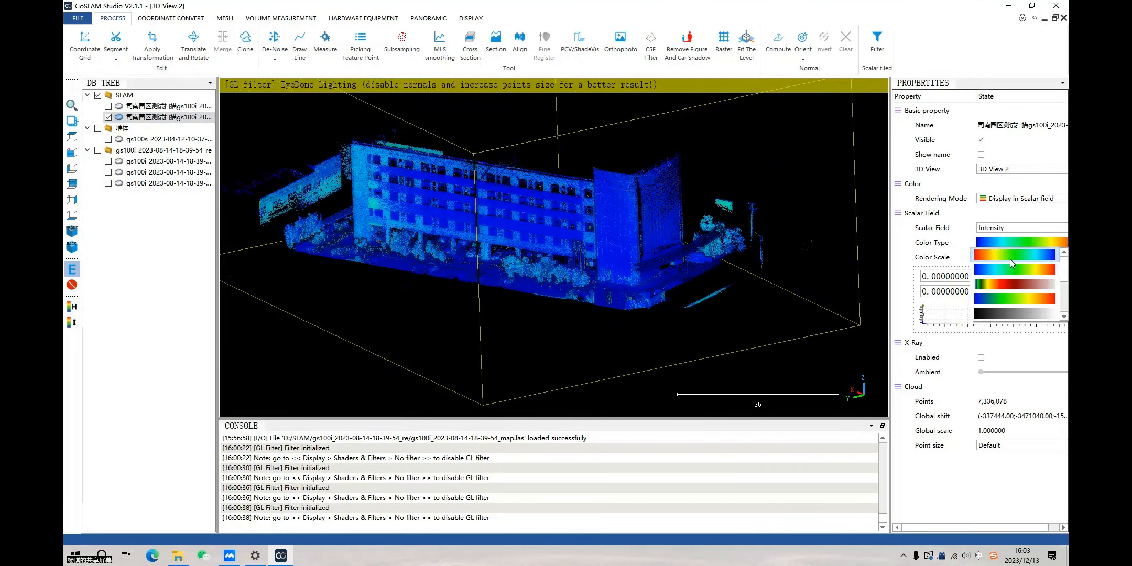
click(1010, 259)
click(1010, 244)
click(1009, 297)
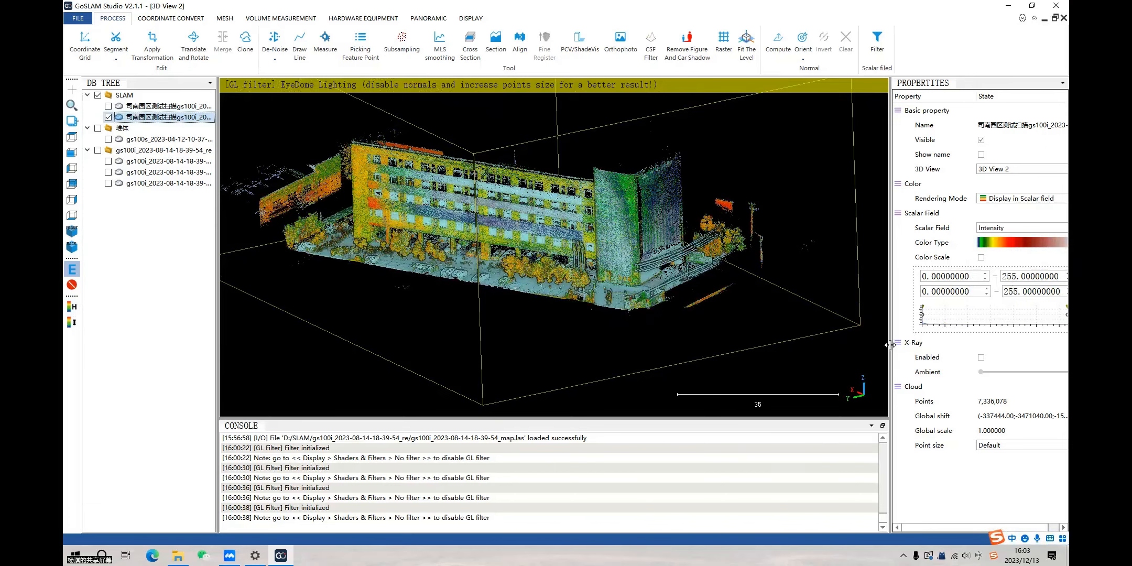
Try upper intensity display limits of about 164.9, 14.5 and 177.9 on the building cloud
drag(889, 344, 848, 345)
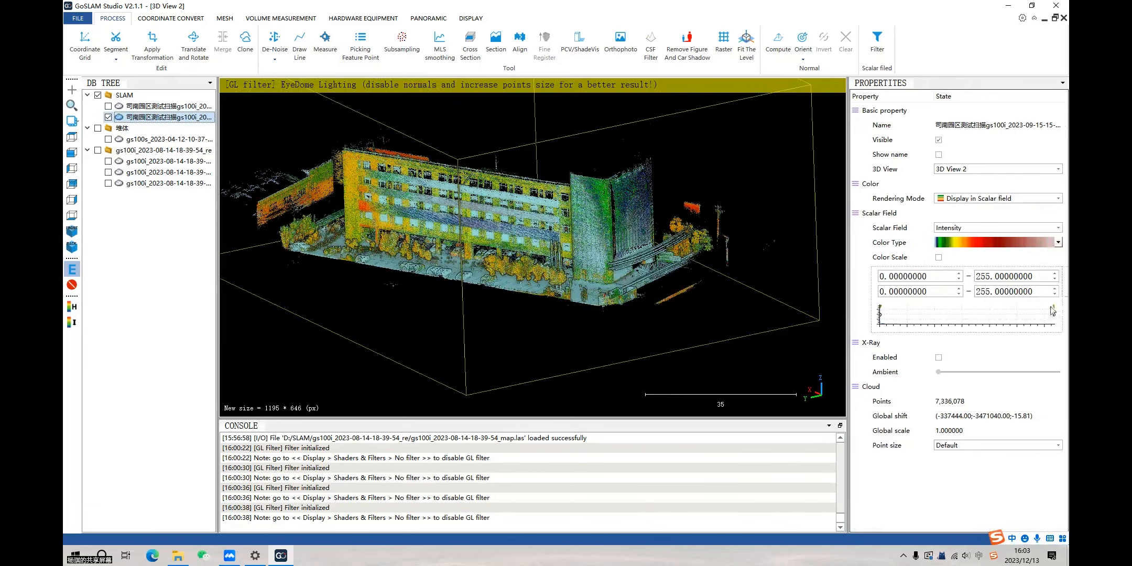
drag(1055, 310, 1014, 319)
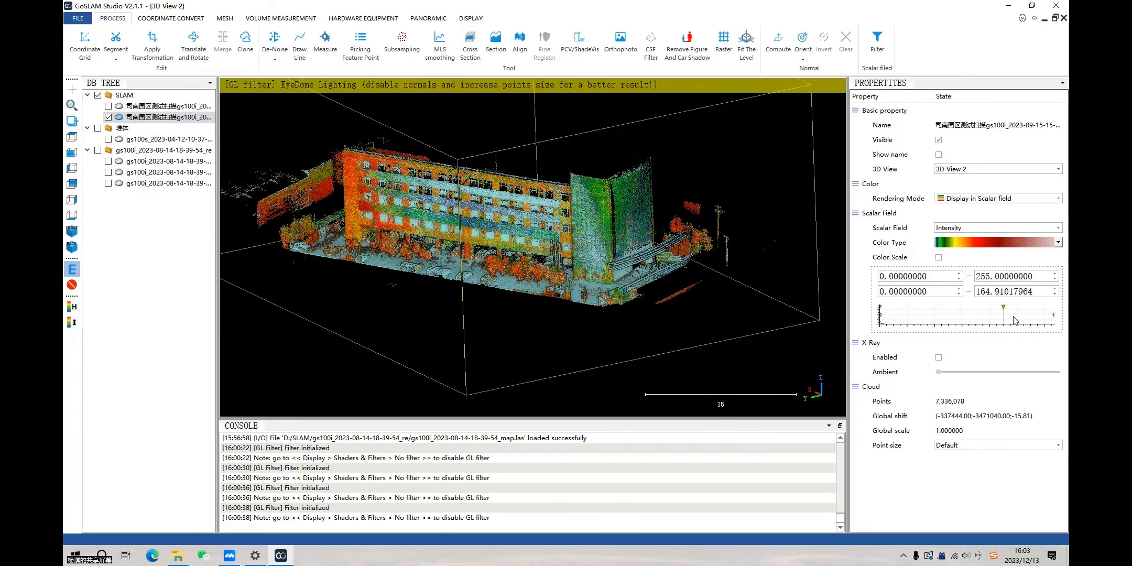
drag(941, 318, 889, 316)
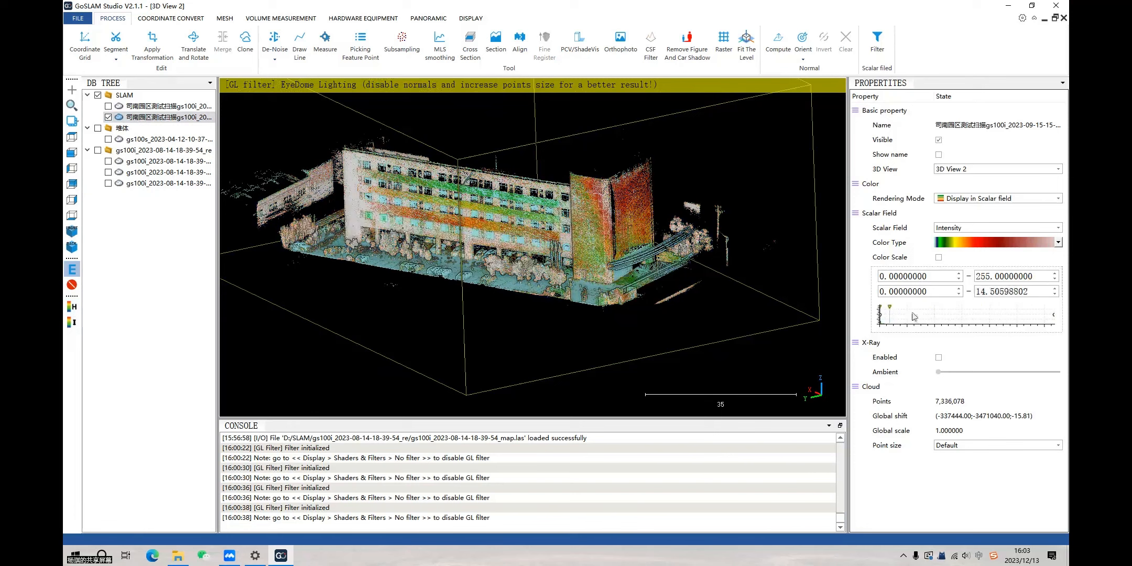
drag(970, 318, 1002, 316)
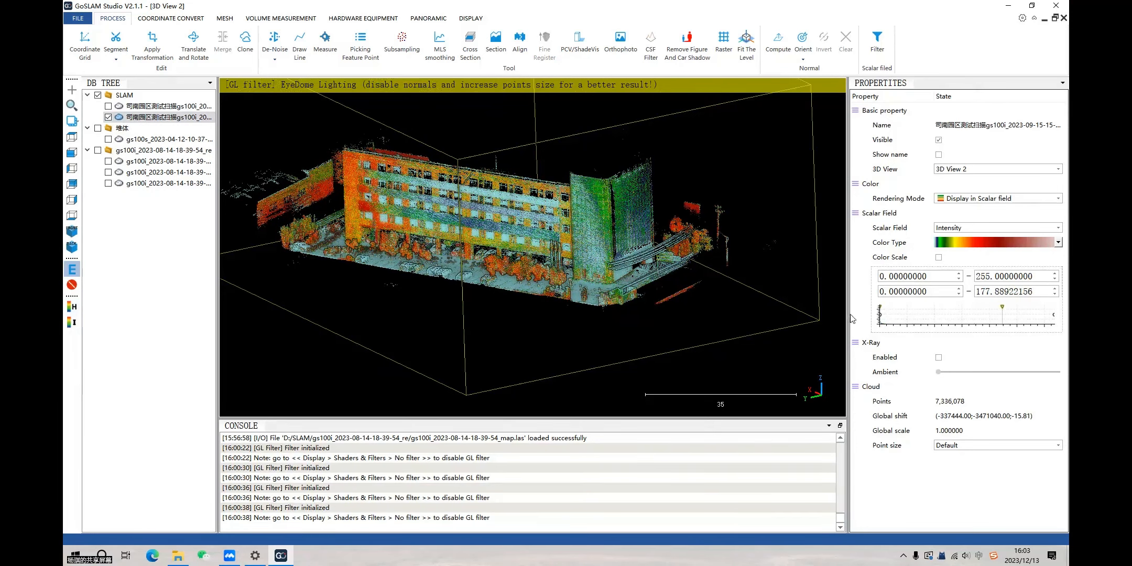
drag(848, 316, 936, 310)
Start a Cross Section of the building cloud and raise the box's underside to a Z thickness of about 49.06
scroll(565, 267, up, 8)
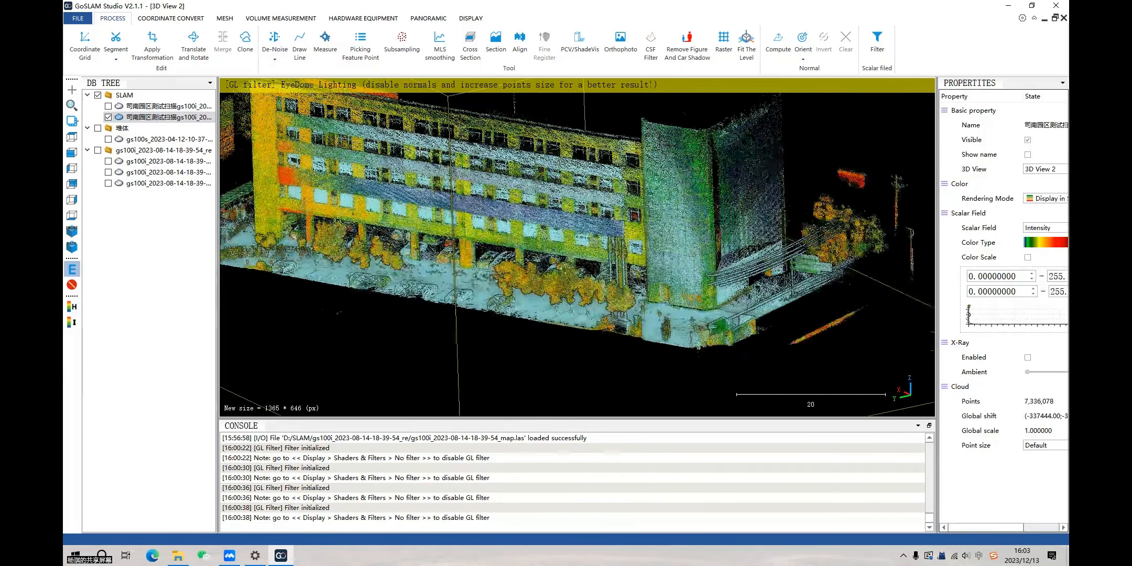
drag(622, 328, 488, 84)
scroll(564, 243, down, 9)
click(470, 46)
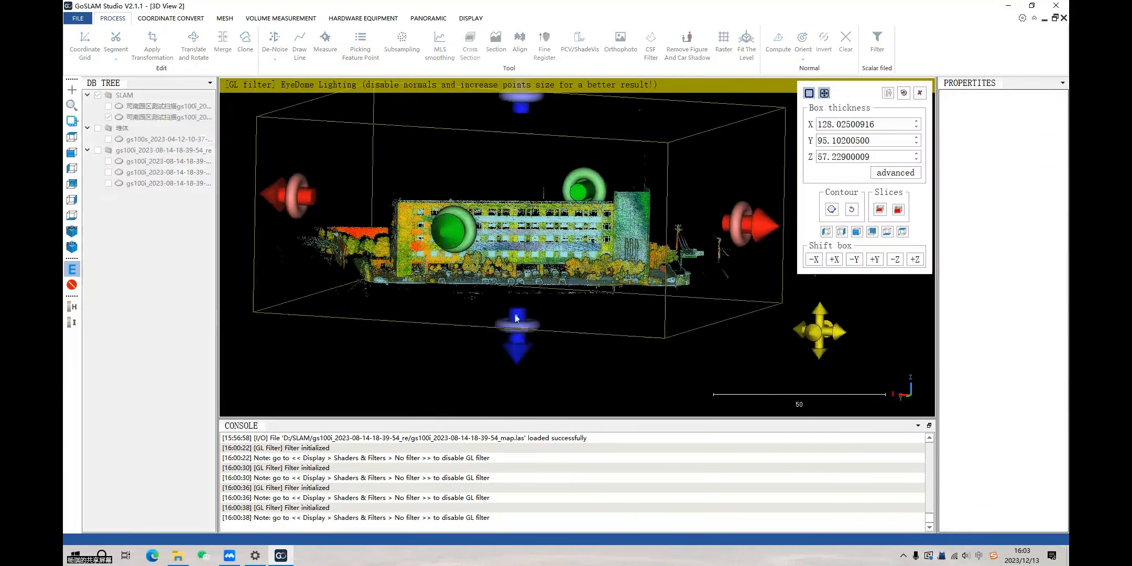
drag(525, 354, 537, 326)
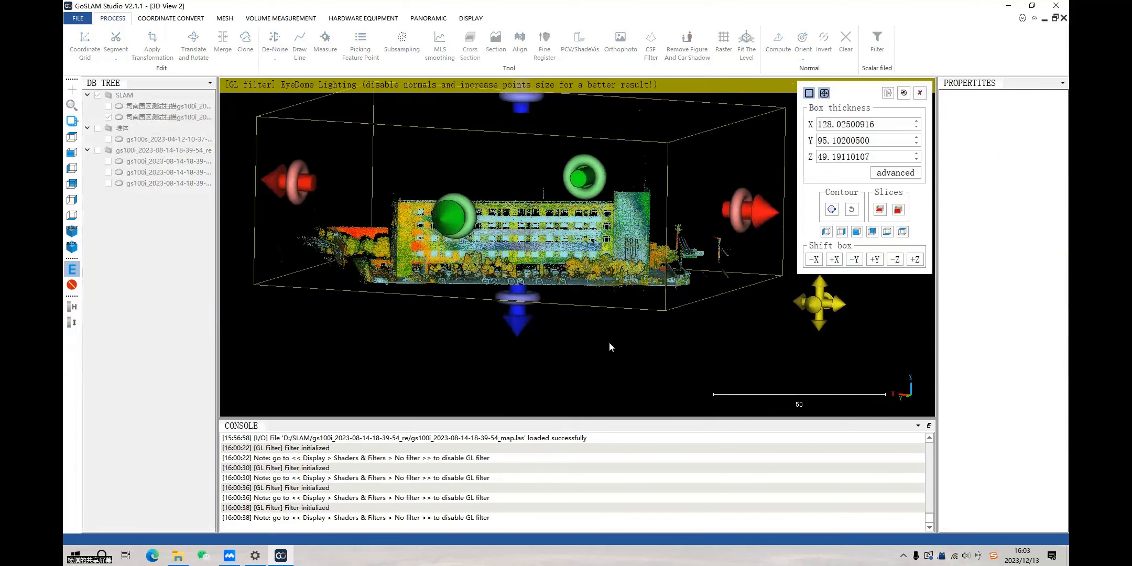
scroll(609, 341, up, 2)
drag(610, 342, 614, 313)
drag(516, 353, 518, 350)
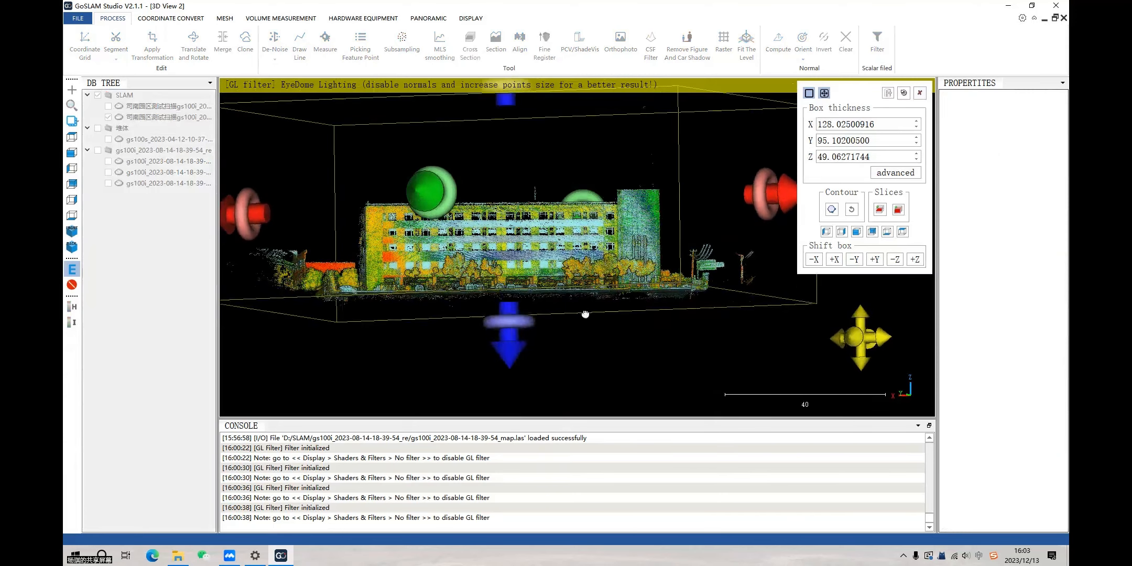
Lower the top of the clipping box to cut away the upper floors, reaching a Z thickness of about 14.88
scroll(585, 312, down, 3)
drag(532, 198, 539, 235)
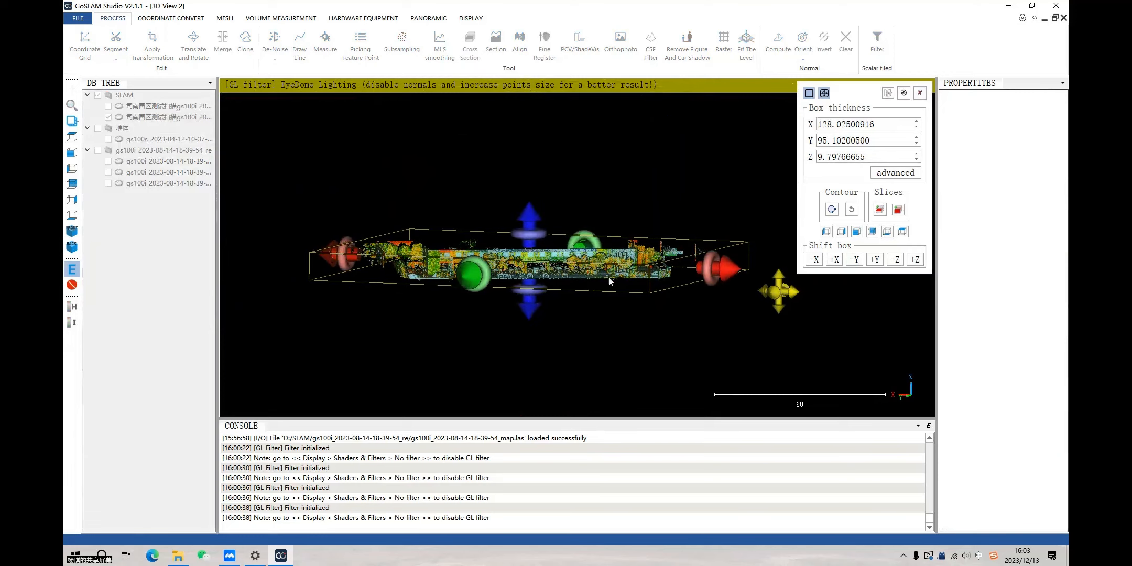
scroll(587, 291, up, 3)
drag(583, 298, 548, 343)
drag(502, 185, 502, 160)
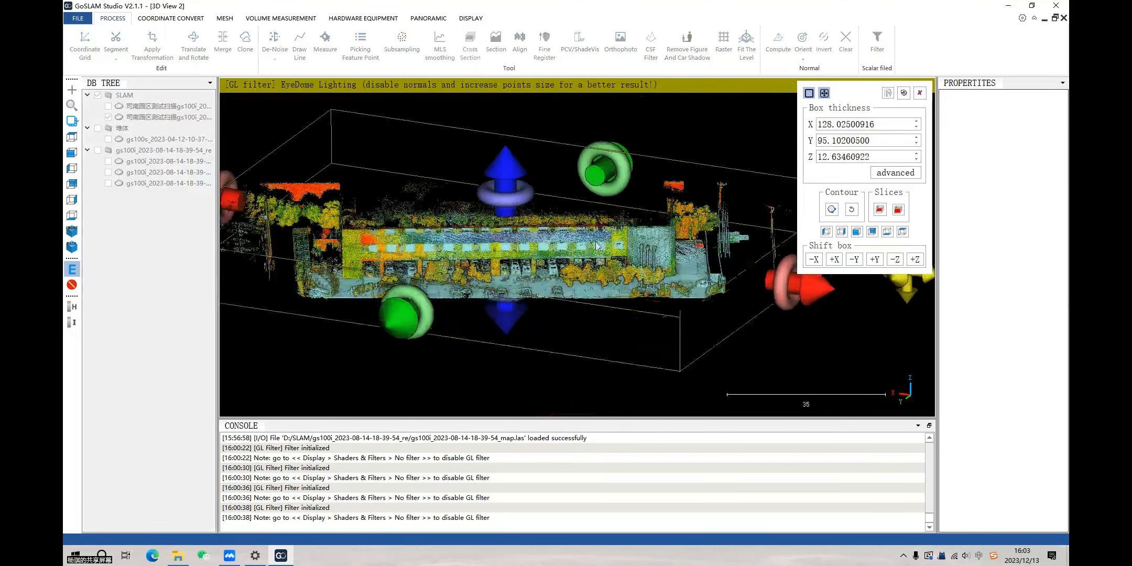
drag(595, 255, 586, 266)
scroll(585, 265, up, 2)
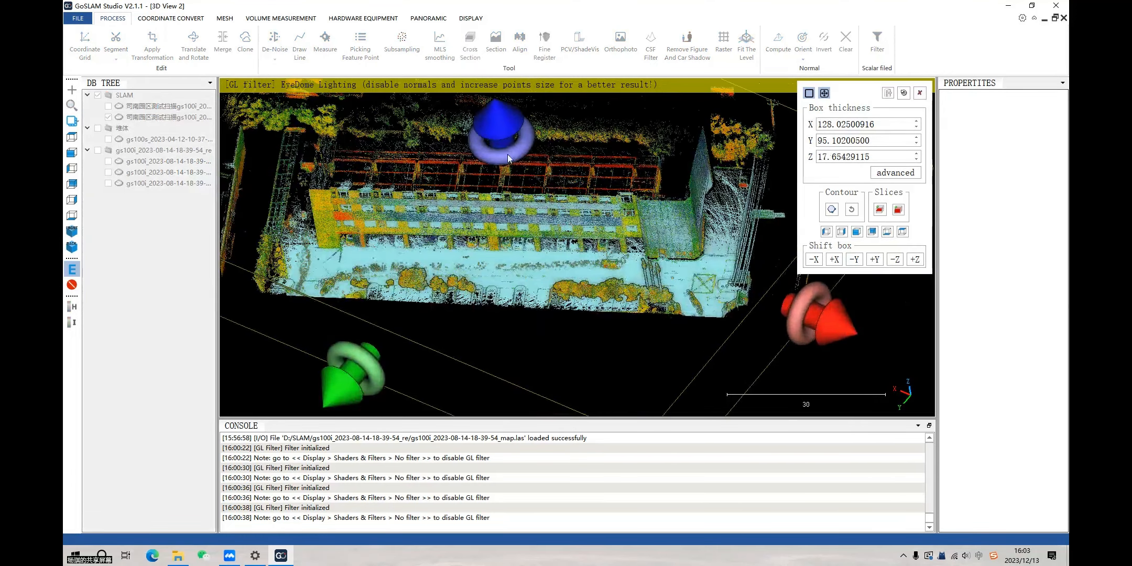
scroll(507, 154, up, 1)
mouse_move(518, 181)
mouse_down()
mouse_move(519, 275)
mouse_move(522, 86)
mouse_move(529, 176)
mouse_up()
Export the clipped slice as a new cloud, and leave only that slice cloud shown and selected
click(880, 210)
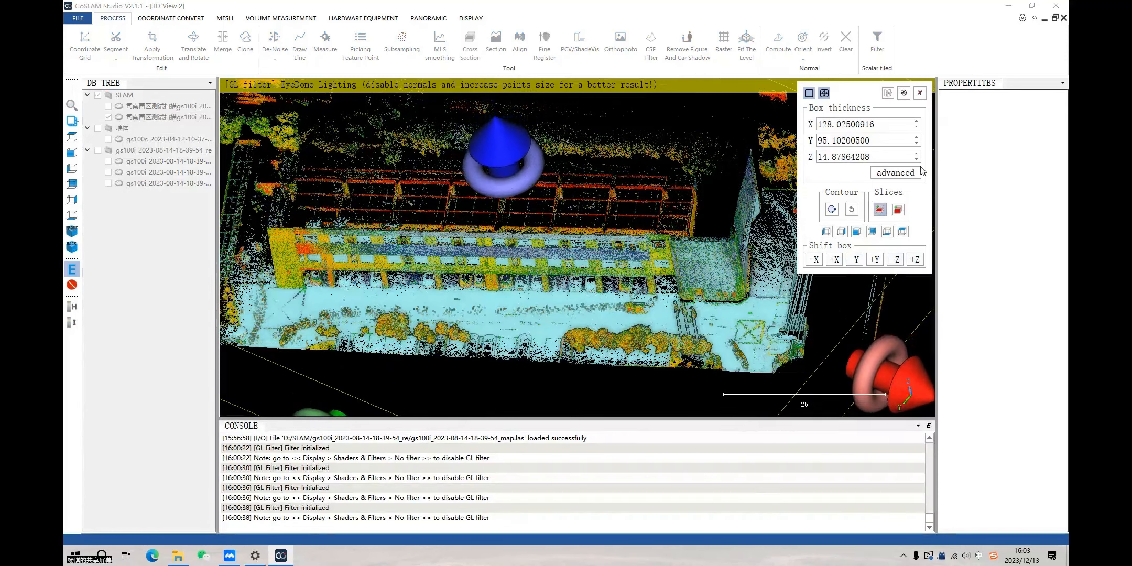
click(920, 94)
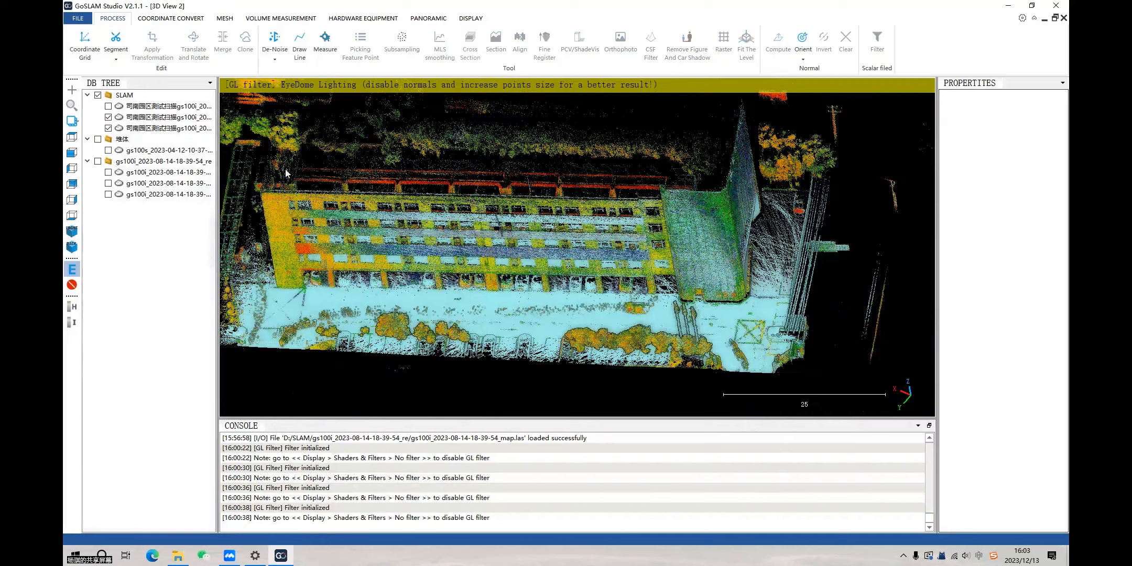
click(168, 128)
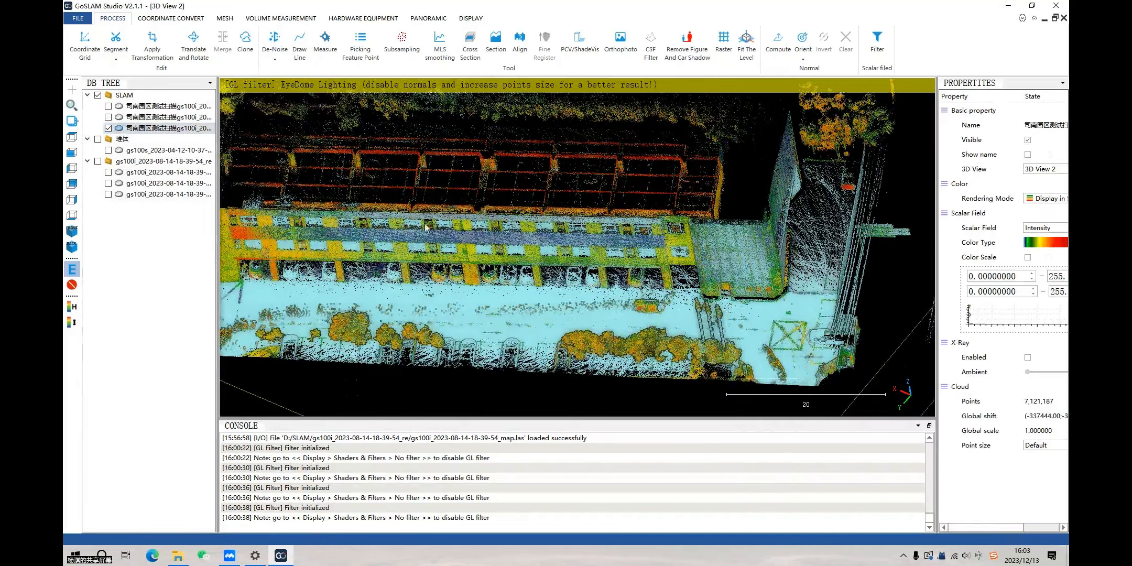
Examine the slice's street surface, parked cars and lower facade up close, rotating about a point picked on the street
double_click(677, 343)
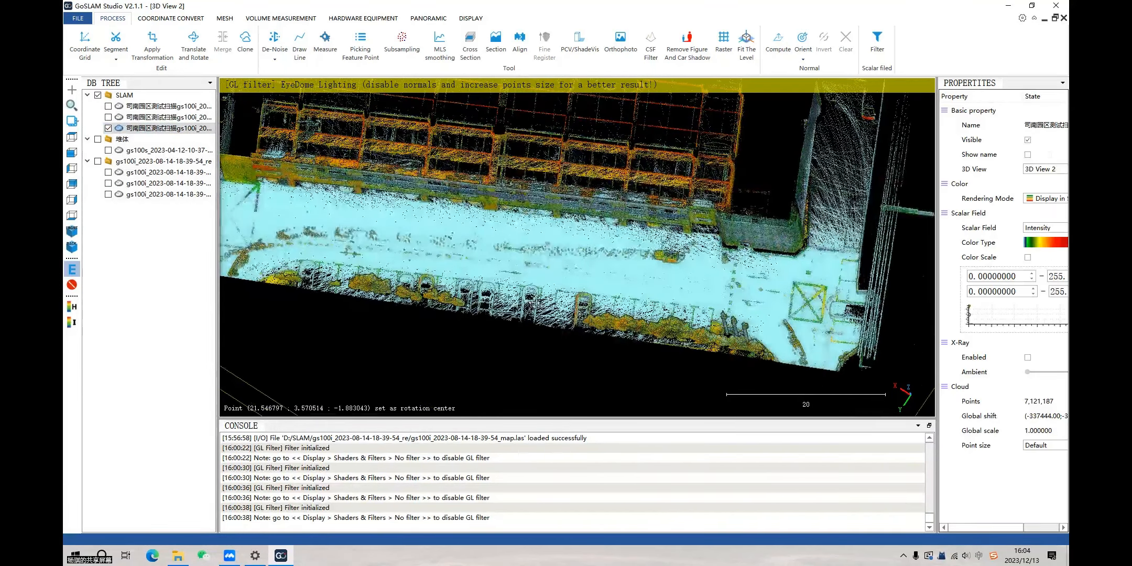
scroll(580, 264, up, 4)
right_drag(586, 276, 469, 265)
scroll(469, 265, up, 4)
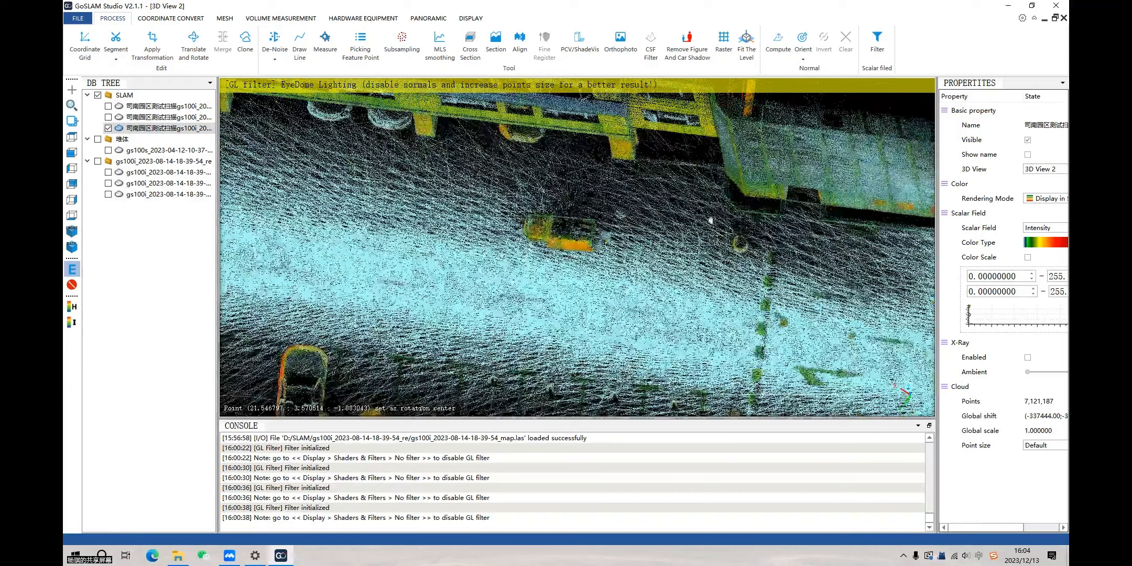
drag(466, 272, 529, 294)
scroll(616, 280, up, 4)
scroll(529, 294, down, 7)
right_drag(529, 294, 607, 231)
drag(608, 231, 584, 238)
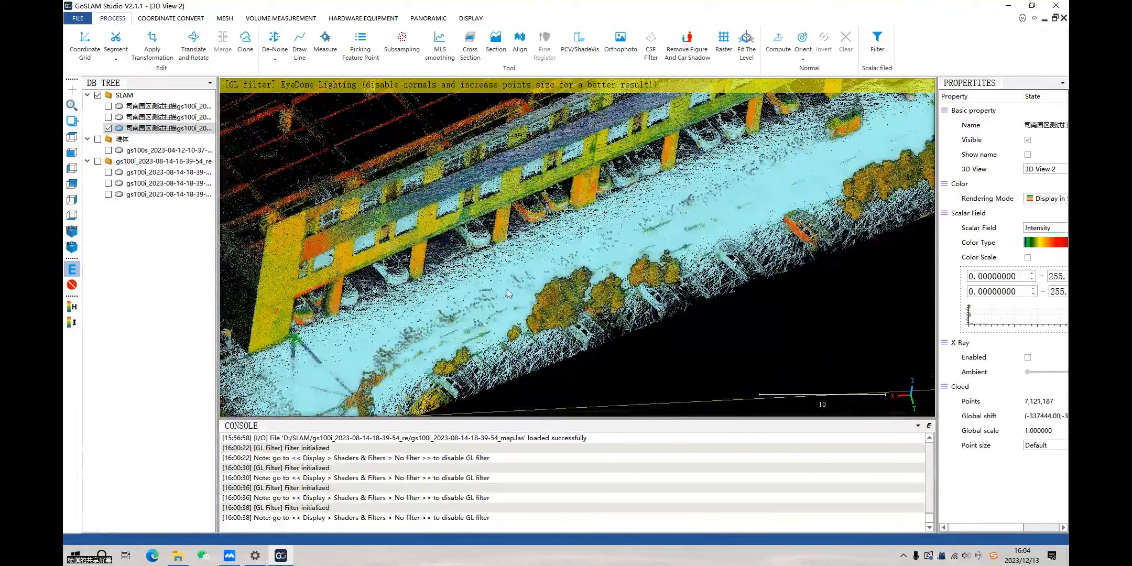
Use Remove Figure And Car Shadow to delete the orange moving-figure traces inside a polygon drawn over the street beside the building's yellow end wall
double_click(526, 293)
scroll(507, 294, up, 4)
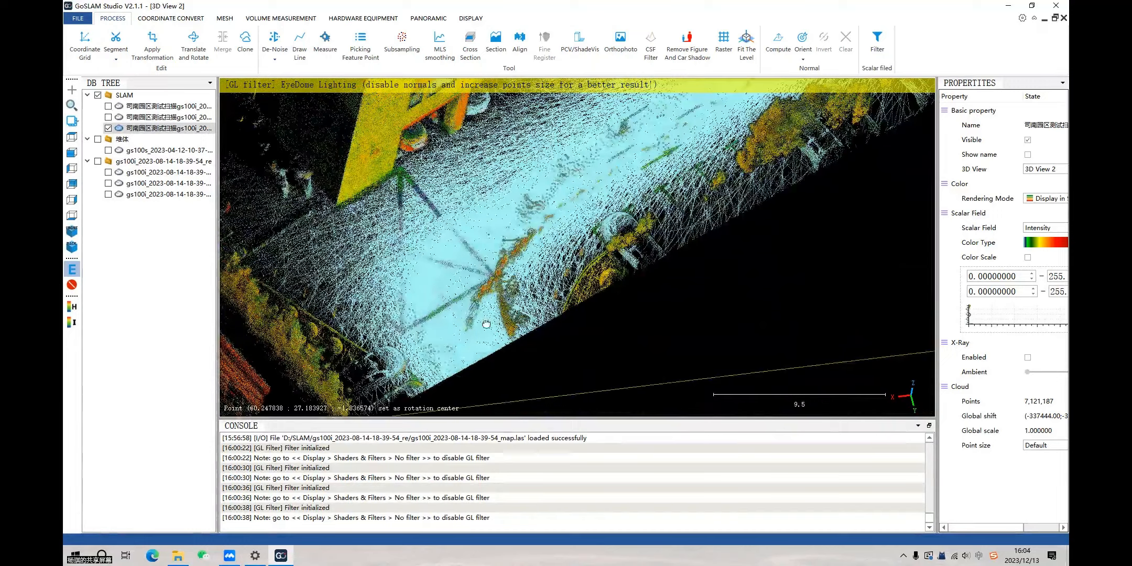
double_click(487, 321)
drag(487, 321, 506, 345)
right_drag(506, 346, 540, 270)
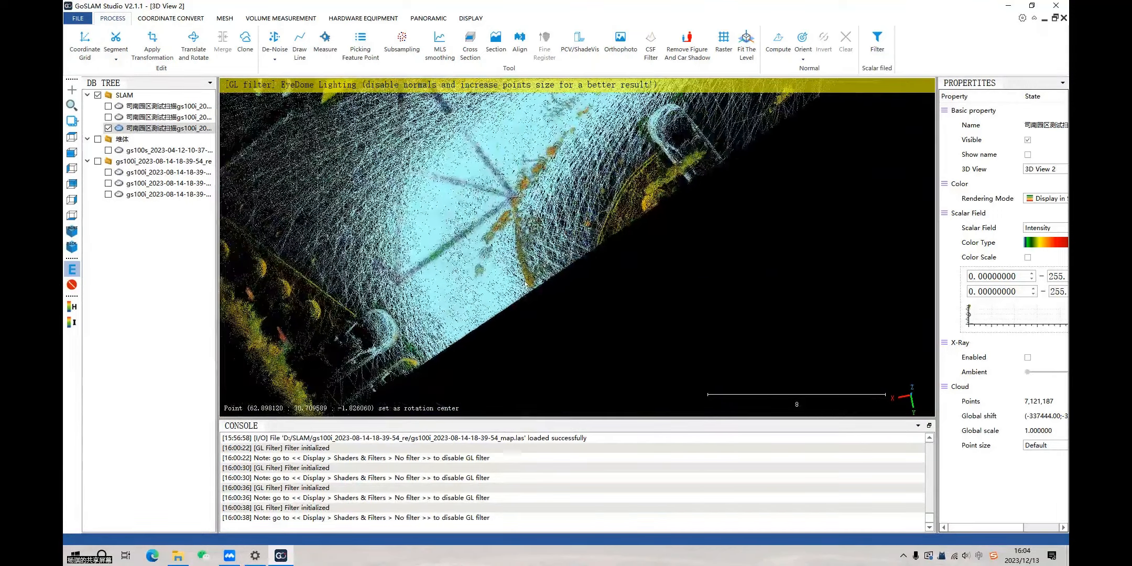
drag(556, 236, 652, 208)
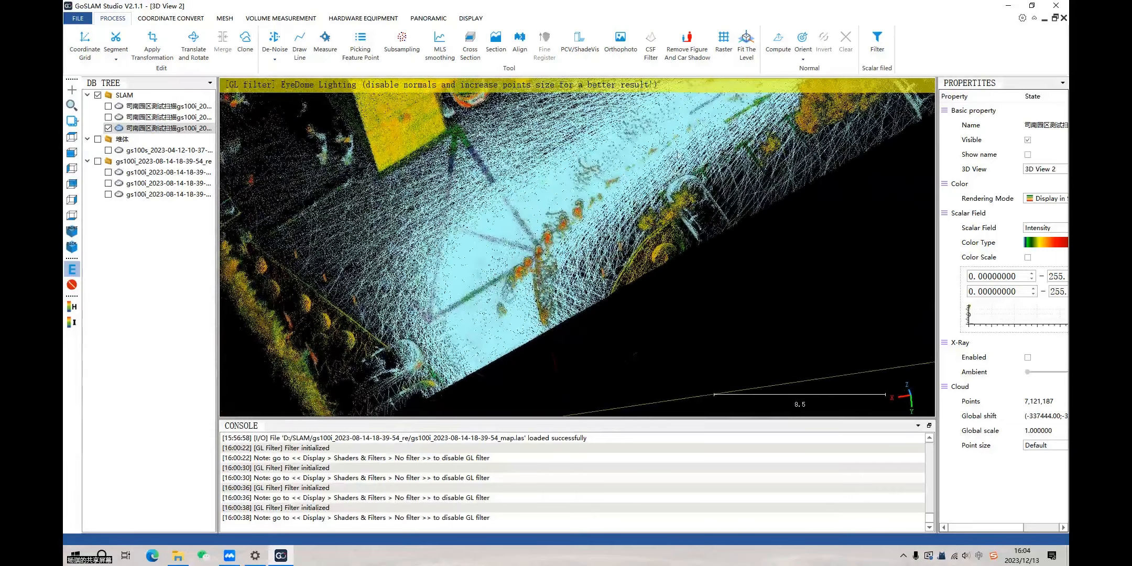
click(698, 62)
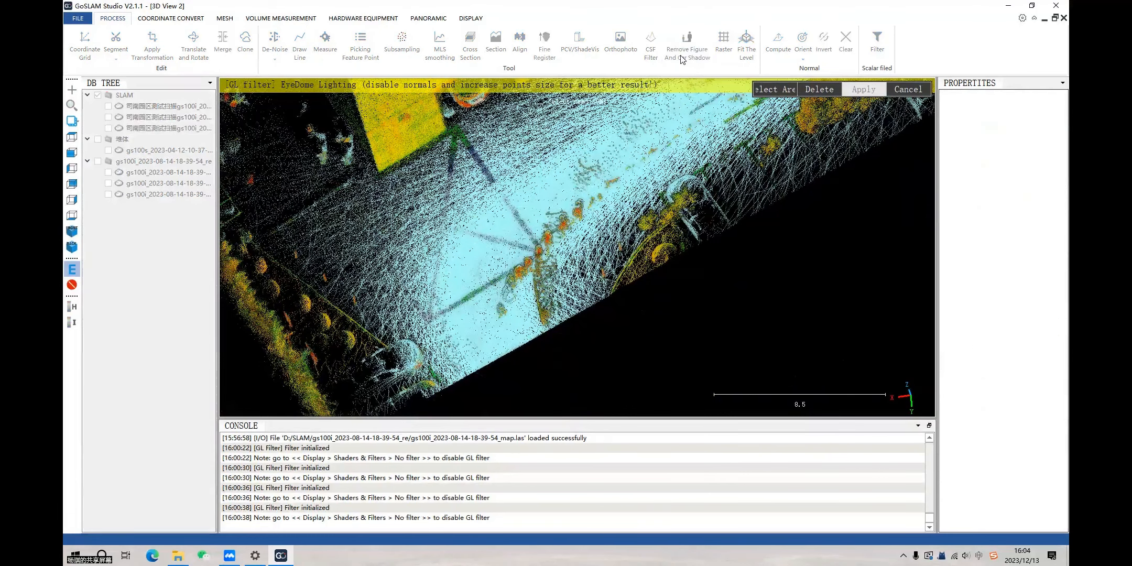
click(562, 114)
click(710, 97)
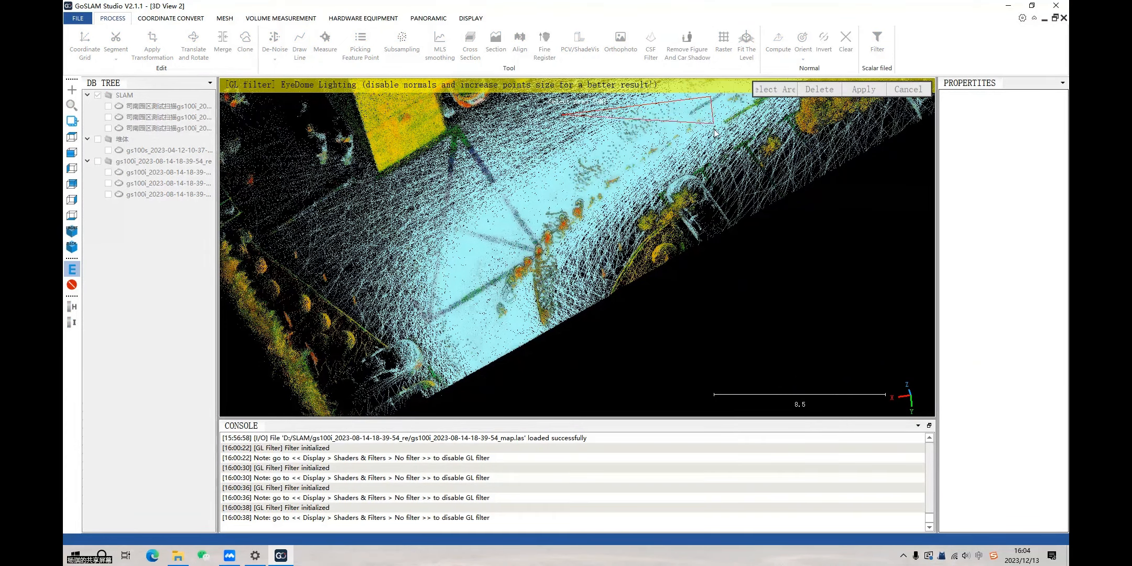
click(713, 128)
click(574, 239)
click(570, 347)
click(482, 350)
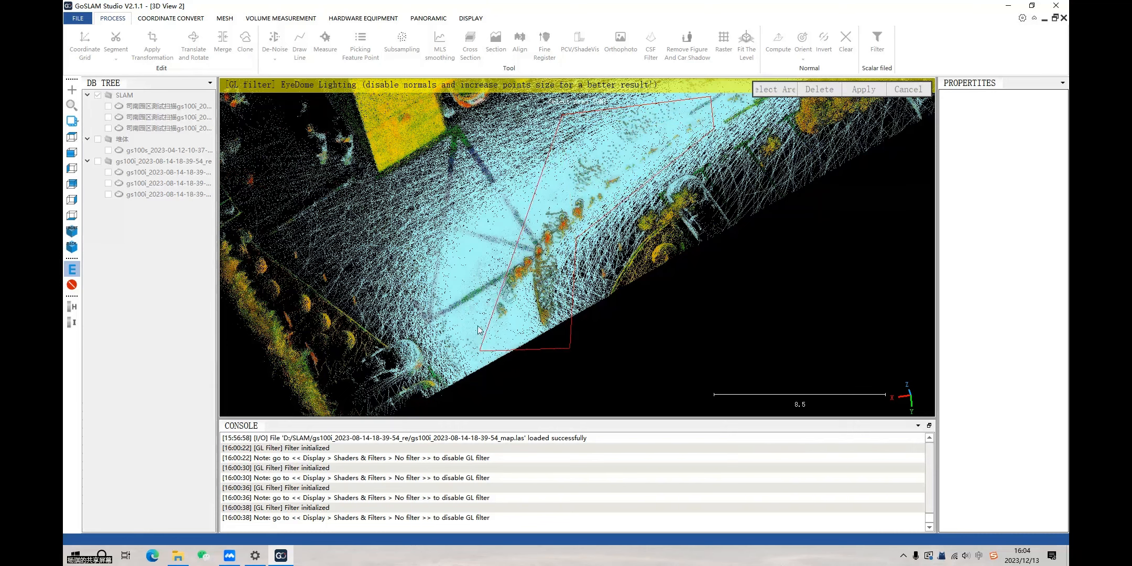
click(510, 238)
right_click(545, 190)
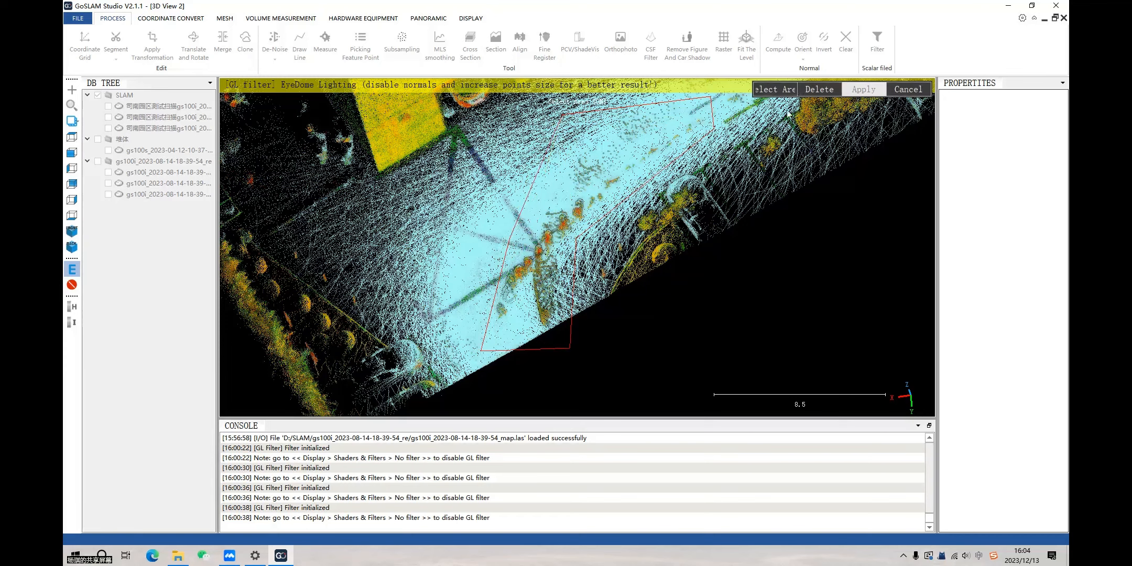
click(811, 88)
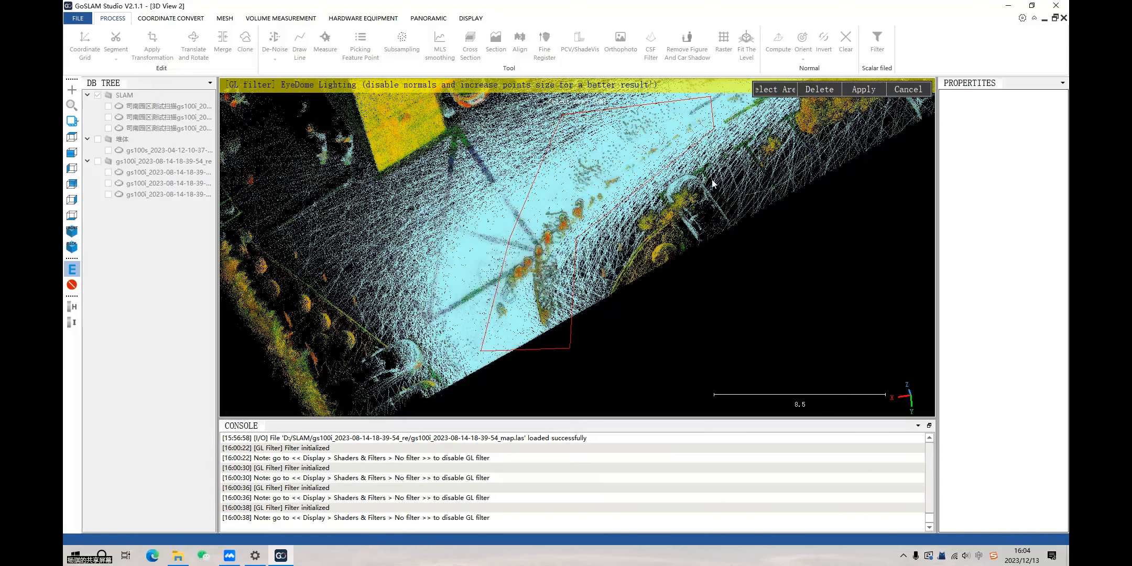
scroll(617, 219, up, 3)
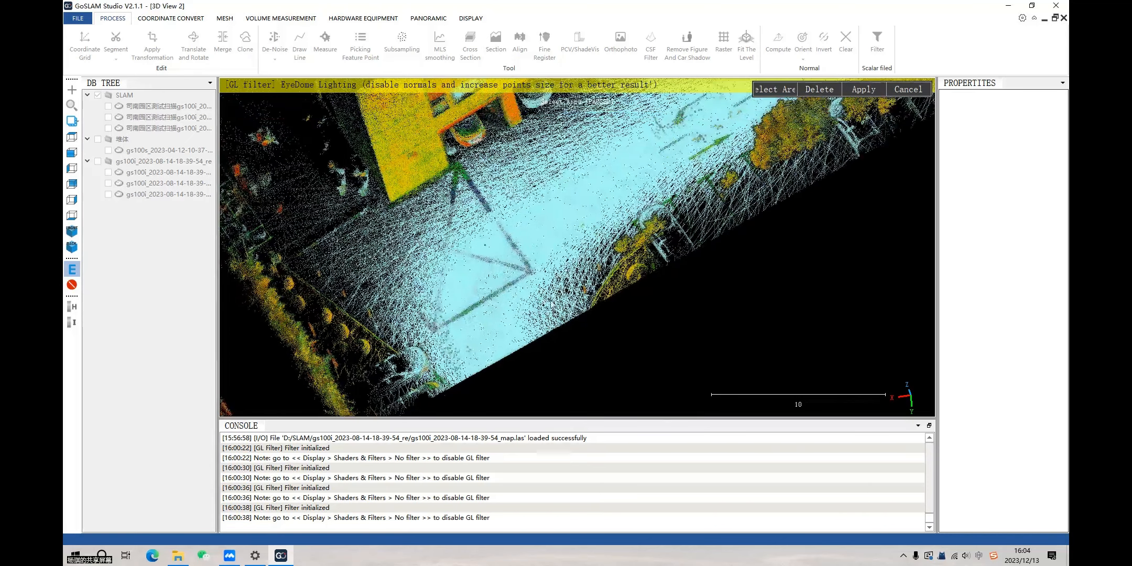
Outline the stray traces along the middle of the street between the facade and the tree row with a second polygon and remove them
scroll(547, 279, down, 4)
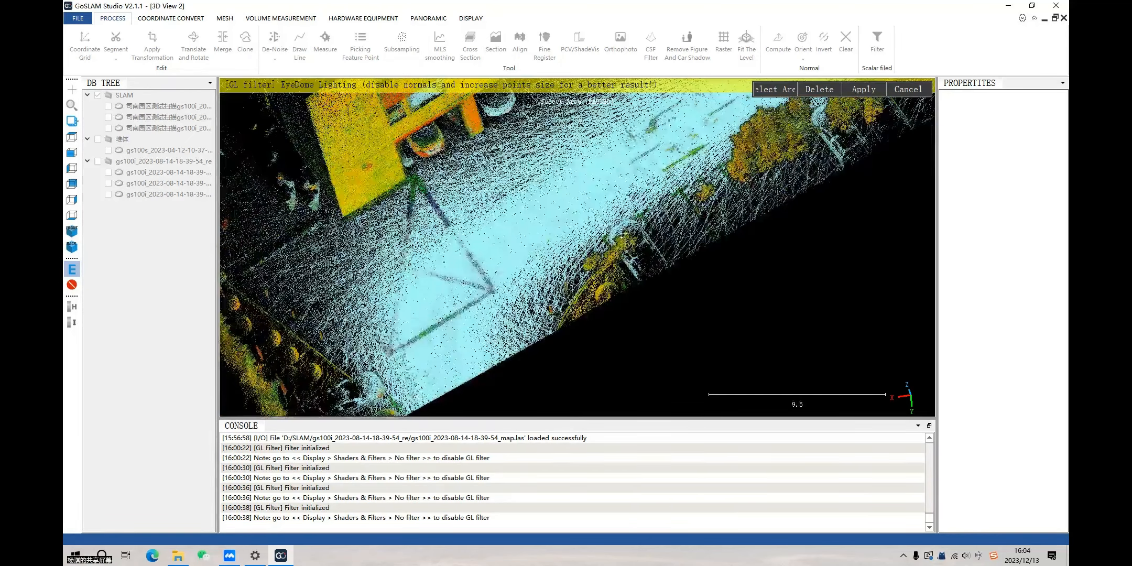
scroll(726, 205, up, 2)
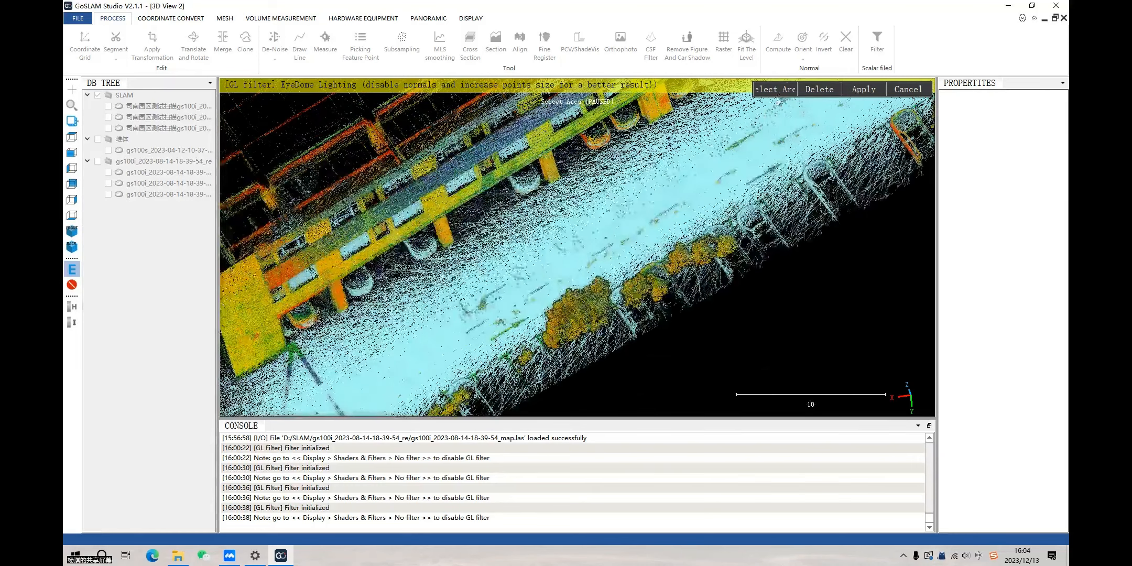
key(space)
click(698, 141)
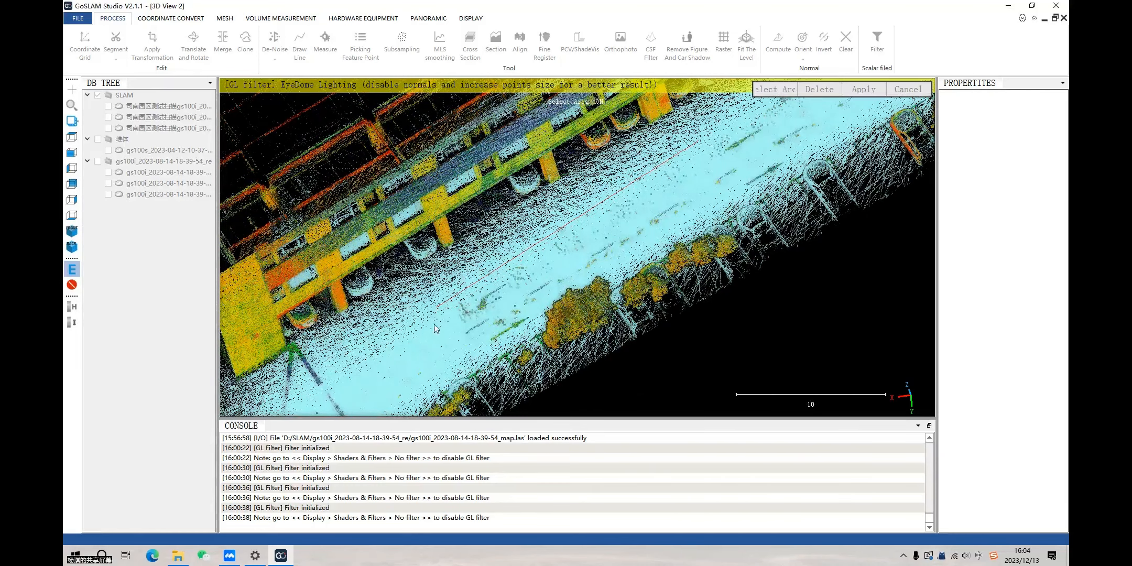
click(438, 306)
click(445, 350)
click(495, 350)
click(560, 287)
click(656, 246)
click(685, 214)
click(739, 179)
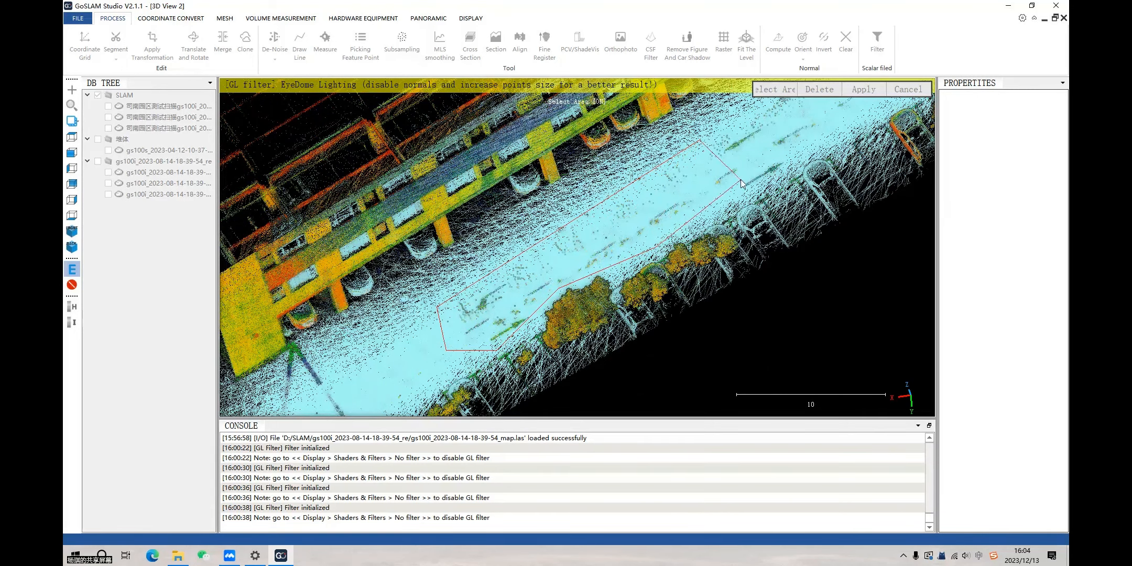
right_click(750, 169)
click(864, 89)
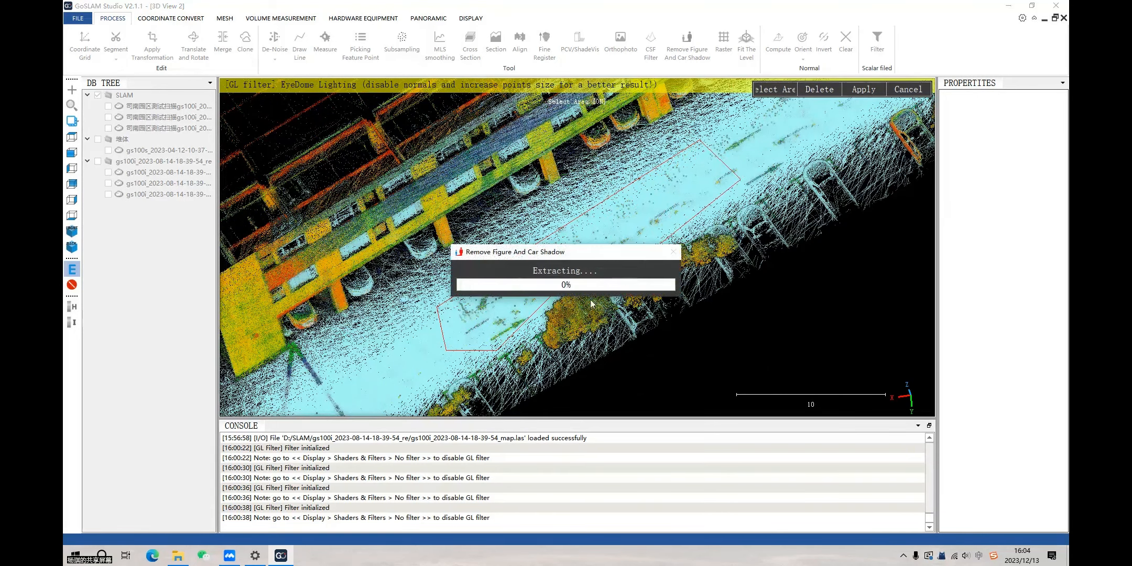
Apply the figure and car shadow removal to produce a cleaned cloud of the slice
scroll(571, 287, up, 3)
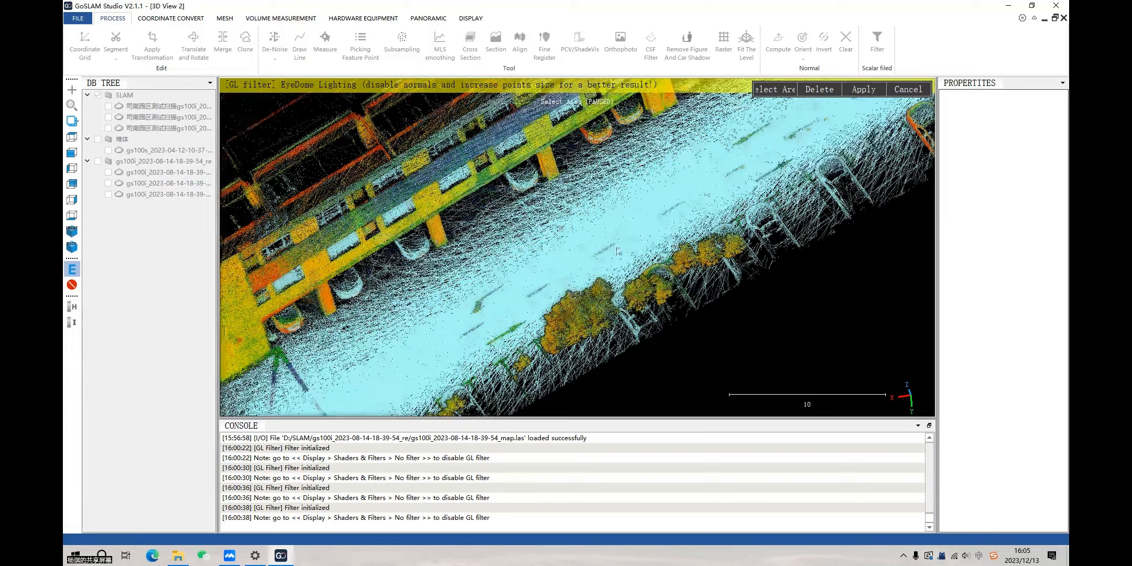
scroll(595, 235, up, 3)
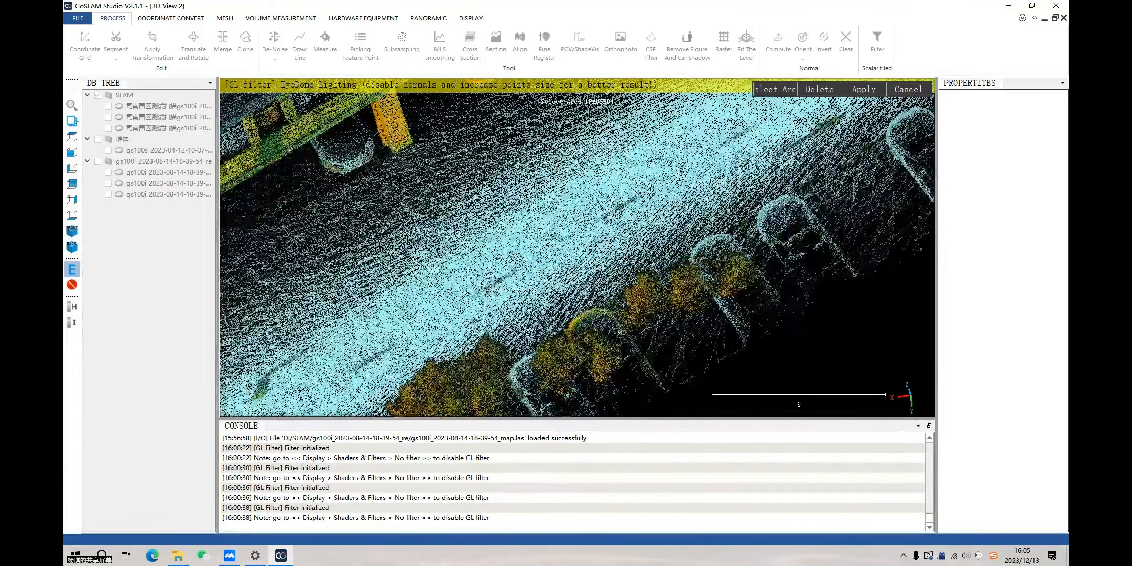
scroll(864, 100, down, 1)
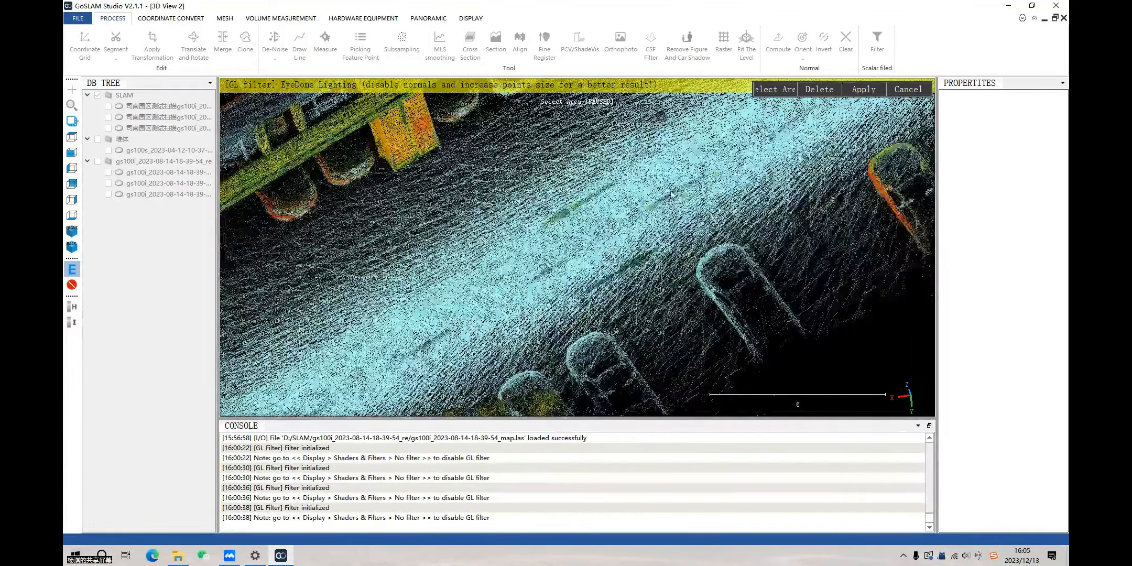
click(862, 91)
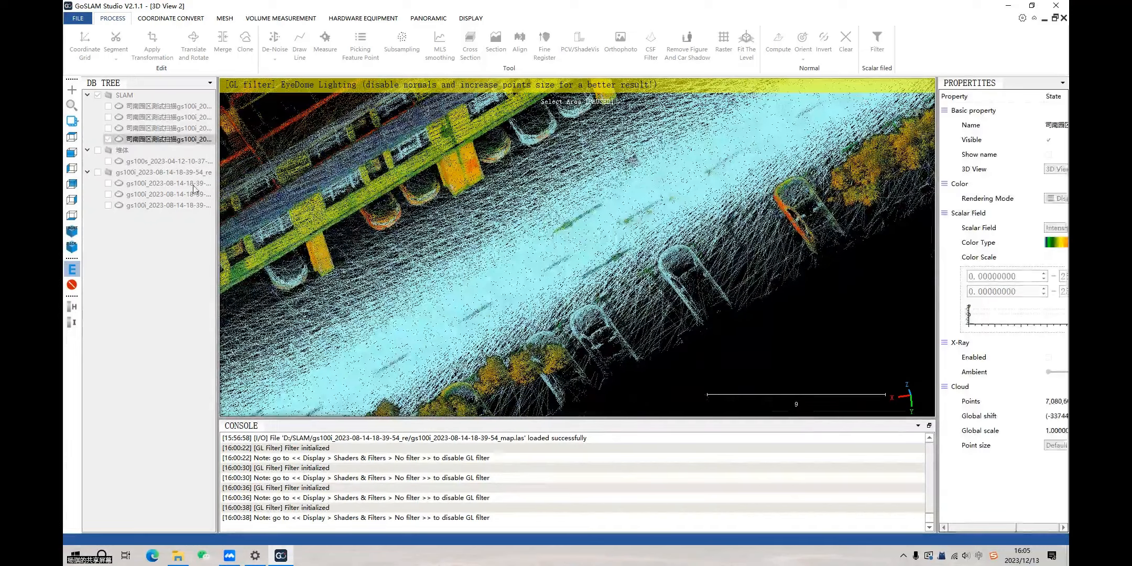
Examine the cleaned street from several angles, and look closely at a car parked beside a facade column
scroll(693, 142, down, 2)
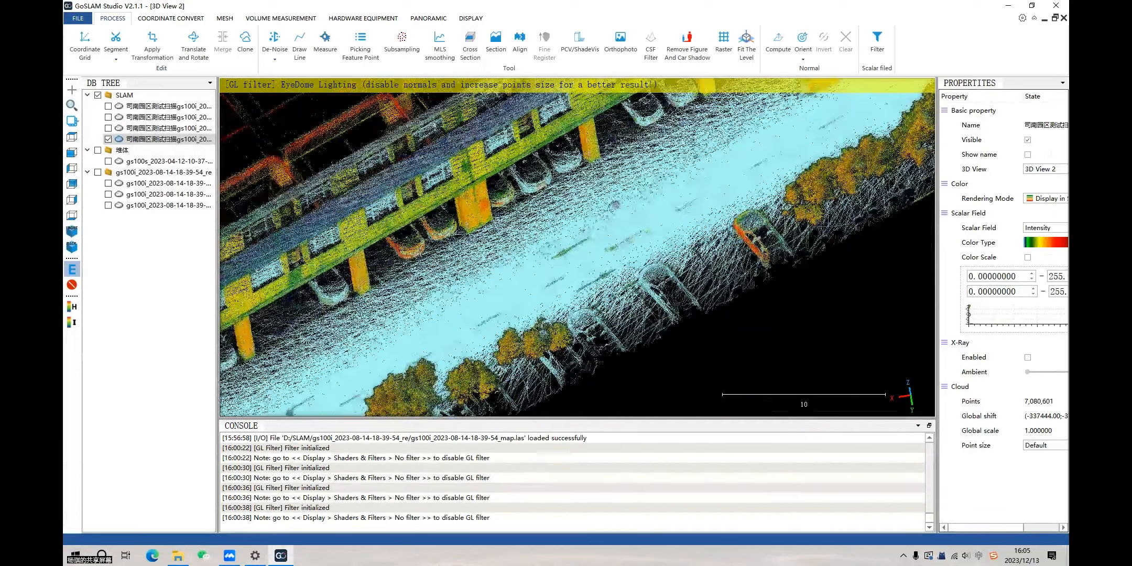
drag(632, 244, 596, 289)
double_click(688, 302)
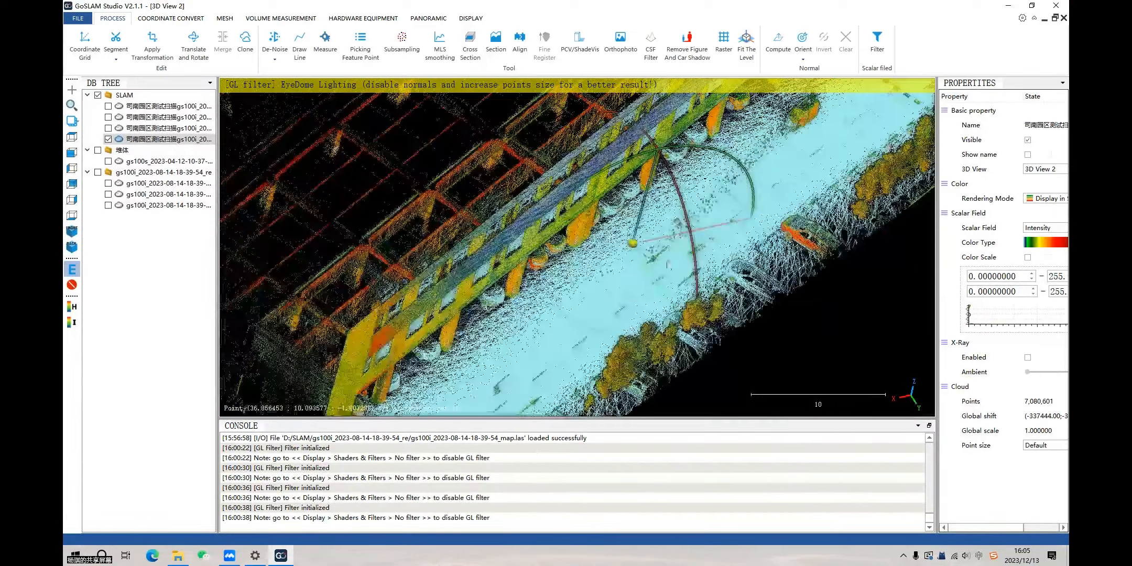
drag(679, 288, 541, 275)
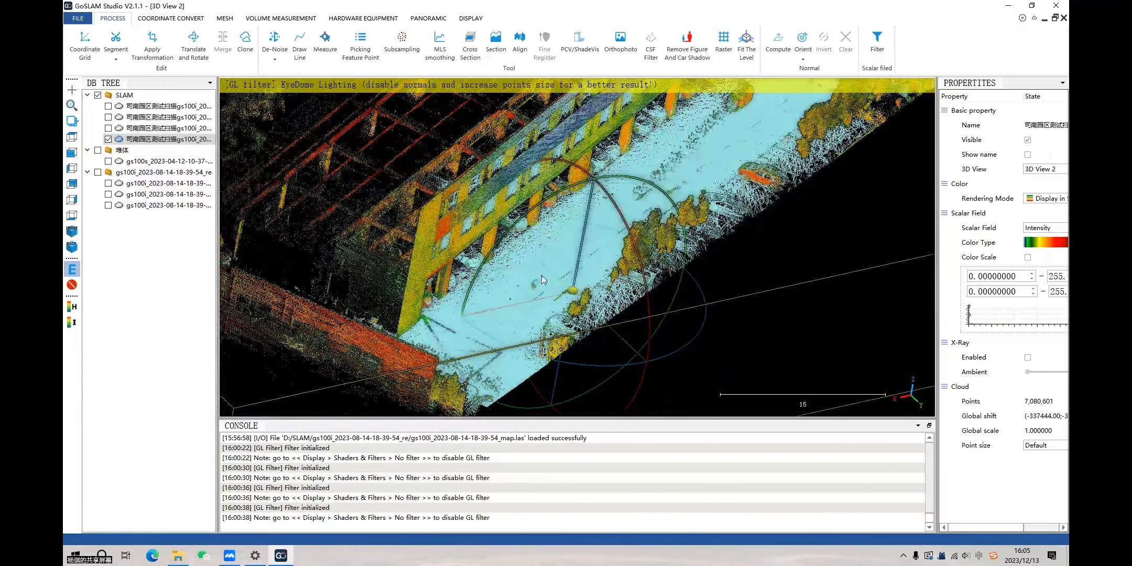
scroll(582, 308, up, 5)
double_click(514, 302)
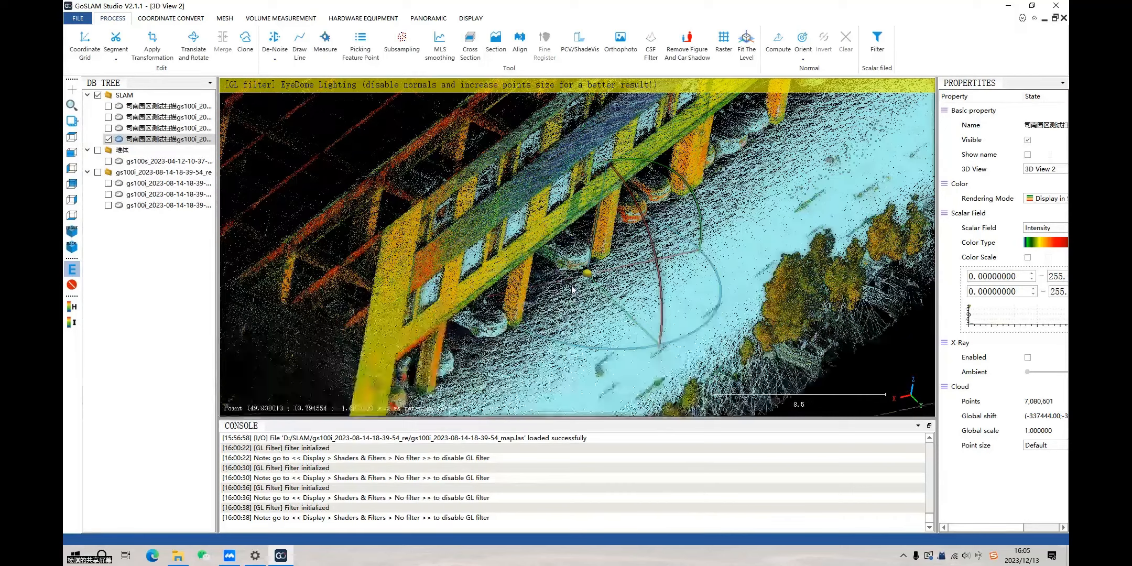
scroll(589, 298, up, 10)
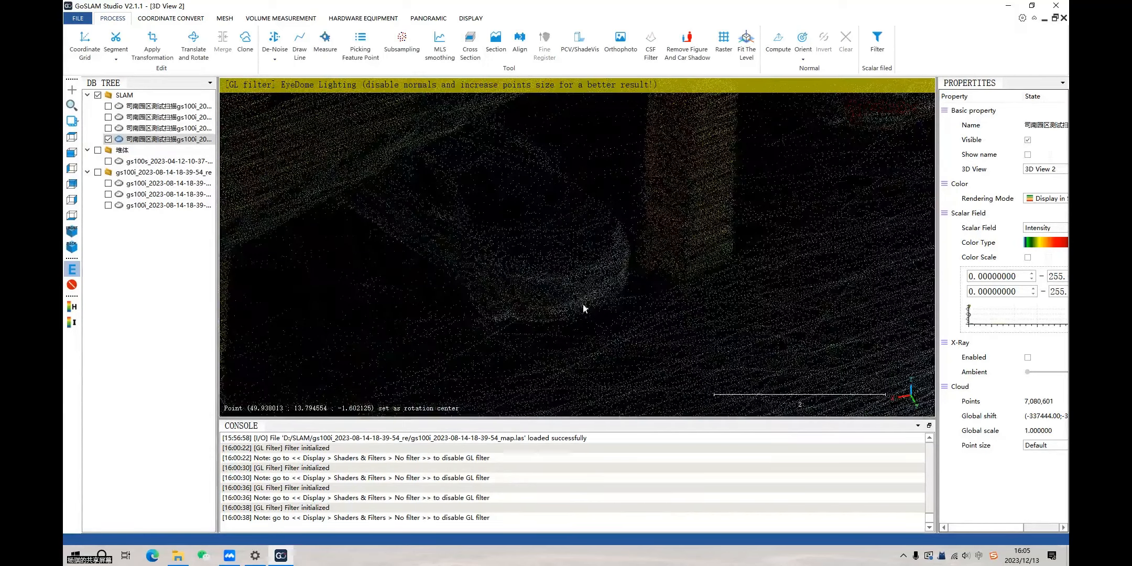
scroll(607, 281, up, 5)
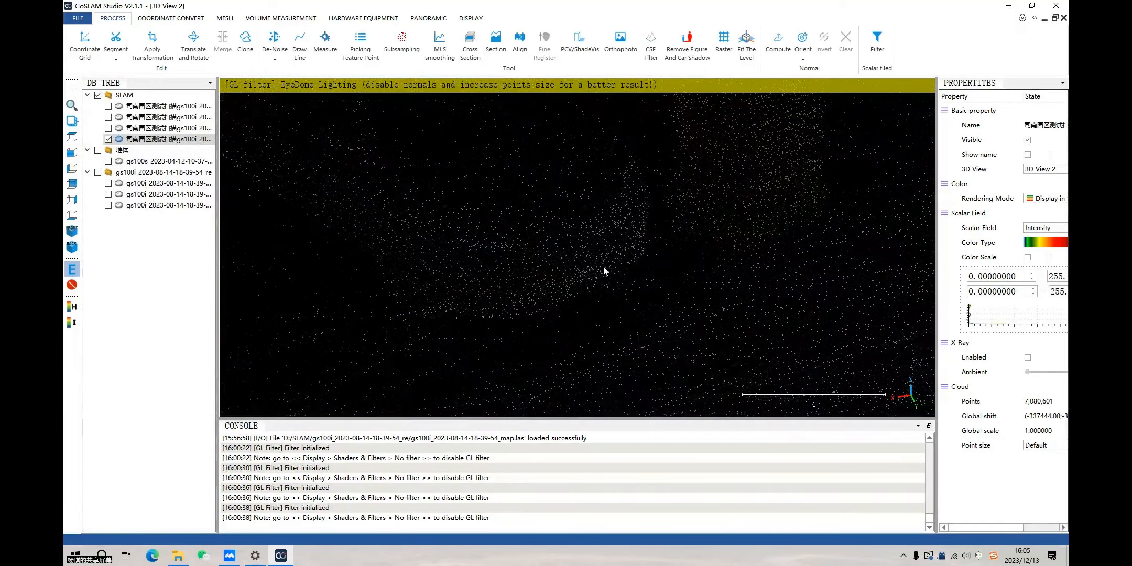
Try point sizes 2 and 4 on the cleaned cloud while viewing the parked cars, and restore the Default point size
drag(935, 332, 896, 333)
click(1004, 447)
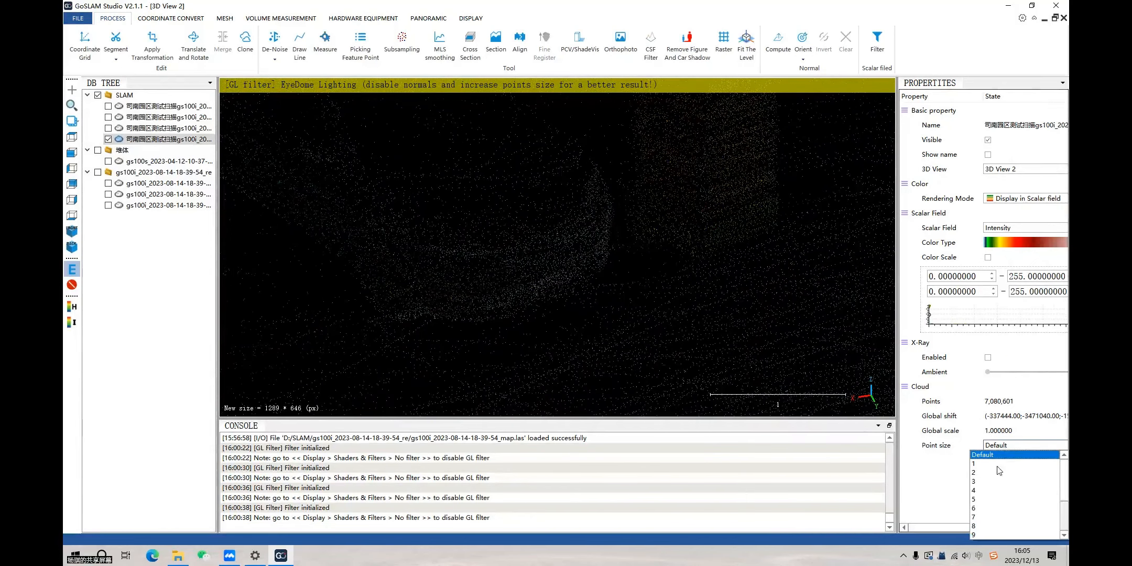
click(997, 474)
click(1003, 448)
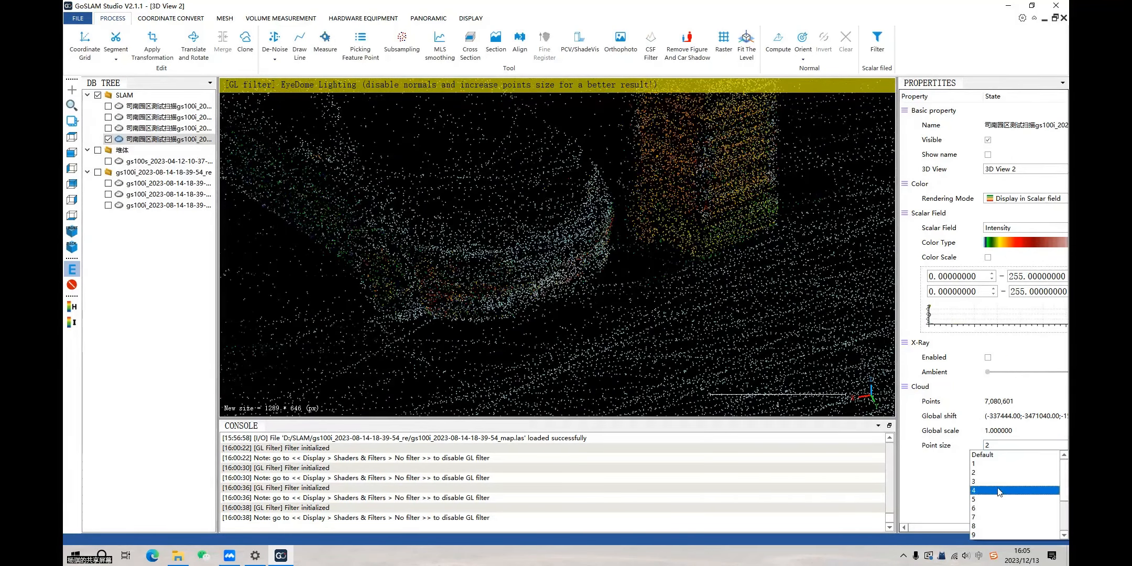
click(998, 492)
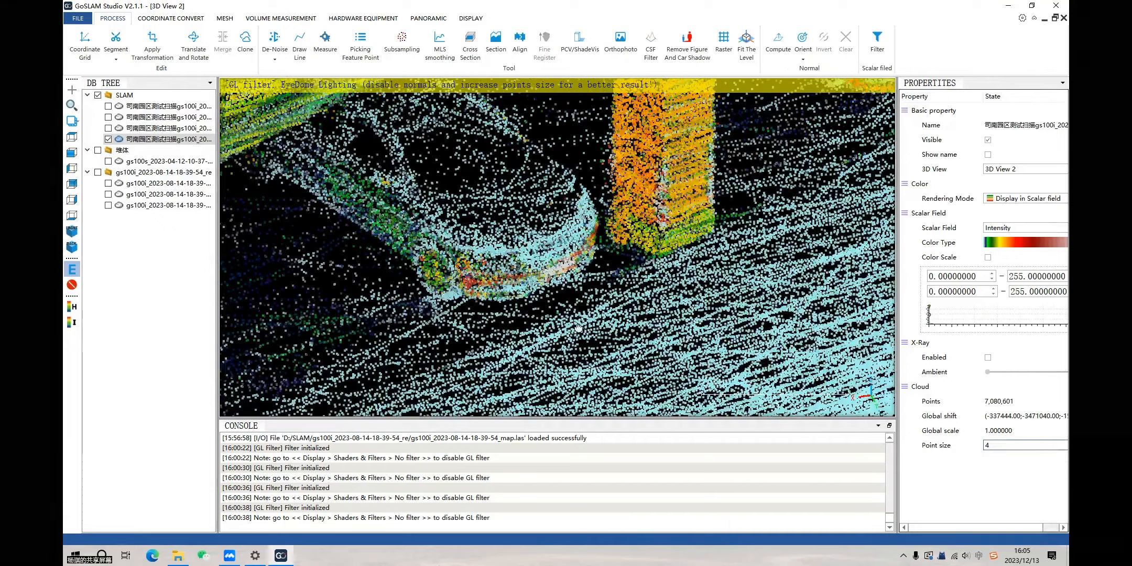
drag(579, 328, 708, 278)
right_drag(605, 336, 817, 244)
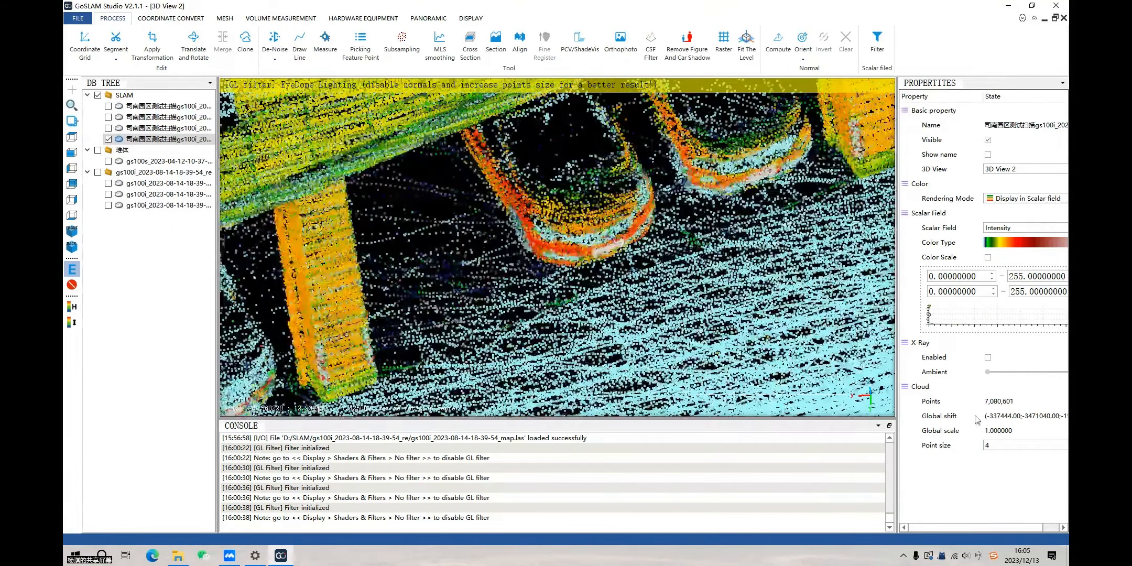
click(996, 456)
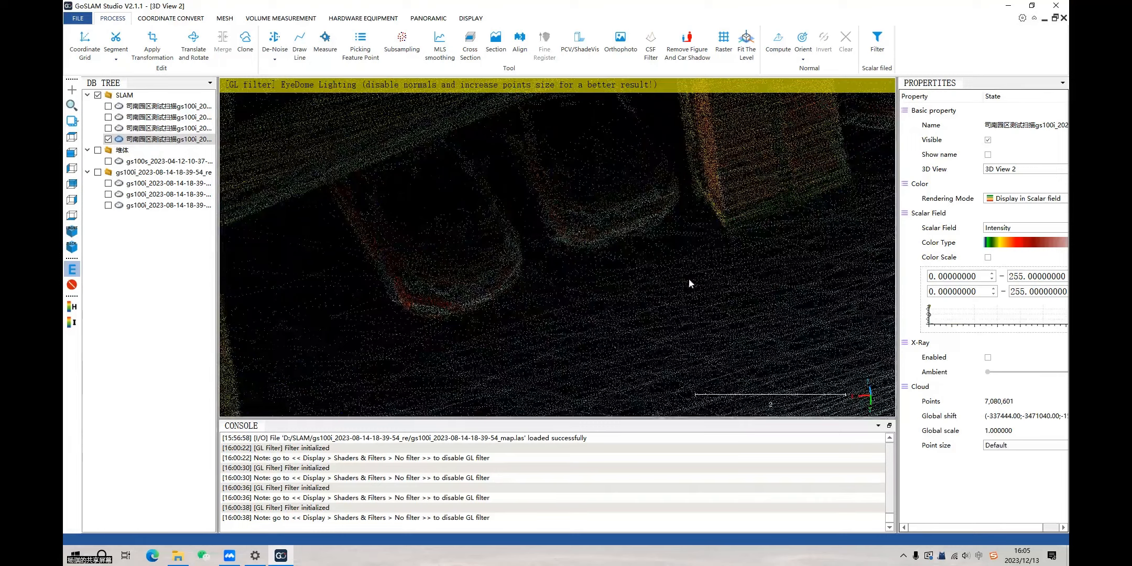
Translate and rotate the cleaned cloud freely with rotation set to XYZ and Tx, Ty and Tz enabled, and apply the transformation
scroll(686, 281, down, 8)
scroll(602, 249, down, 5)
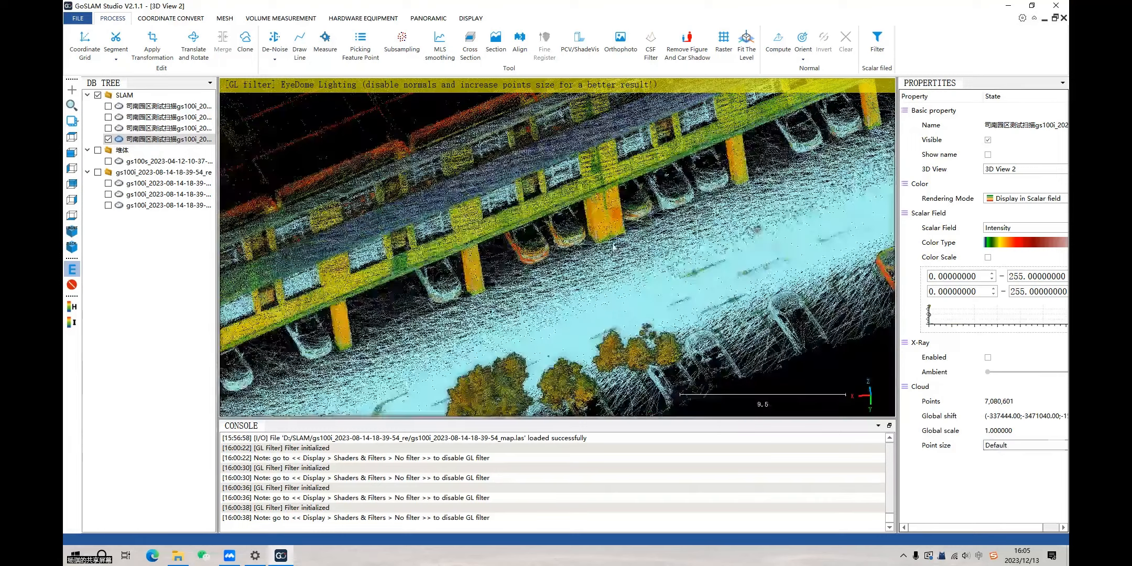
scroll(631, 246, down, 2)
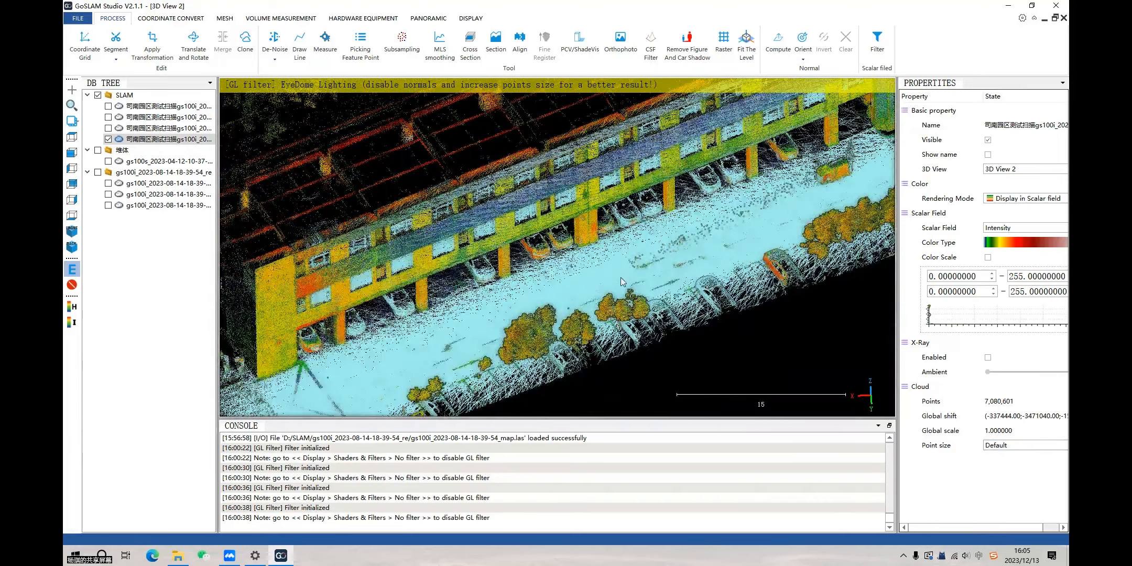
scroll(540, 271, down, 2)
scroll(538, 271, down, 2)
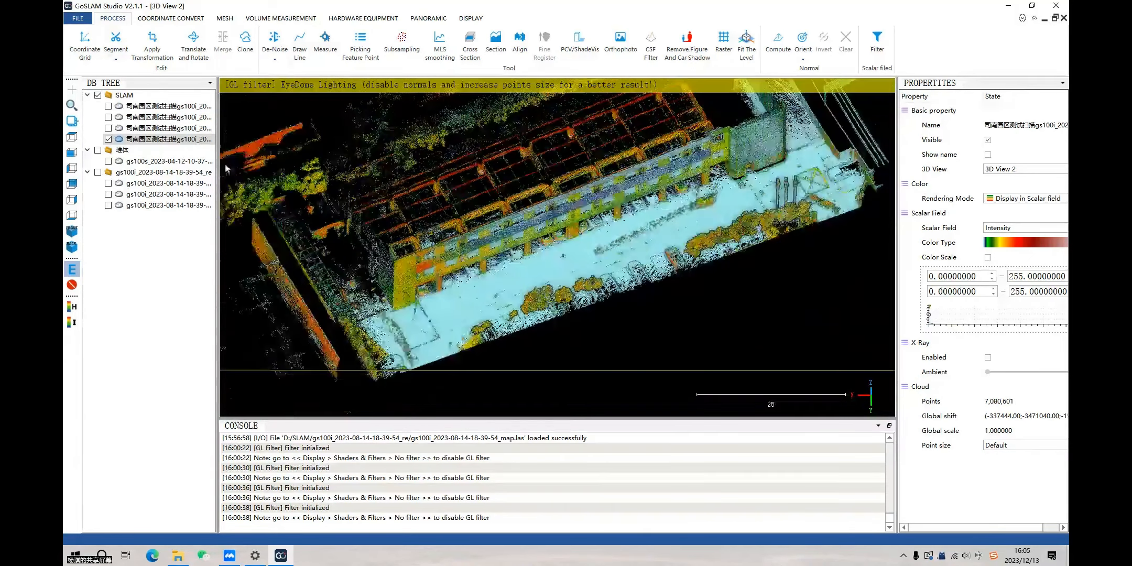
click(208, 61)
scroll(629, 173, down, 1)
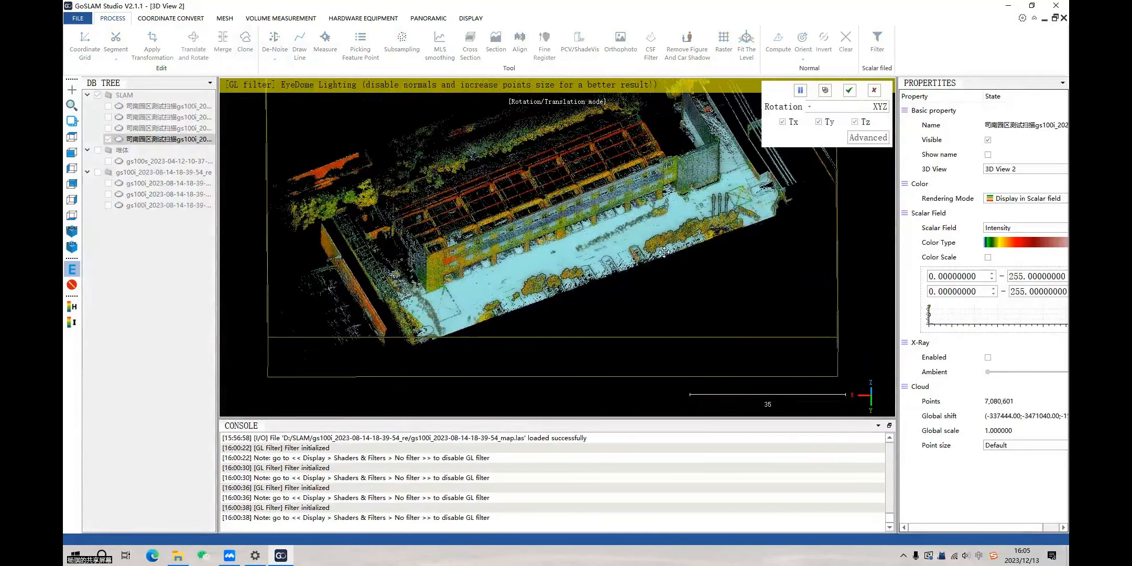
click(870, 107)
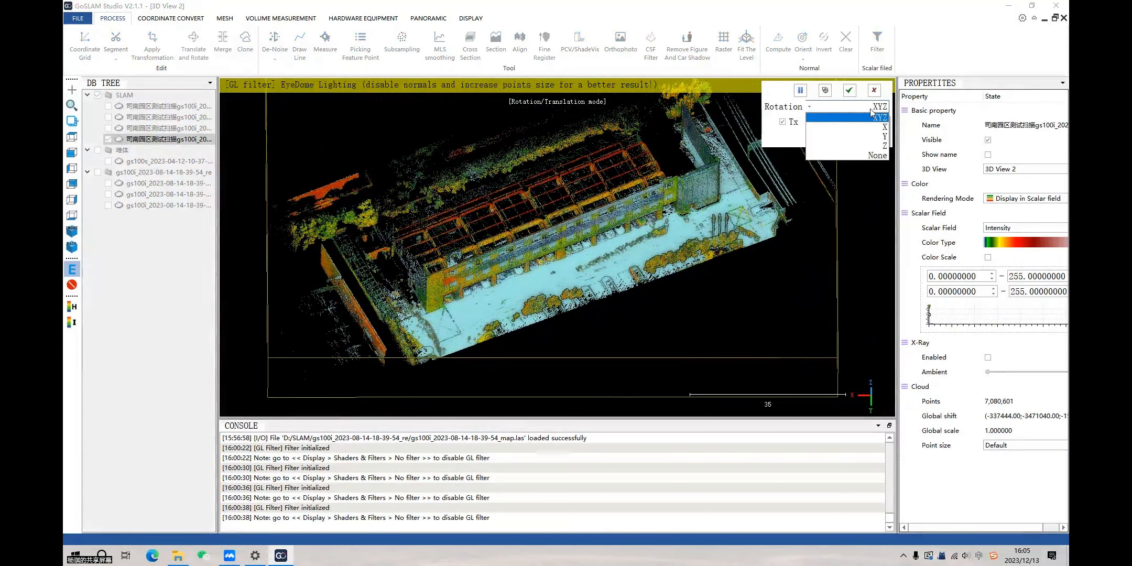
click(872, 116)
scroll(697, 250, down, 2)
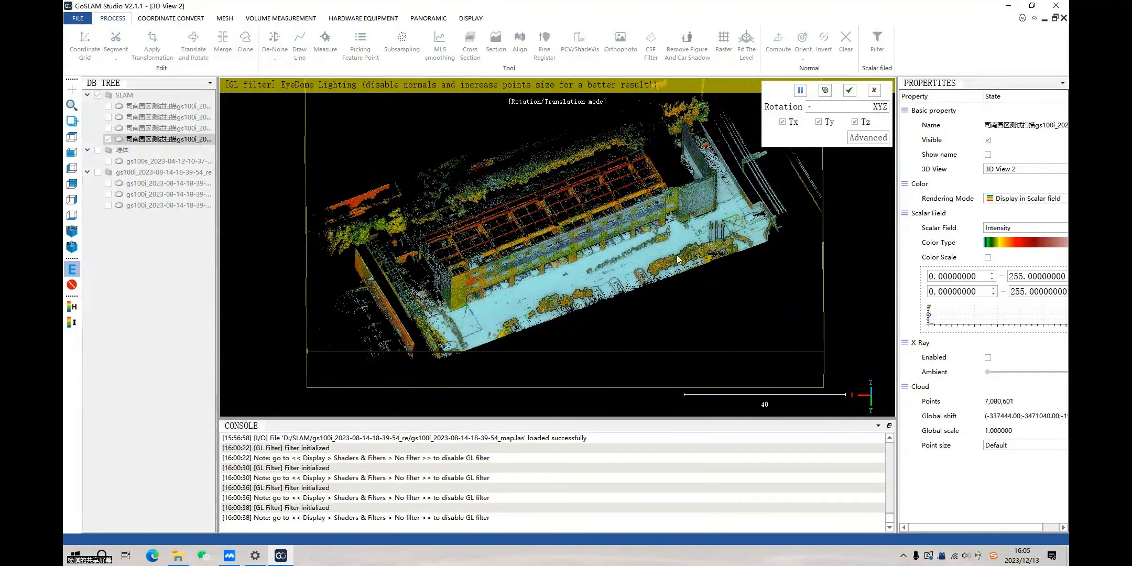
drag(655, 251, 629, 231)
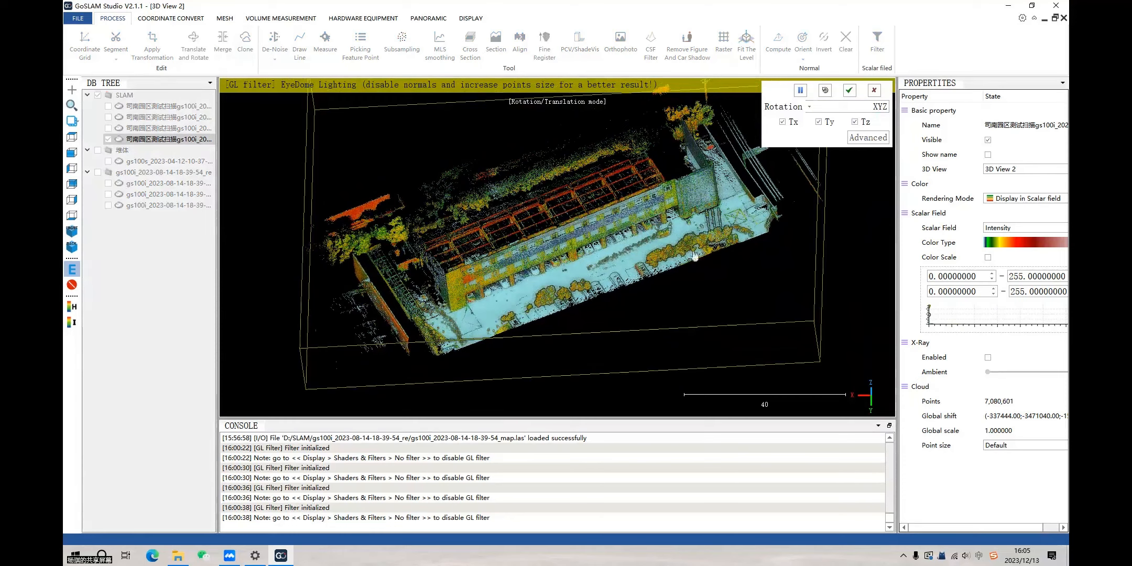
drag(694, 256, 590, 244)
click(849, 91)
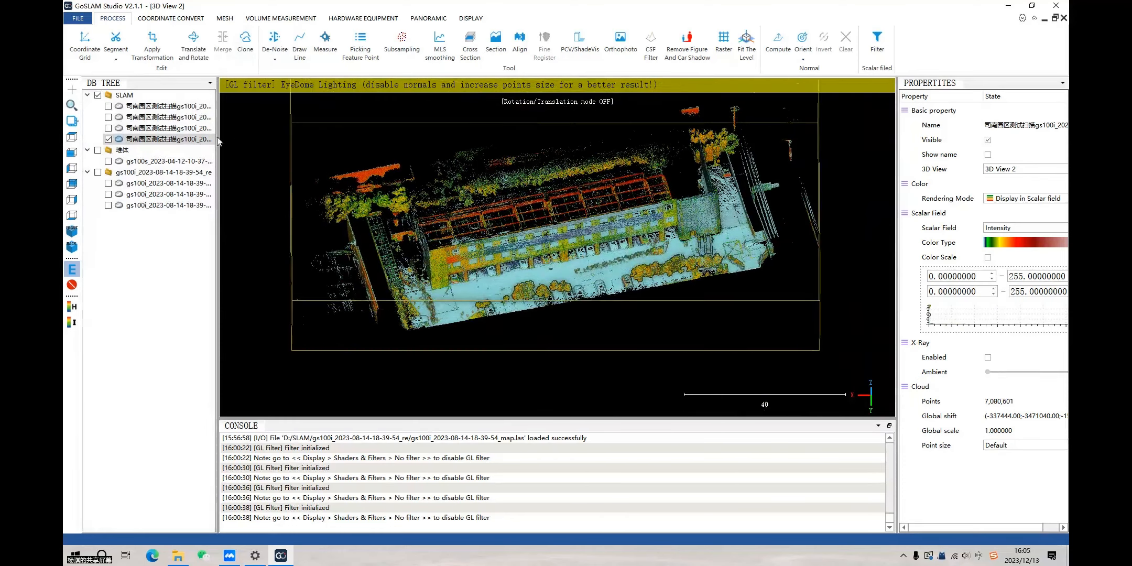
Examine the transformed cloud's street, facade and roof grid up close and from different angles
scroll(553, 299, up, 2)
double_click(553, 299)
drag(553, 300, 573, 310)
scroll(601, 235, down, 2)
scroll(589, 317, up, 3)
scroll(599, 268, up, 3)
double_click(599, 269)
scroll(601, 268, up, 4)
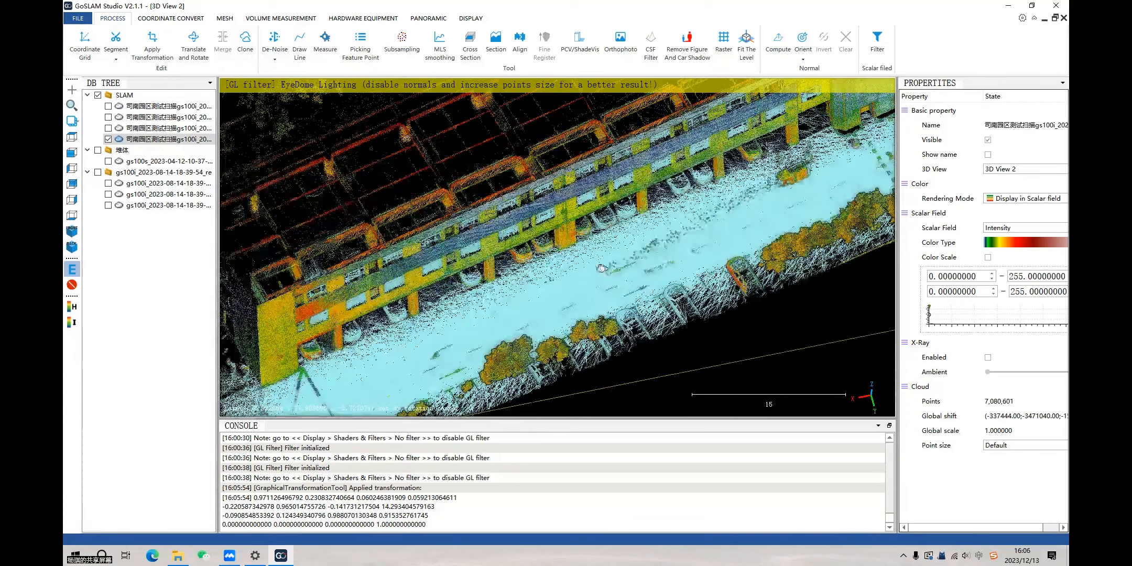
scroll(565, 272, down, 2)
scroll(701, 214, down, 1)
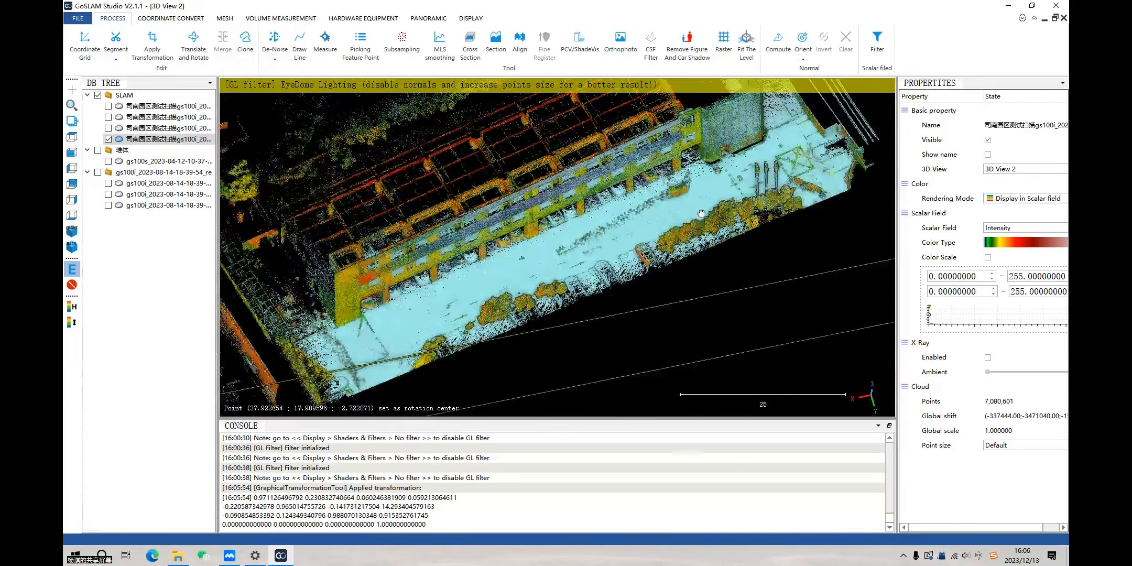
drag(561, 176, 746, 76)
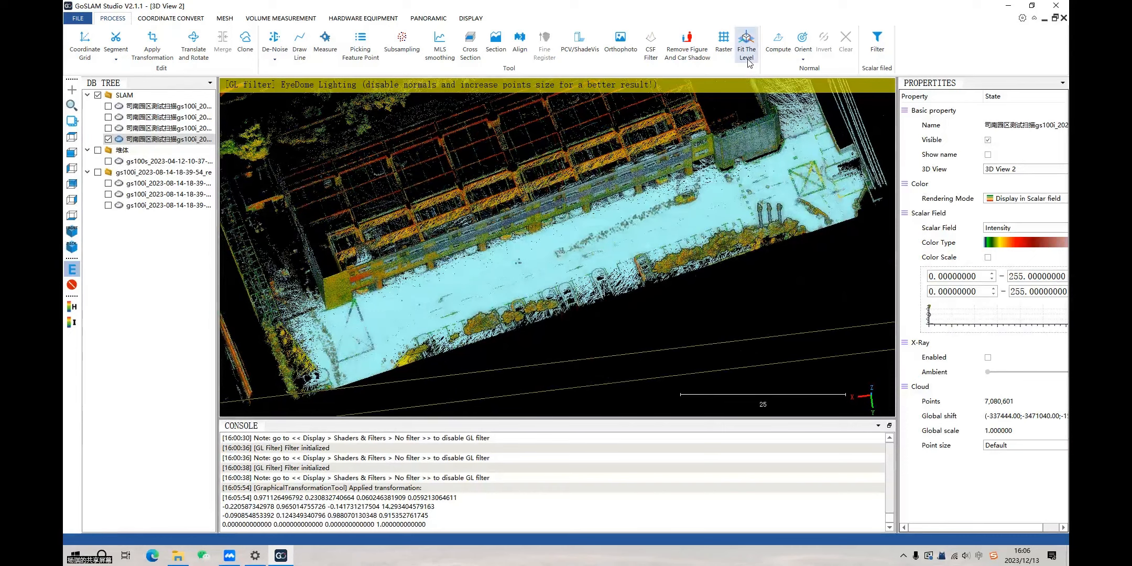
Pick three point sets on the street surface, one near the ground triangle and two toward the far end, and fit the cloud level to them
click(748, 59)
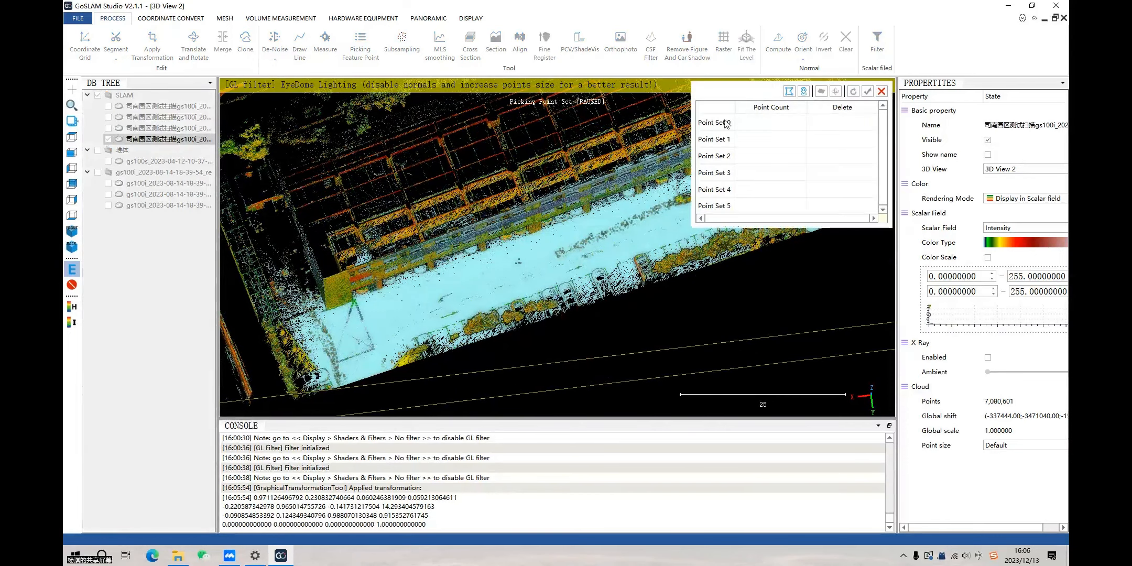
right_drag(552, 261, 519, 252)
click(789, 93)
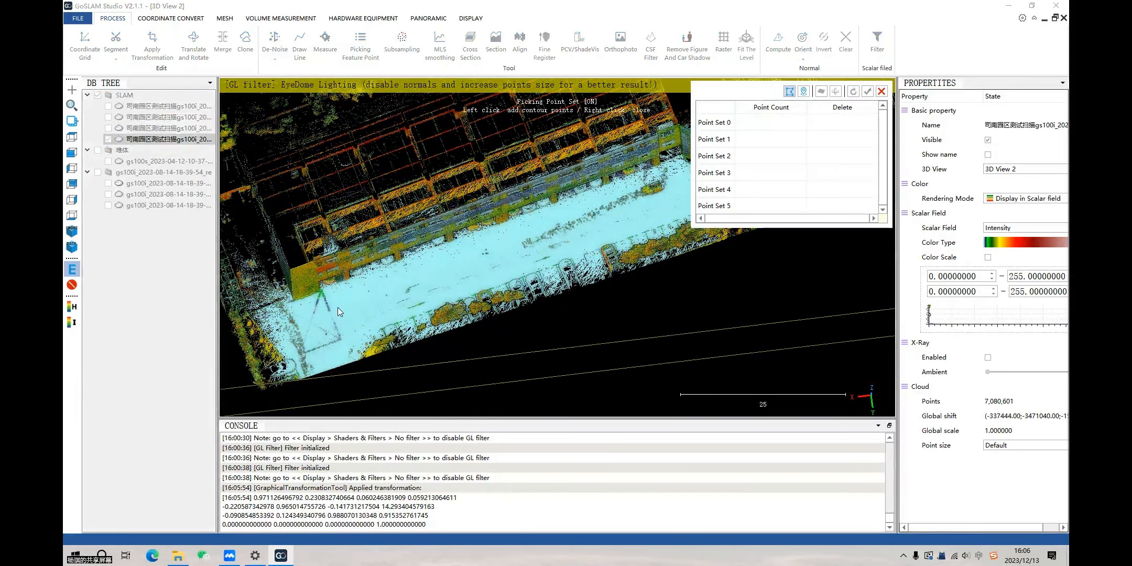
click(345, 301)
right_click(352, 305)
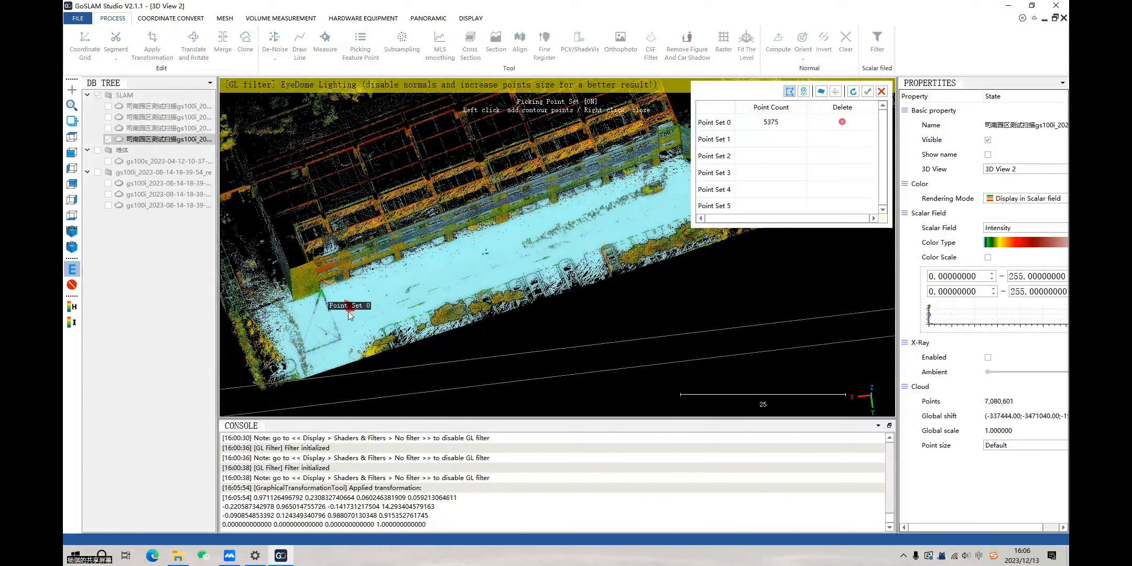
click(638, 222)
click(642, 213)
right_click(648, 220)
click(681, 192)
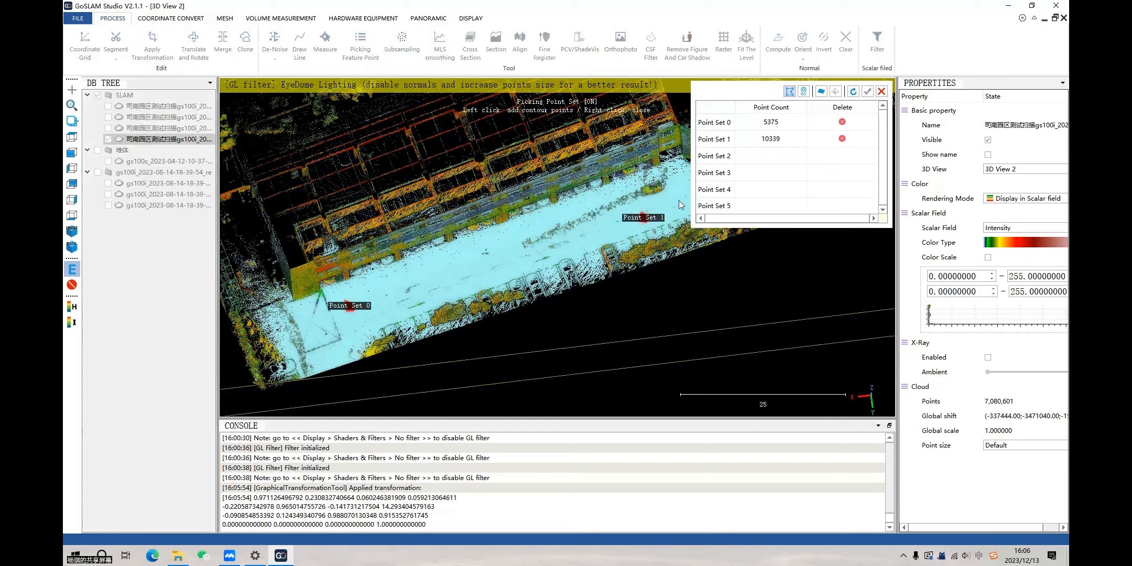
right_click(684, 198)
click(820, 93)
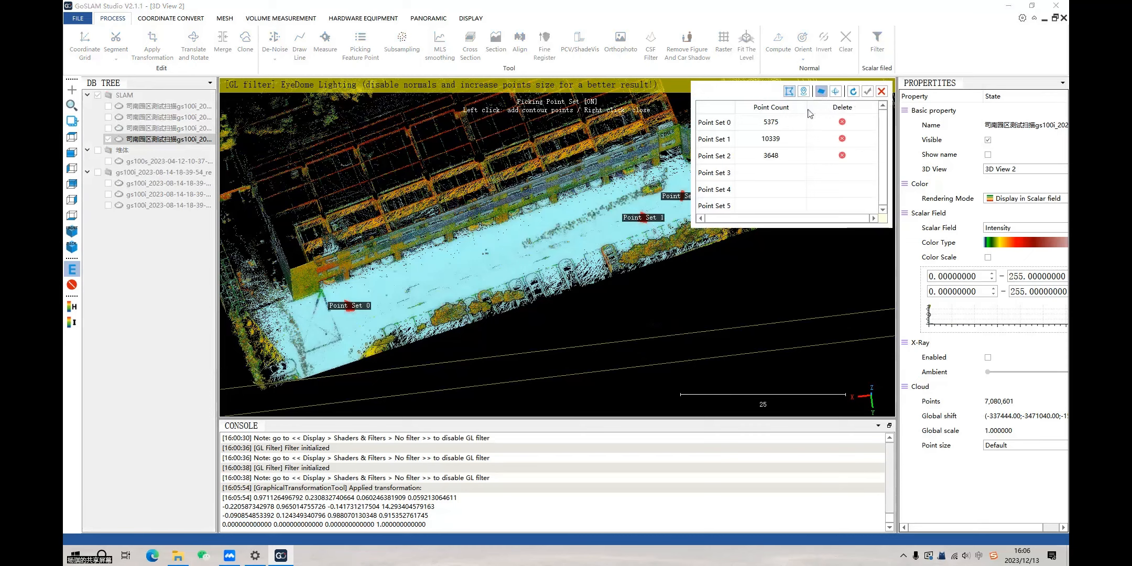
Select the building cloud and denoise it with the SOR filter, using 3 points for mean distance estimation and an nSigma threshold of 1.00
scroll(522, 265, down, 1)
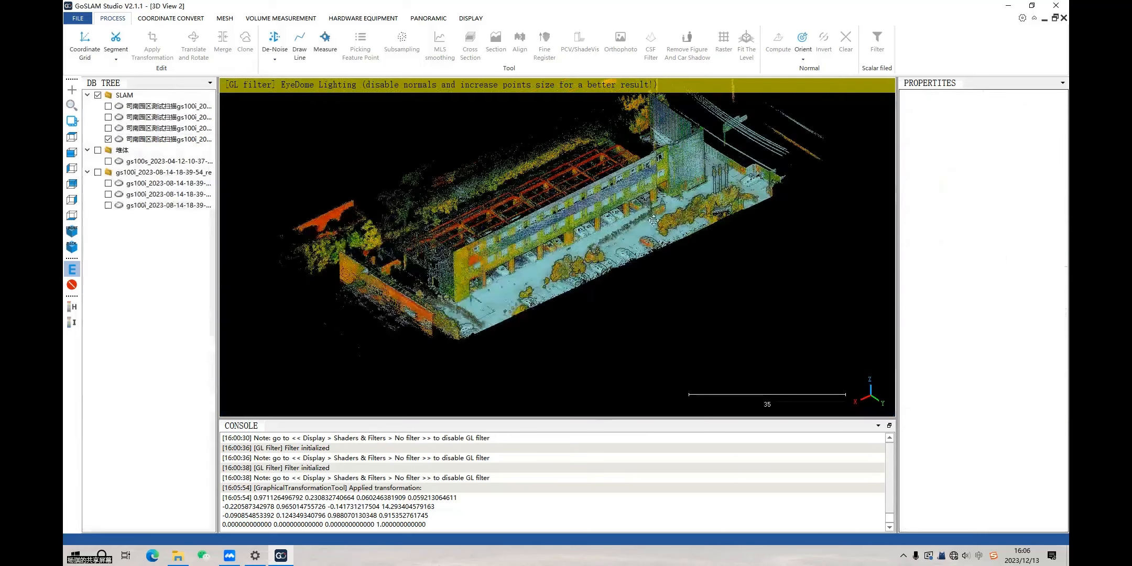
scroll(673, 227, down, 2)
right_drag(655, 214, 659, 248)
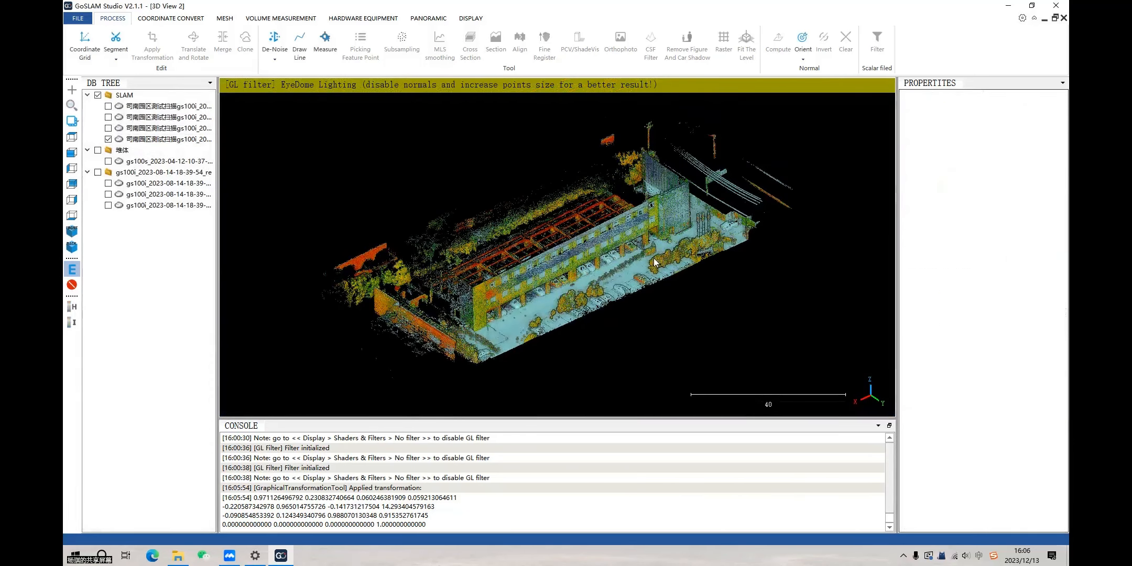
scroll(653, 258, up, 3)
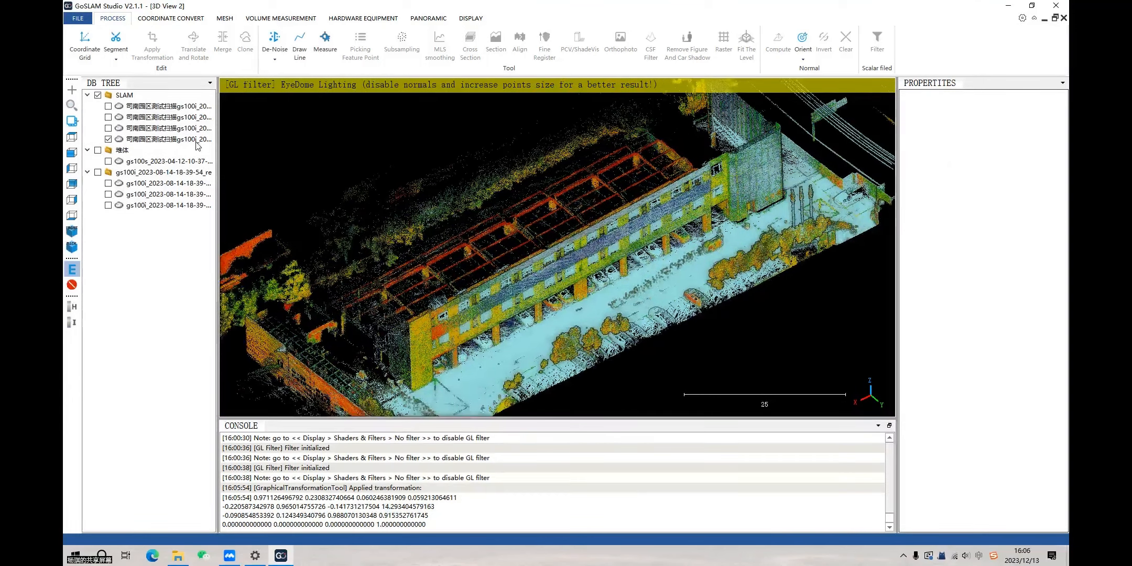
click(563, 259)
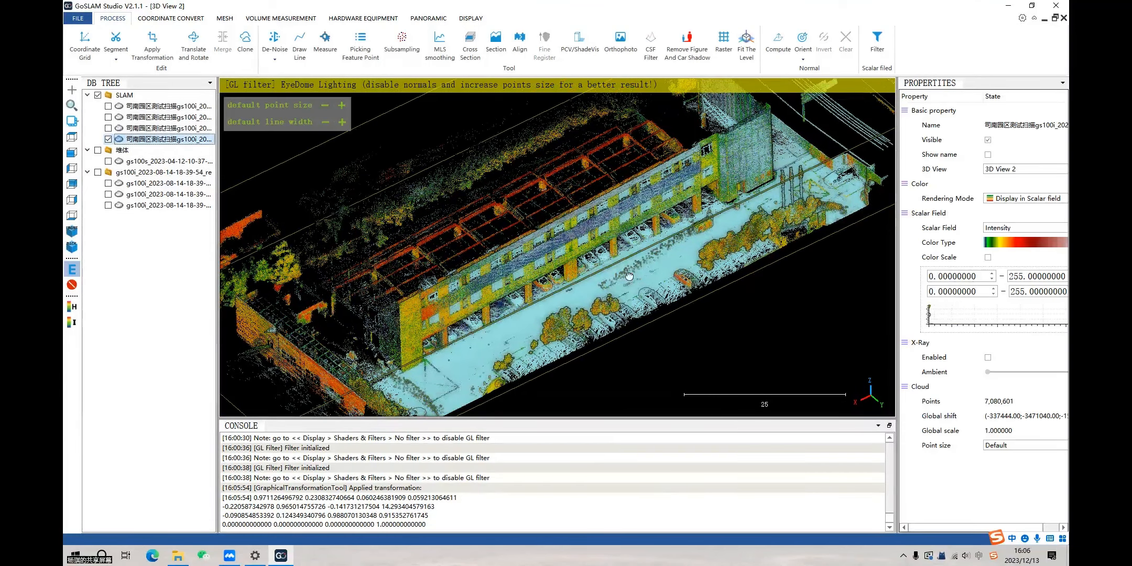
double_click(463, 268)
right_drag(495, 254, 494, 228)
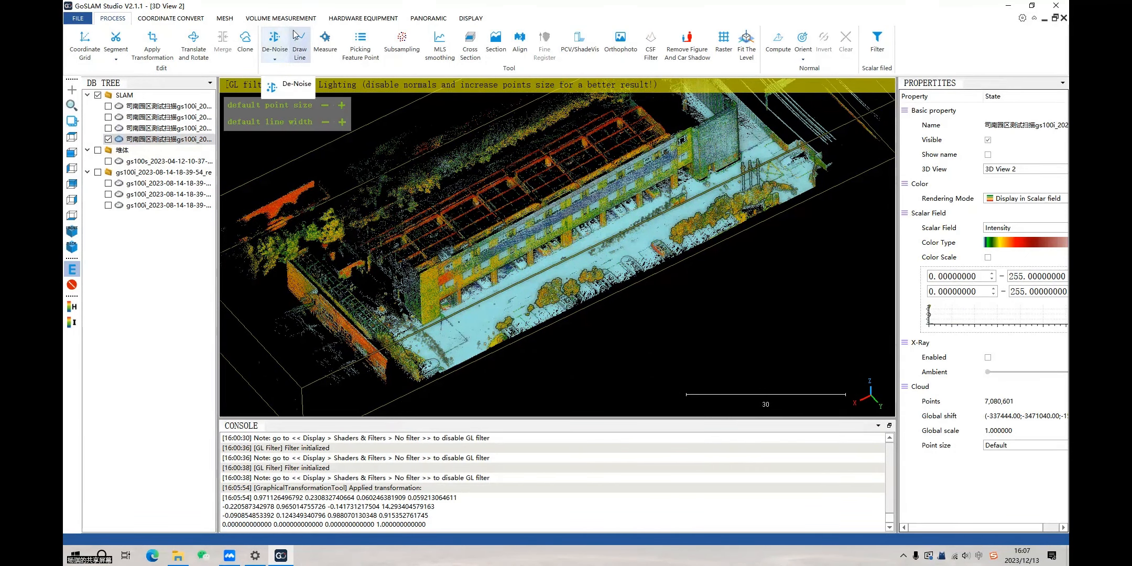
click(288, 62)
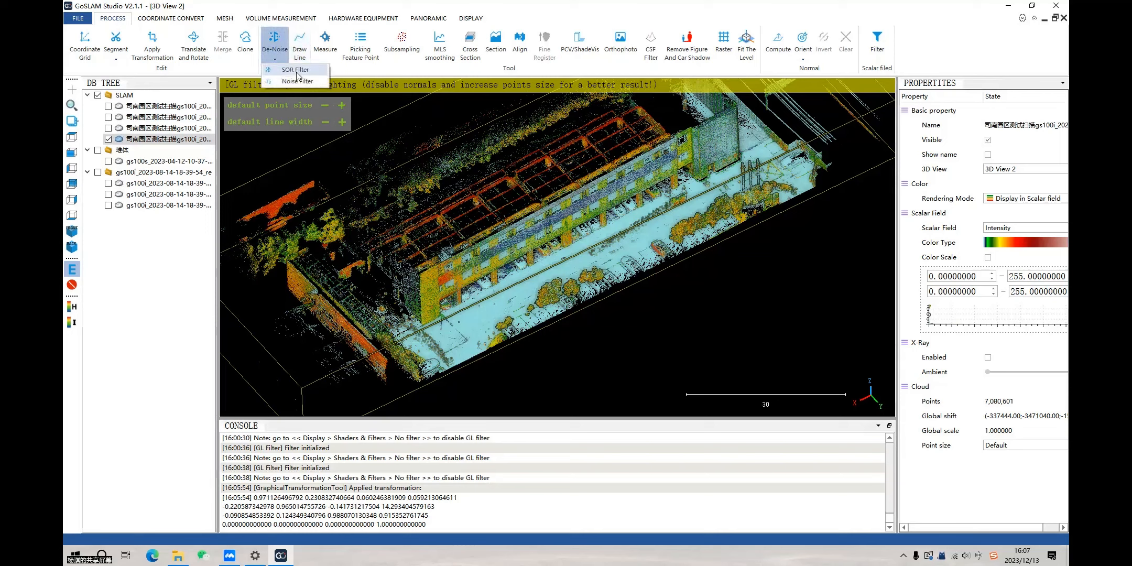
click(297, 72)
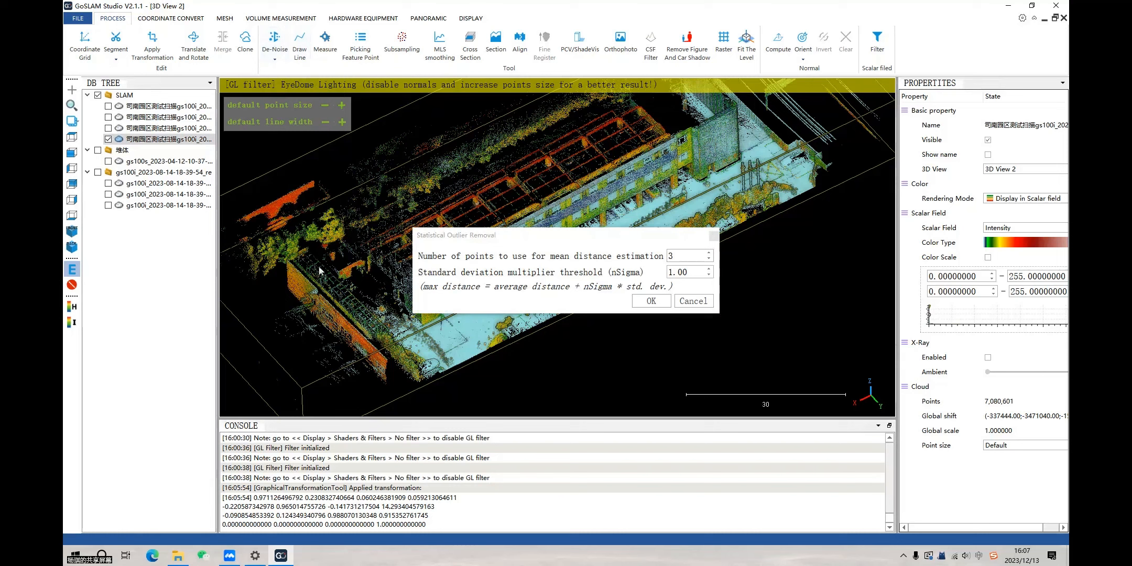
click(658, 303)
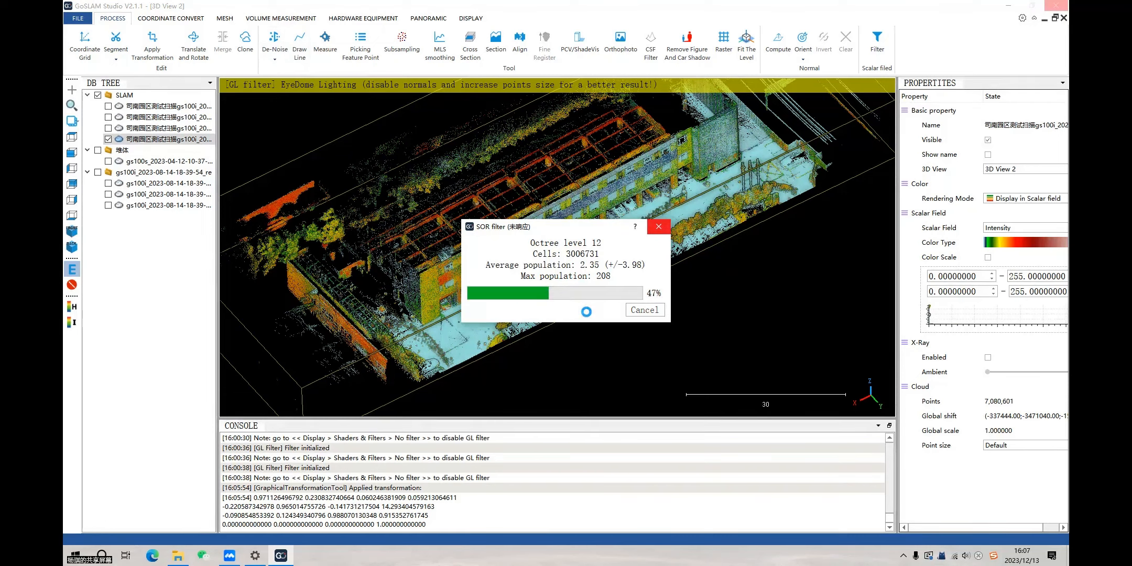
Compare the denoised cloud with the unfiltered one by switching their visibility, leaving only the denoised cloud shown
scroll(532, 289, up, 3)
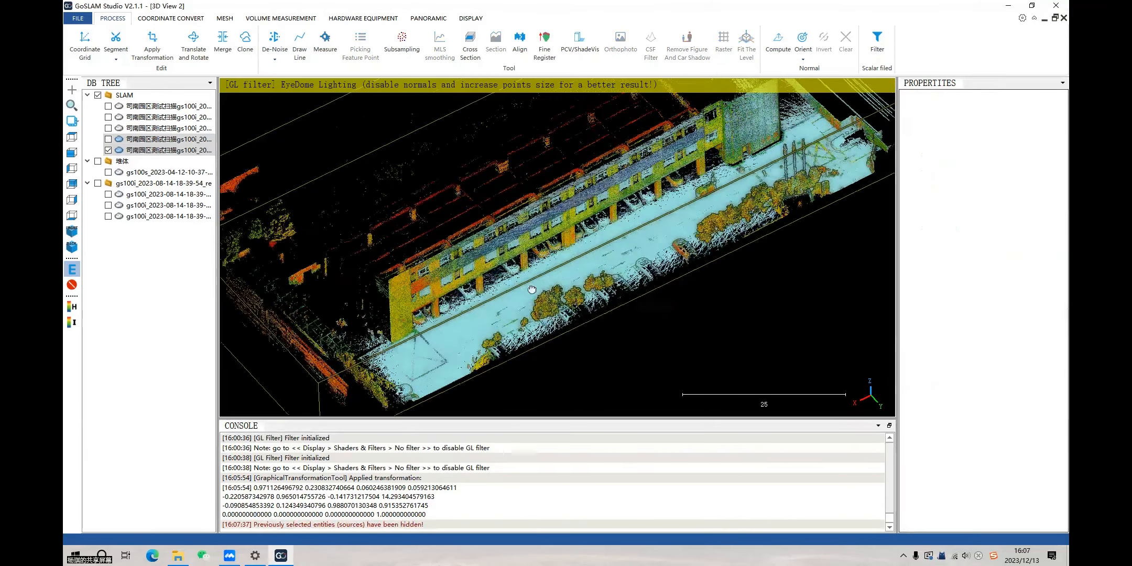
drag(532, 289, 528, 285)
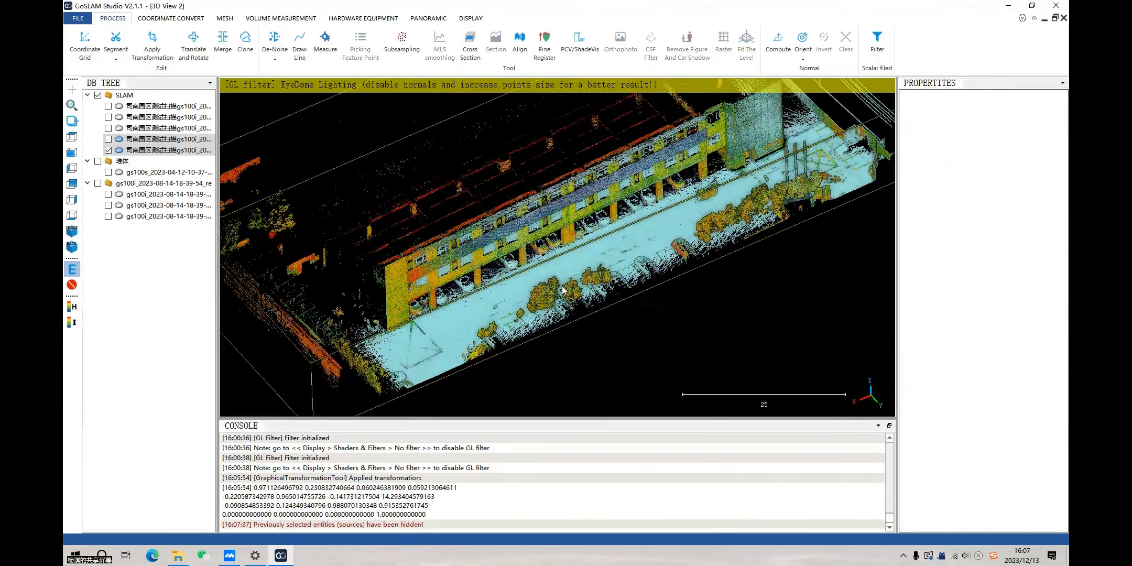
click(562, 290)
double_click(509, 329)
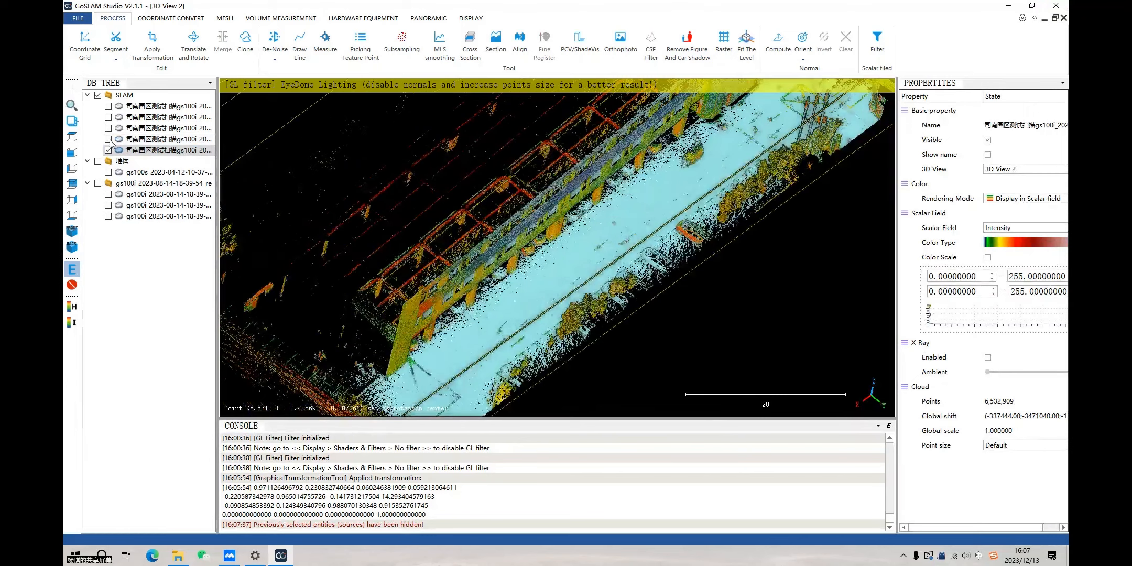
click(108, 139)
click(109, 150)
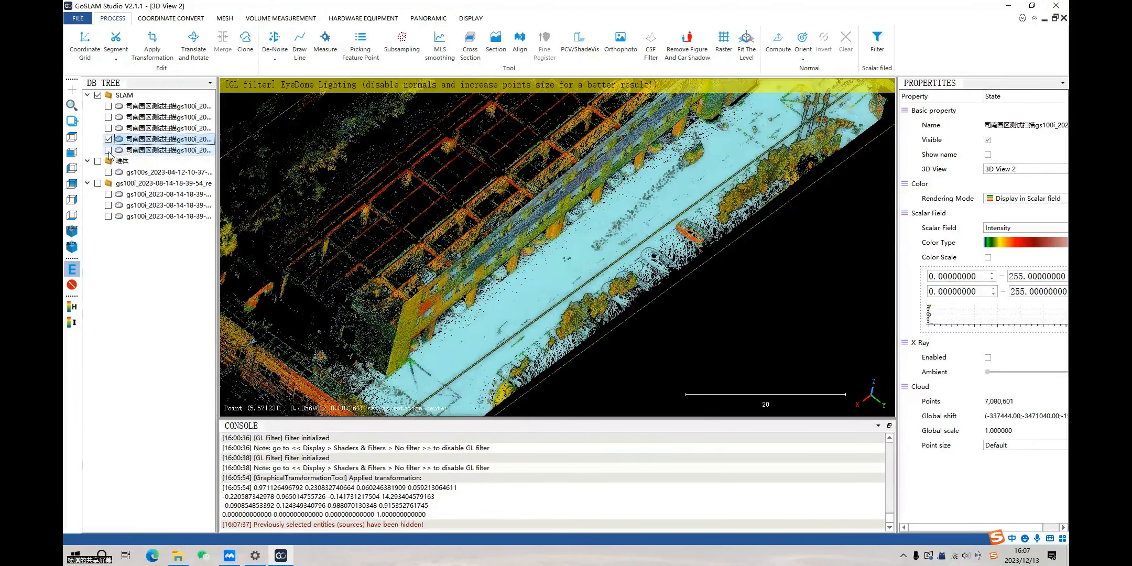
click(108, 150)
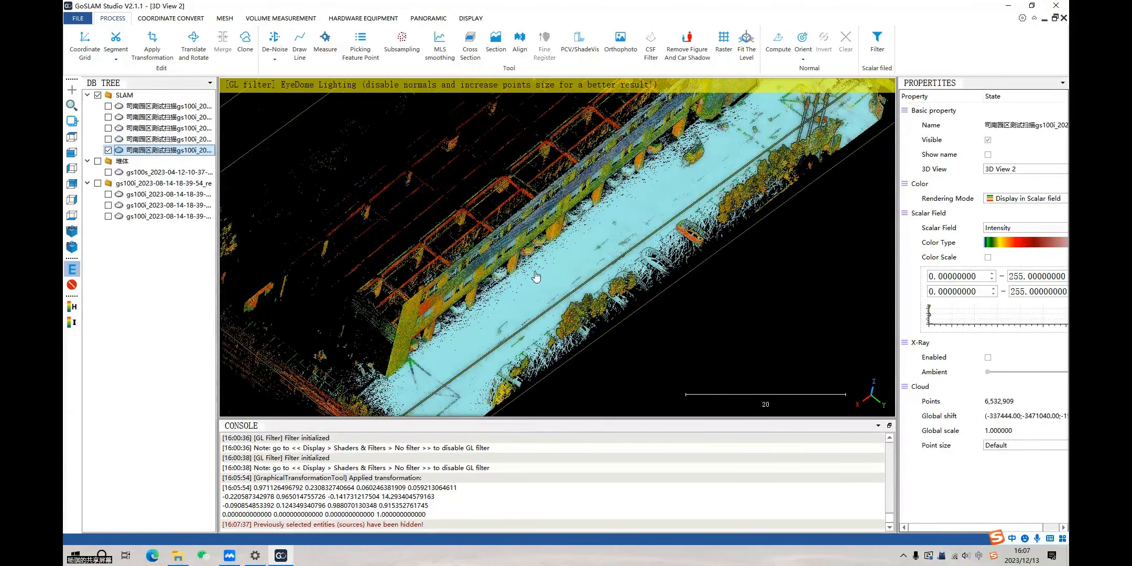
Examine the denoised facade columns, parked cars and street surface up close
double_click(519, 320)
scroll(436, 174, up, 6)
right_drag(436, 174, 650, 286)
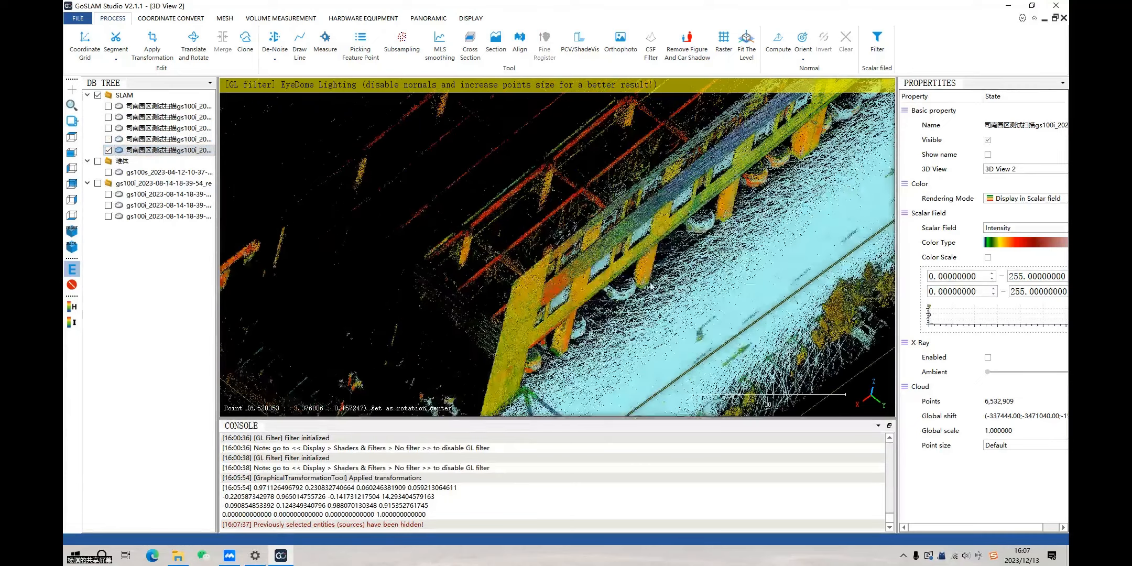
drag(628, 252, 634, 288)
scroll(552, 309, up, 2)
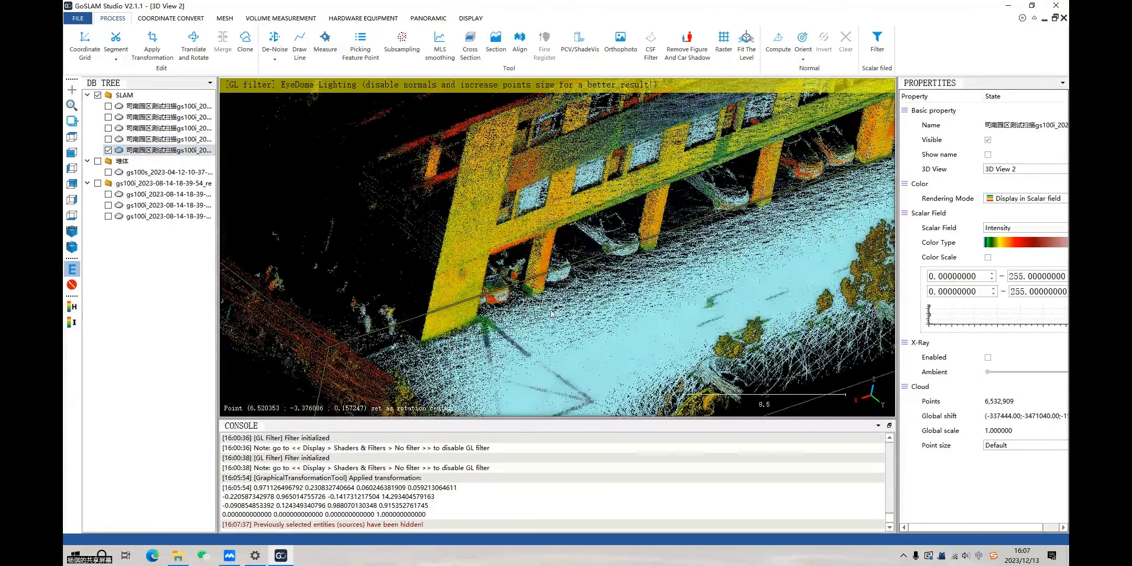
scroll(629, 301, up, 2)
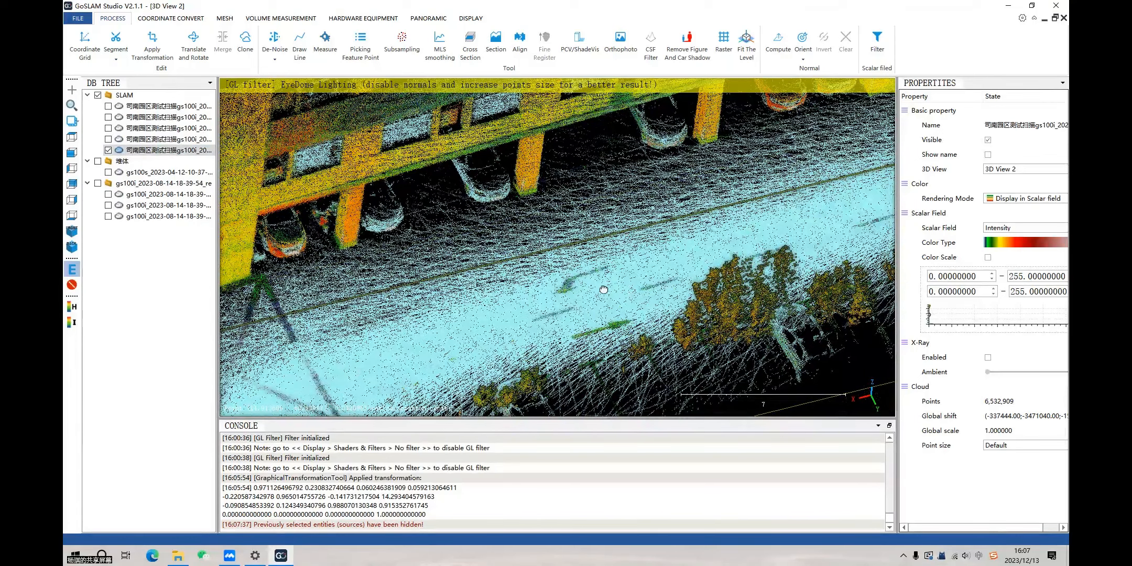
scroll(550, 281, down, 2)
double_click(549, 278)
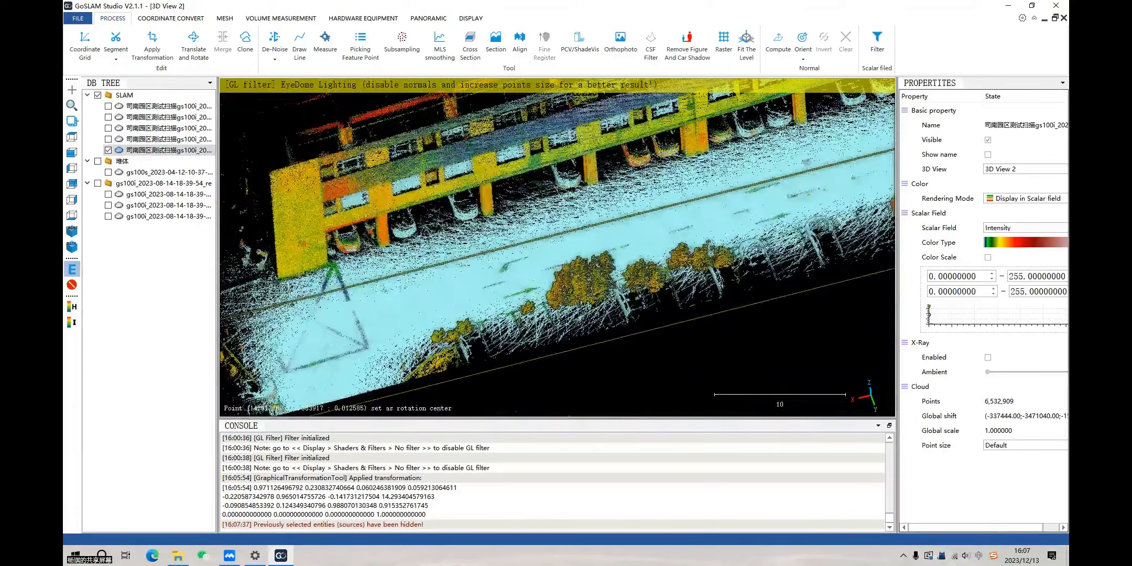
Start measuring point information and query the base of the first facade column, placing its coordinate label clear of the column
scroll(412, 119, down, 2)
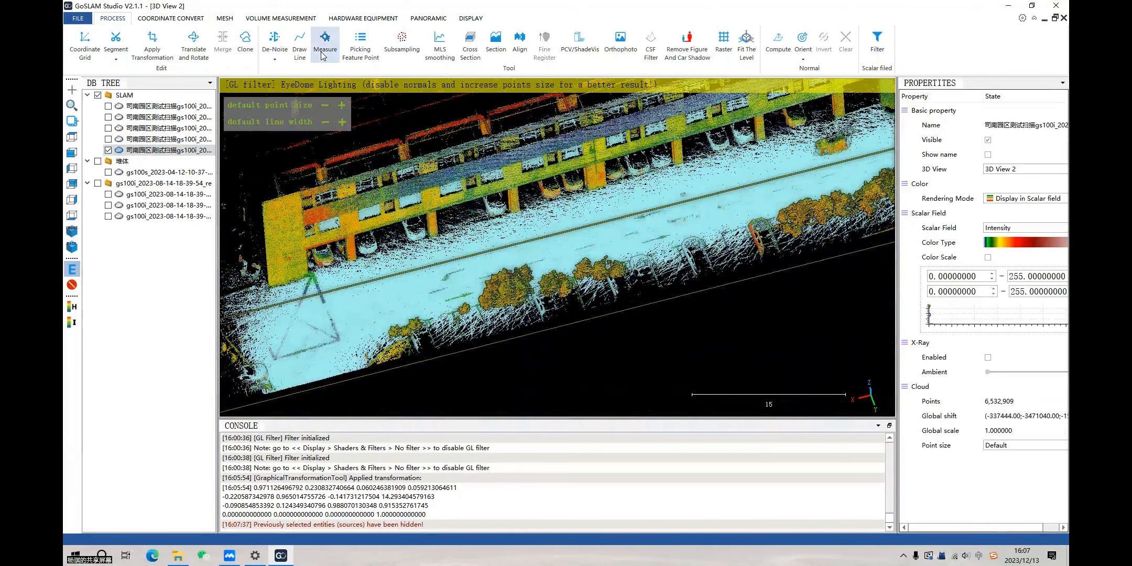
click(321, 53)
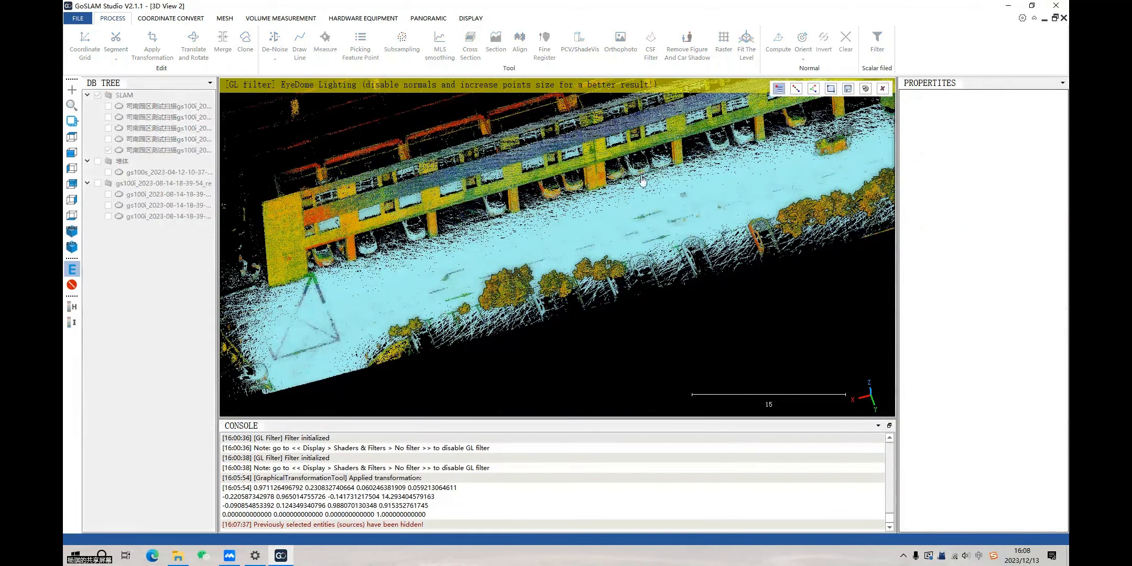
scroll(545, 282, up, 3)
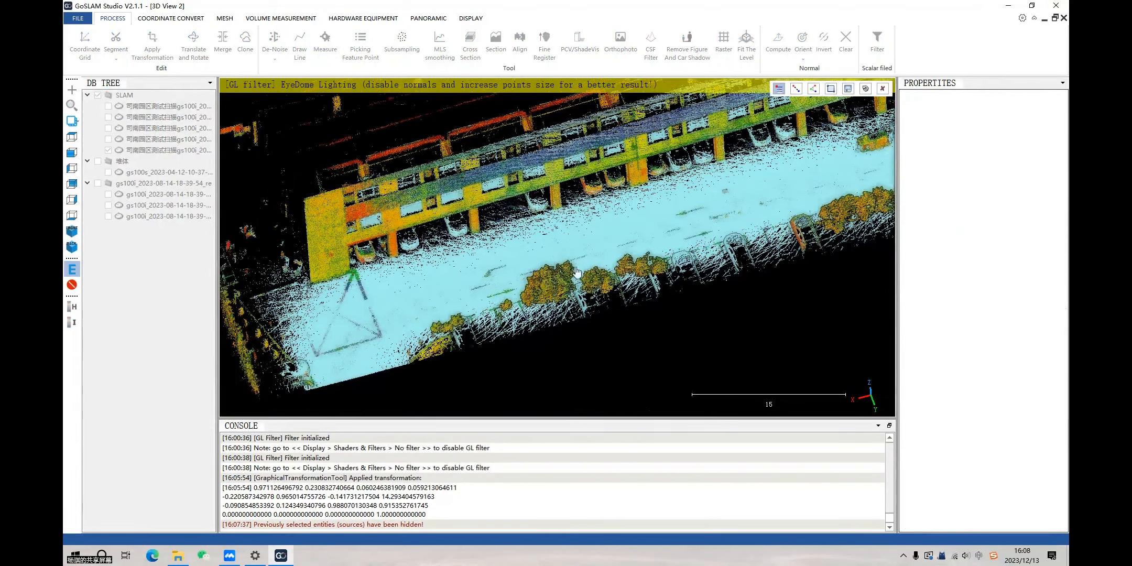
scroll(544, 281, up, 1)
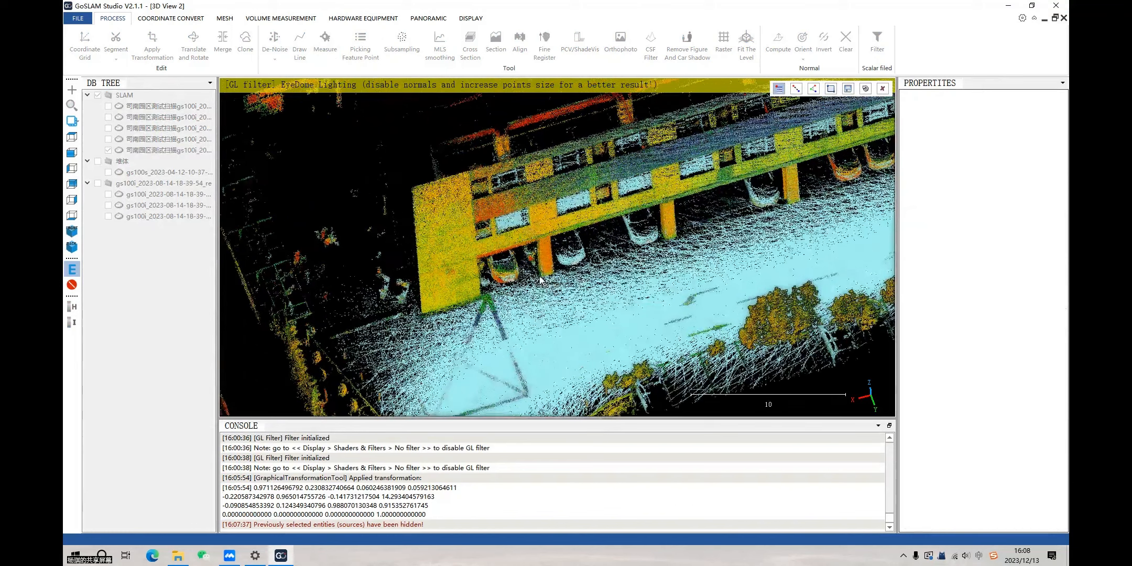
click(543, 280)
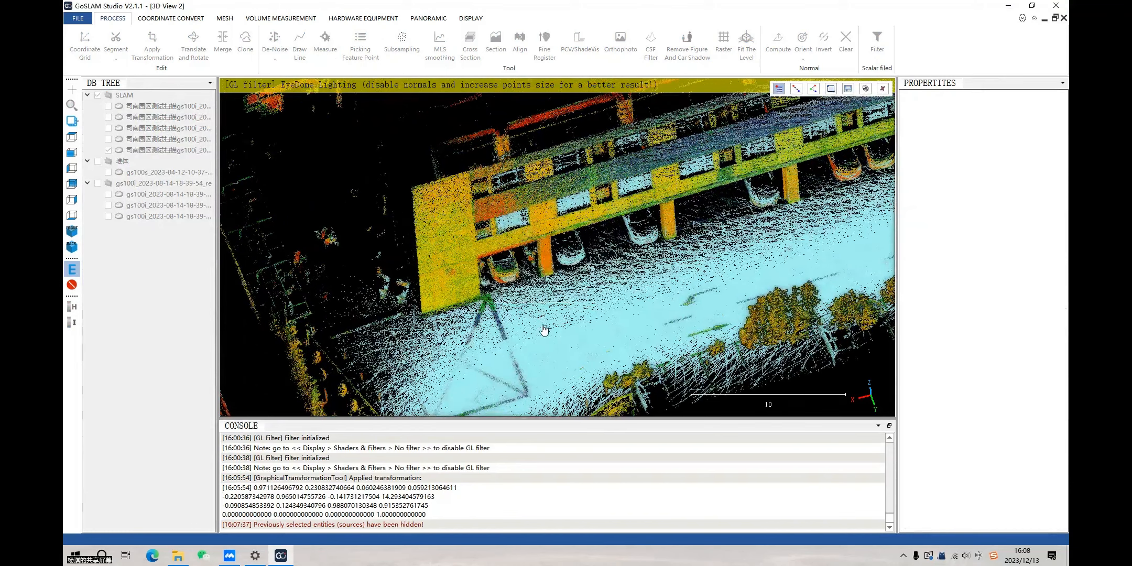
scroll(544, 329, up, 2)
scroll(621, 233, up, 1)
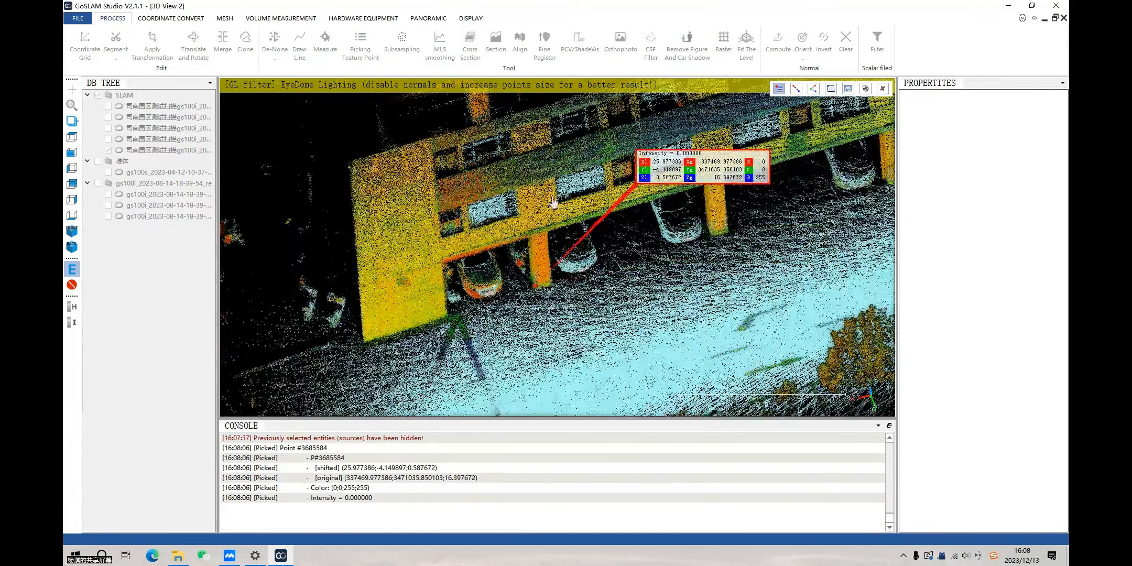
scroll(537, 245, up, 1)
right_drag(531, 281, 535, 240)
click(534, 239)
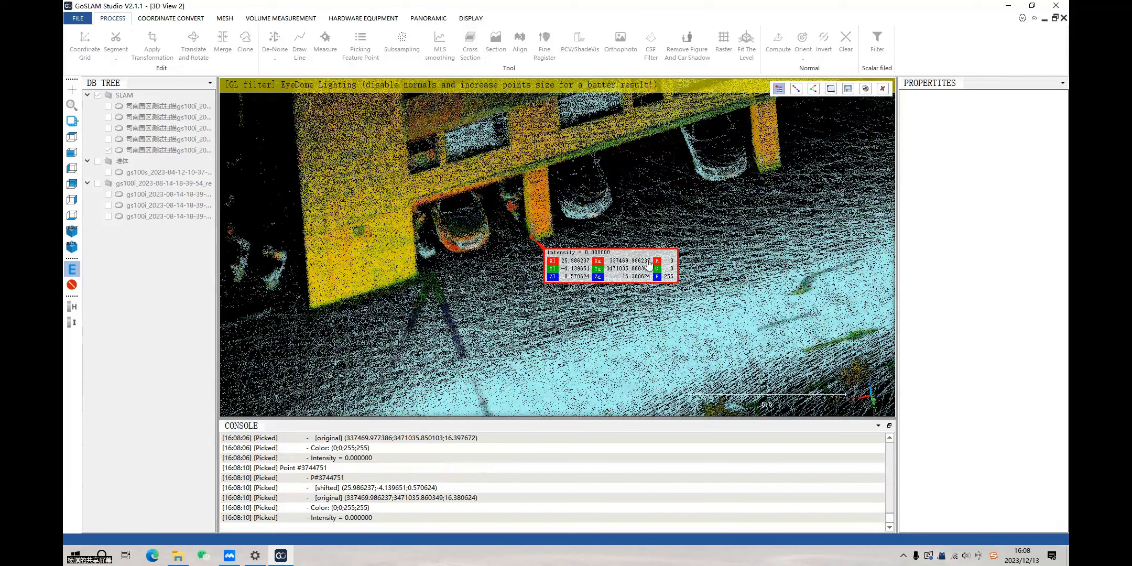
drag(649, 262, 661, 246)
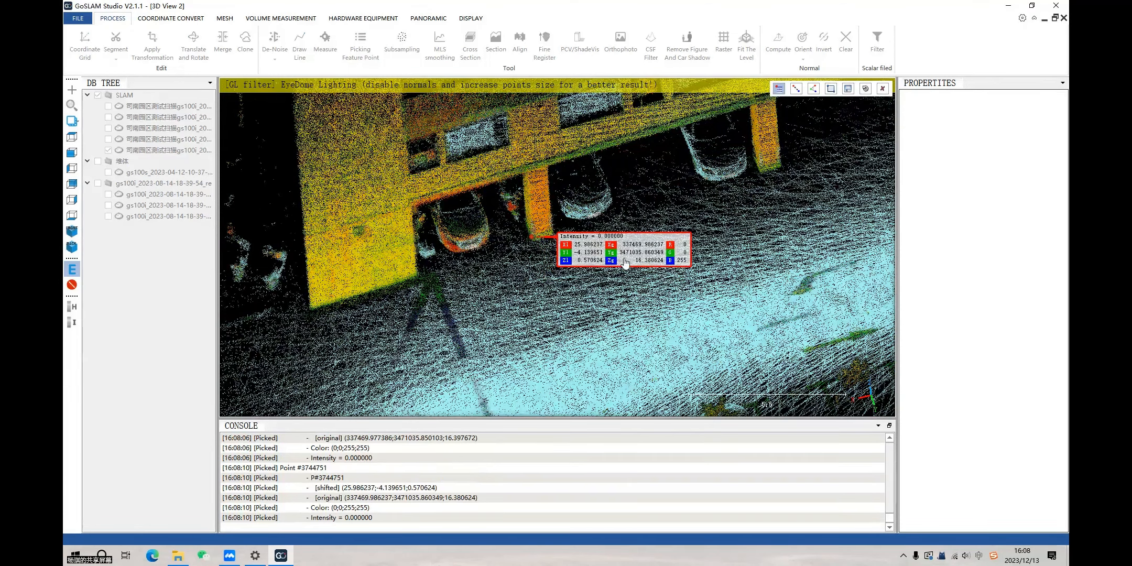
drag(636, 245, 663, 218)
Query the coordinates of the near corner of the triangle marked on the ground and set its label beside it
right_drag(584, 323, 643, 224)
click(567, 362)
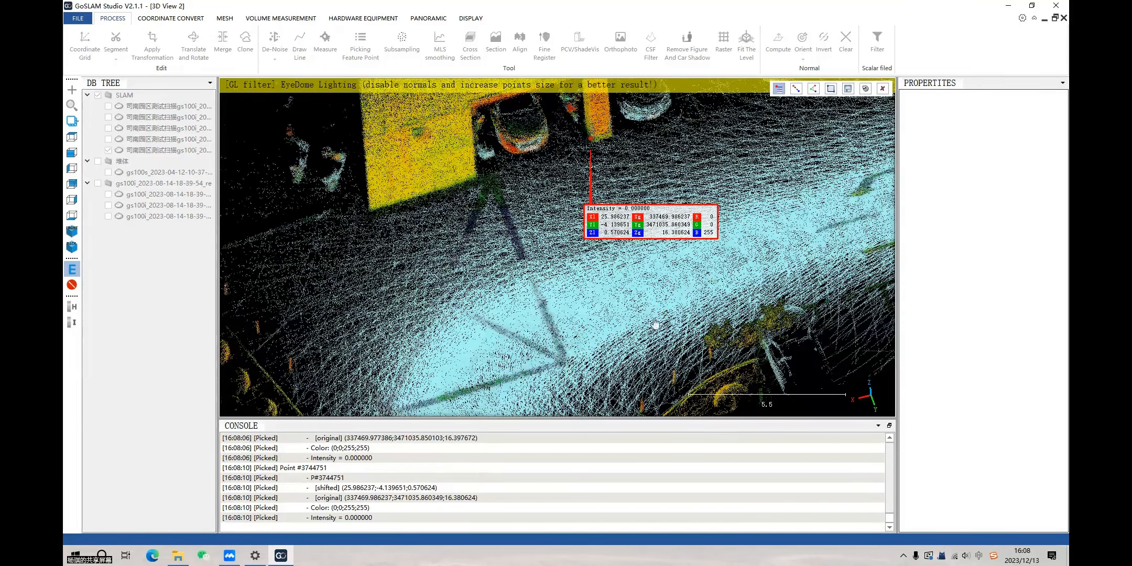
drag(690, 339, 734, 262)
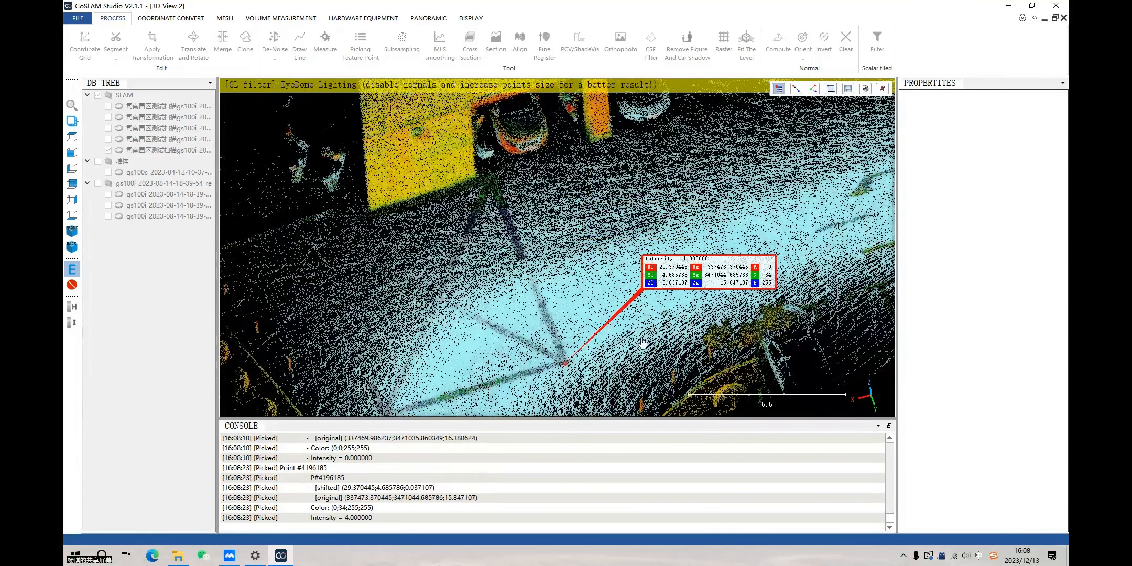
Query the coordinates of a point on the open street surface, reposition its label, and close the measurement
right_drag(642, 344, 600, 362)
scroll(601, 362, up, 5)
click(806, 227)
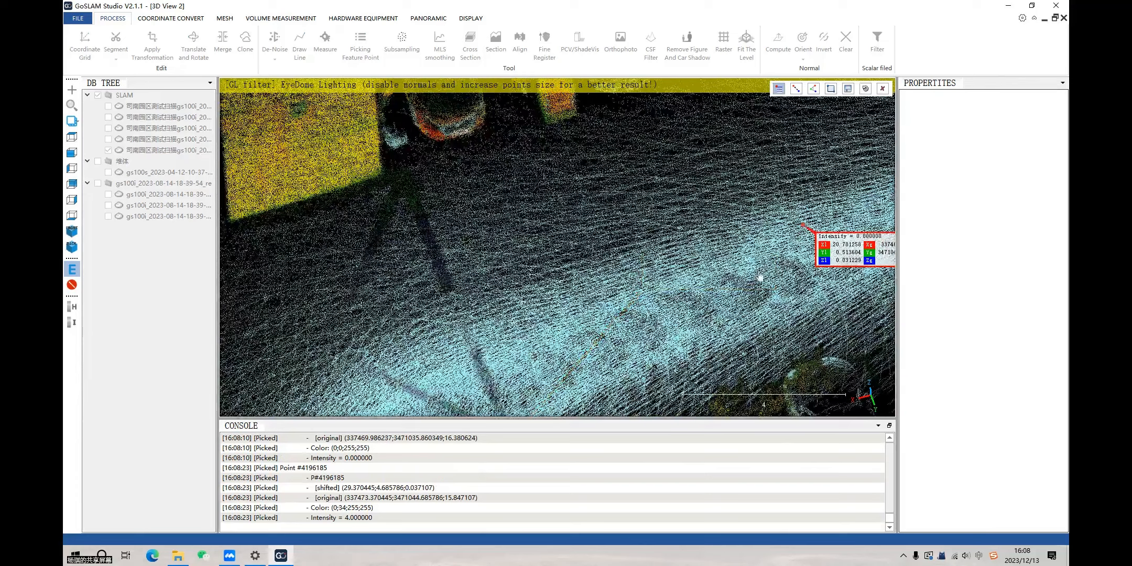
scroll(744, 264, down, 3)
right_drag(744, 264, 572, 273)
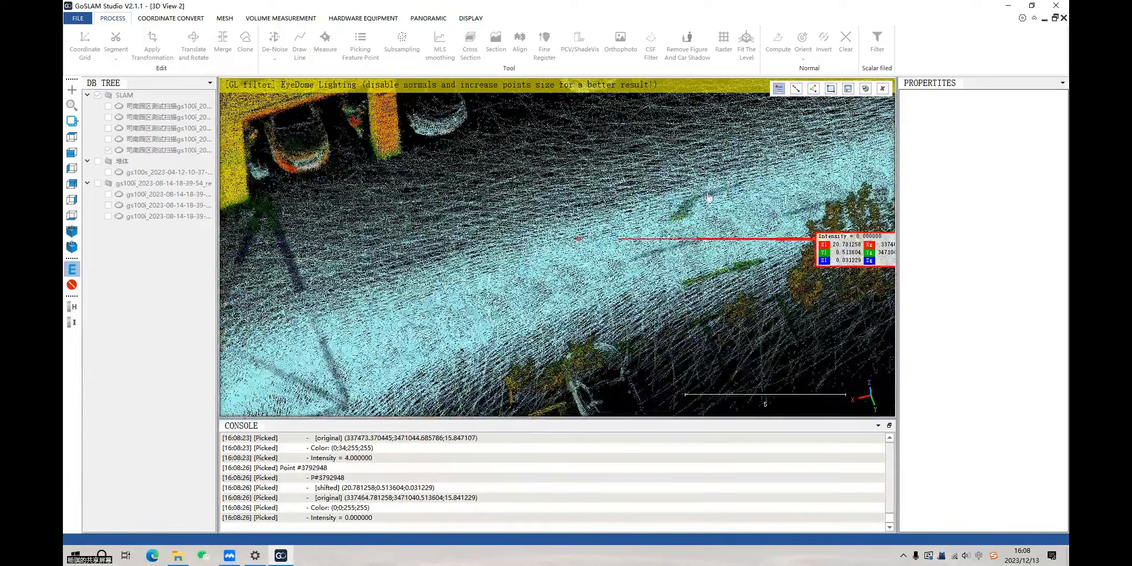
scroll(708, 209, down, 3)
drag(846, 249, 685, 179)
right_drag(681, 220, 644, 258)
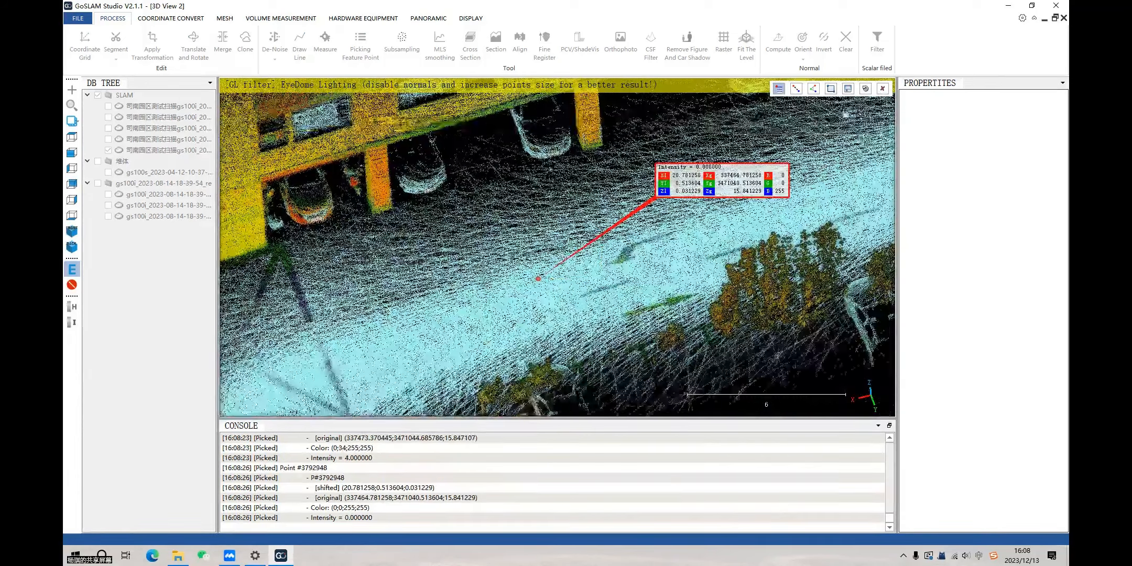
click(884, 89)
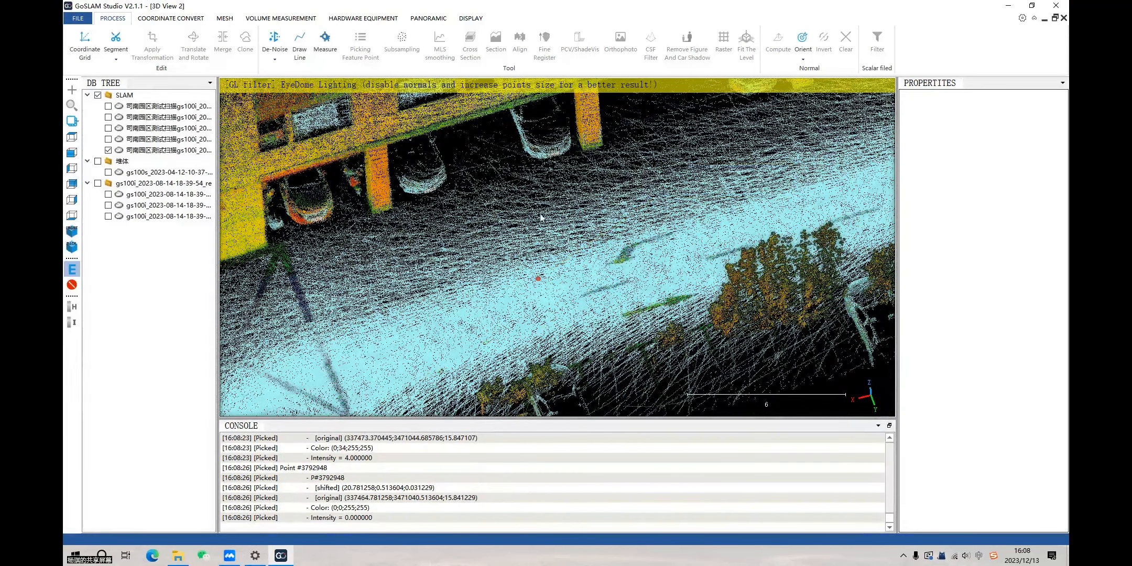
Start feature point picking on the denoised cloud and mark the two lower corners of the yellow end wall
scroll(524, 223, up, 3)
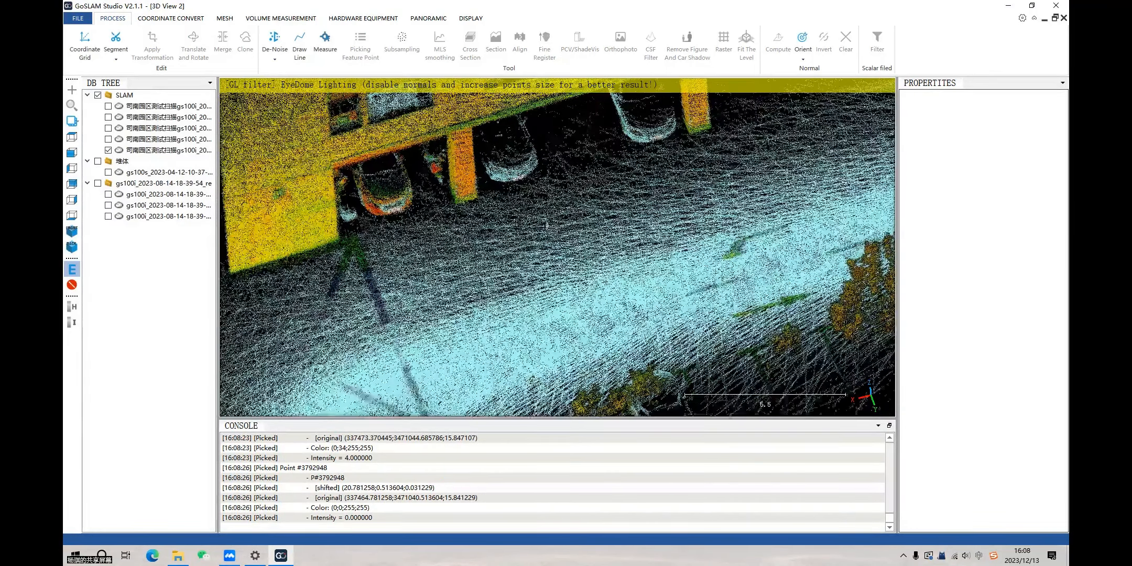
scroll(731, 236, up, 4)
right_drag(472, 225, 731, 235)
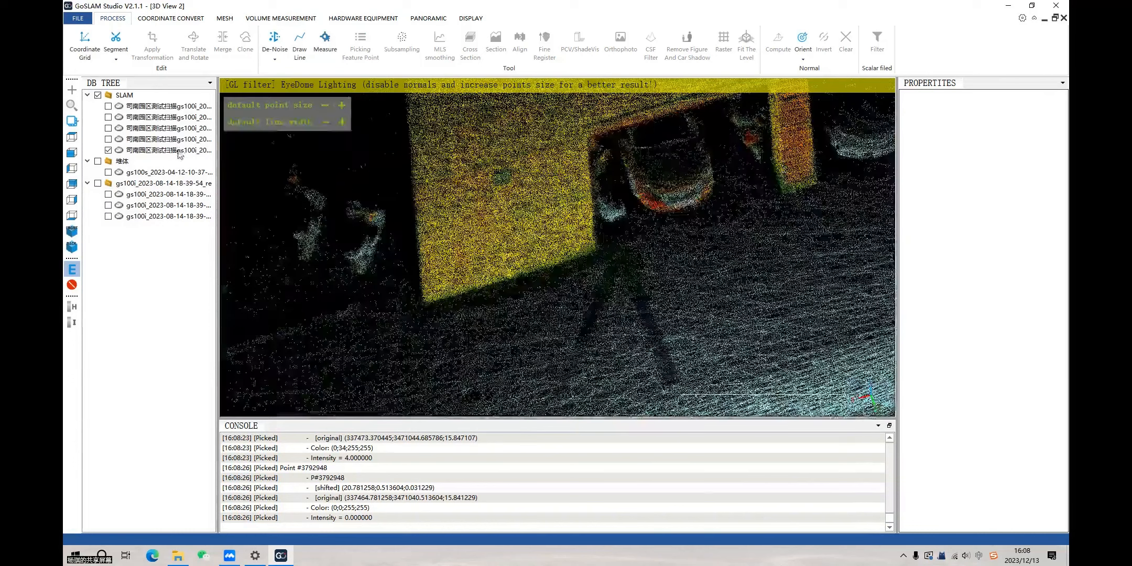
click(361, 59)
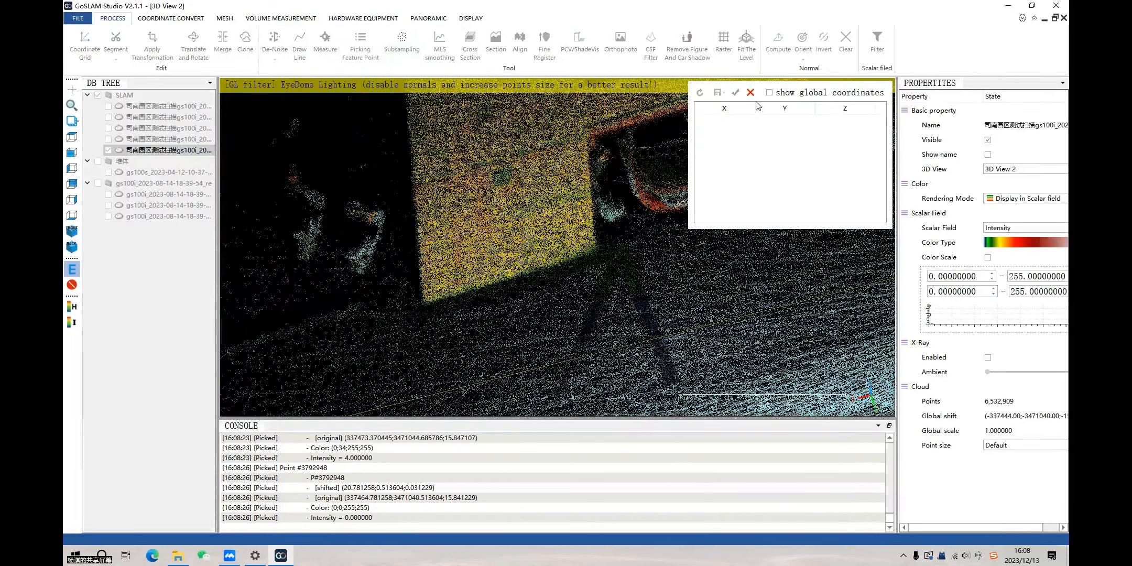
click(423, 304)
click(597, 252)
right_drag(649, 279, 461, 301)
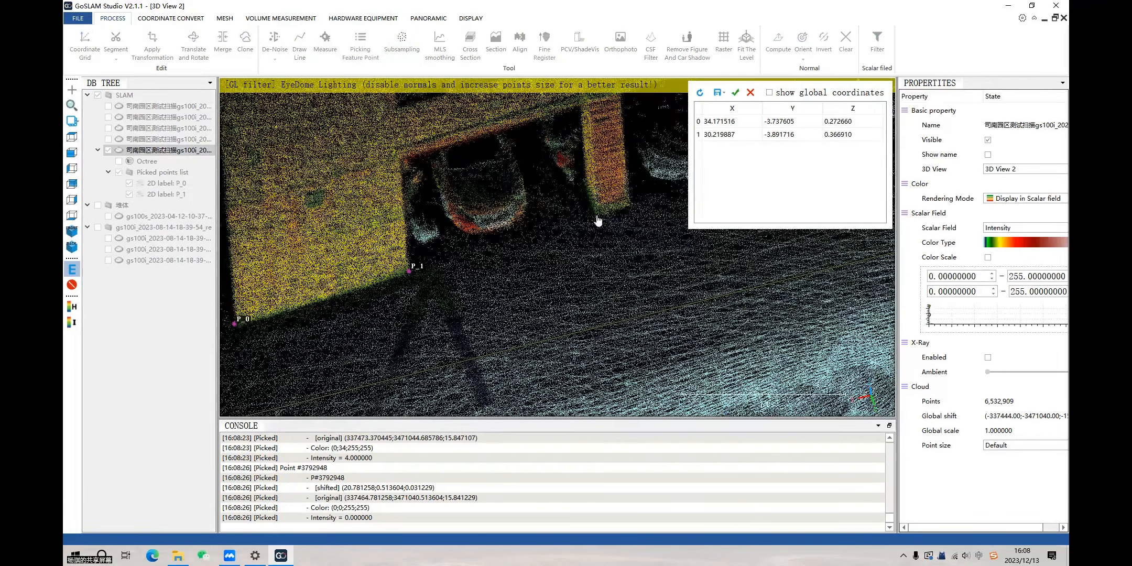
Pick the two lower front corners of each of the first two facade columns as feature points
click(597, 214)
click(630, 206)
right_drag(650, 215, 426, 305)
right_drag(569, 279, 369, 318)
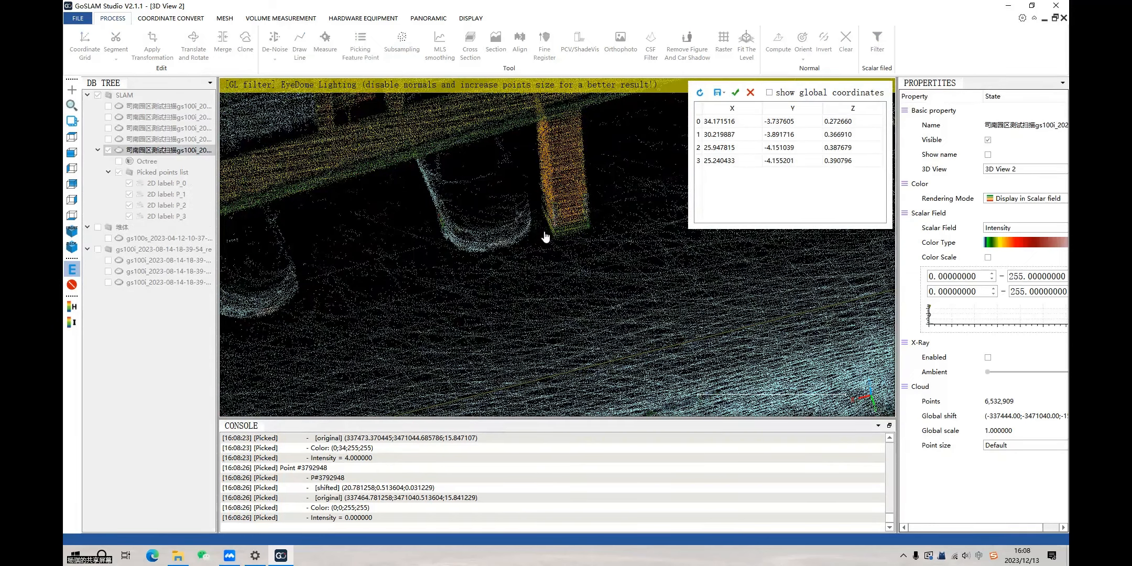
click(545, 232)
click(576, 222)
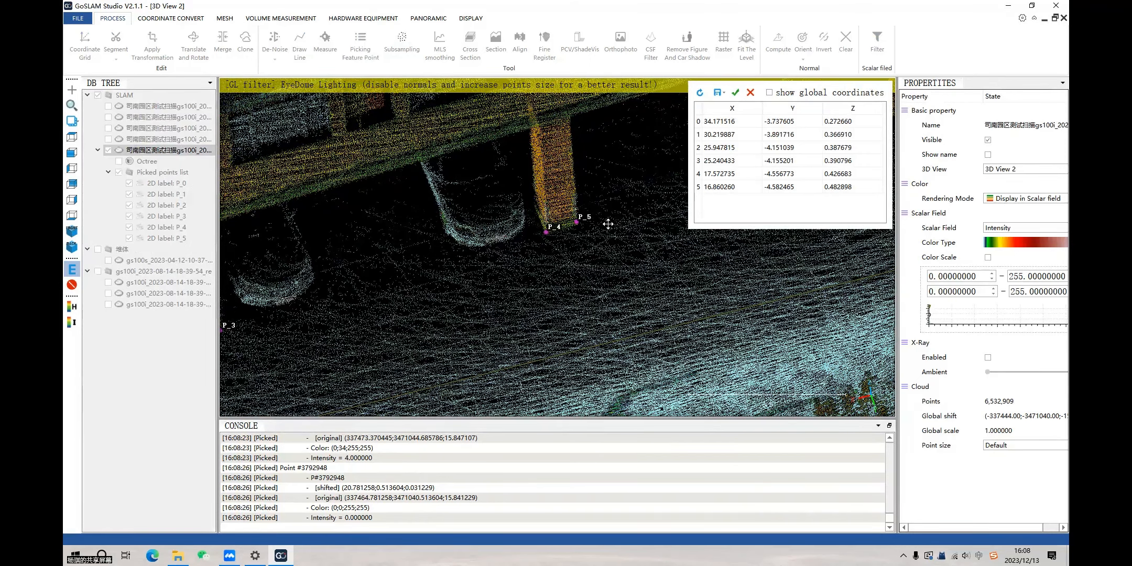
Pick the lower front corners of the following columns along the facade and save the picked points as picking_list.txt
right_drag(608, 224, 586, 230)
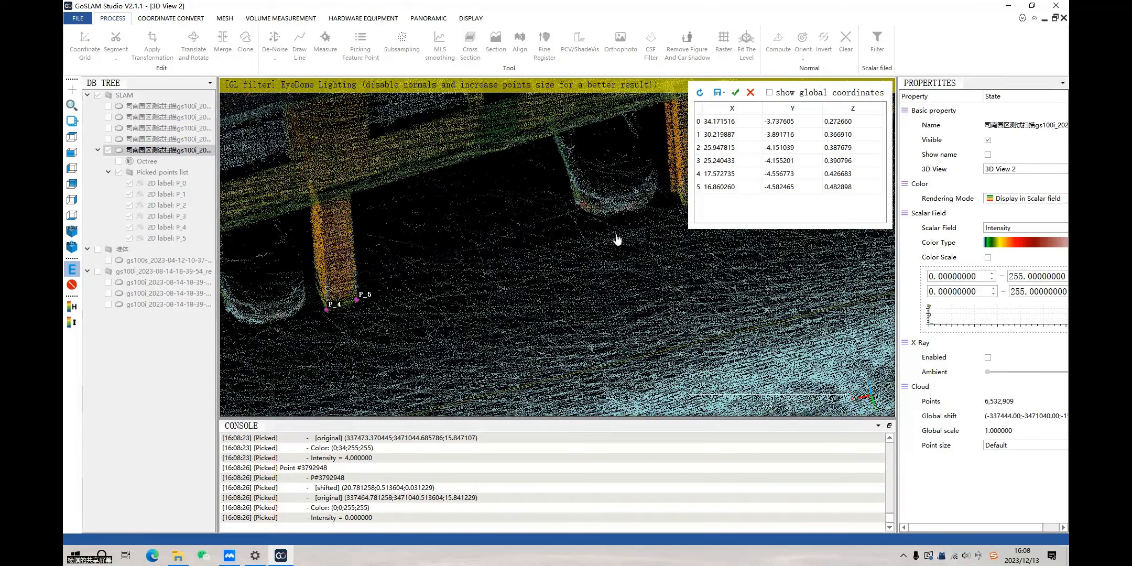
right_drag(606, 260, 573, 271)
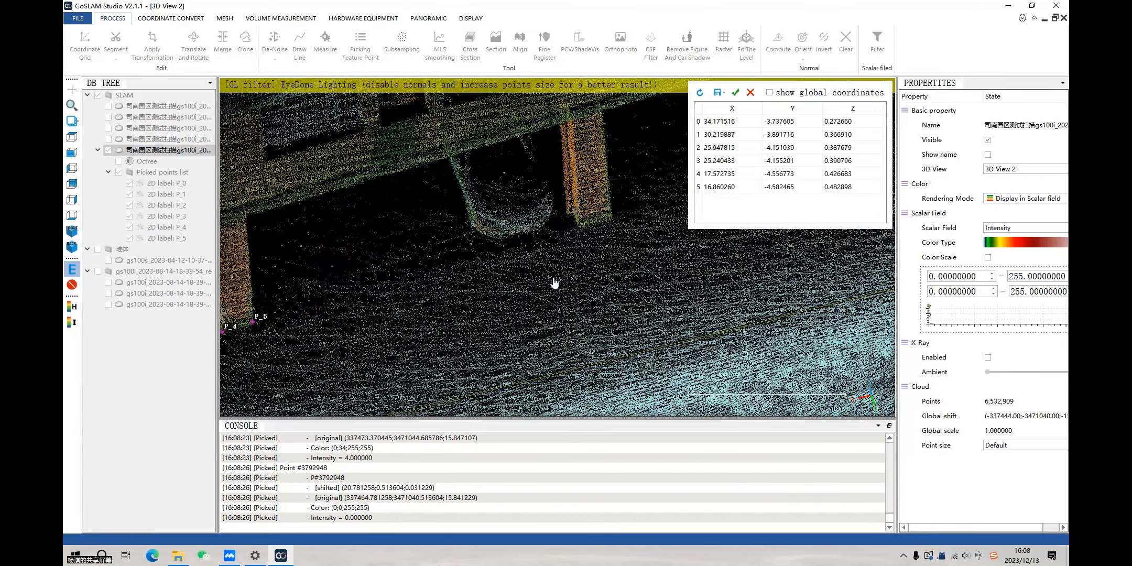
click(579, 225)
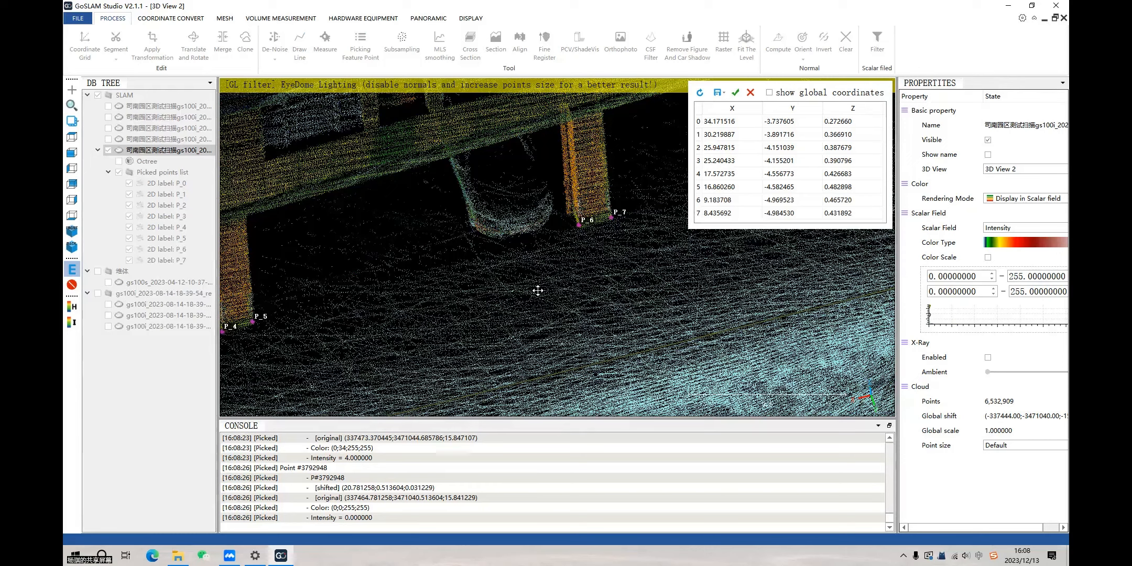
drag(536, 290, 619, 197)
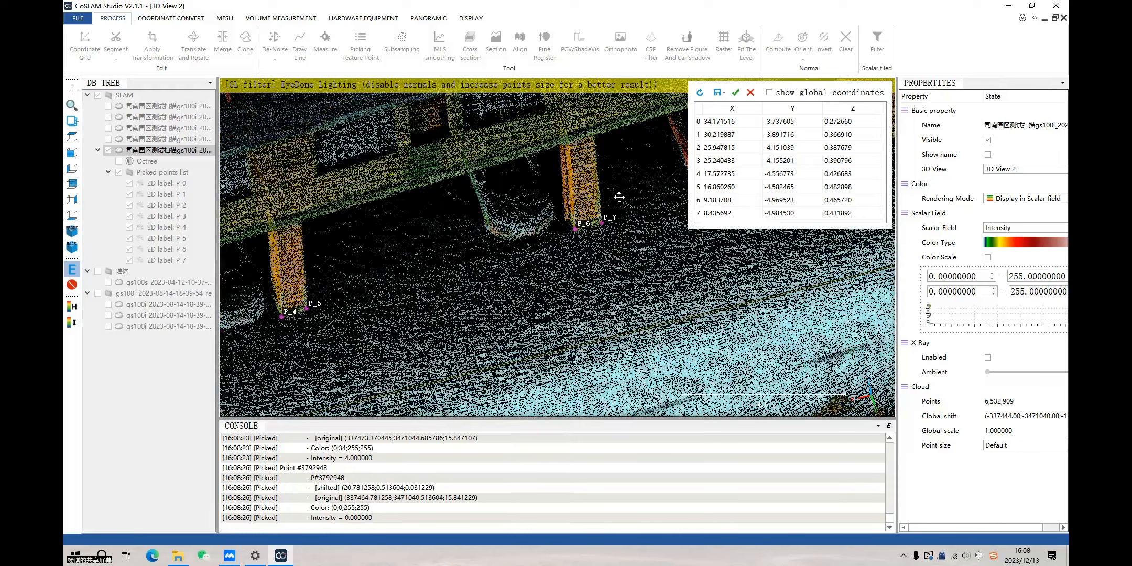
scroll(619, 197, down, 3)
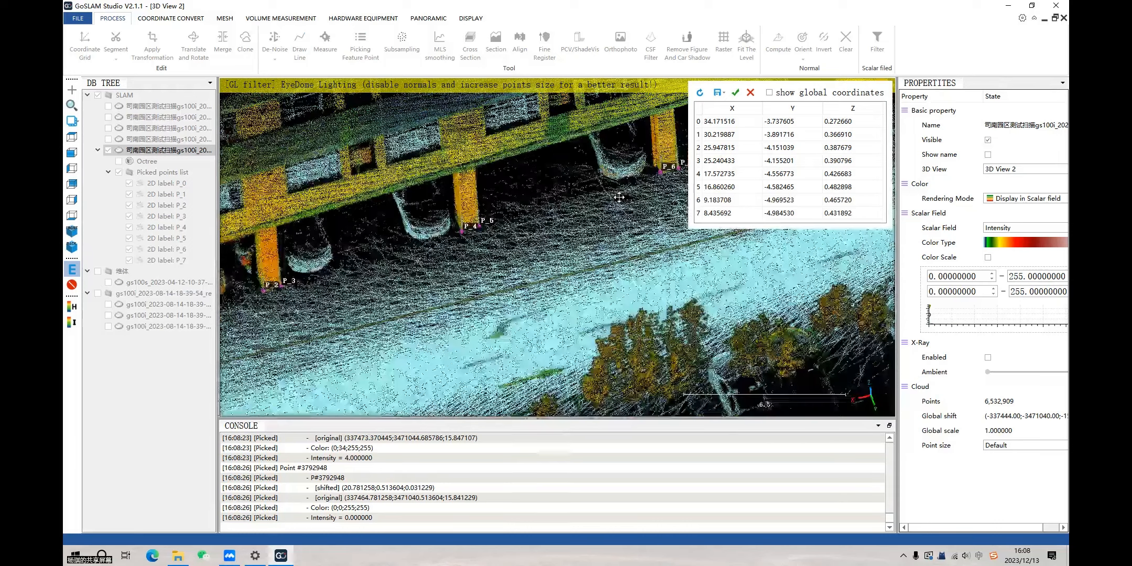
scroll(589, 227, down, 2)
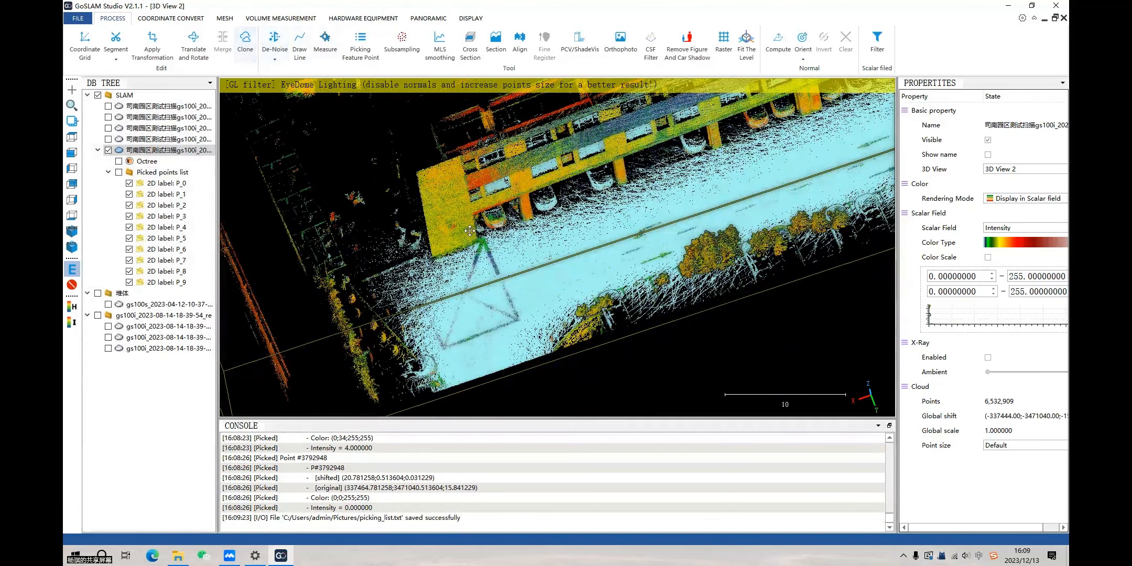
Subsample the denoised cloud with the Sampling Rate method at 50.00 and select the resulting cloud
scroll(406, 234, up, 2)
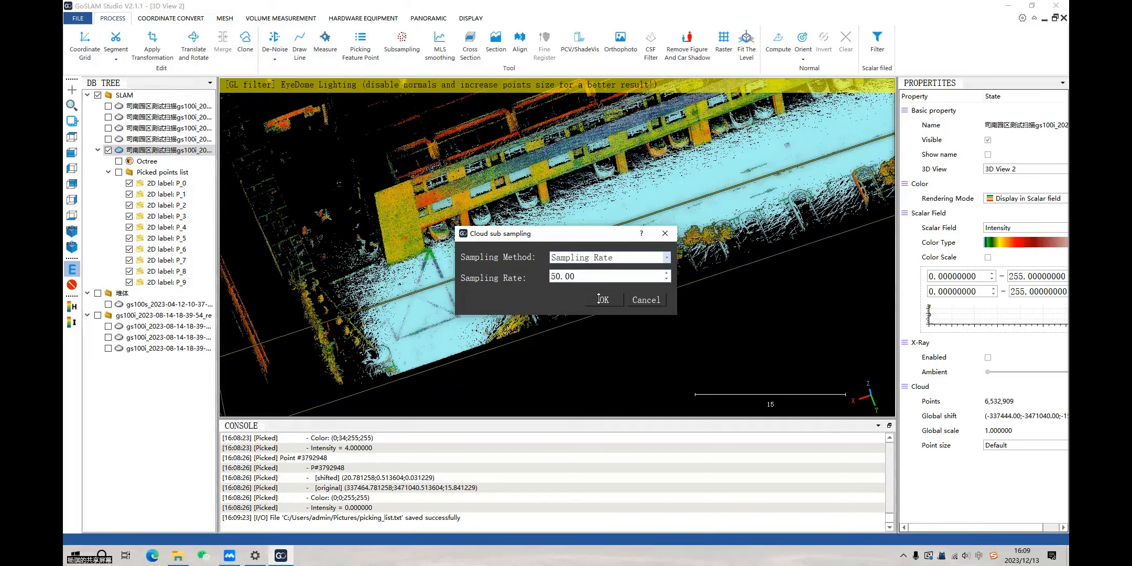
key(Return)
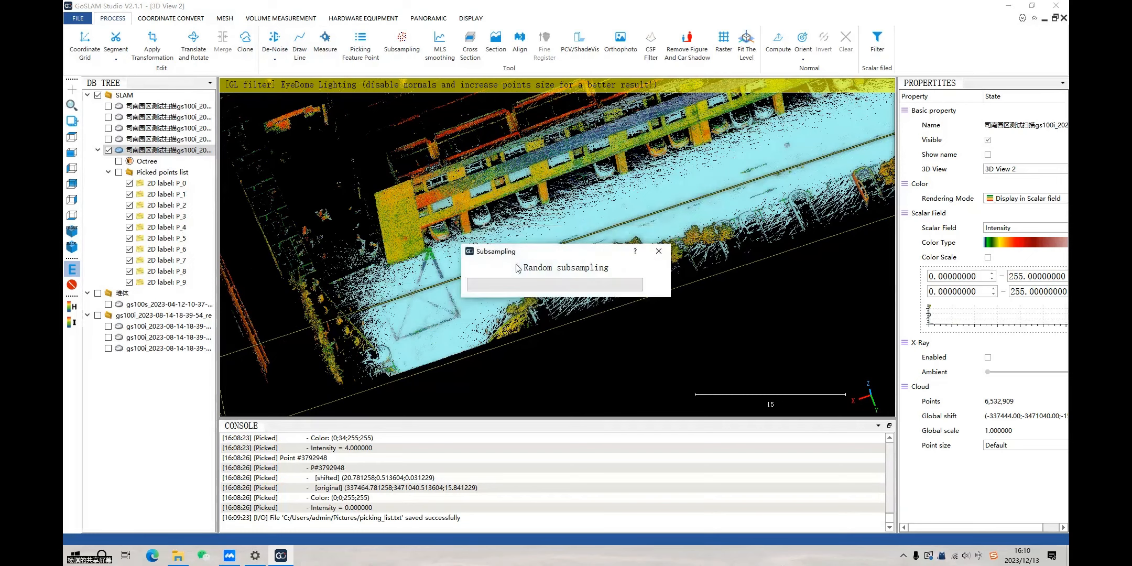
click(191, 293)
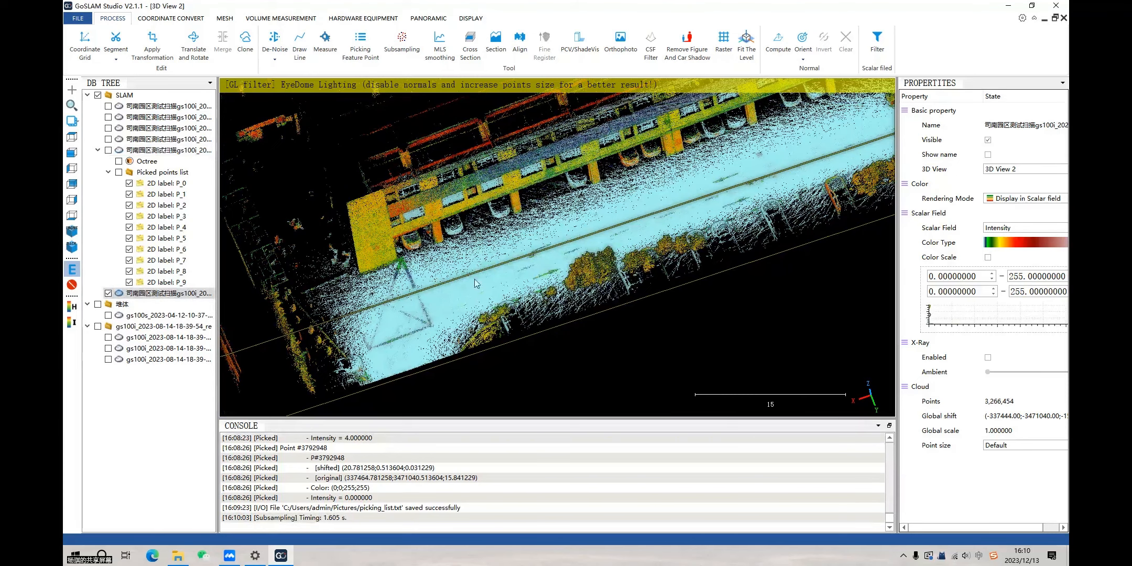
Examine the subsampled cloud's point density on the facade columns, street surface and far end, both up close and as a whole
double_click(587, 253)
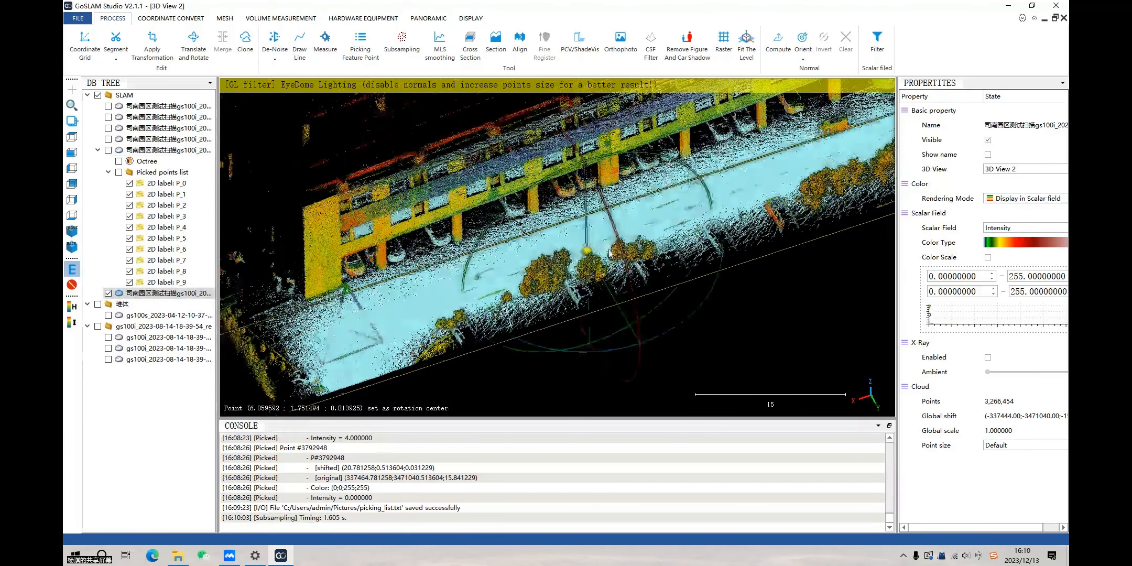
scroll(609, 254, up, 5)
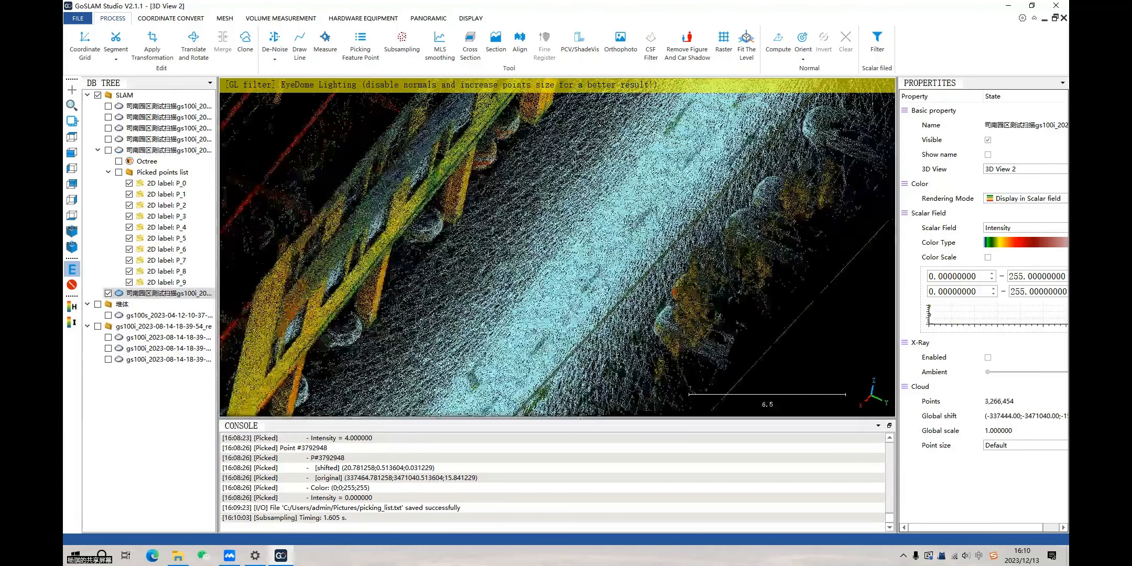
scroll(629, 222, up, 2)
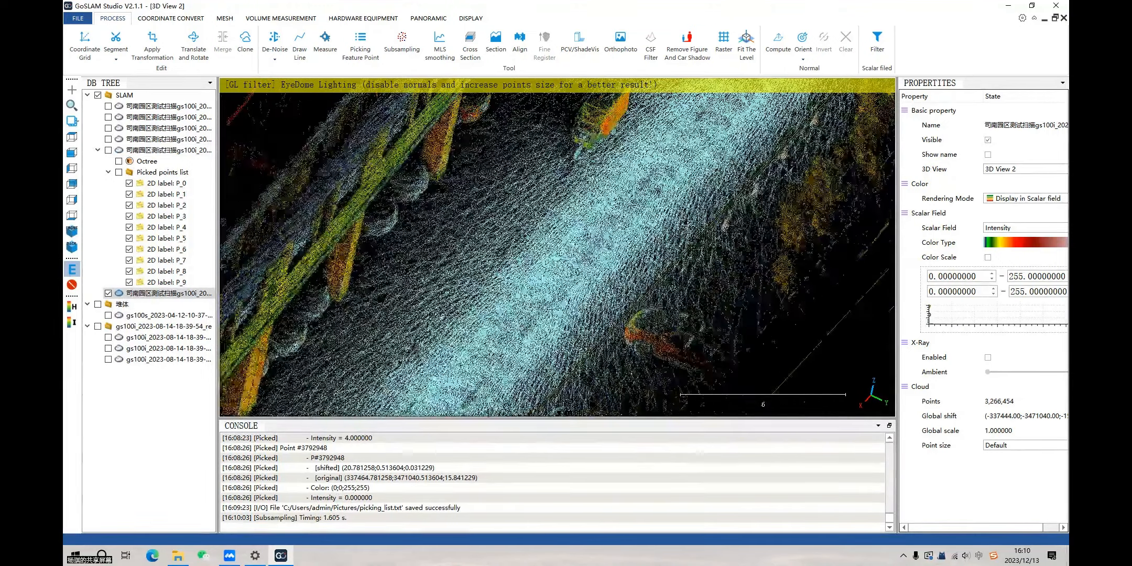
double_click(611, 126)
drag(589, 285, 465, 293)
right_drag(815, 224, 562, 300)
scroll(562, 301, up, 2)
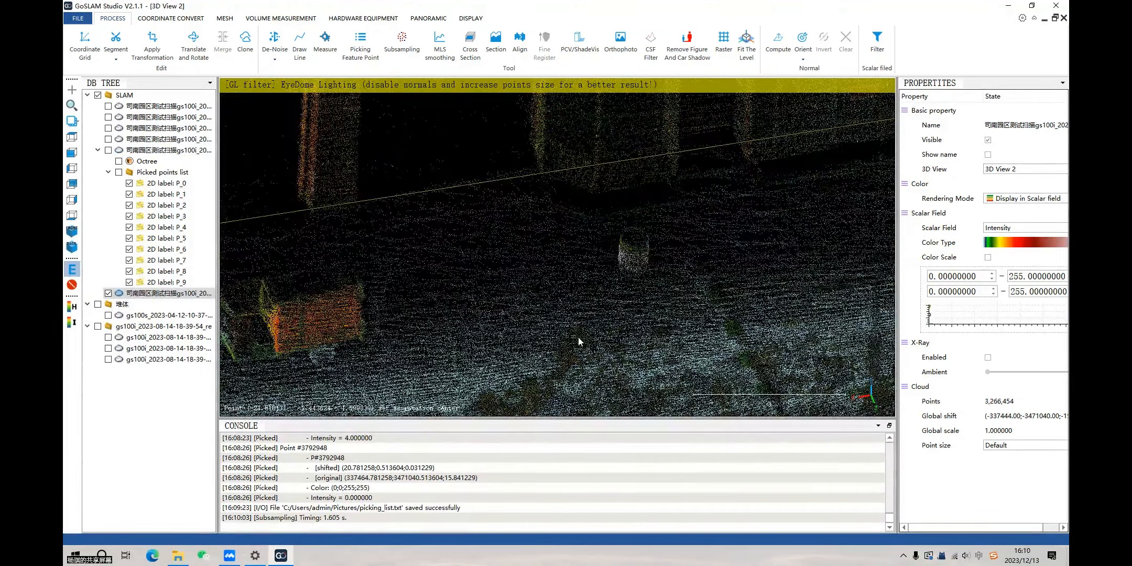
scroll(579, 342, down, 5)
mouse_move(577, 333)
mouse_down()
mouse_move(611, 301)
mouse_move(583, 328)
mouse_up()
scroll(596, 315, down, 3)
right_drag(369, 271, 515, 263)
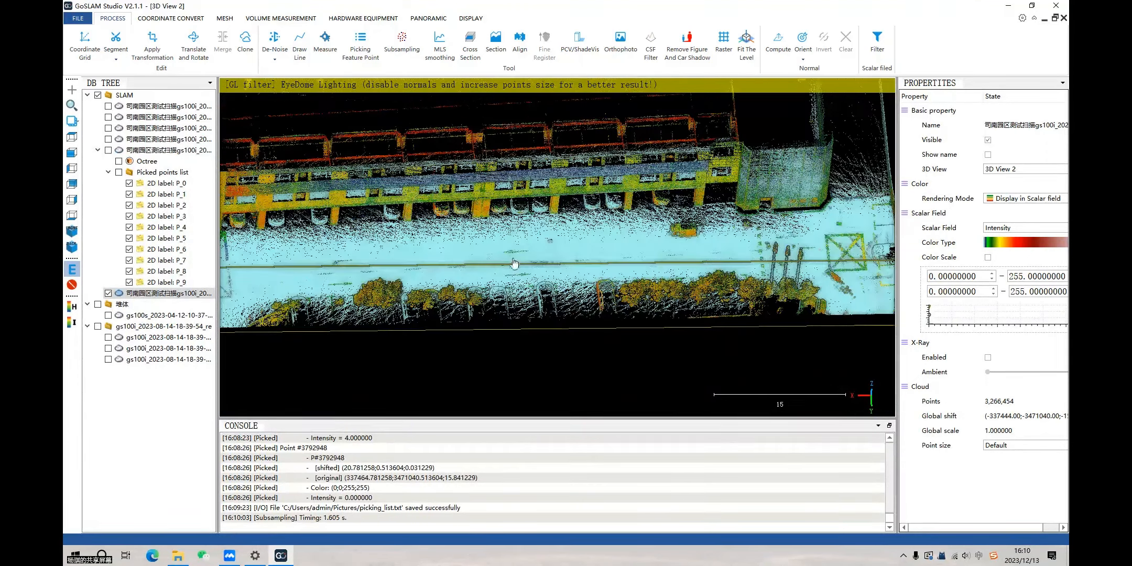
double_click(520, 294)
drag(520, 293, 662, 301)
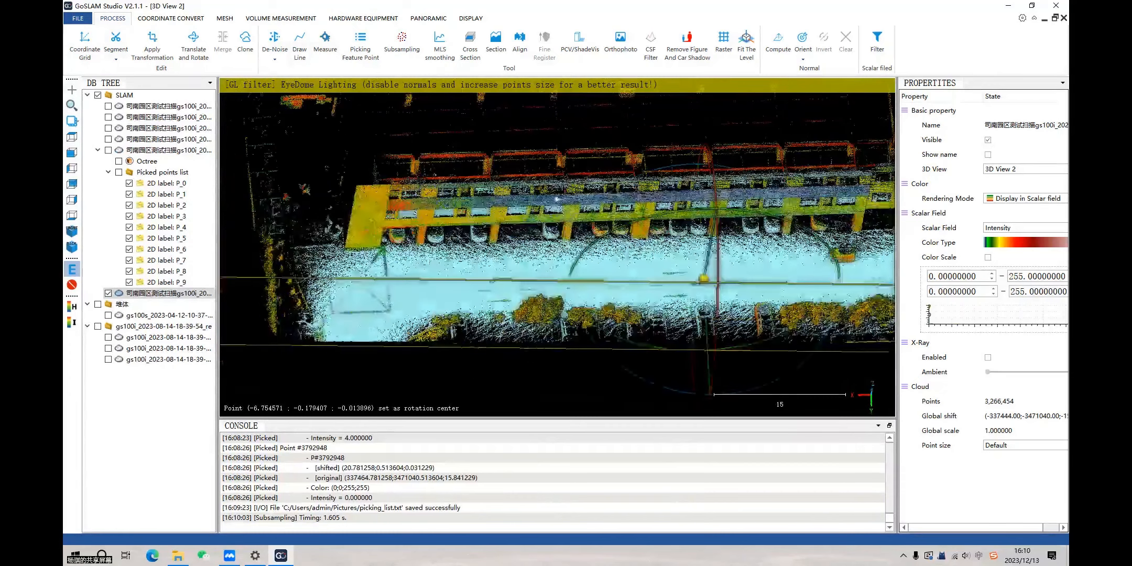
Smooth the subsampled cloud with Moving Least Squares at search radius 0.0800, polynomial order 2 and no upsampling, and select the resulting cloud
click(439, 46)
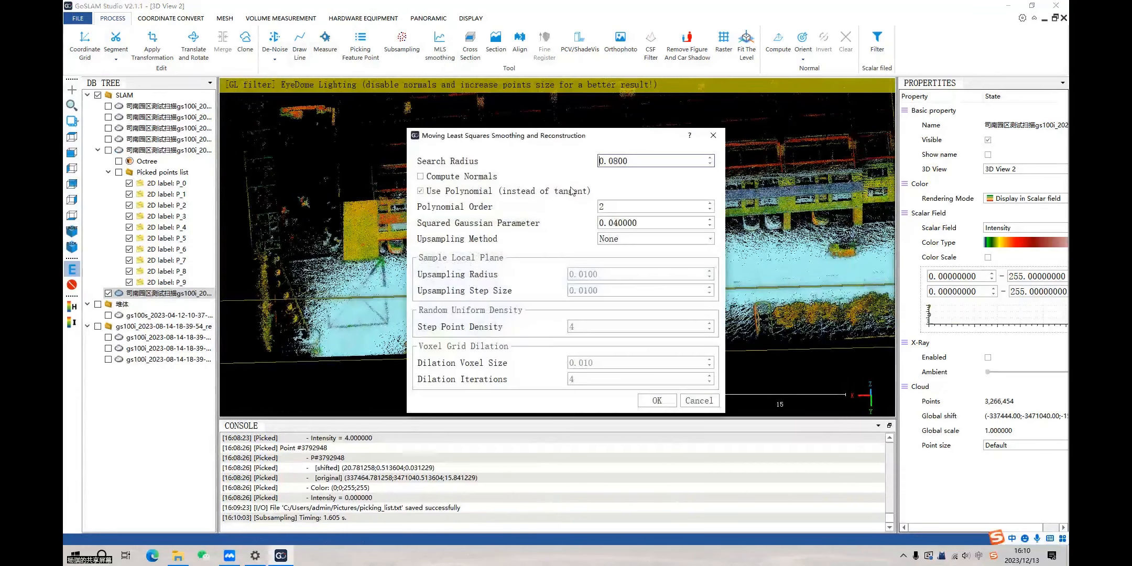
click(657, 399)
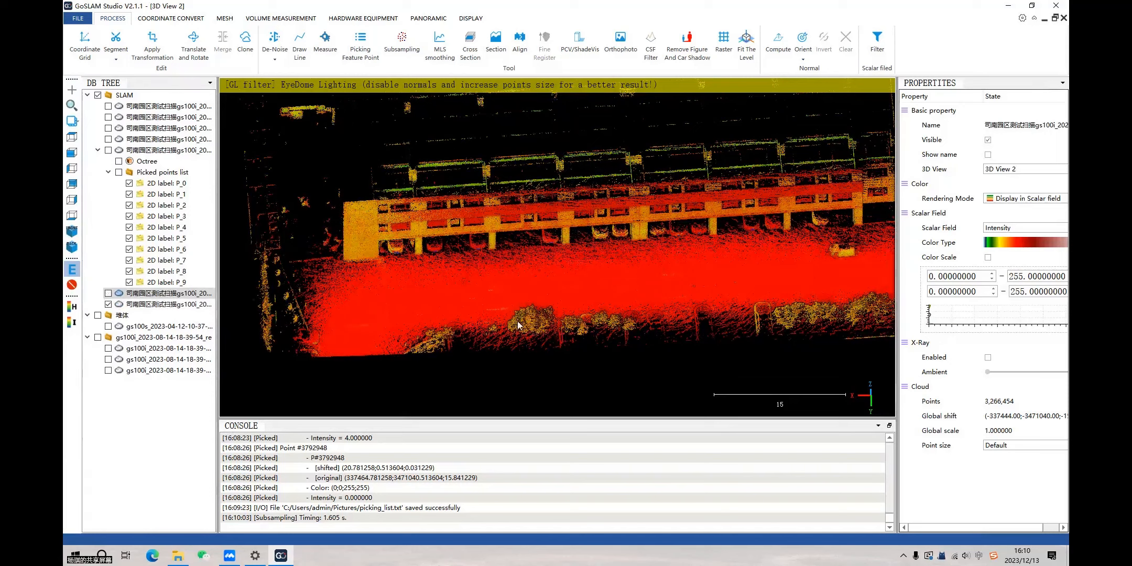
click(637, 308)
Examine the smoothed cloud around the building's end wall, the first facade columns and the street surface
scroll(637, 308, up, 6)
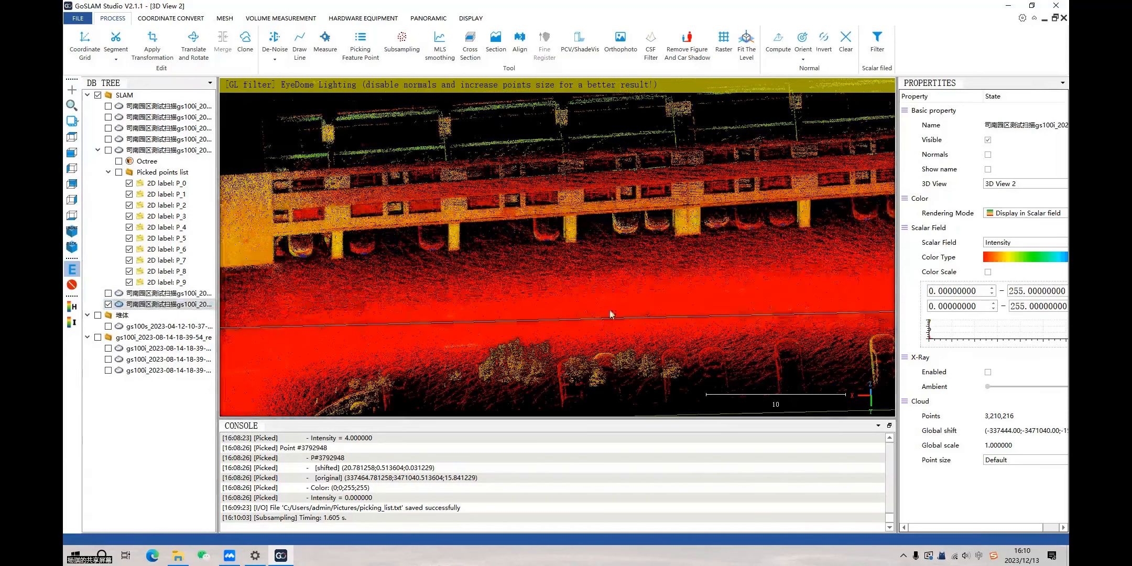
drag(608, 313, 561, 270)
scroll(359, 175, up, 3)
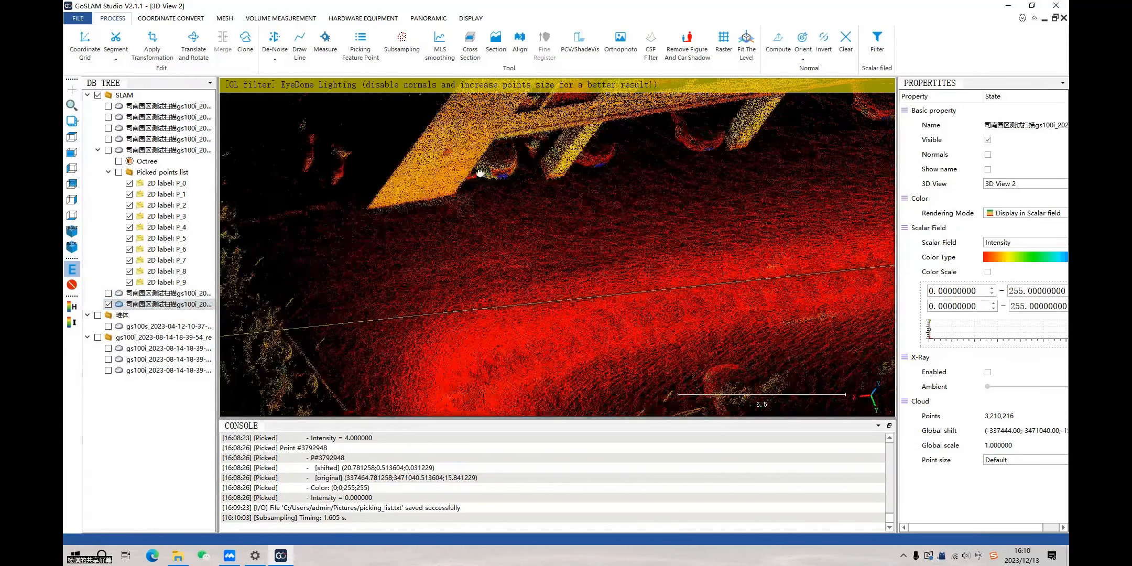
drag(359, 175, 652, 285)
double_click(646, 332)
scroll(652, 284, down, 3)
double_click(652, 284)
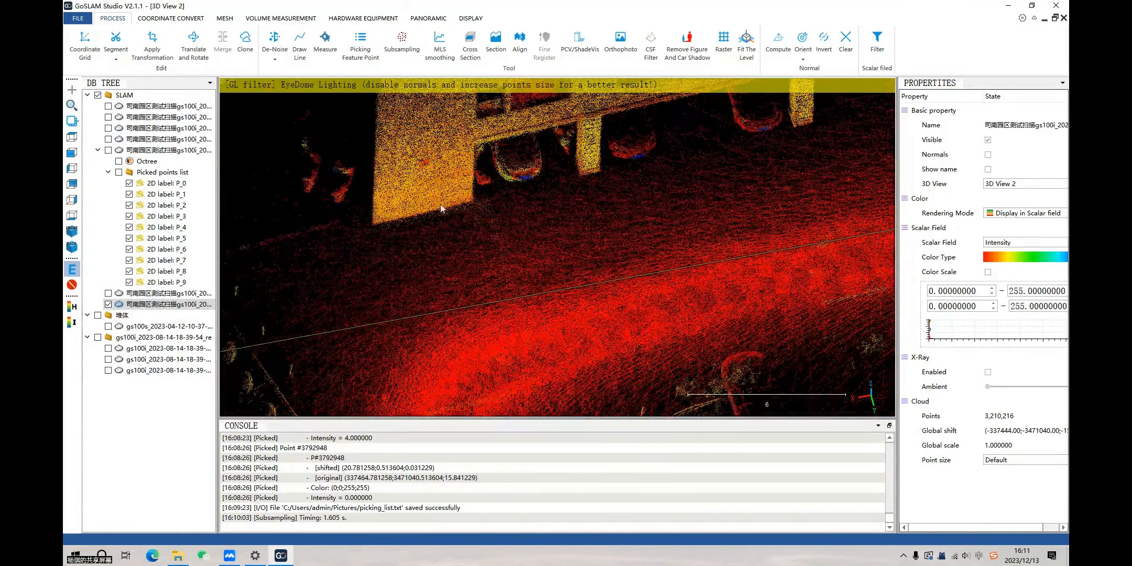
double_click(422, 189)
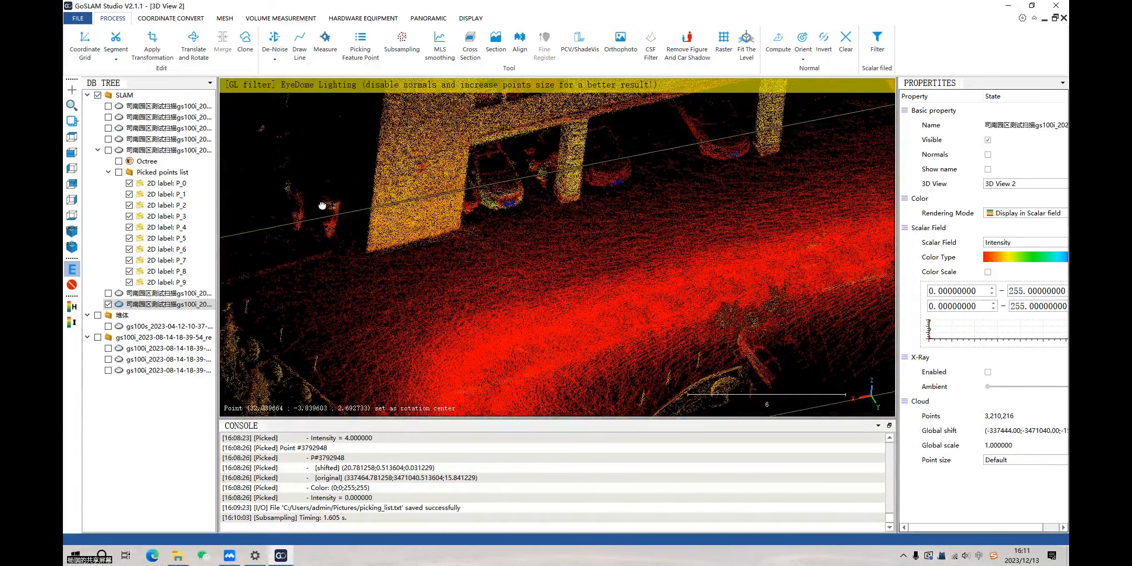
drag(323, 175, 594, 248)
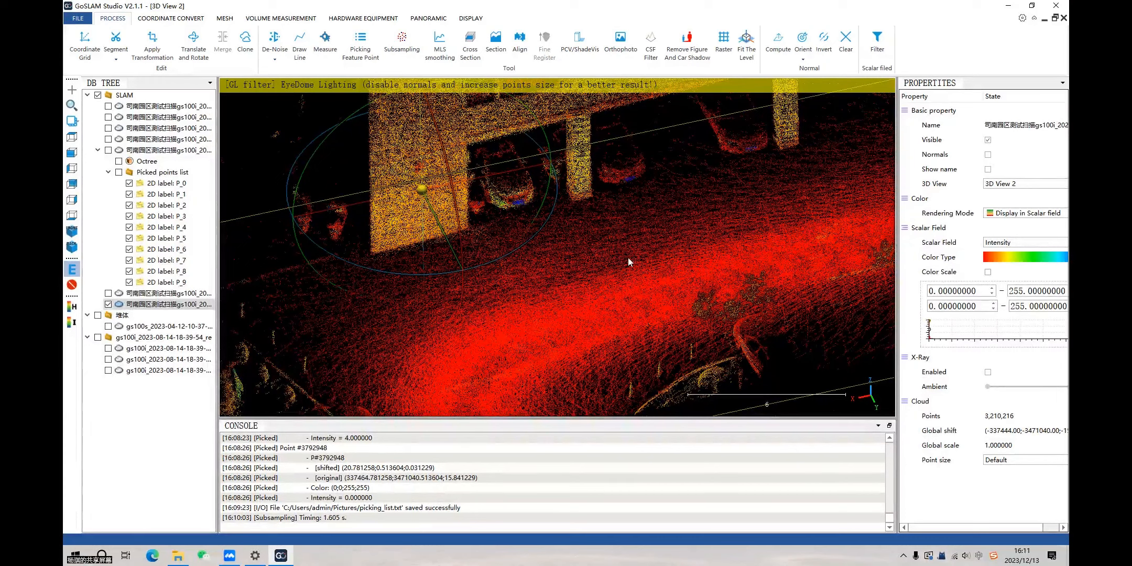
Recolour the smoothed cloud's intensity field with the green-yellow-red-brown color type used on the subsampled cloud and inspect the facade
drag(901, 247, 917, 247)
scroll(704, 257, down, 5)
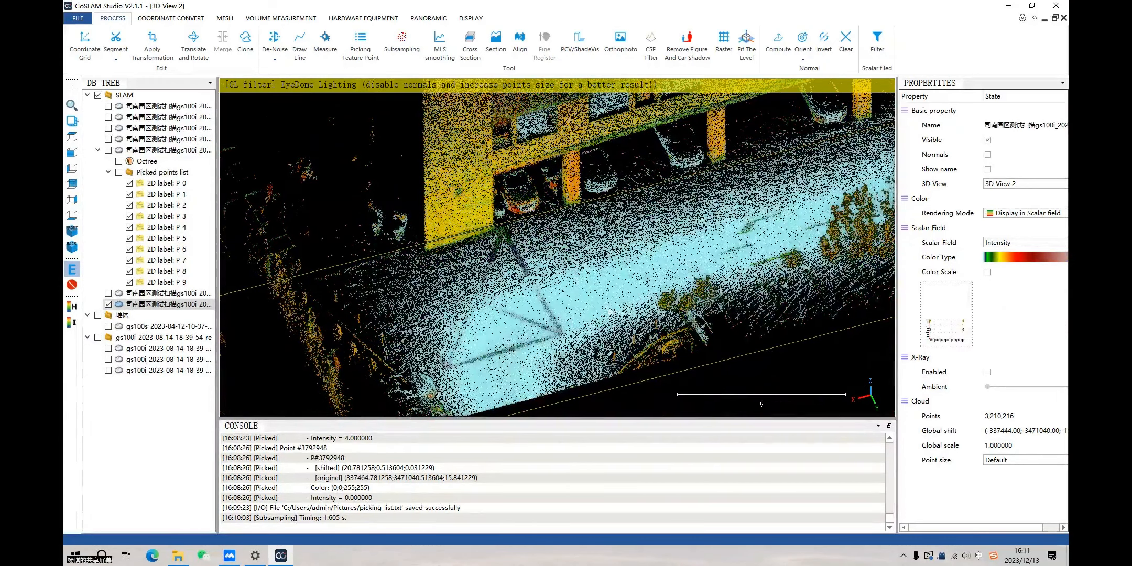
right_drag(611, 314, 610, 288)
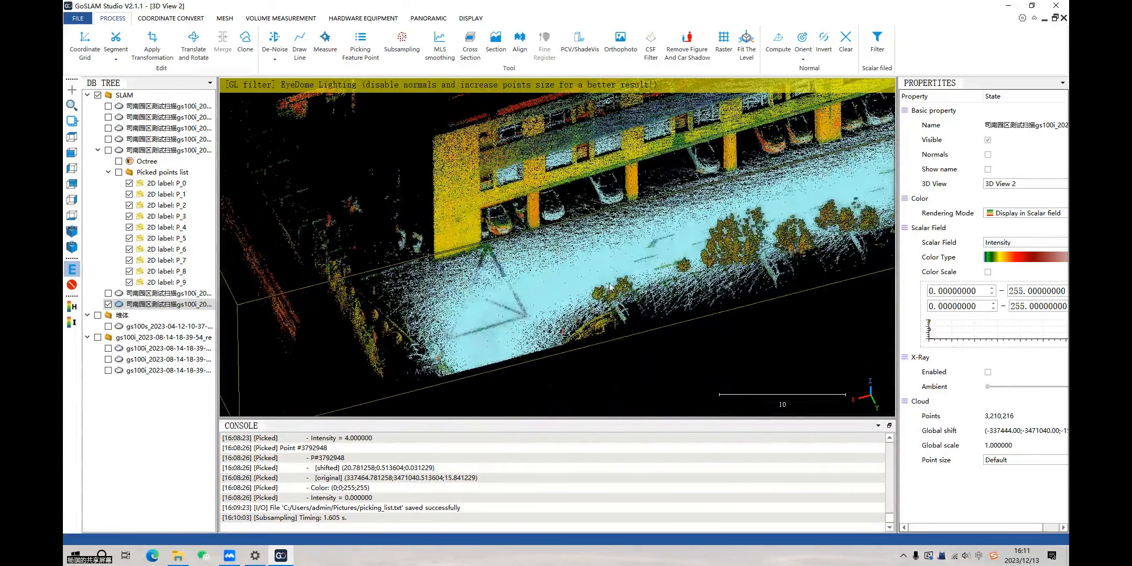
scroll(708, 327, up, 3)
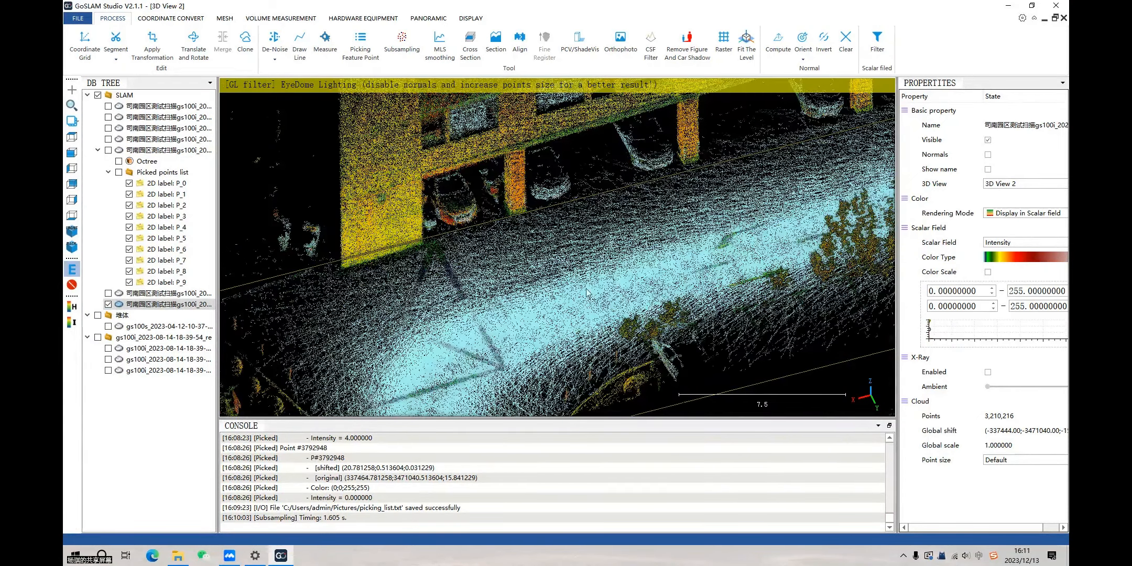
scroll(631, 308, up, 5)
scroll(706, 329, down, 8)
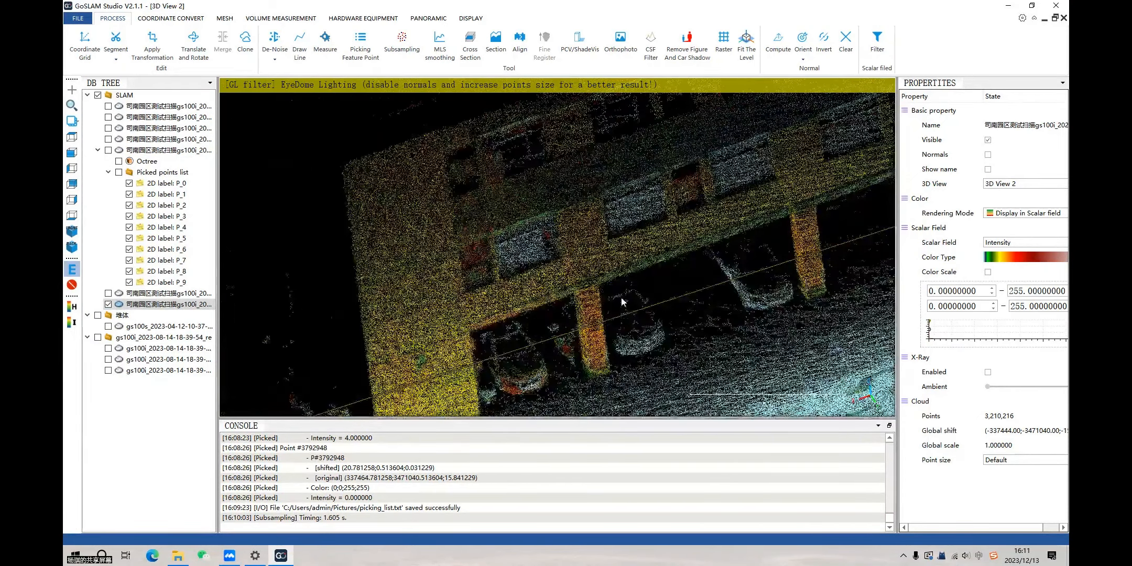
double_click(685, 269)
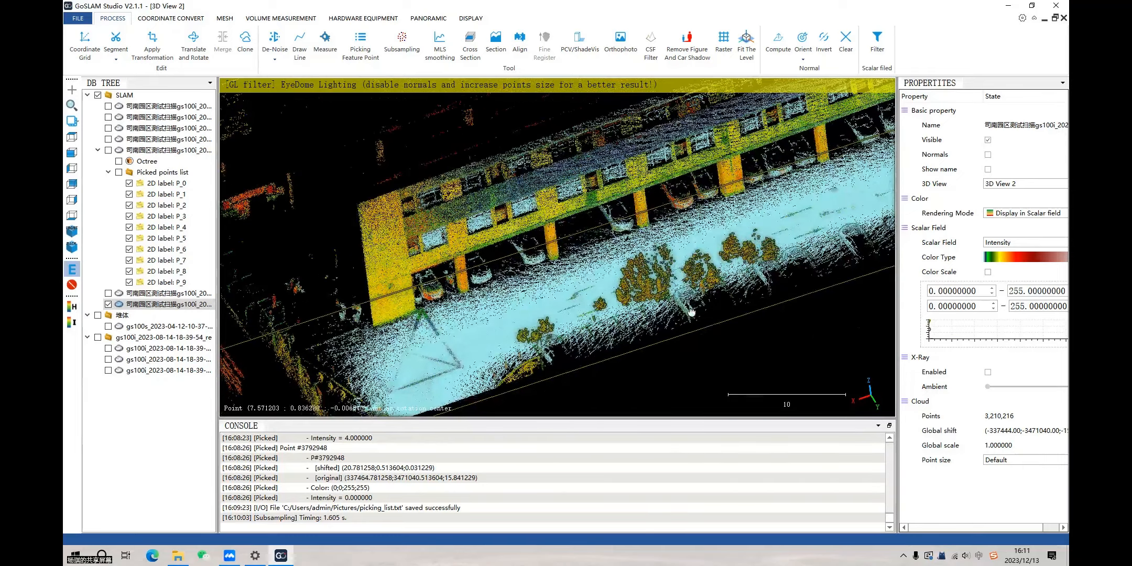
drag(717, 327, 728, 338)
scroll(456, 250, down, 2)
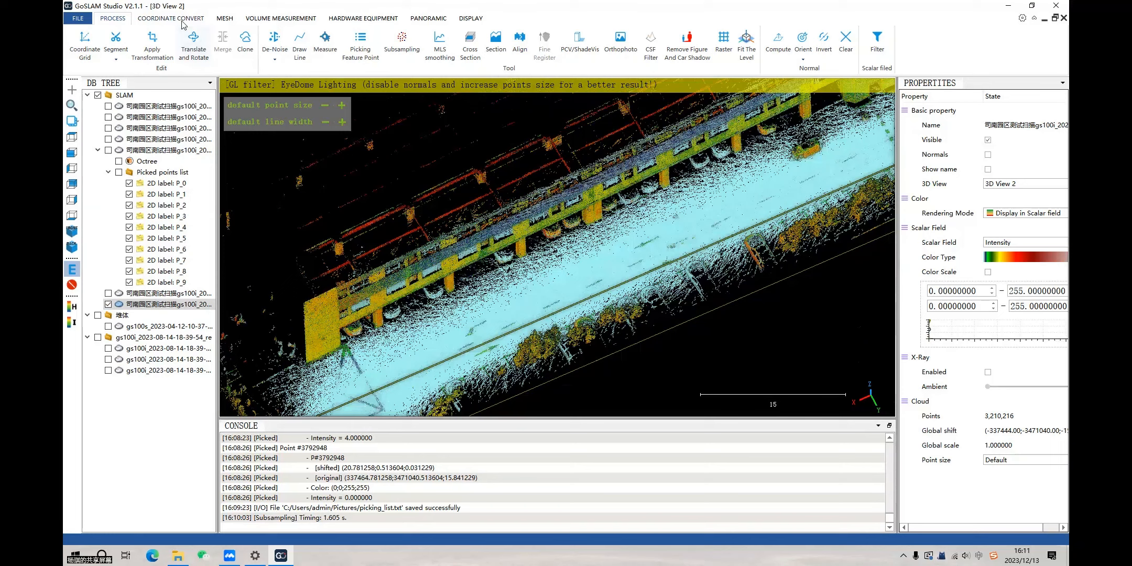
Open the Coordinate Projection settings for the smoothed cloud
click(173, 19)
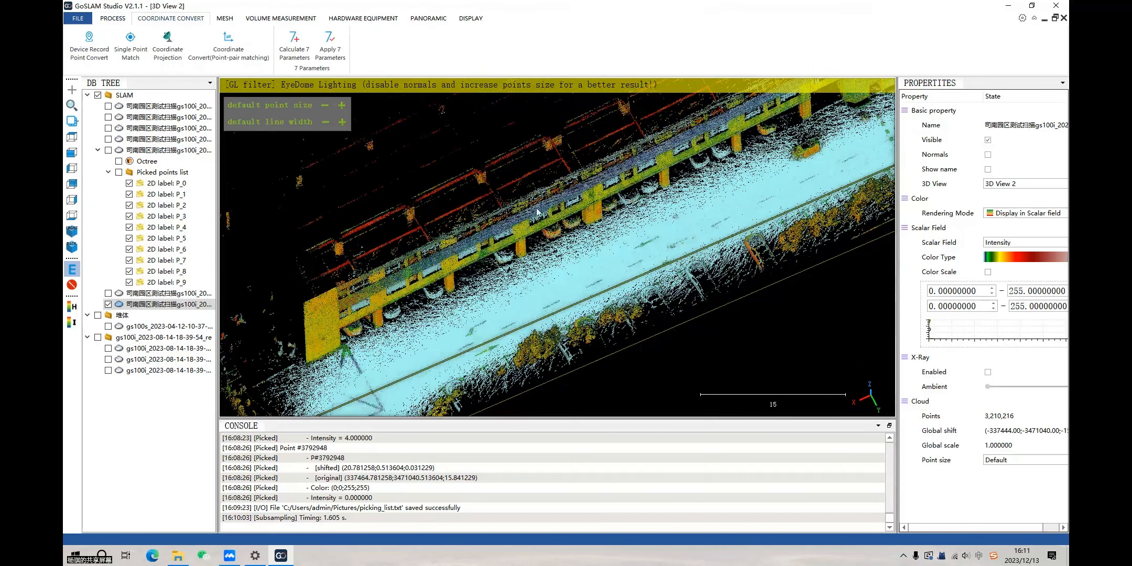
drag(595, 230, 611, 256)
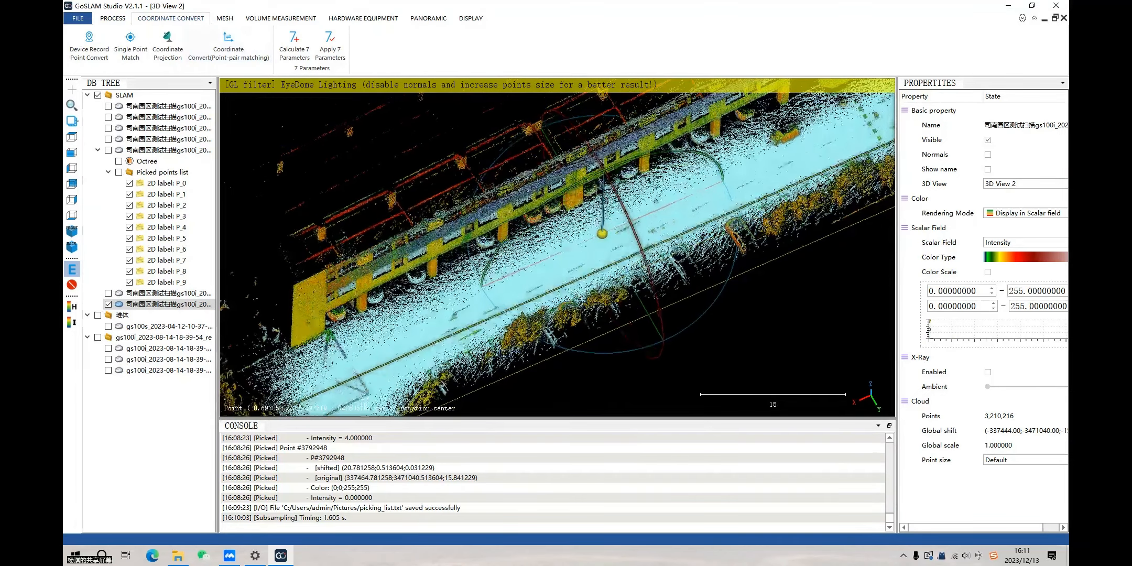
click(168, 44)
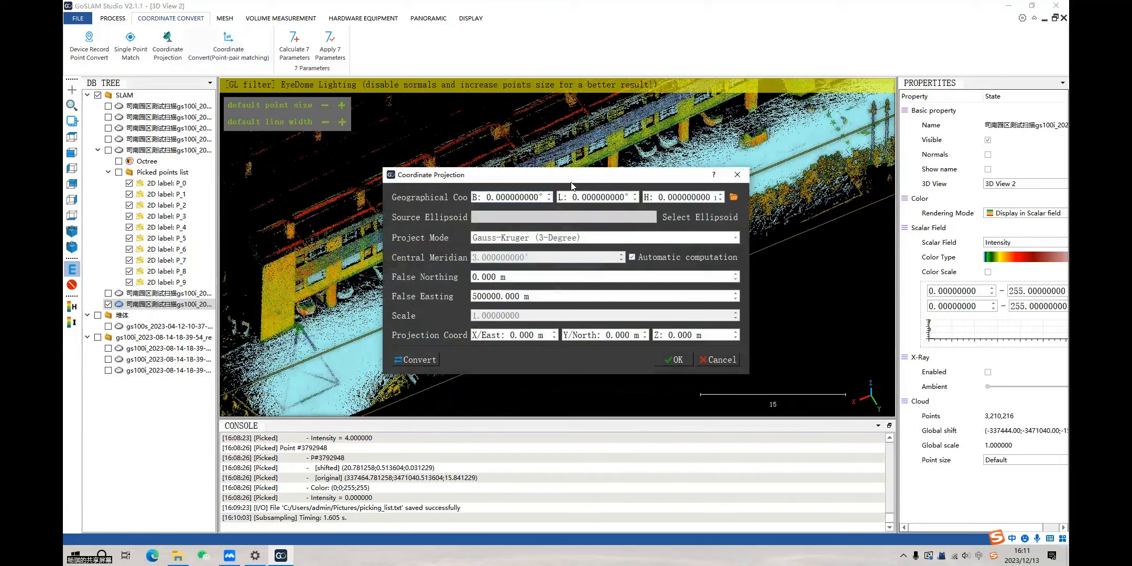
click(733, 197)
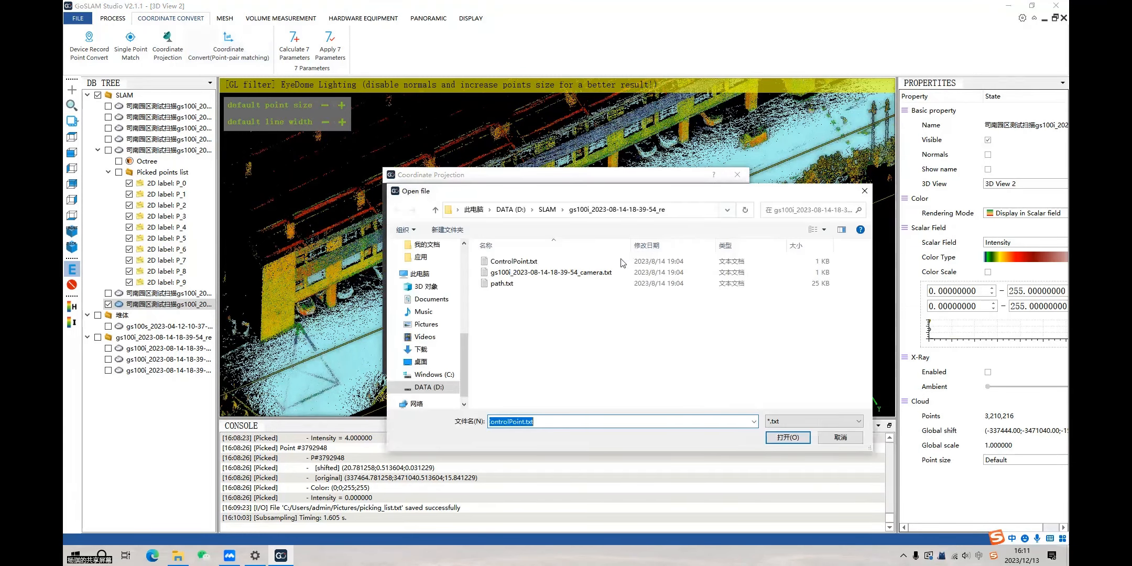
click(547, 210)
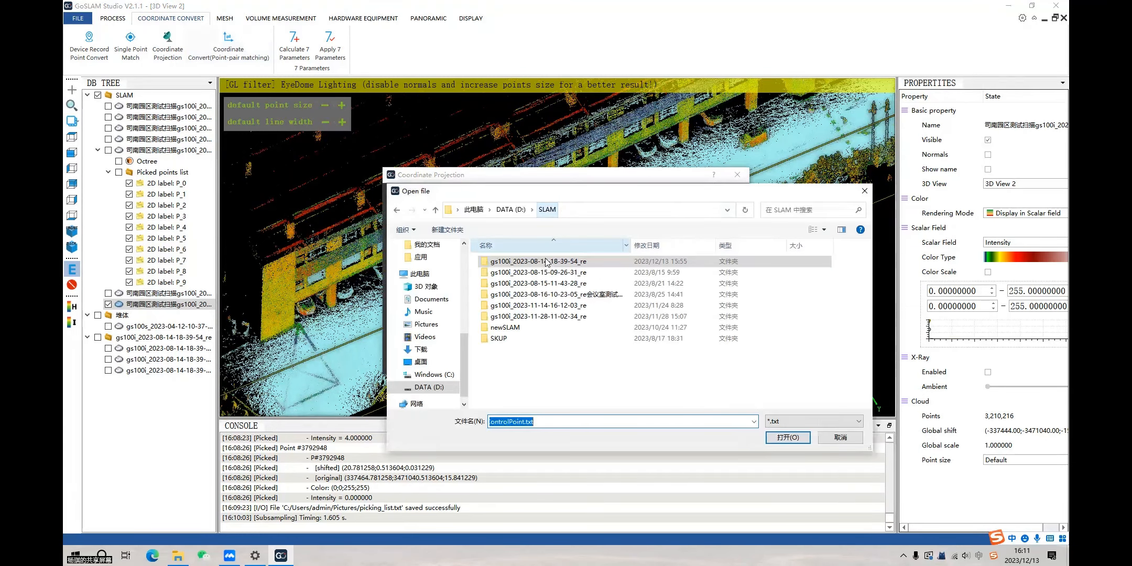
double_click(541, 264)
double_click(542, 262)
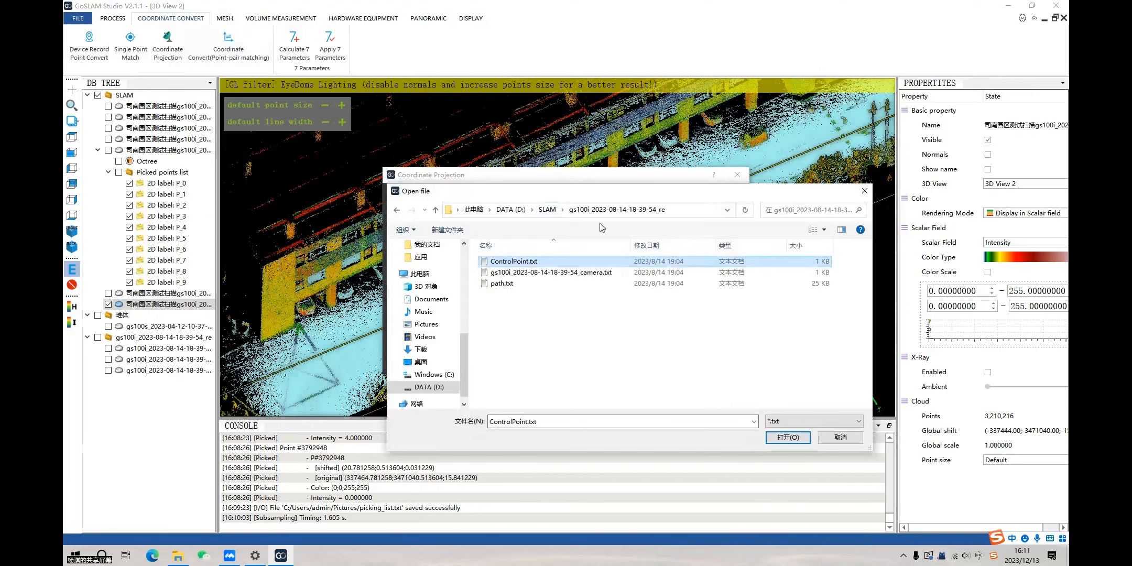
click(734, 197)
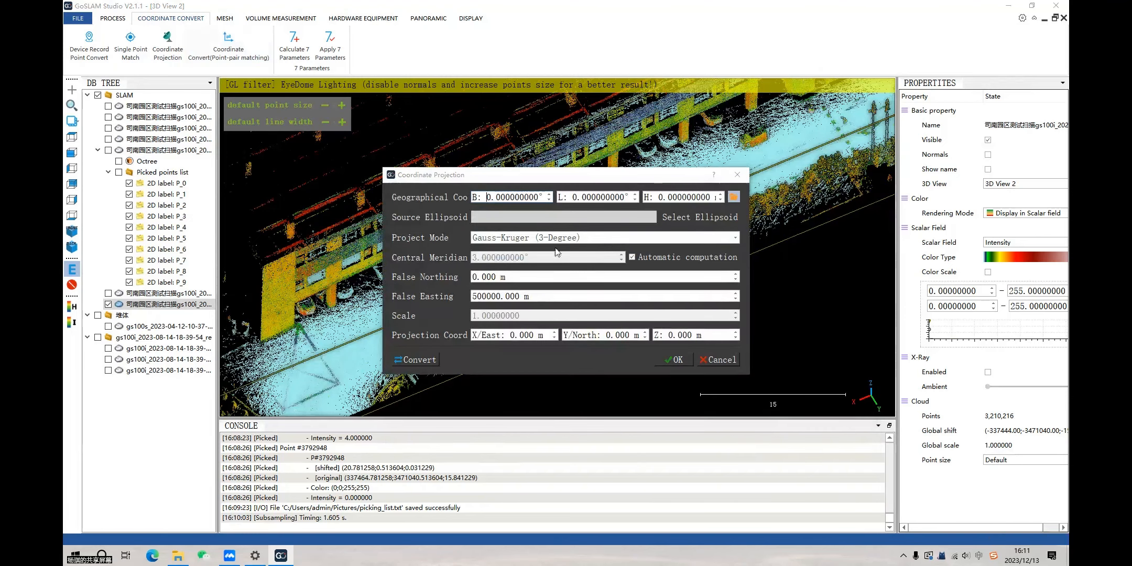
click(552, 211)
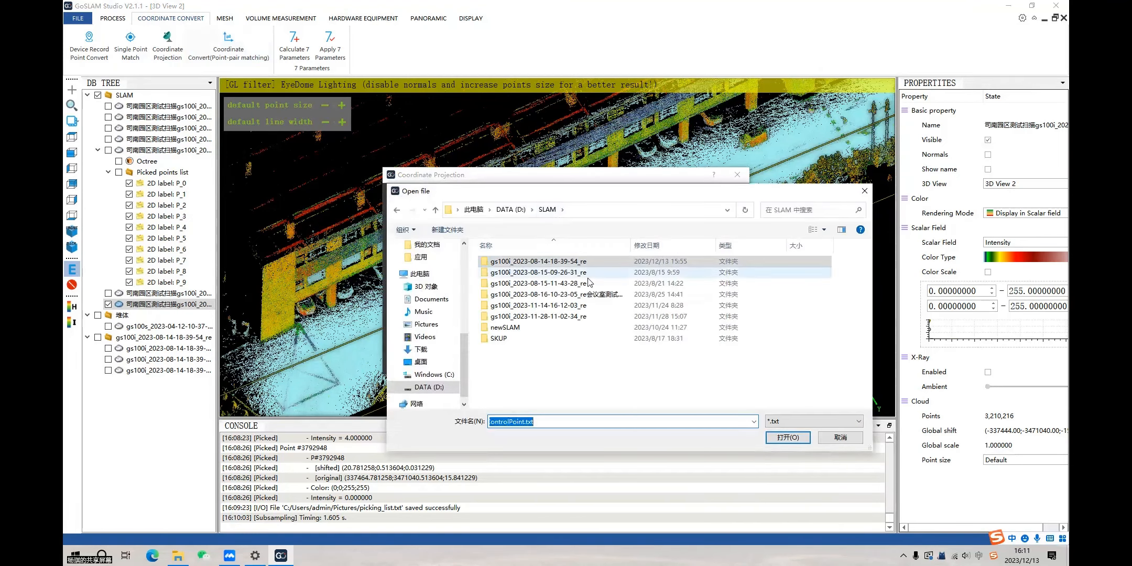
click(663, 272)
double_click(676, 260)
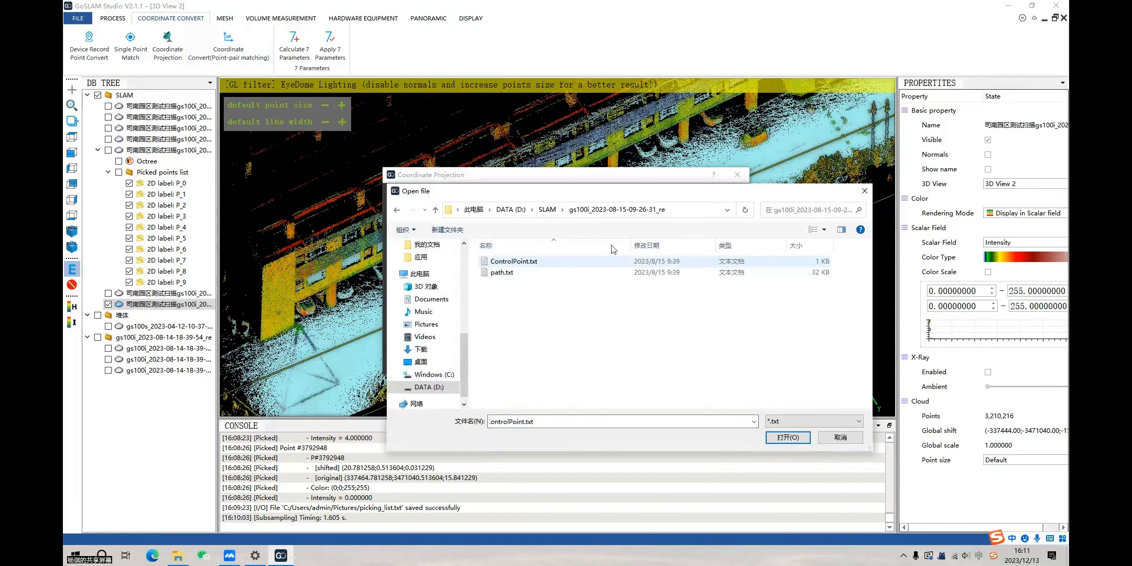
click(734, 197)
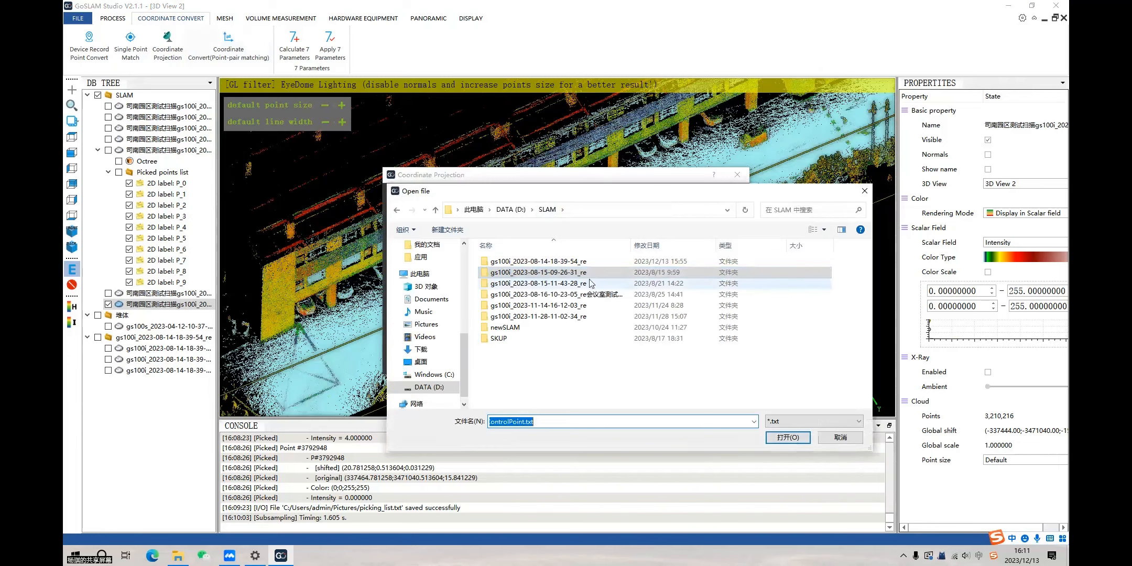
double_click(587, 284)
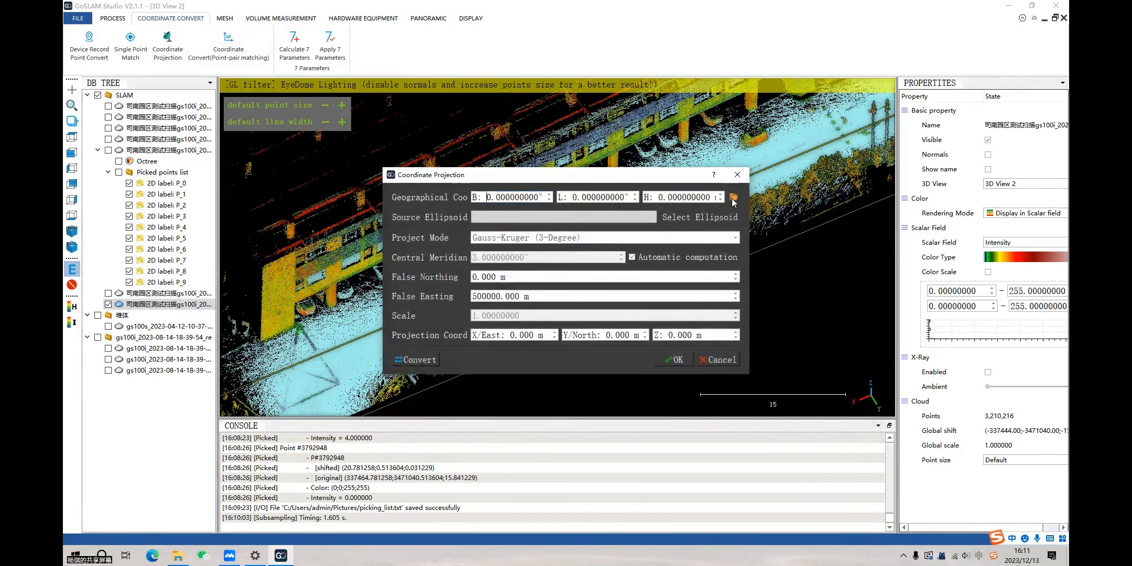
click(734, 197)
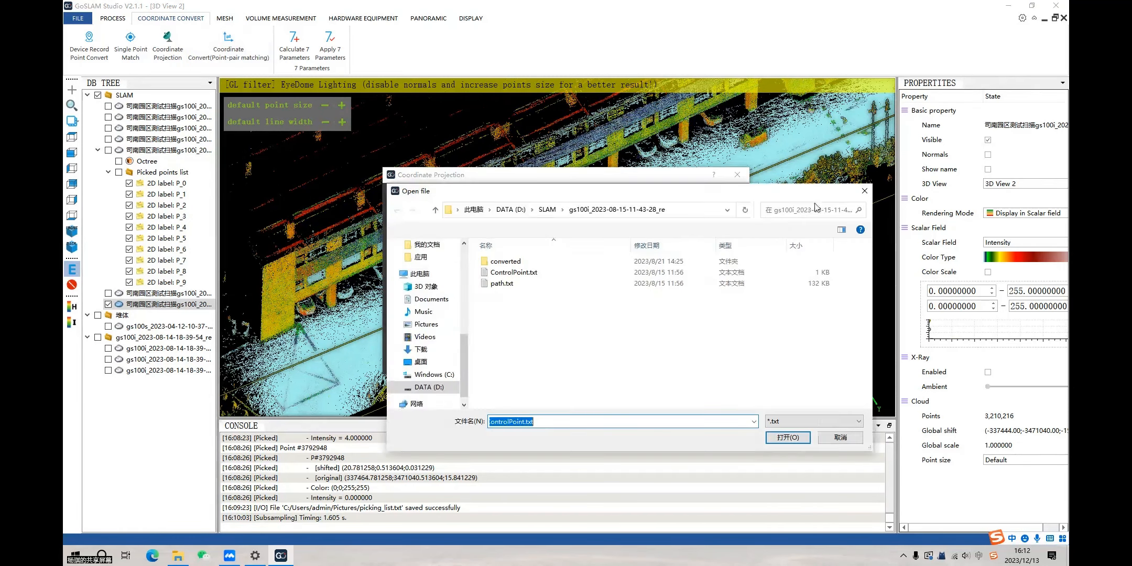
click(864, 191)
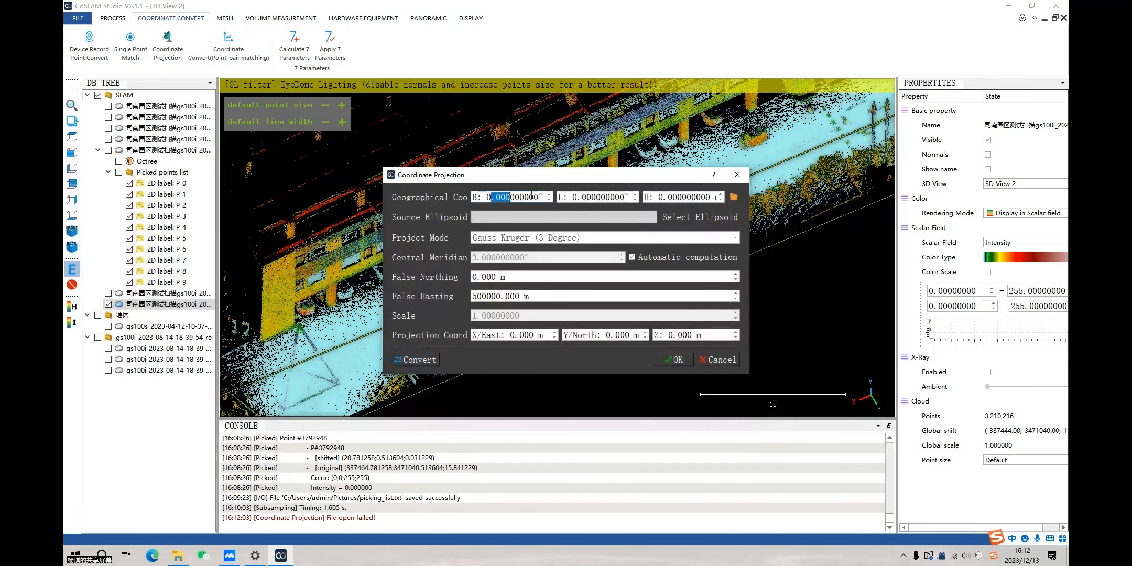
click(587, 197)
click(734, 197)
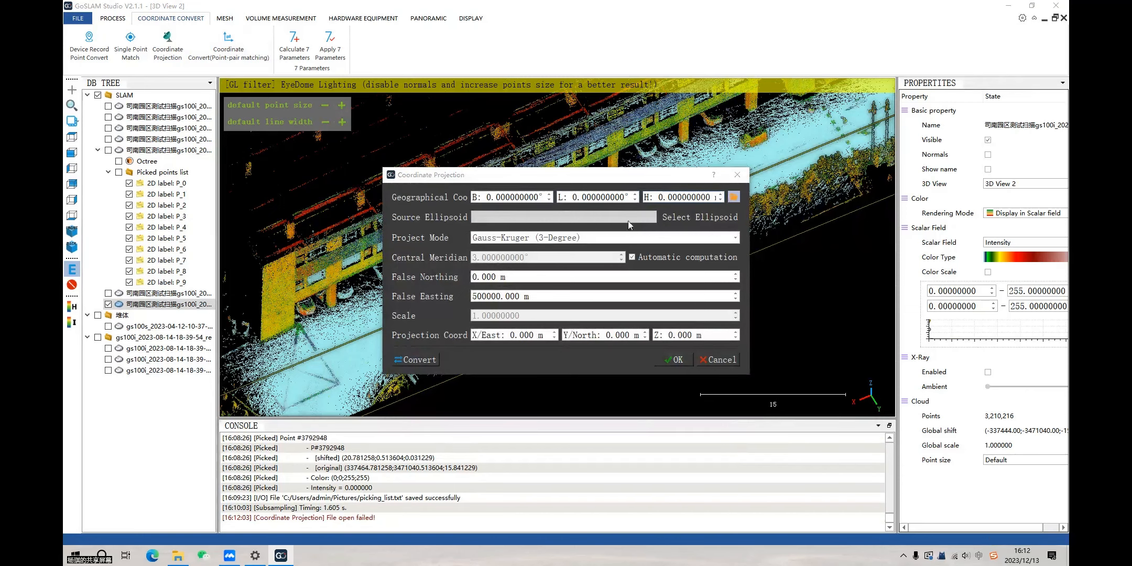
click(547, 209)
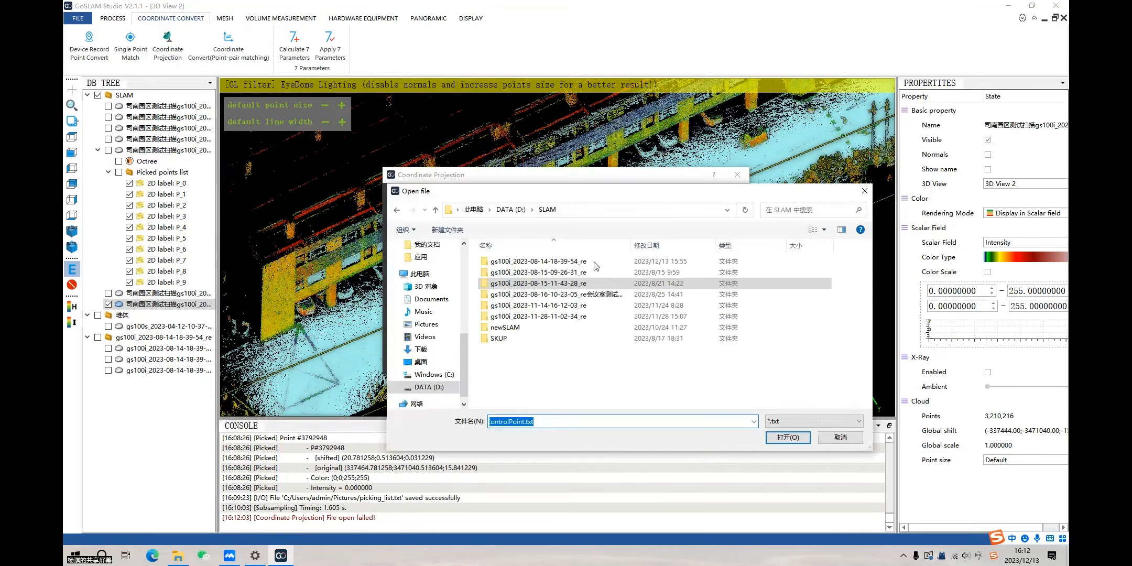
double_click(596, 310)
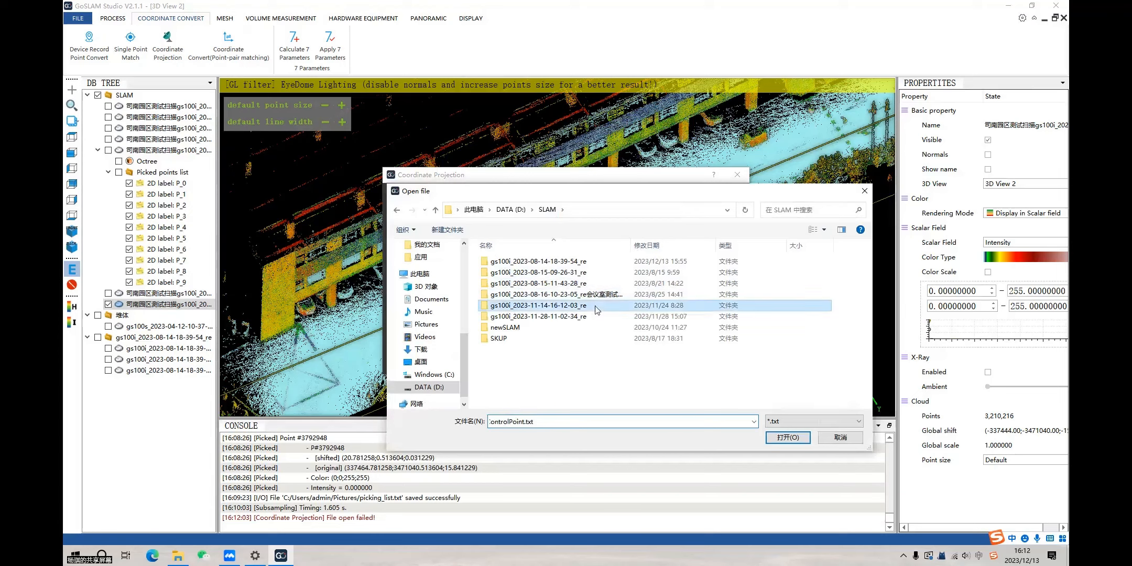
click(547, 210)
double_click(557, 305)
double_click(565, 260)
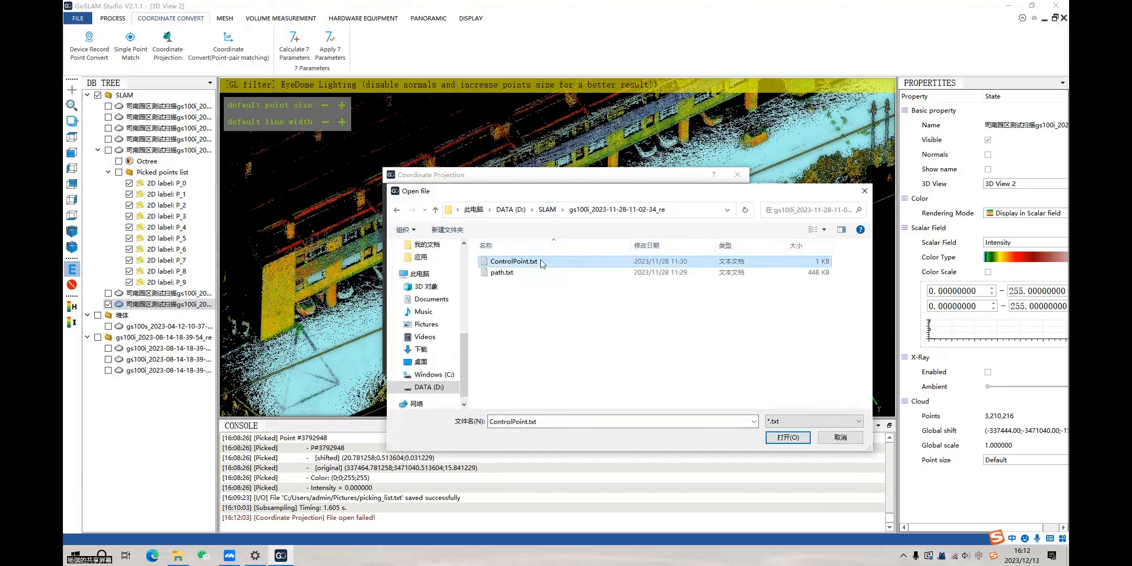
click(733, 198)
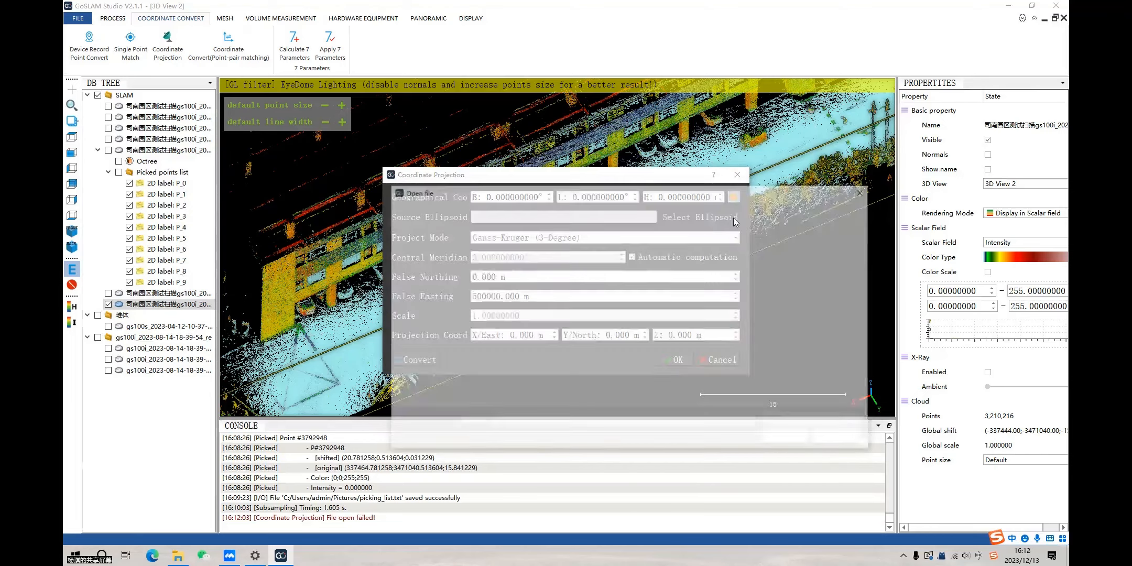
click(861, 192)
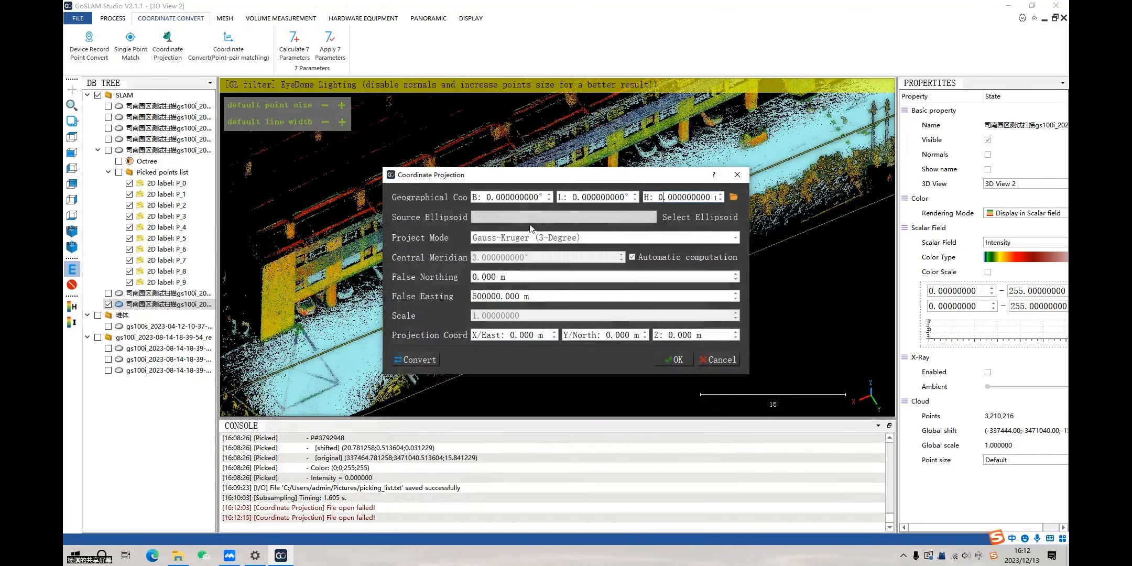
Find WGS 84 (EPSG:4326) among the geographic coordinate systems and set it as the projection's source ellipsoid
click(703, 216)
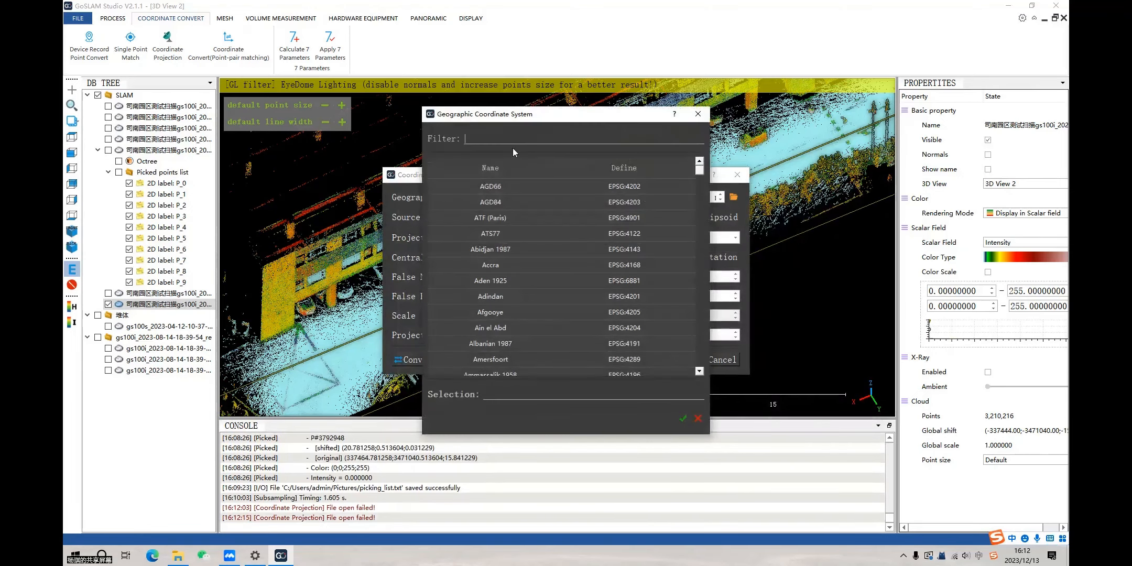
text(WGS)
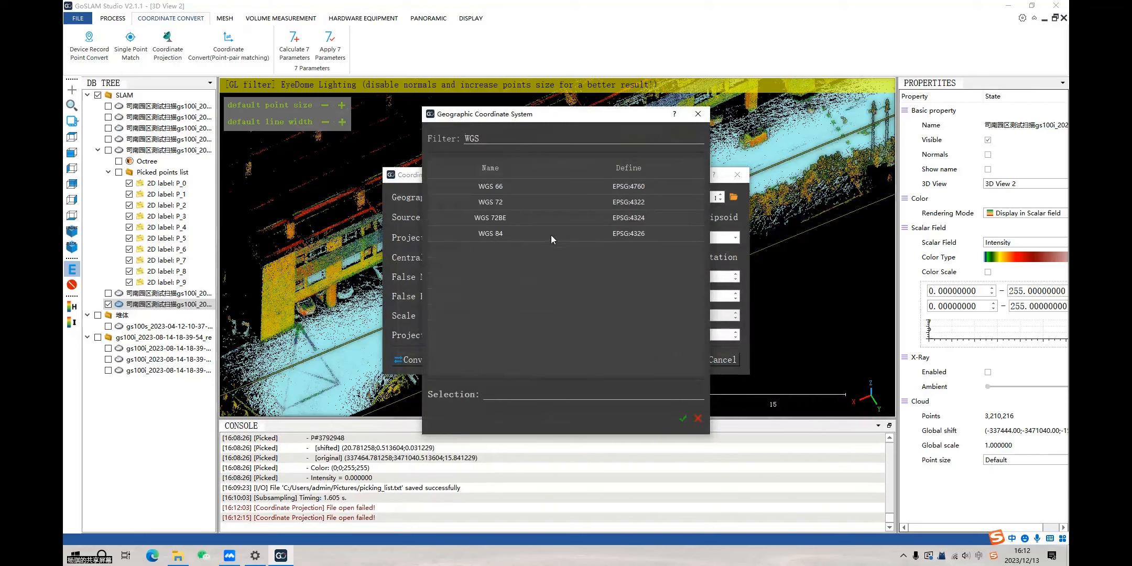
click(550, 235)
click(684, 420)
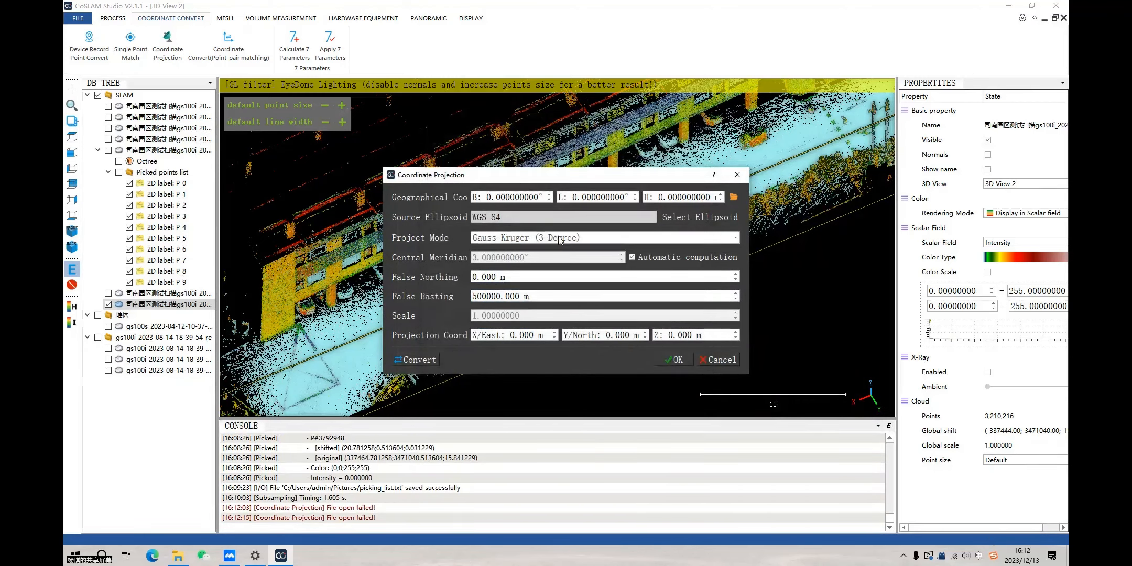
Review the projection's project mode, false northing and false easting settings, and close the coordinate projection dialog
click(486, 238)
click(507, 239)
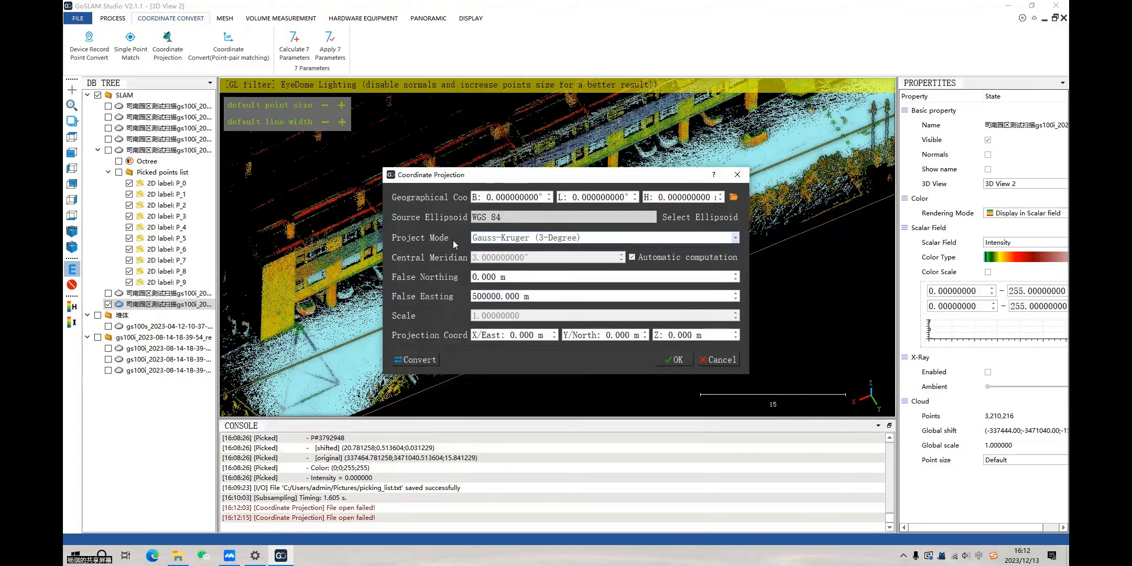
click(495, 276)
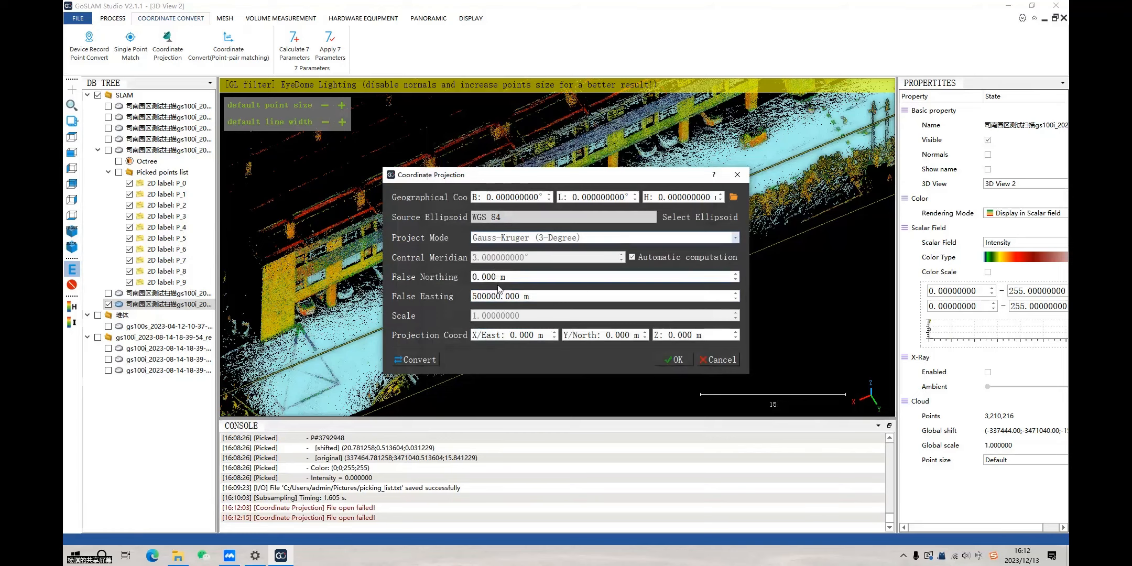
click(501, 297)
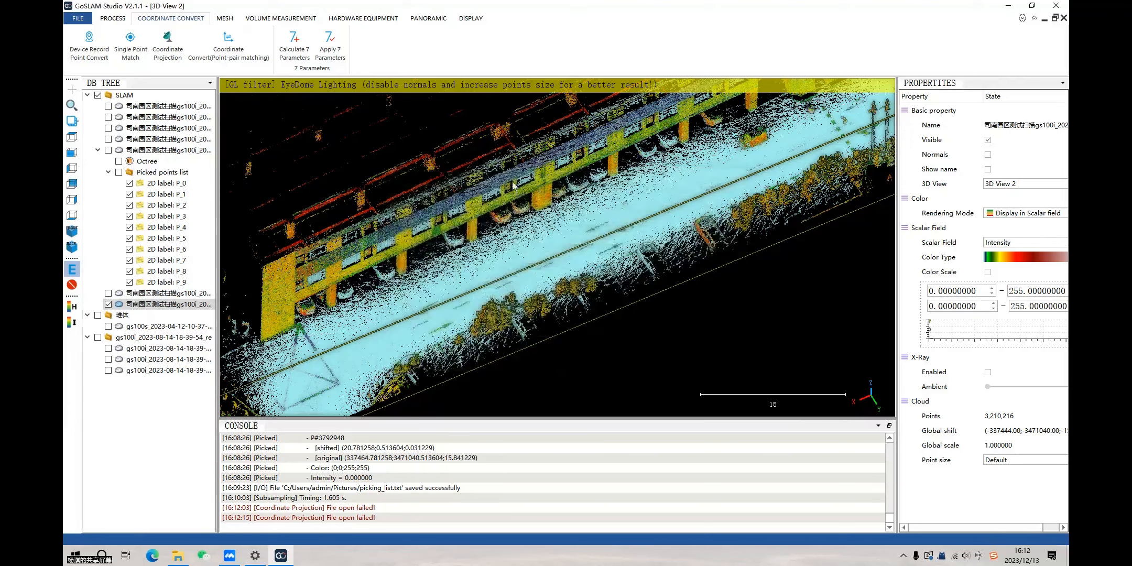
Examine the scanned building, road and roadside vegetation in the point cloud from several angles and distances
scroll(565, 215, down, 3)
double_click(560, 239)
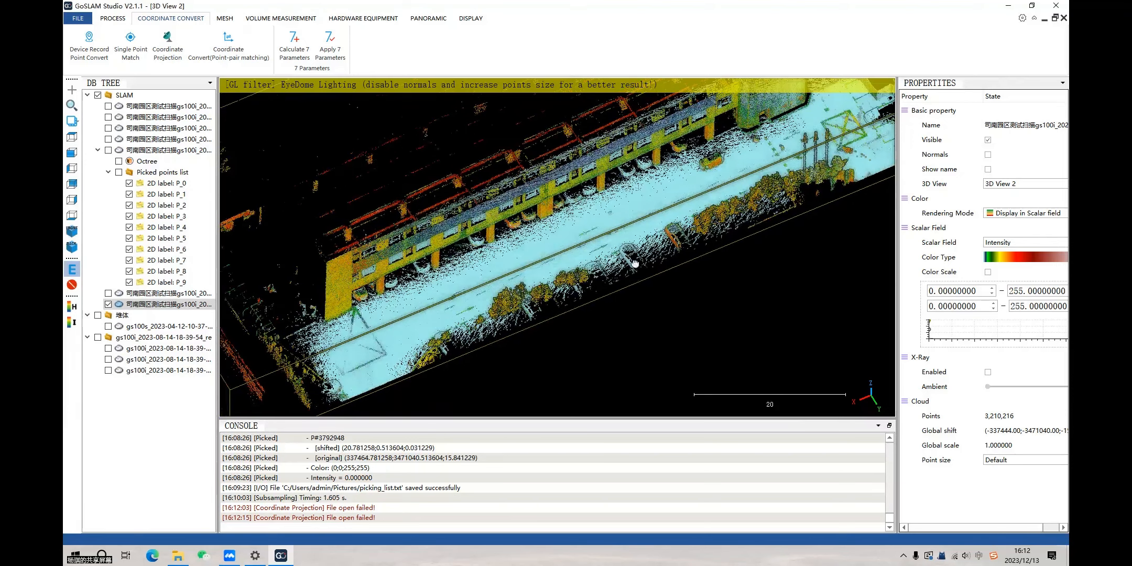
drag(624, 201, 599, 274)
scroll(553, 273, down, 2)
double_click(567, 249)
scroll(594, 253, up, 2)
scroll(598, 264, up, 1)
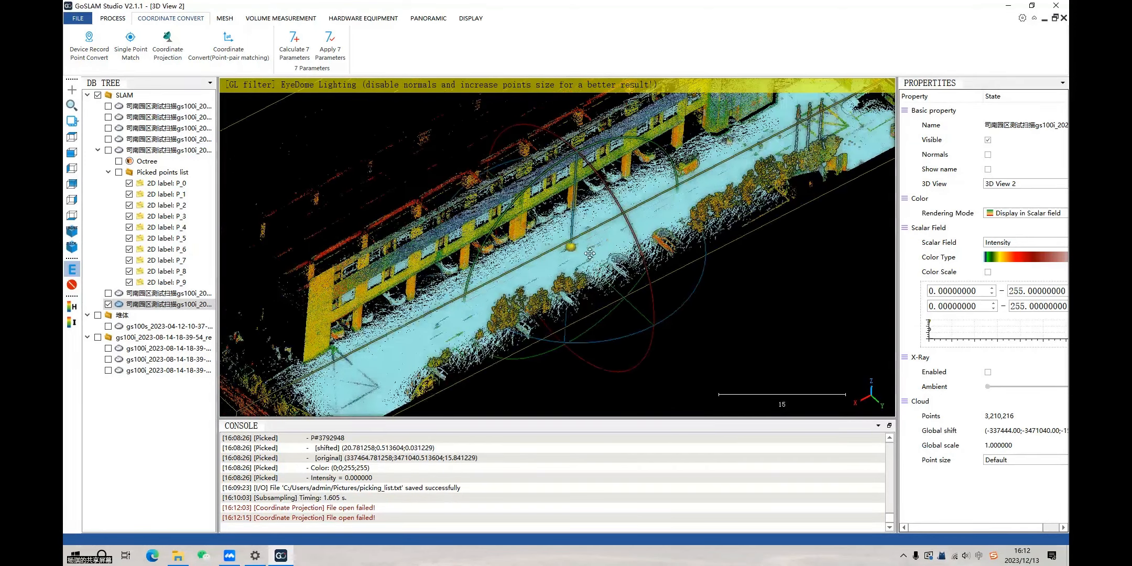
right_drag(603, 231, 598, 223)
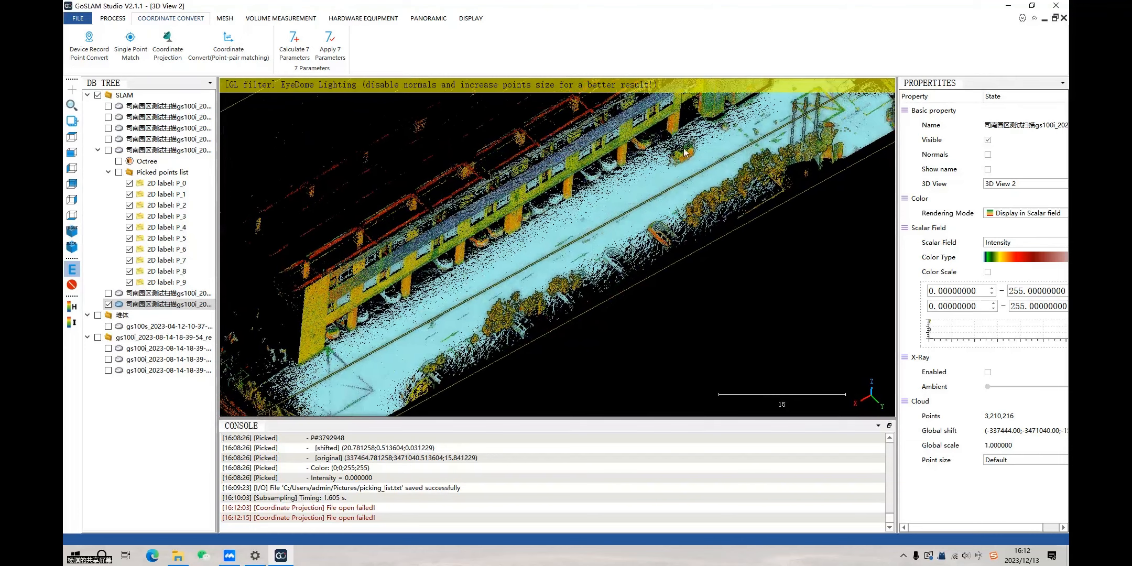
drag(440, 345, 477, 315)
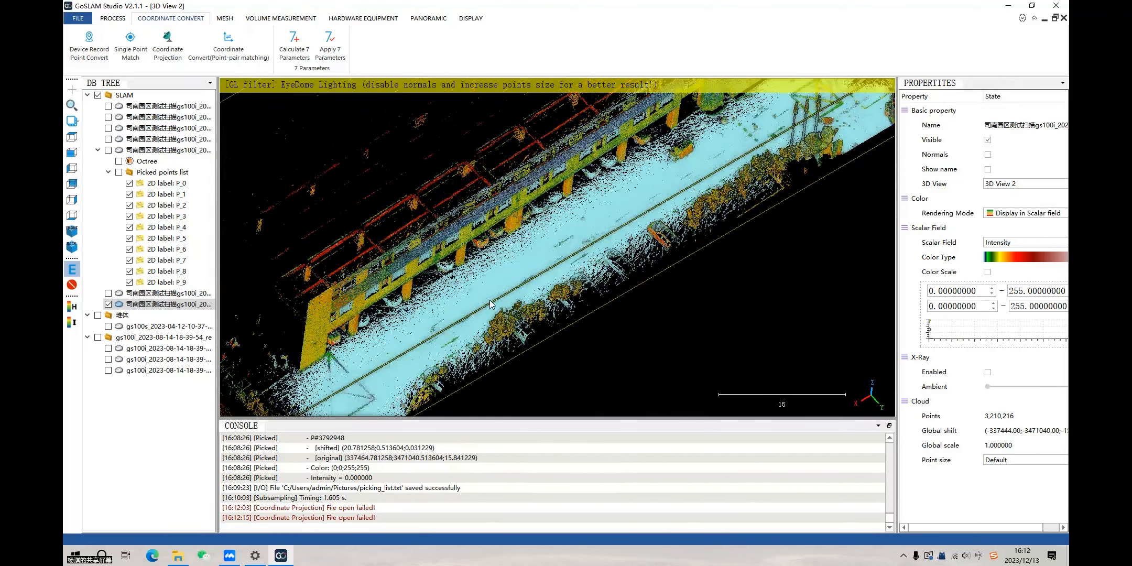
scroll(227, 137, down, 3)
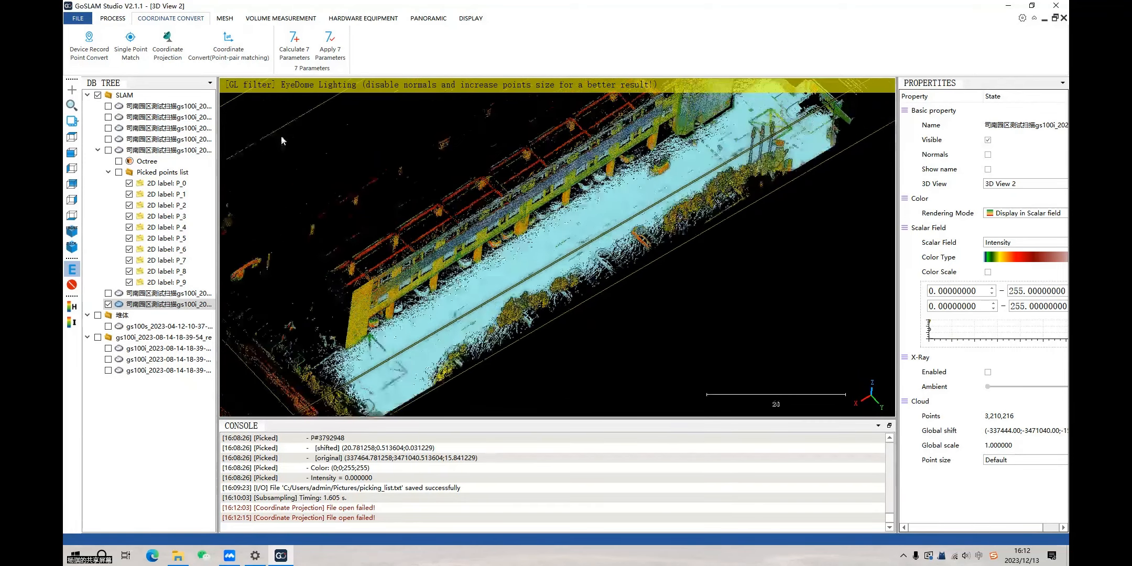
Open the point-pair matching coordinate conversion, review its source and target coordinate settings, and close it without converting
click(242, 59)
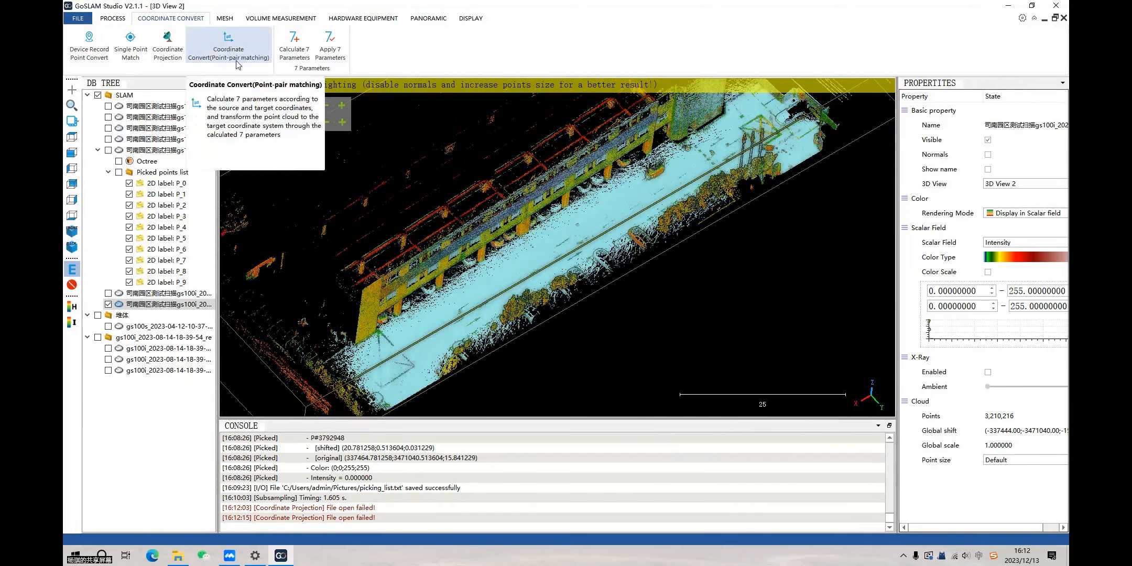
click(252, 65)
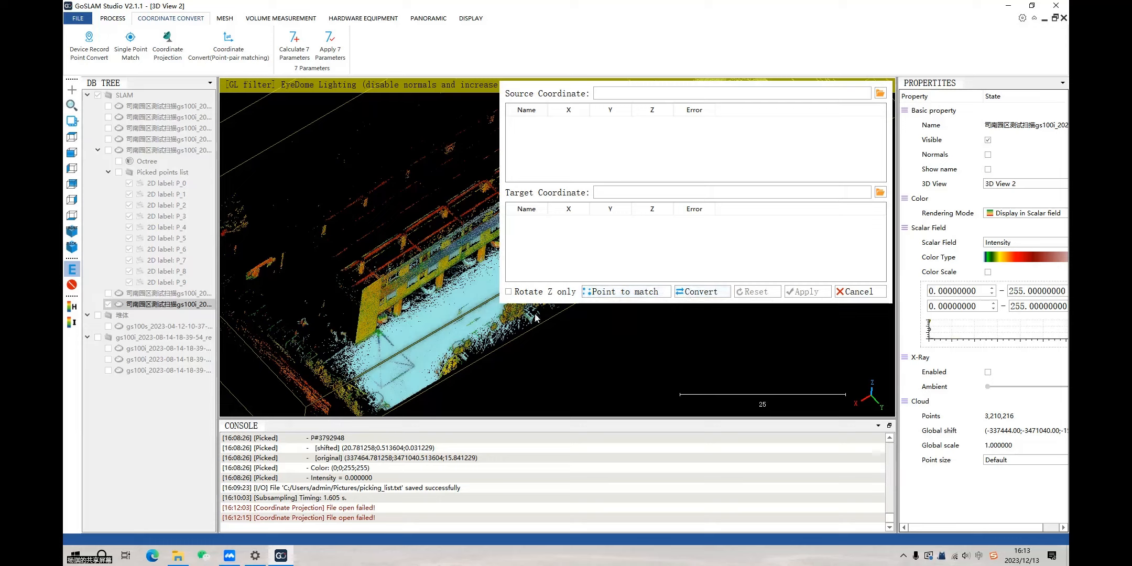
click(858, 292)
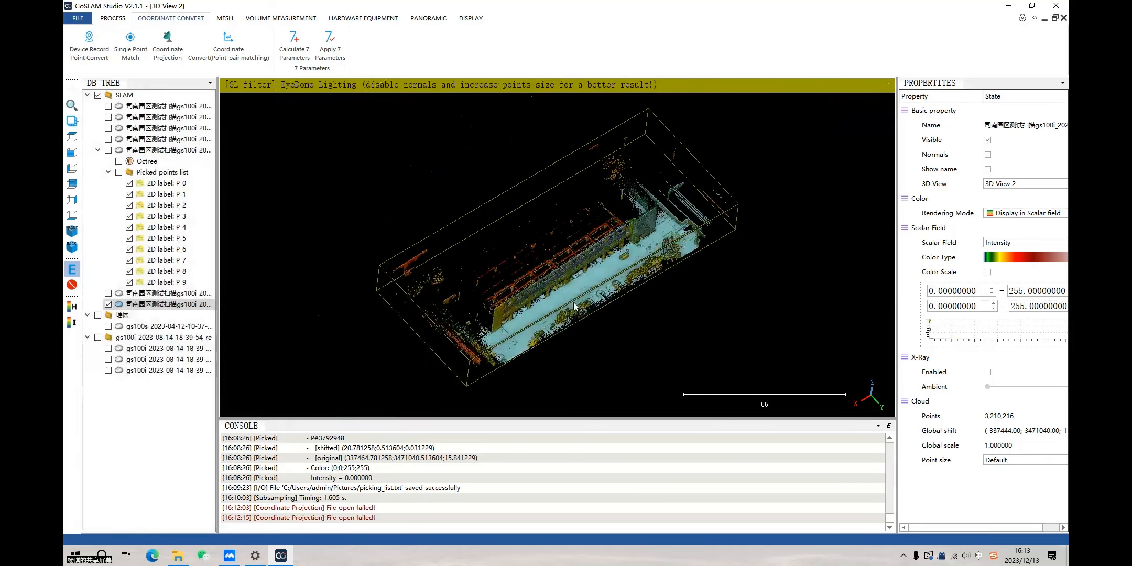
scroll(577, 292, up, 3)
double_click(559, 300)
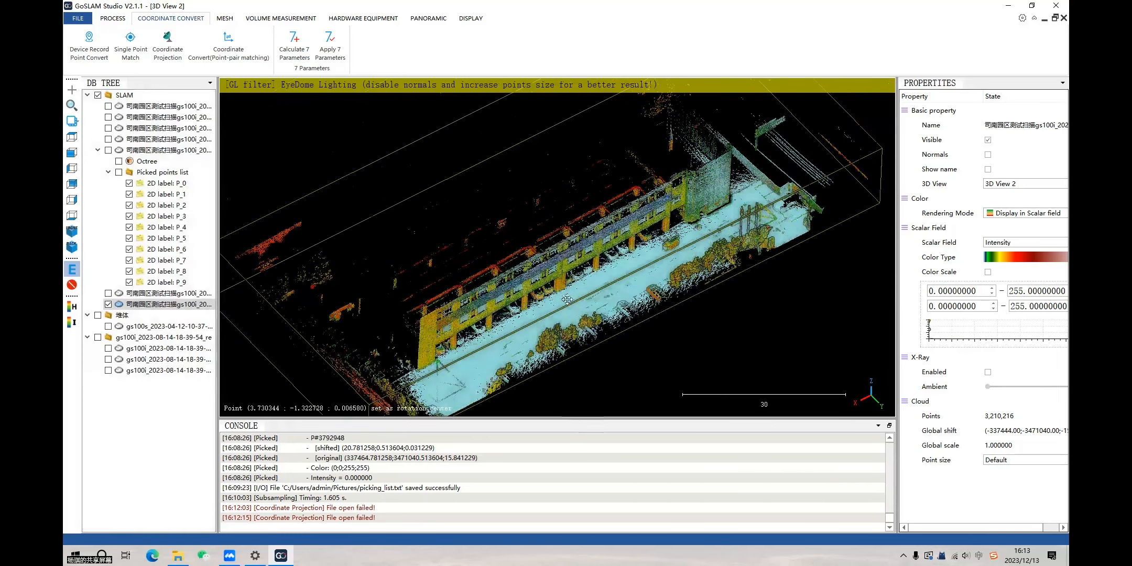
drag(564, 297, 557, 234)
scroll(546, 240, up, 5)
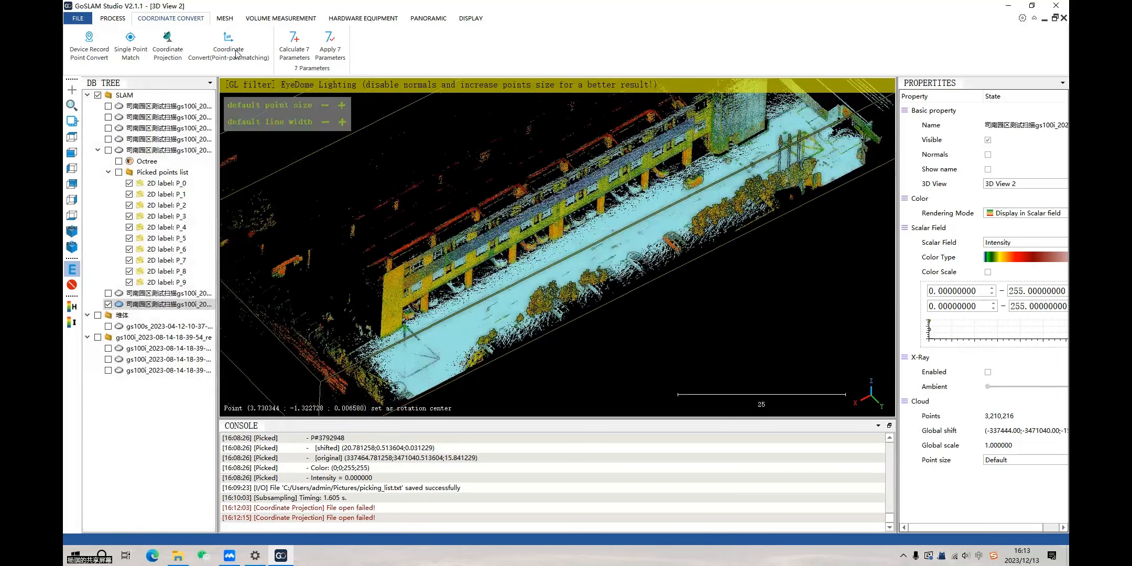
click(258, 59)
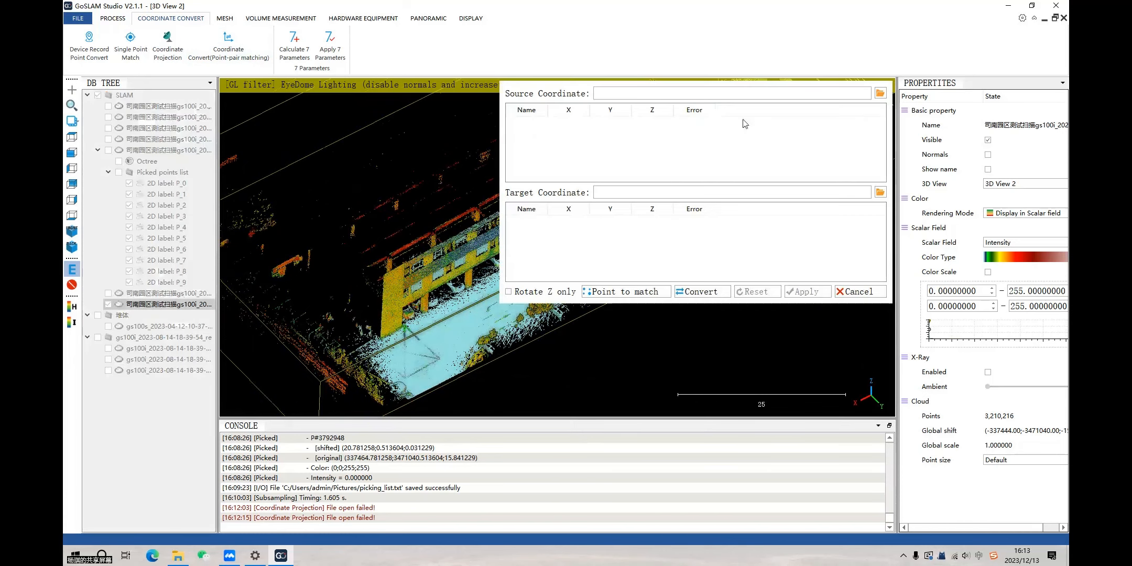
click(880, 94)
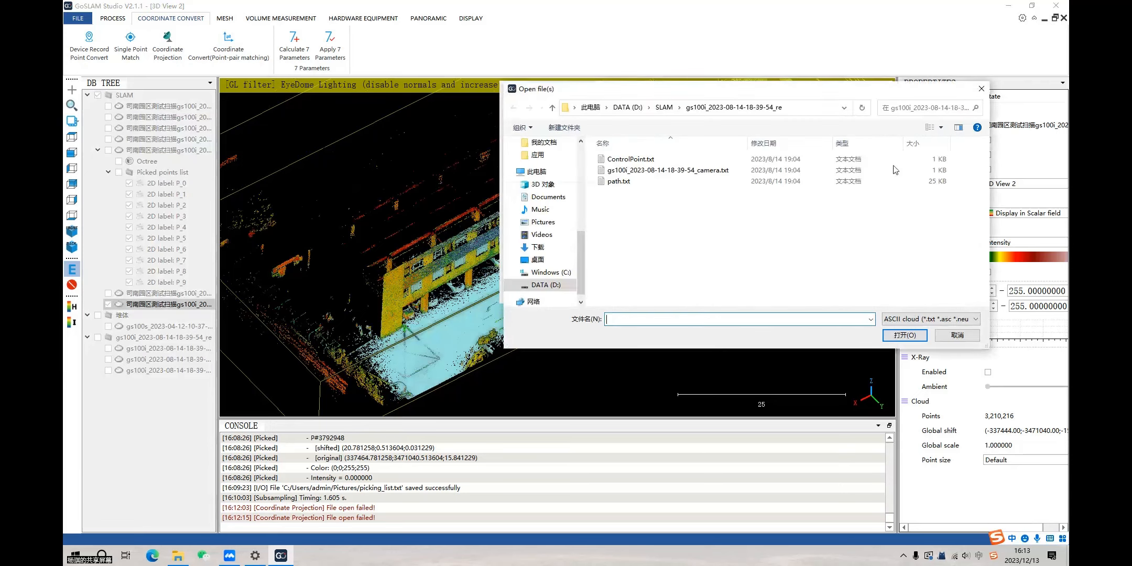
click(981, 89)
click(868, 291)
Pick three feature points on the cloud: two near the building's near end and one at a column farther along the facade
scroll(525, 262, down, 10)
right_drag(526, 268, 560, 248)
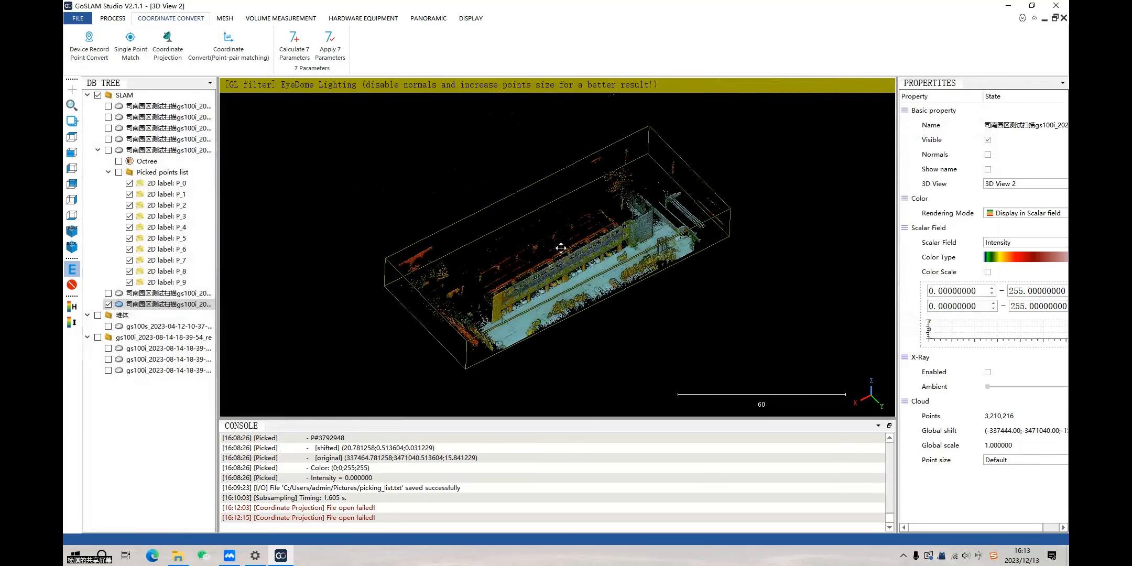
double_click(570, 236)
double_click(572, 282)
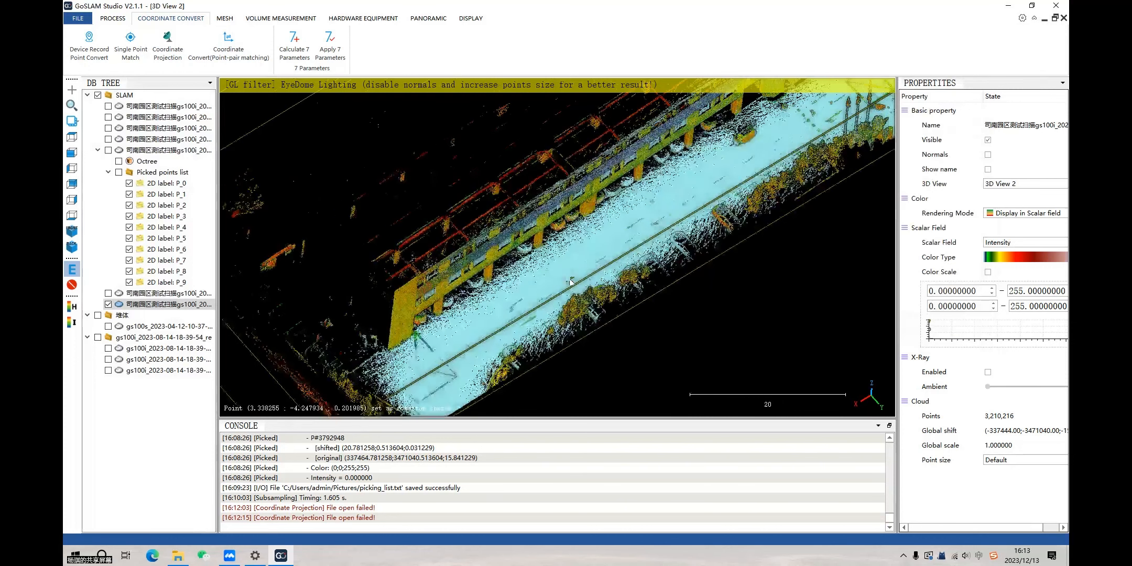
click(113, 18)
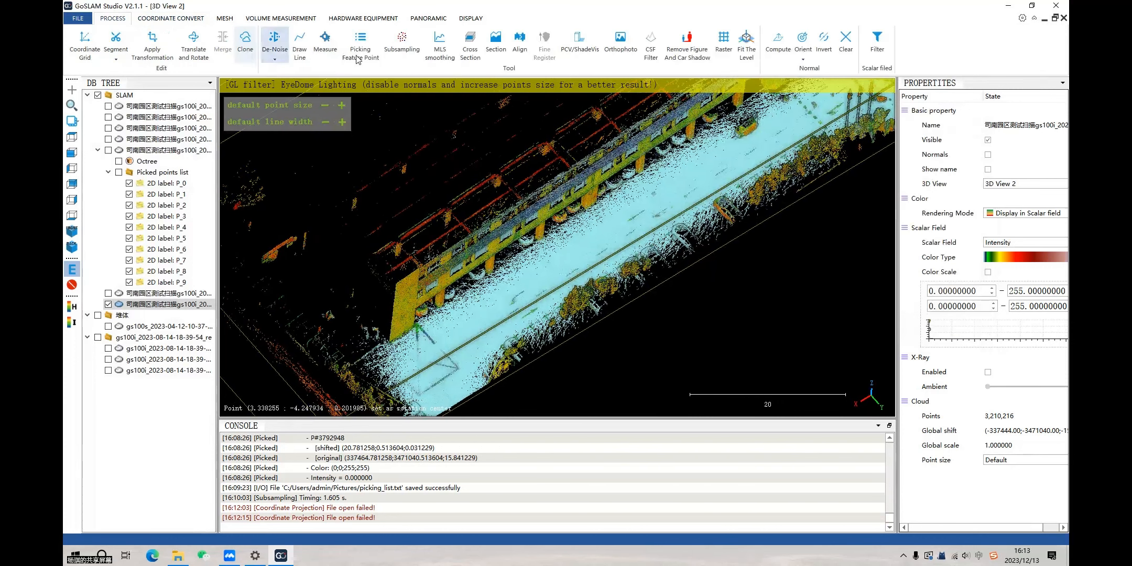
click(358, 54)
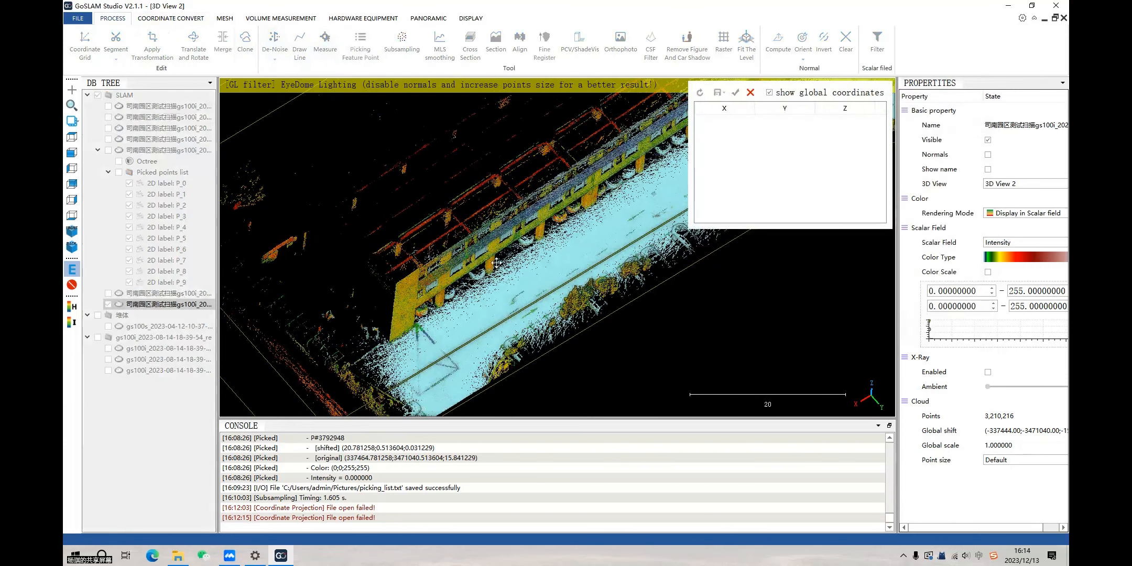
drag(498, 267, 472, 268)
scroll(439, 296, up, 1)
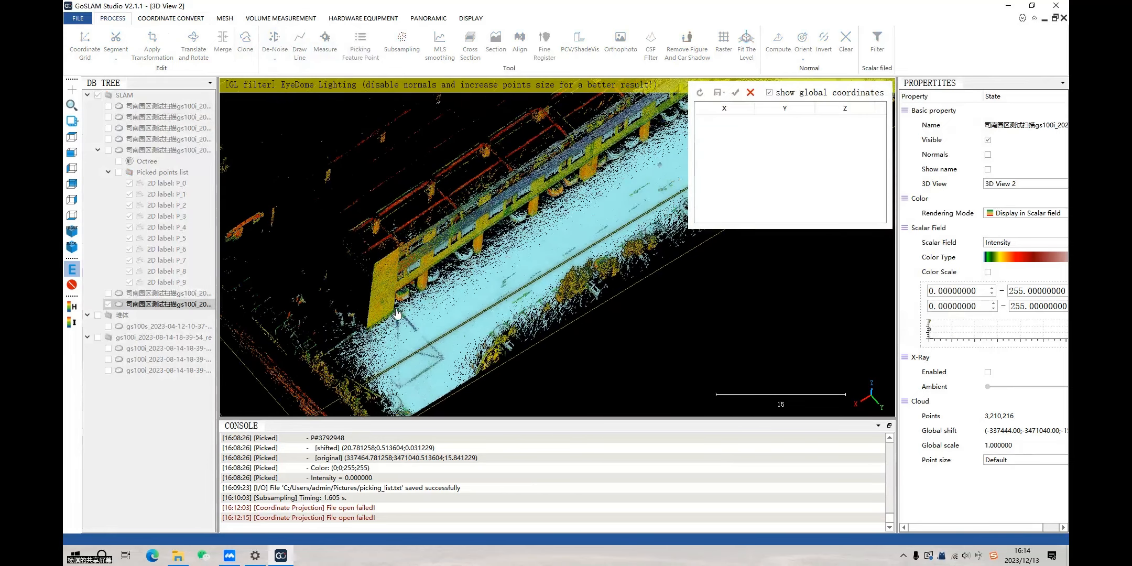
click(397, 311)
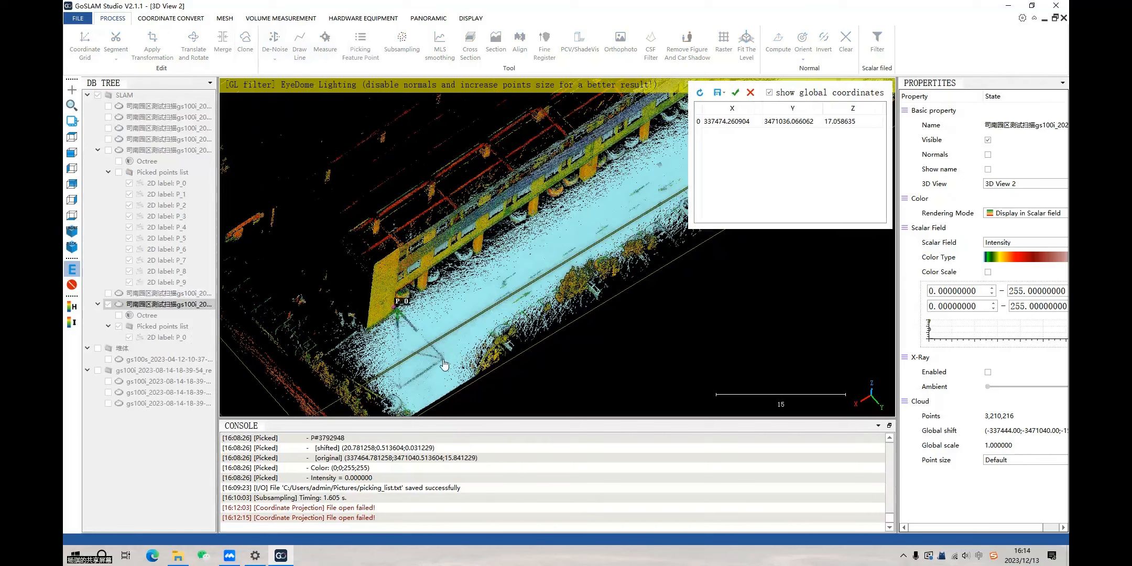
click(441, 365)
drag(497, 306, 600, 196)
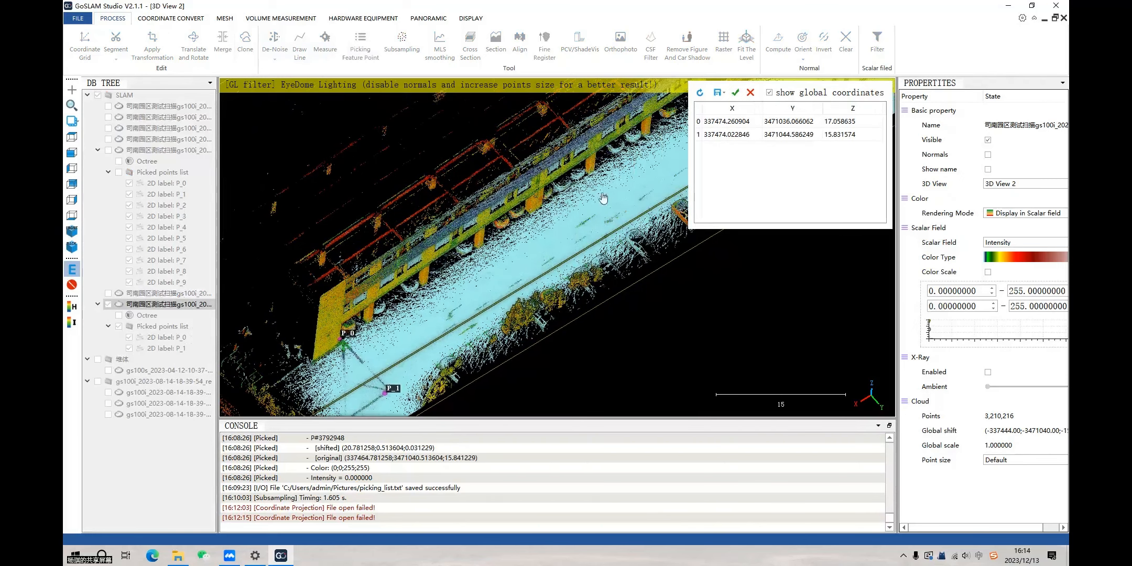
click(530, 213)
Turn off global coordinates for the picked points and check their local X, Y and Z values
scroll(518, 249, up, 3)
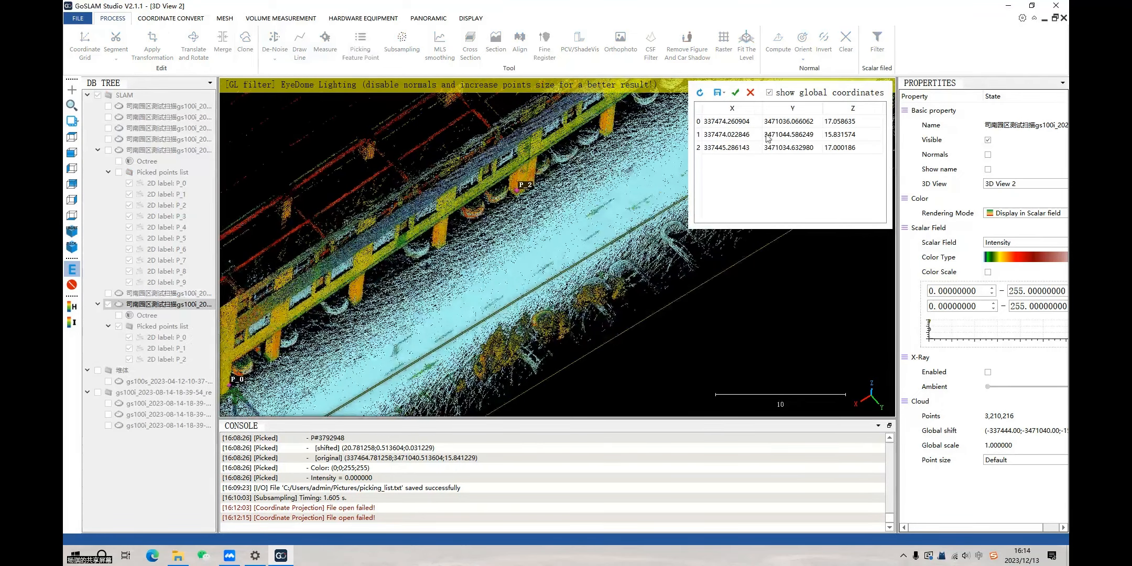
click(780, 95)
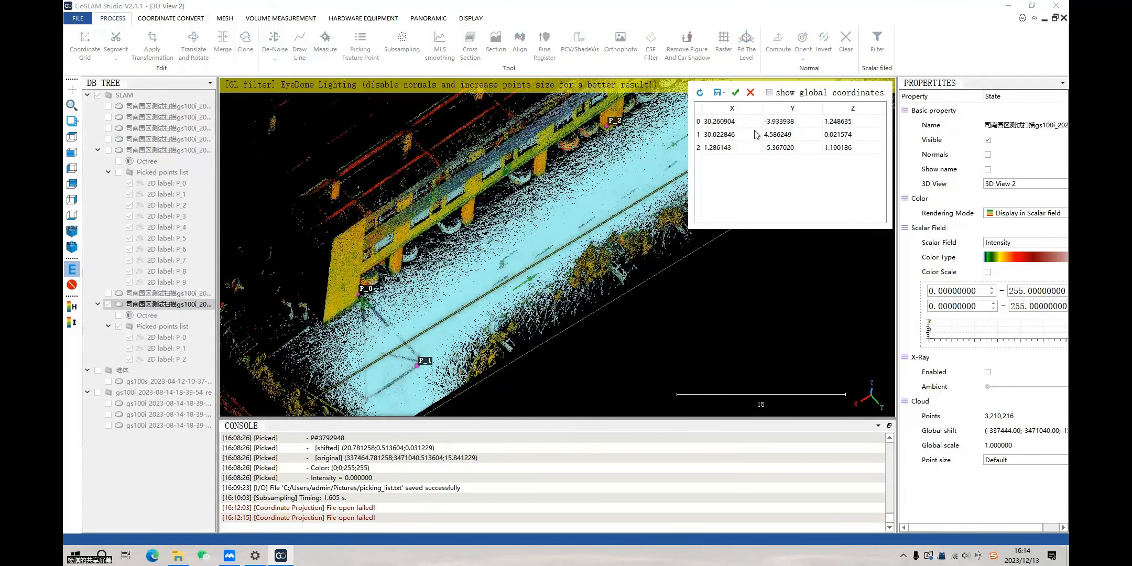
click(719, 125)
click(844, 137)
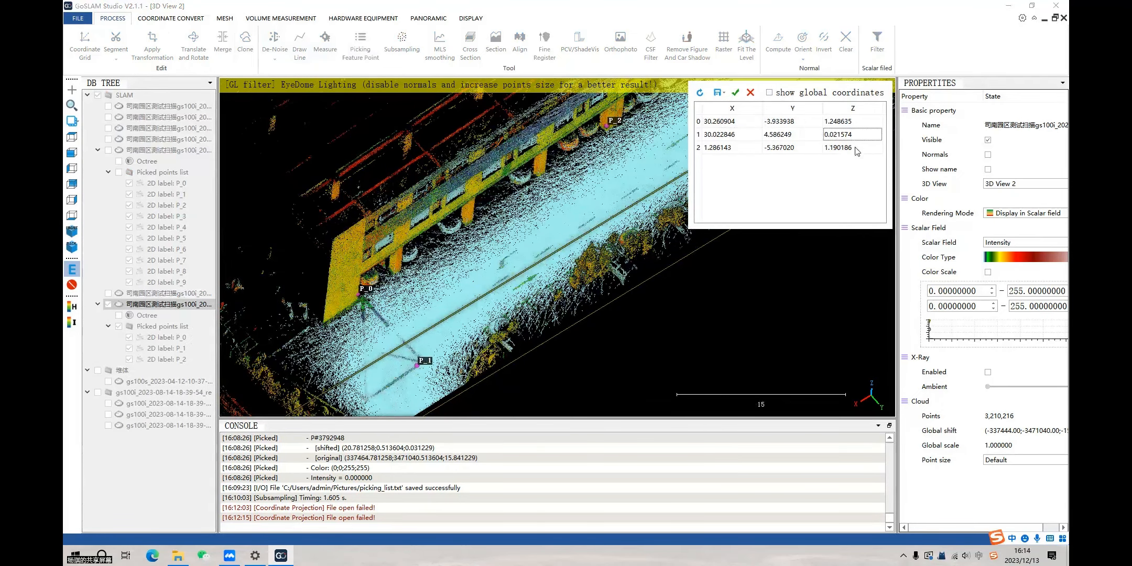
Export the picked points as x,y,z to picking_list-1.txt in Pictures with global shift applied, replacing the existing file, and finish picking
click(719, 93)
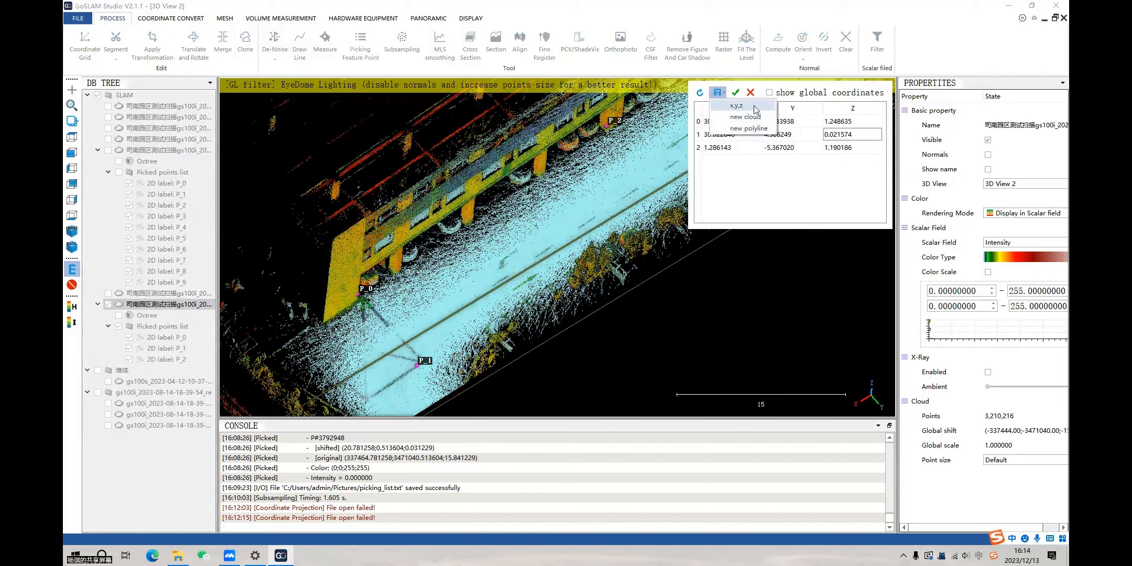
click(755, 107)
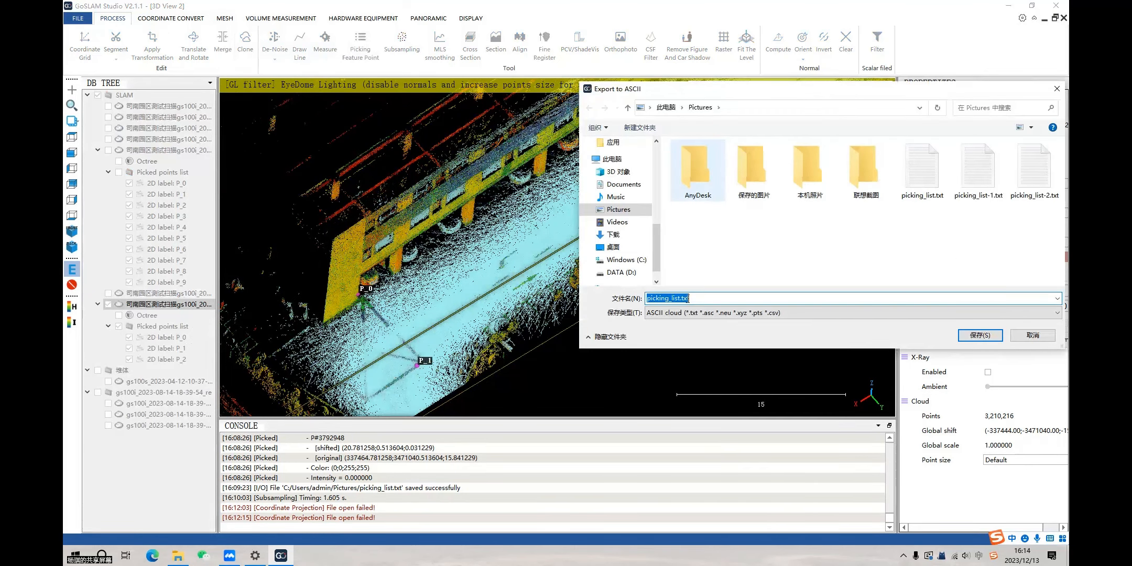
click(680, 298)
key(Right)
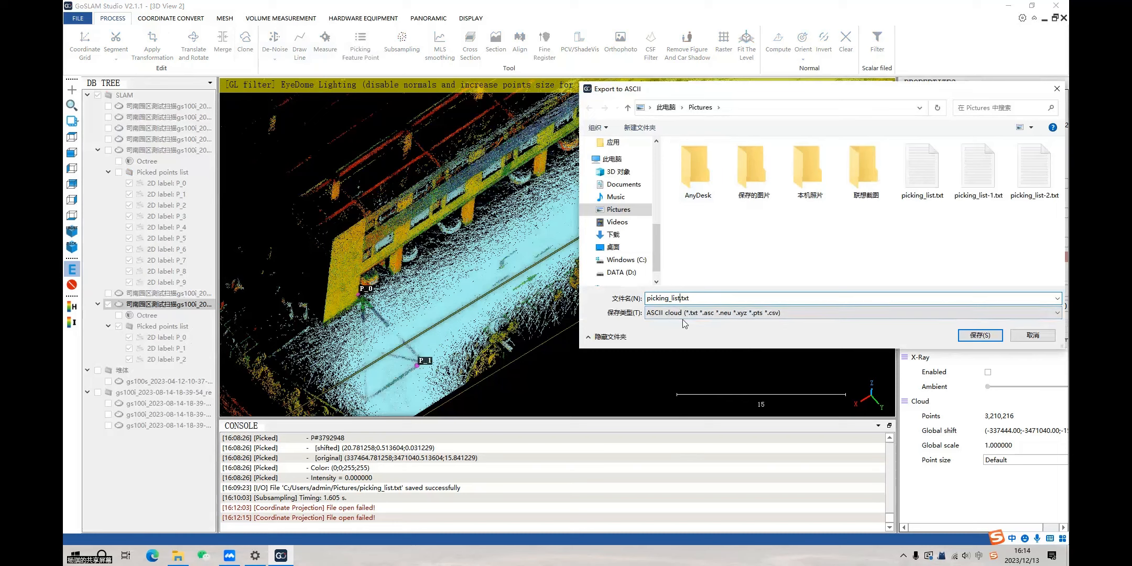
text(-1)
key(Return)
key(Return)
click(968, 339)
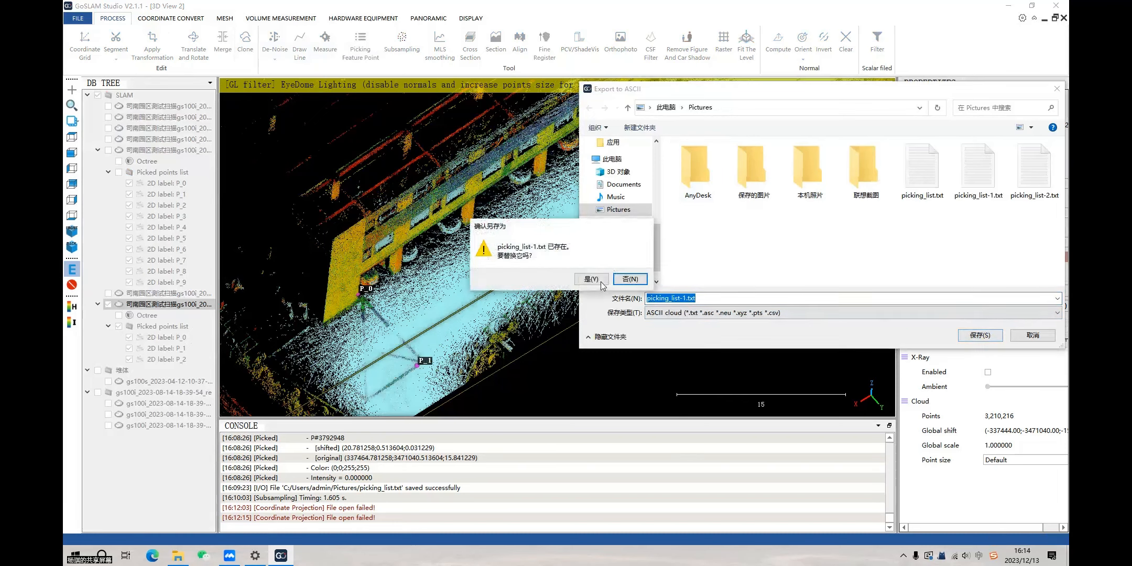
key(Left)
key(Return)
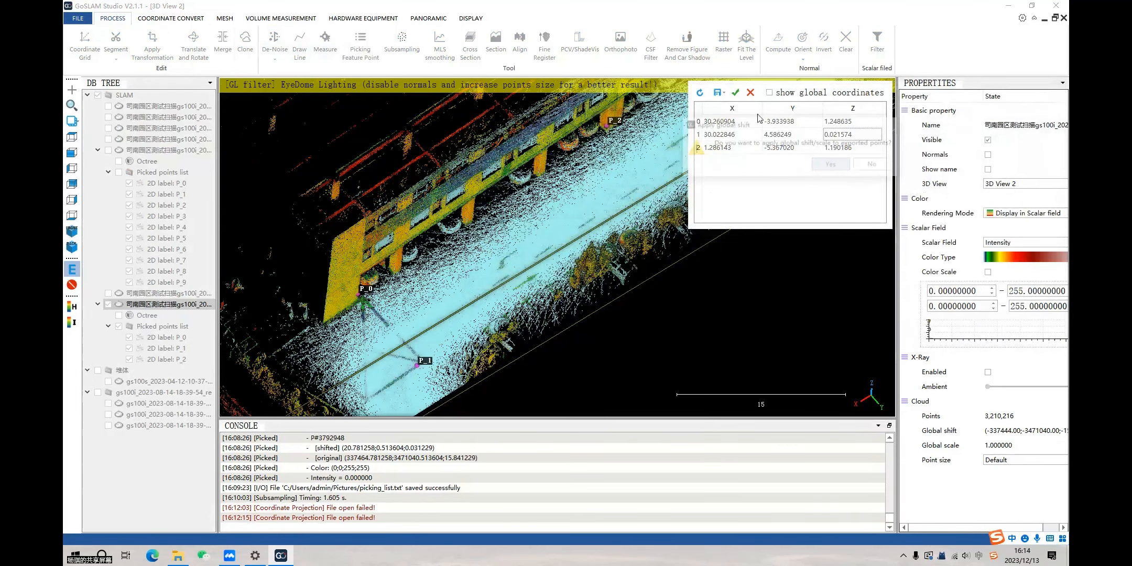
key(Escape)
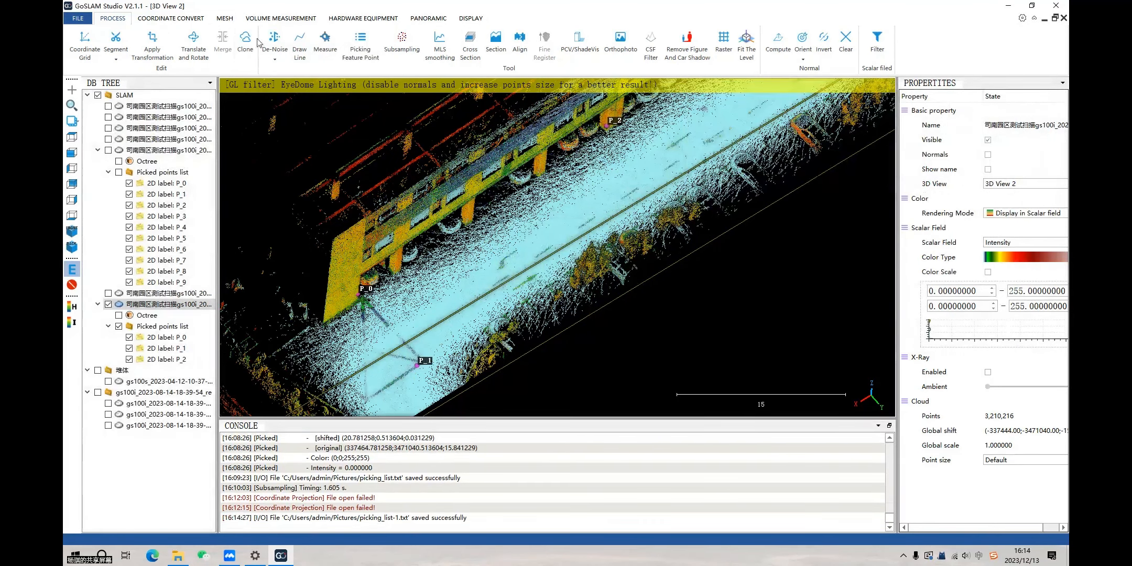
Load picking_list-1.txt as the source coordinates for point-pair matching, accepting the shift of -337444.00, -3471040.00, -15.81
click(171, 18)
click(228, 46)
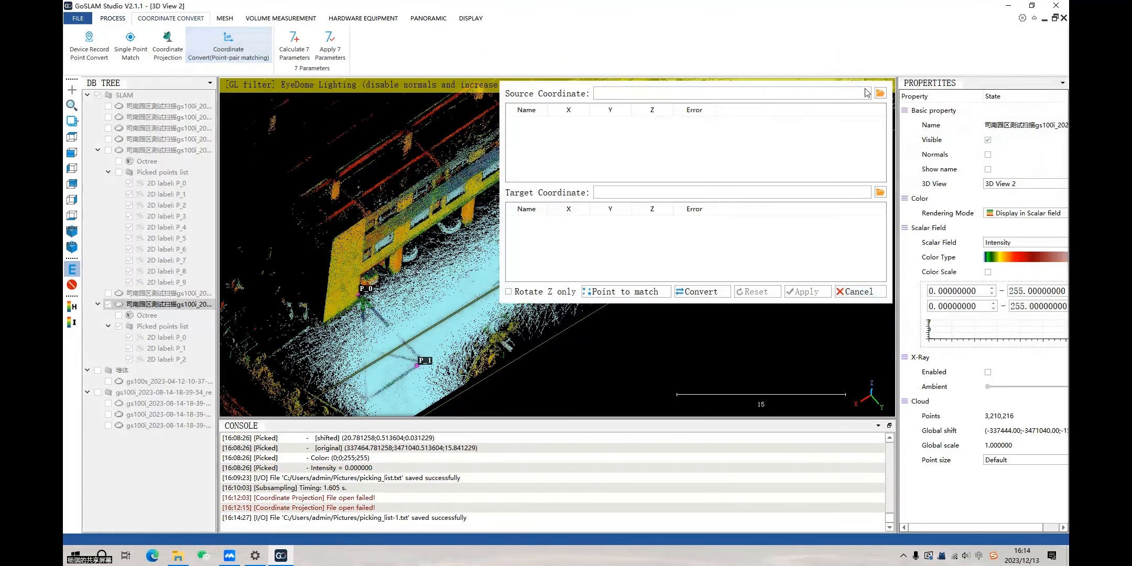
click(880, 93)
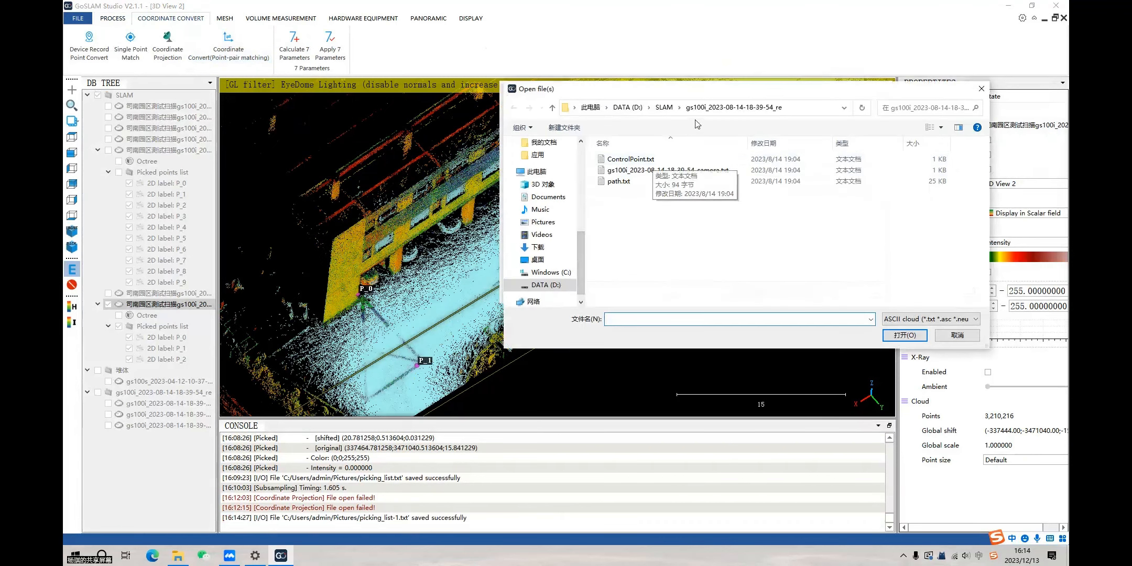
drag(580, 289, 583, 203)
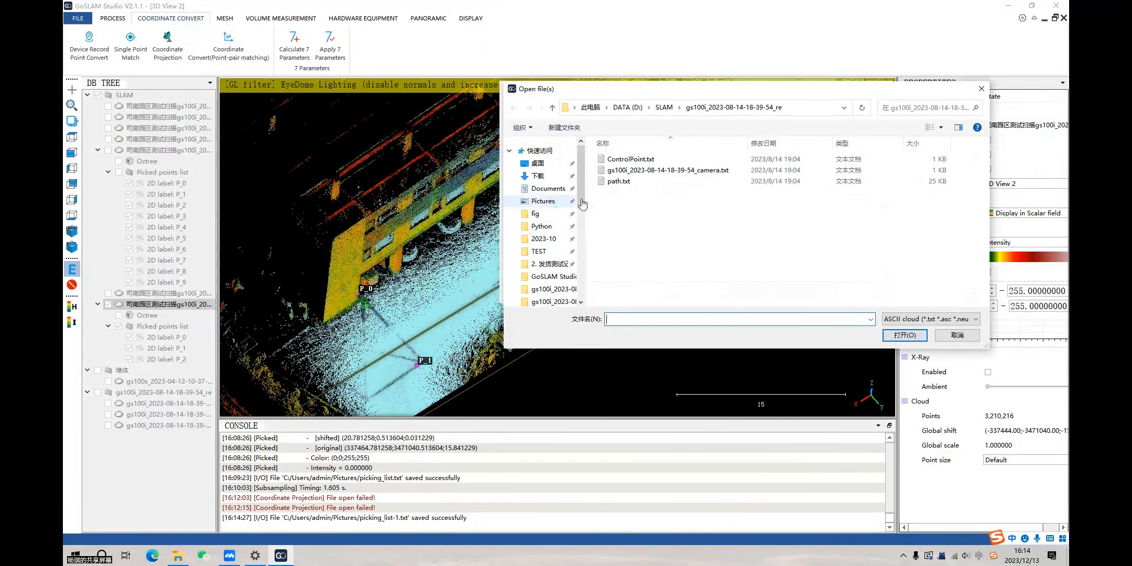
click(550, 202)
double_click(896, 183)
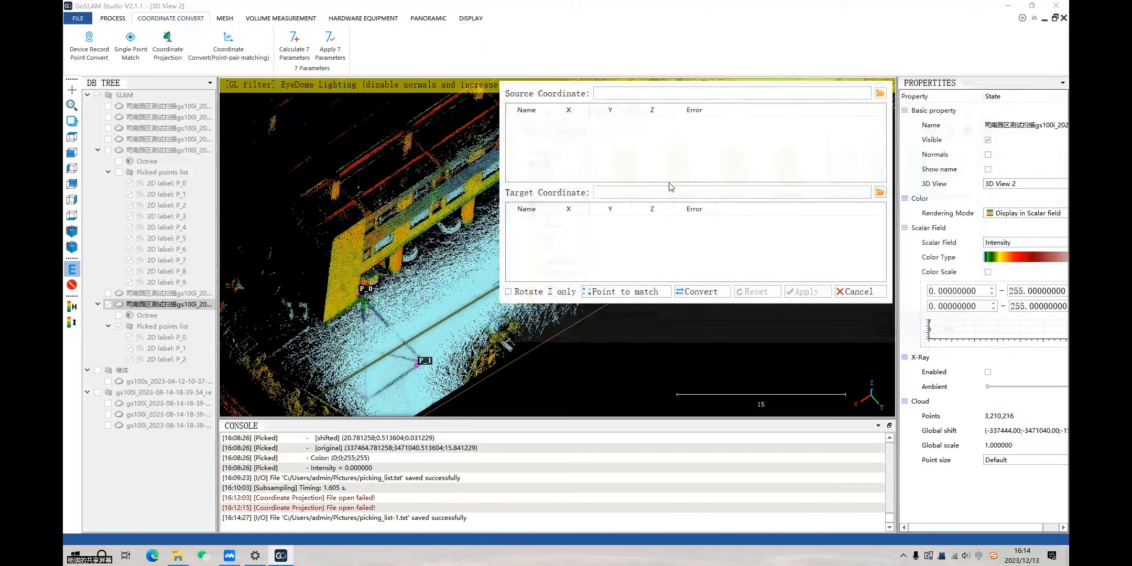
click(517, 105)
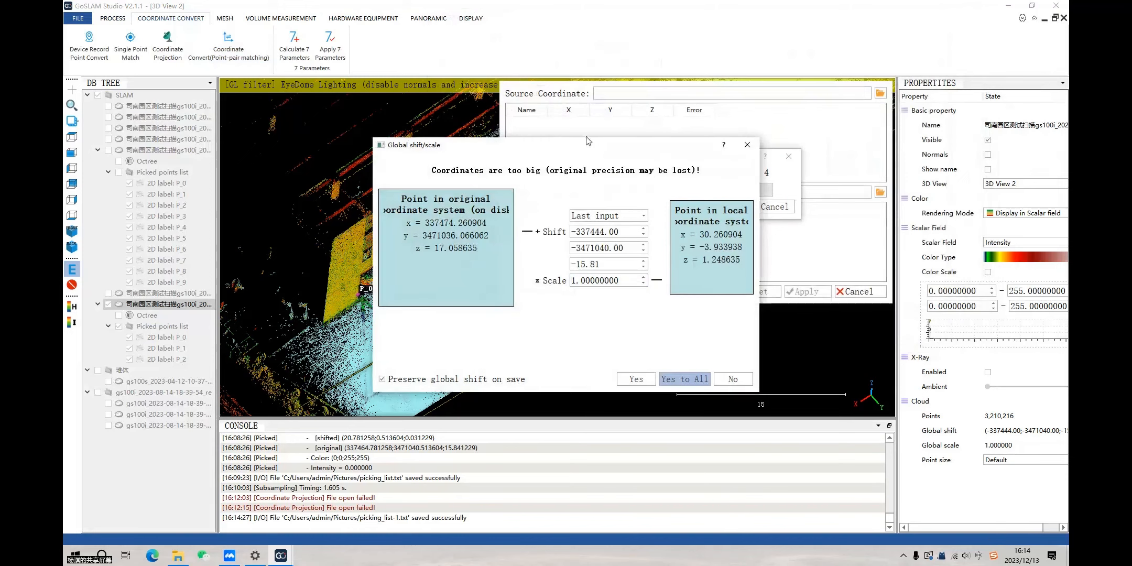
key(Return)
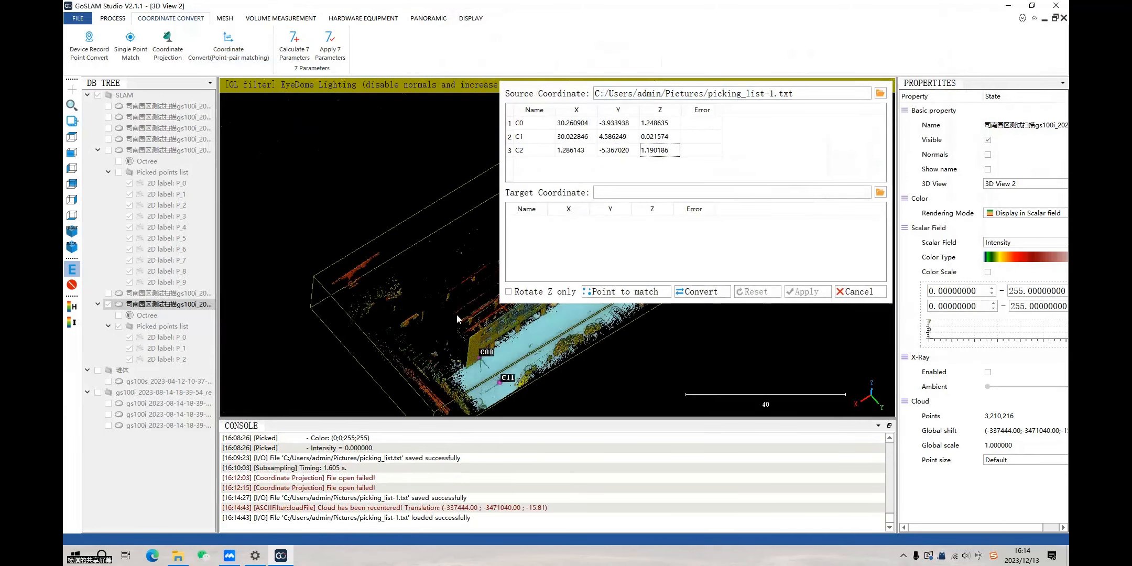
Compare the loaded source points in the coordinate table with their labels on the cloud
scroll(373, 279, up, 4)
right_drag(493, 386, 362, 323)
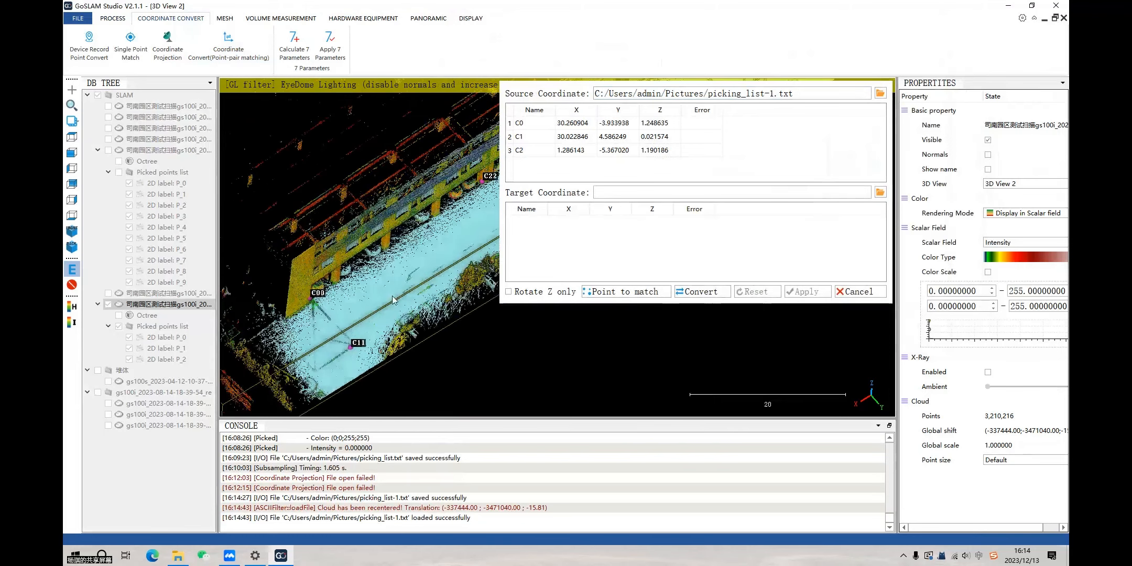
scroll(407, 241, up, 2)
scroll(382, 257, up, 1)
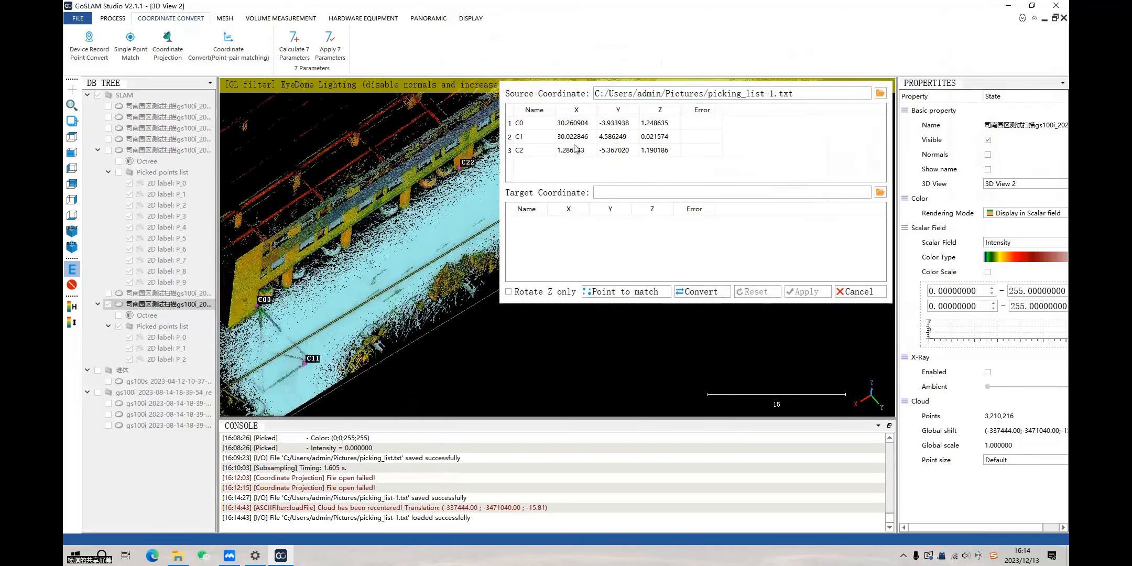
click(540, 138)
click(540, 150)
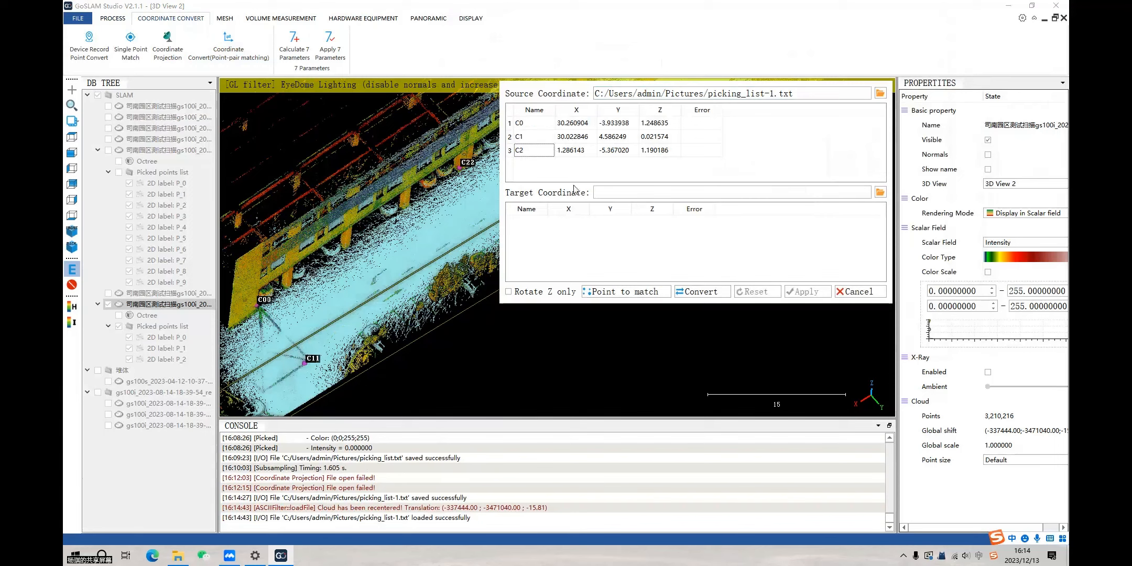
scroll(398, 239, down, 2)
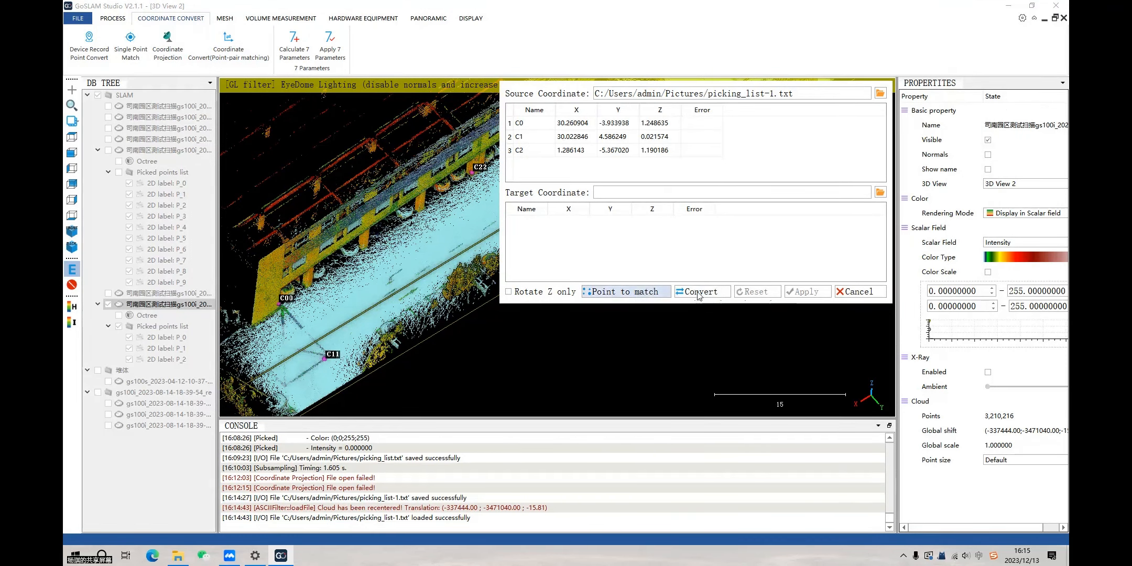
Cancel the point-pair coordinate conversion and hide the active cloud's picked points list
click(859, 291)
scroll(564, 314, up, 3)
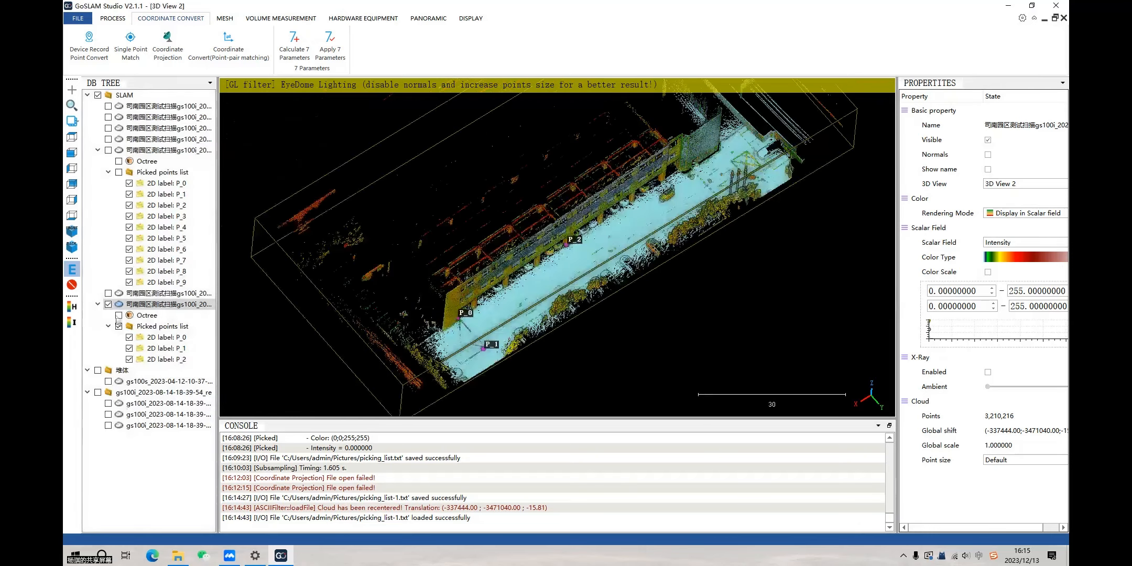
click(119, 326)
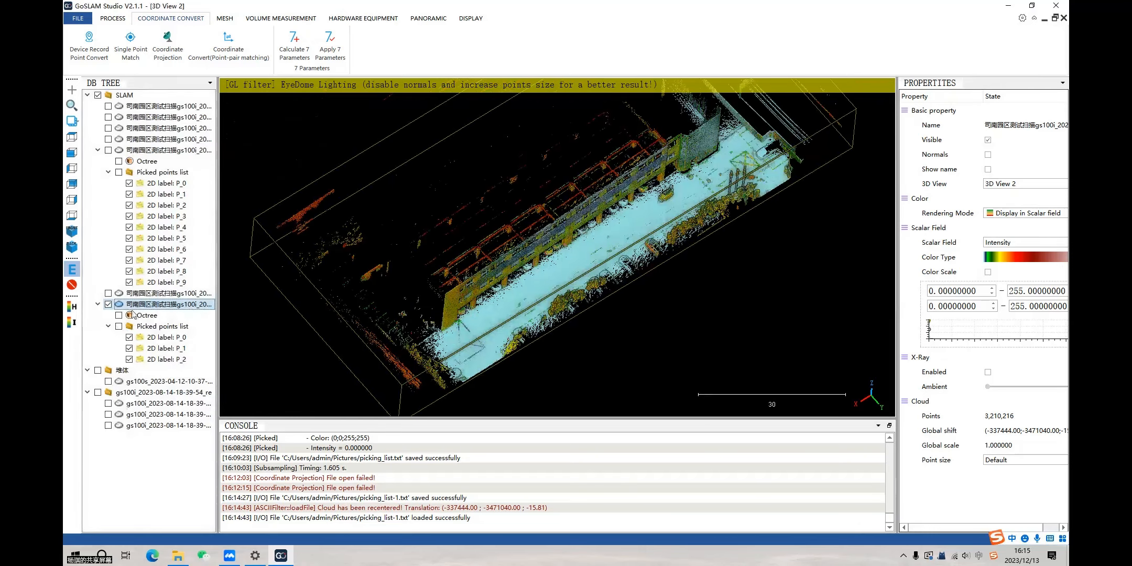
Examine the point cloud up close along the building facade and the adjacent road
double_click(524, 320)
scroll(608, 260, up, 1)
scroll(651, 270, up, 1)
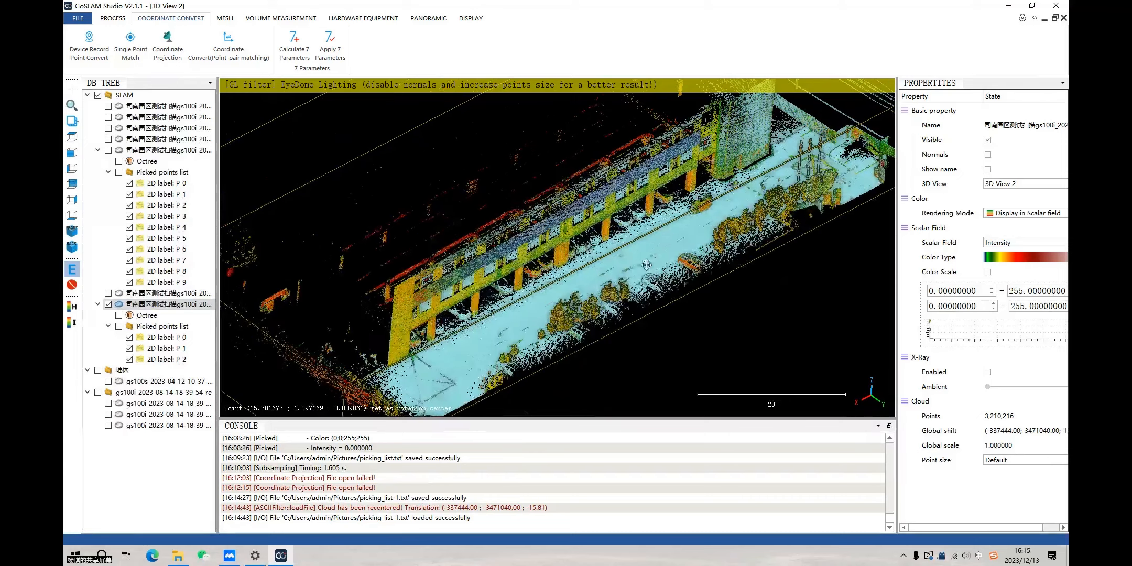
scroll(634, 239, up, 1)
double_click(608, 267)
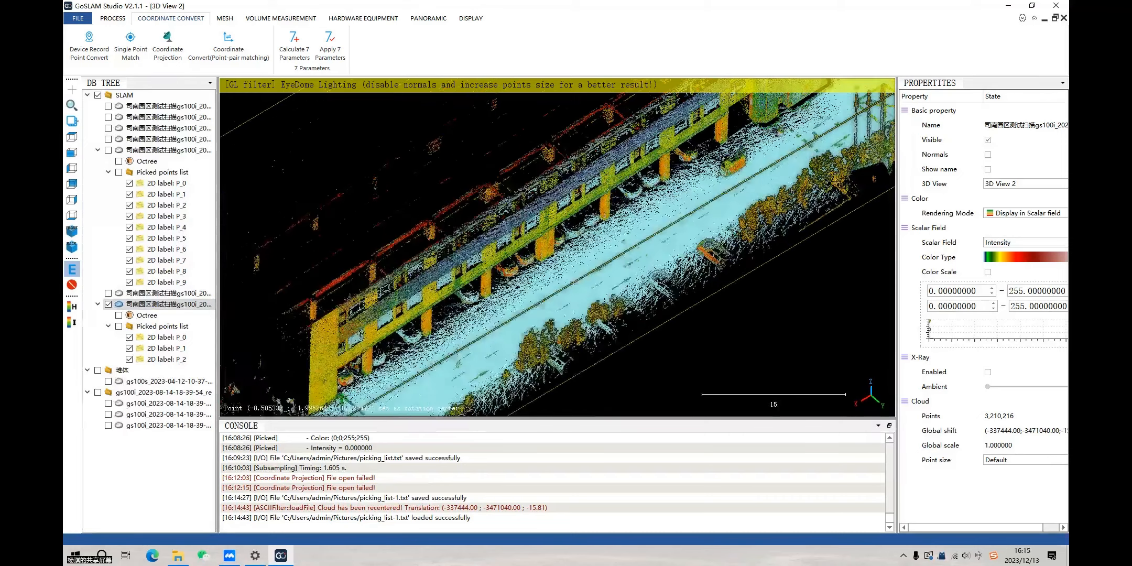
scroll(676, 216, up, 1)
scroll(684, 235, up, 1)
double_click(686, 258)
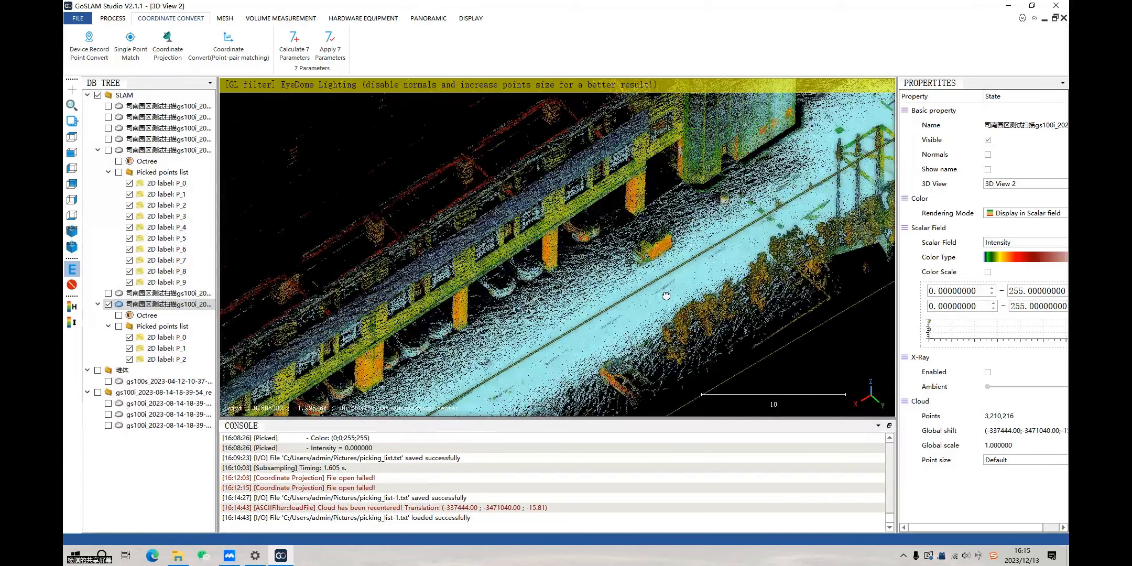
Try a single point match on a road surface point, go through its target coordinate fields, and cancel it
drag(504, 325, 515, 314)
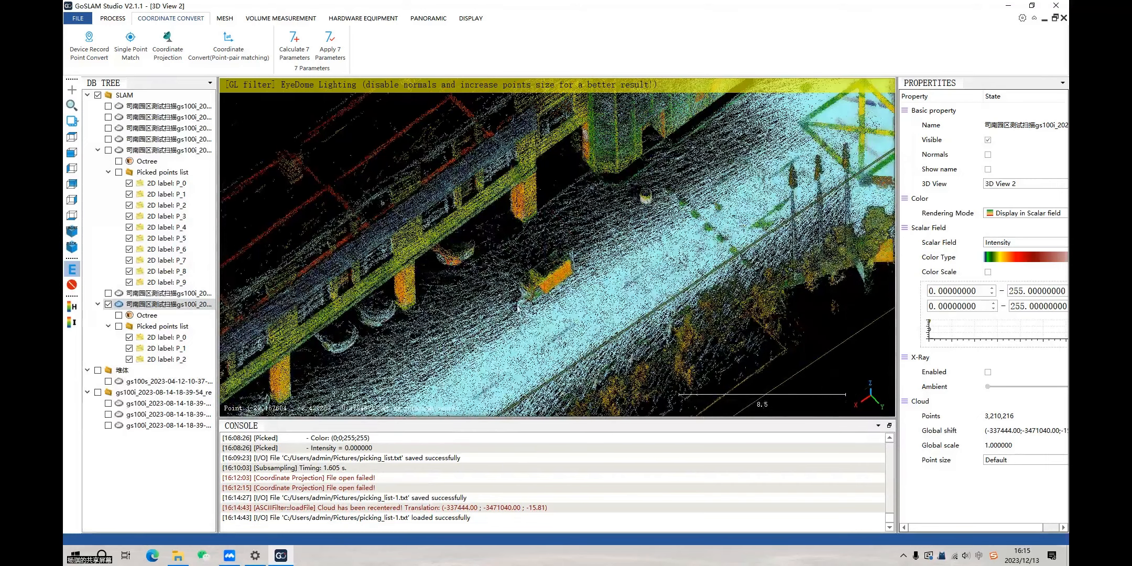
double_click(532, 292)
drag(608, 262, 644, 215)
double_click(582, 258)
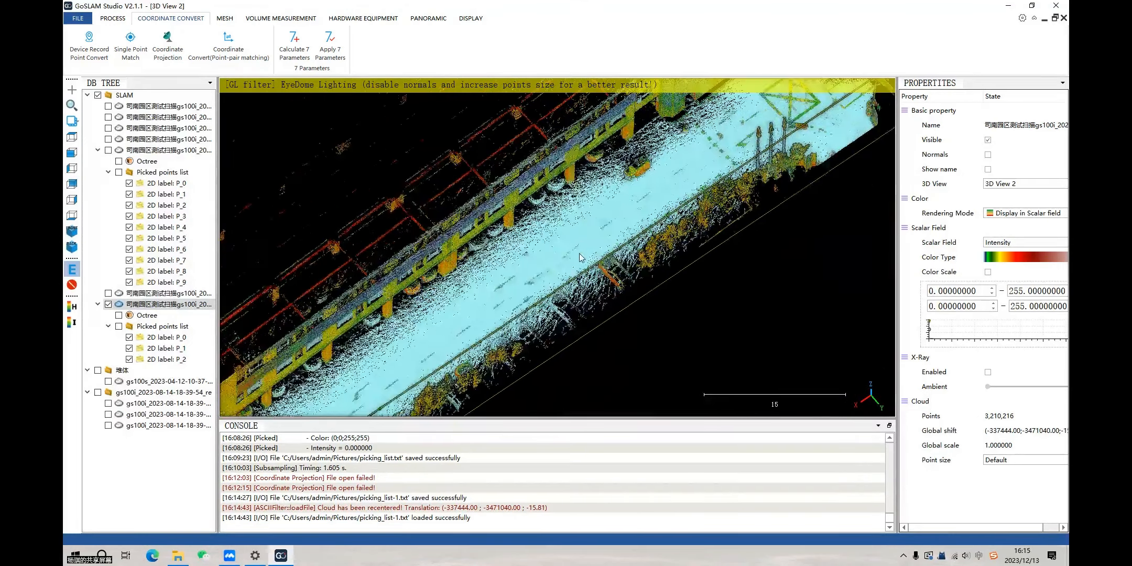
drag(580, 178, 607, 226)
click(142, 50)
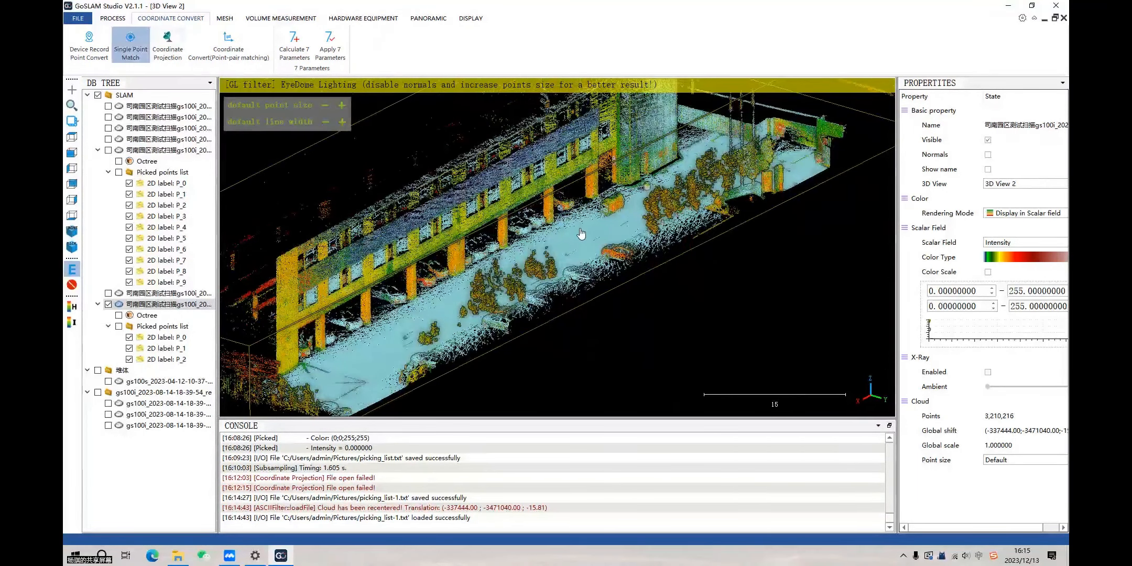
click(577, 230)
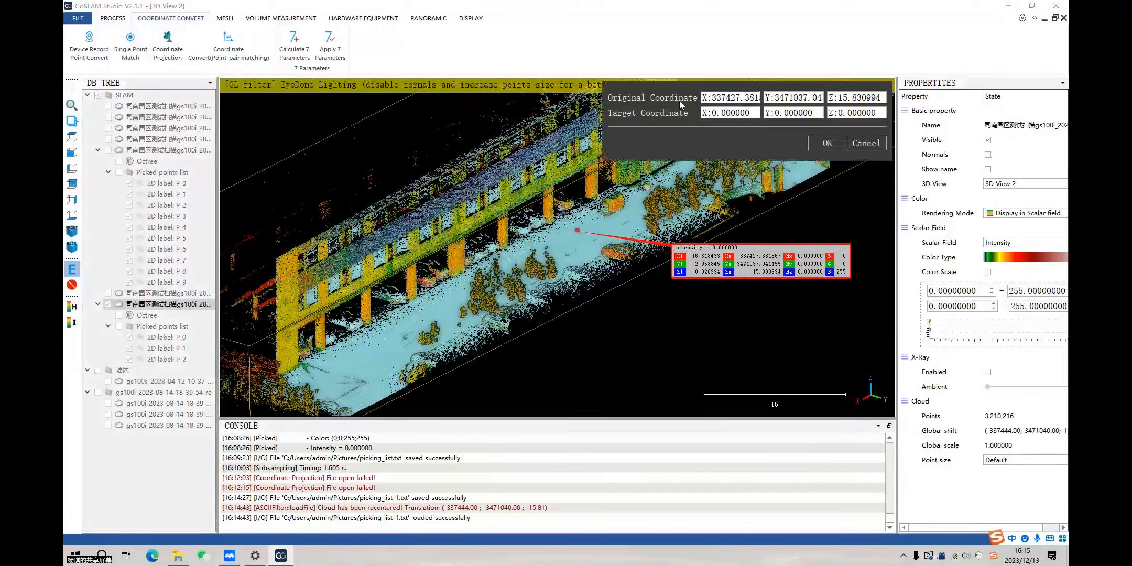
drag(751, 112, 698, 115)
key(Tab)
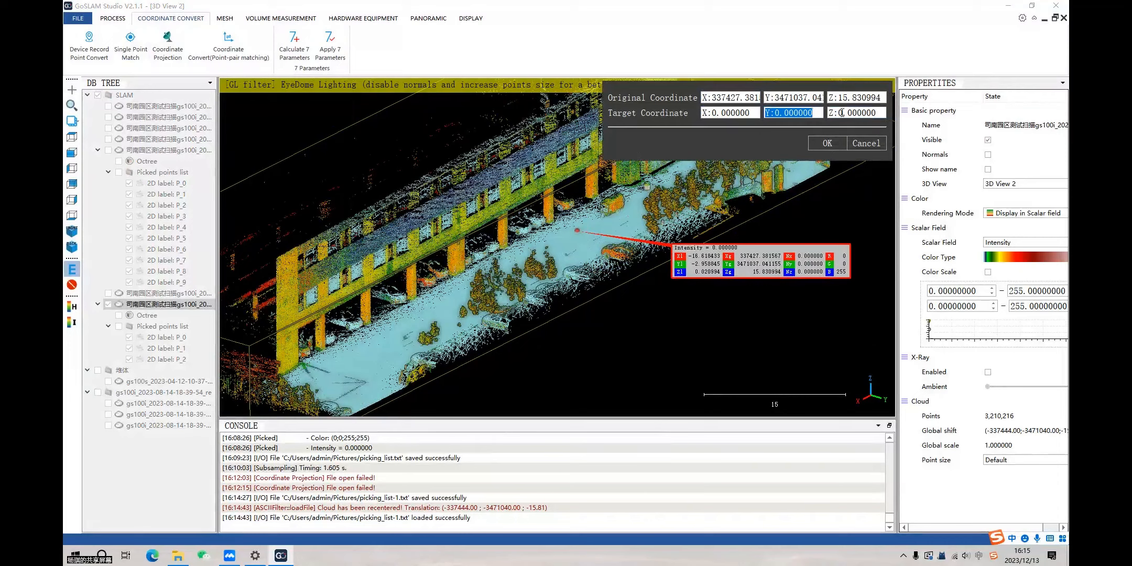
key(Tab)
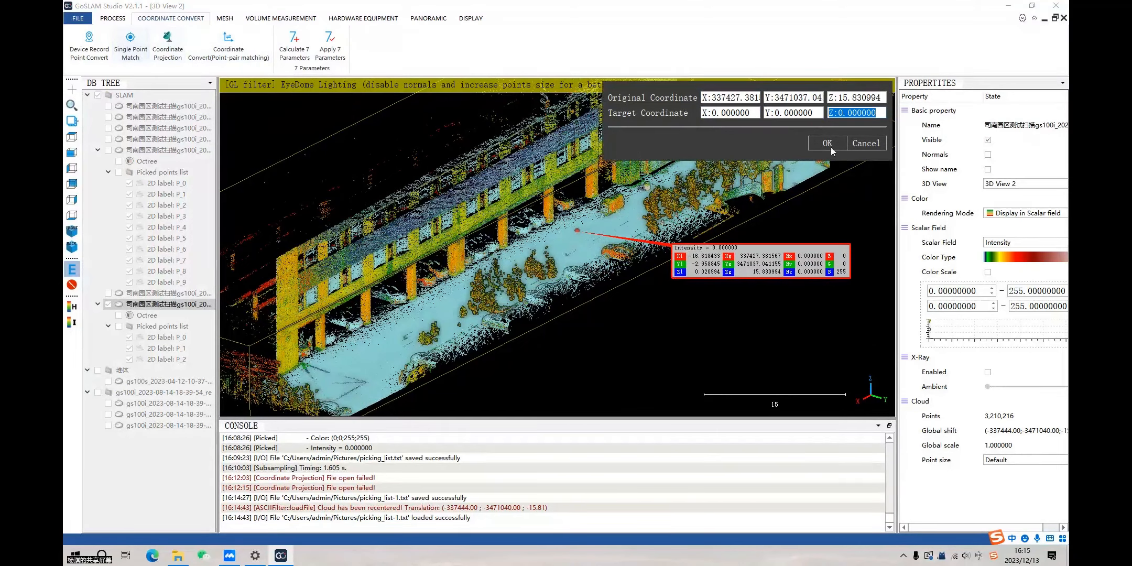
click(854, 147)
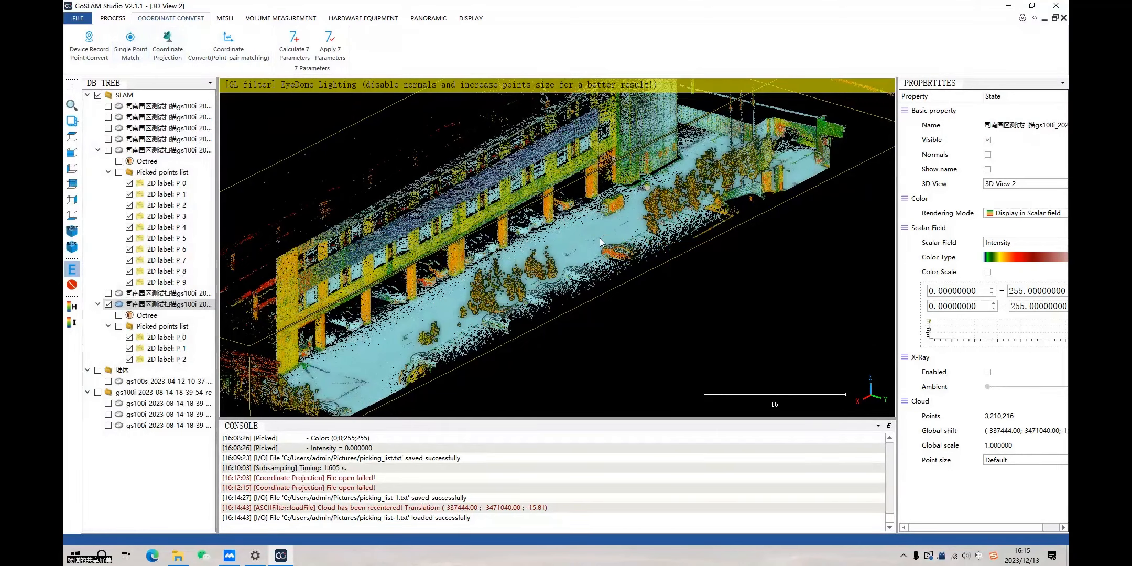
Bring up the volume measurement tools
drag(595, 245, 592, 237)
double_click(592, 238)
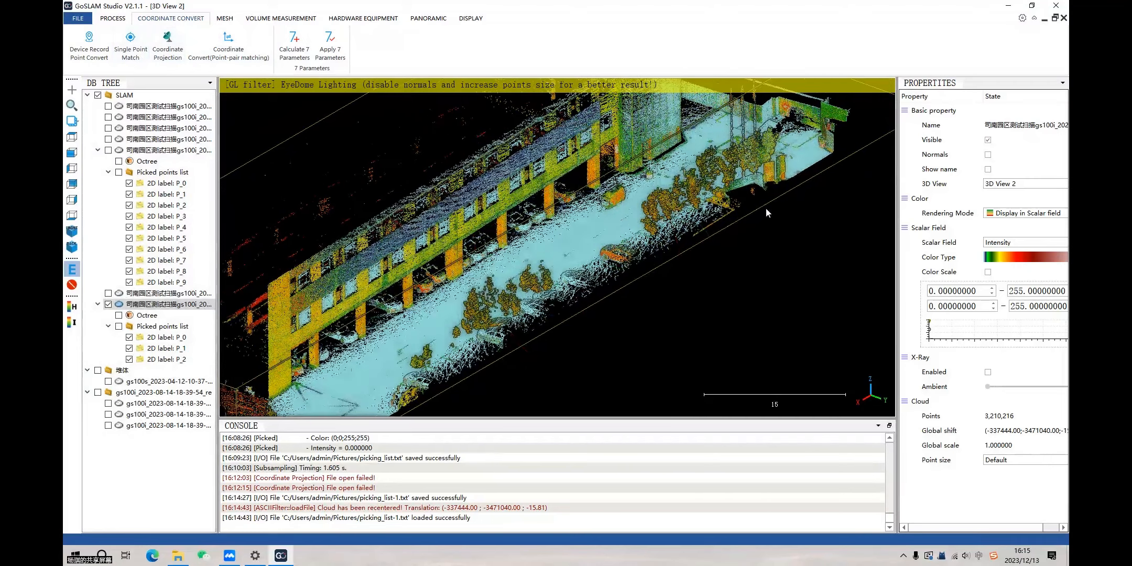
drag(766, 208, 603, 242)
scroll(603, 242, down, 2)
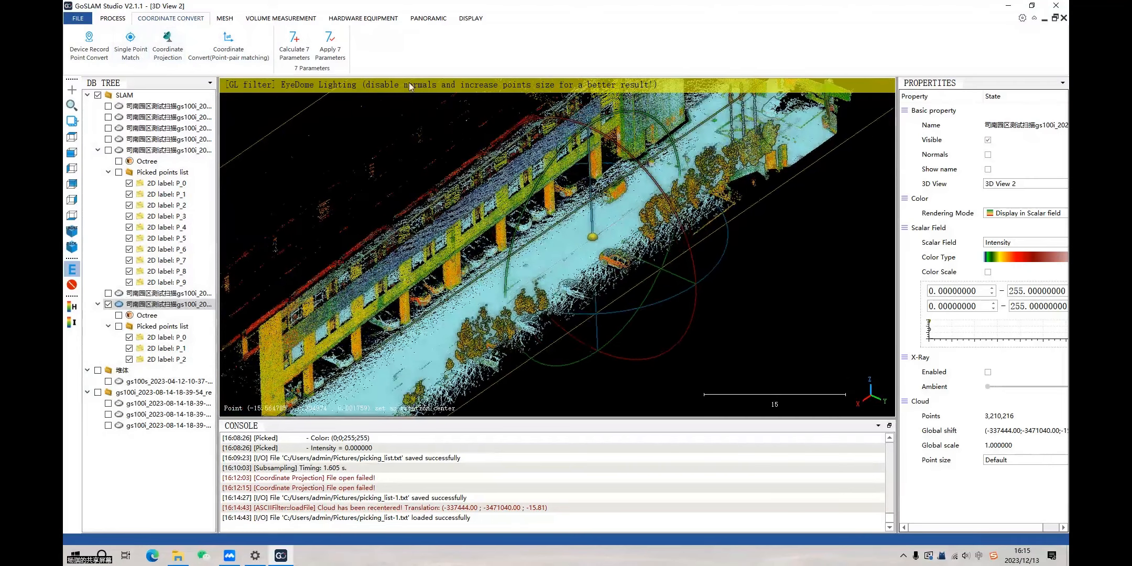
click(250, 19)
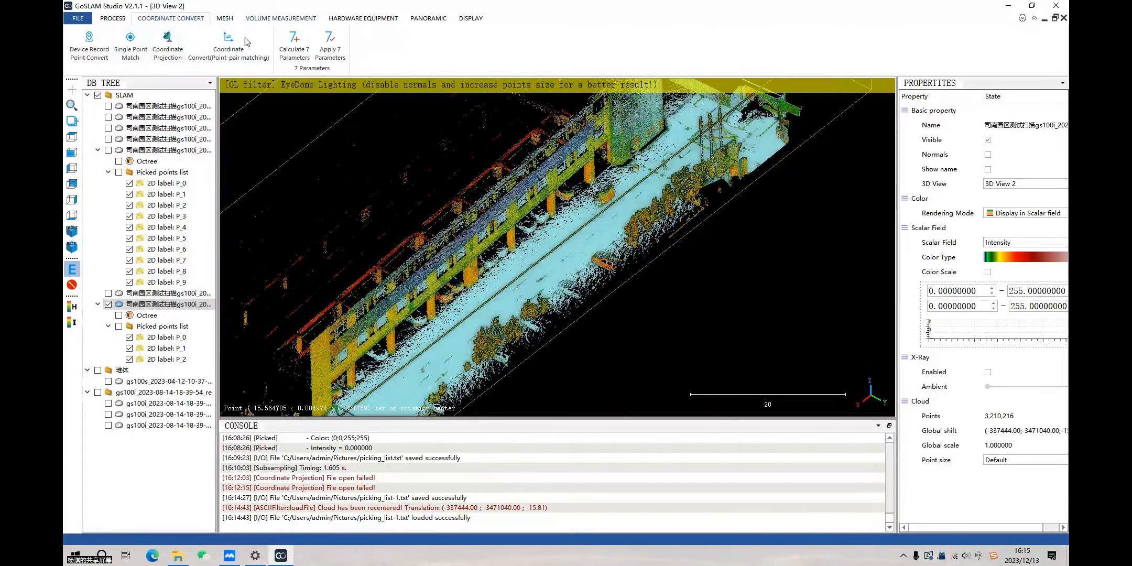
click(232, 19)
click(265, 19)
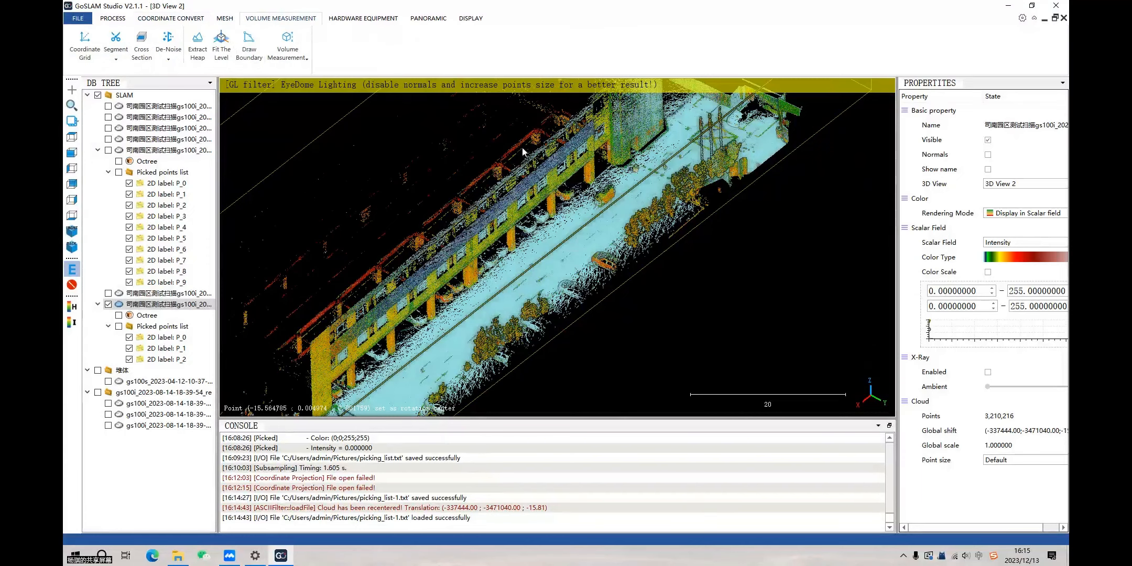
drag(530, 187, 570, 220)
double_click(537, 265)
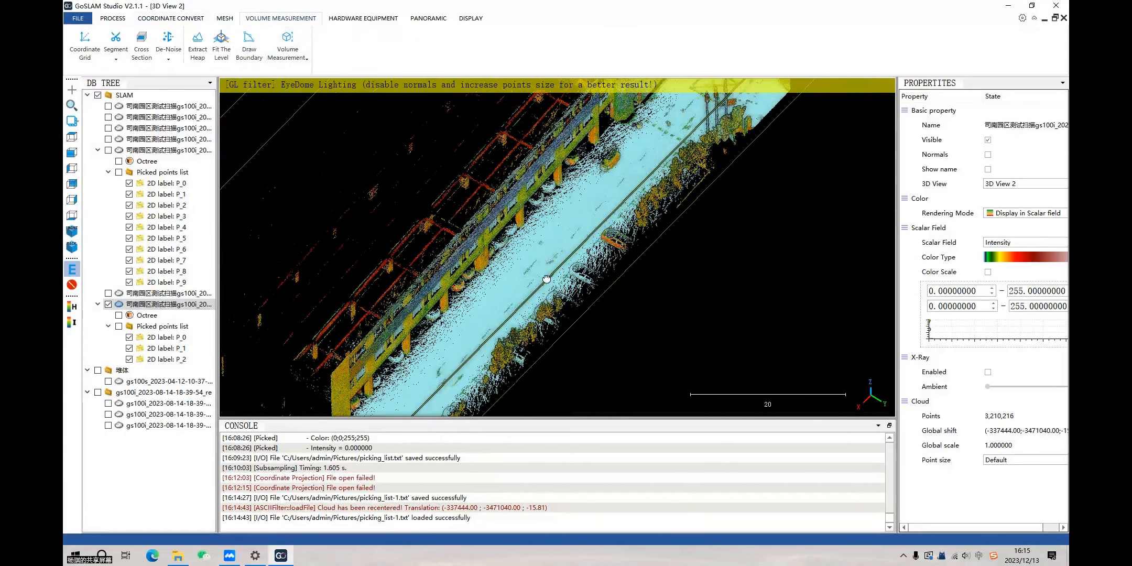
drag(644, 301, 594, 343)
drag(500, 274, 695, 205)
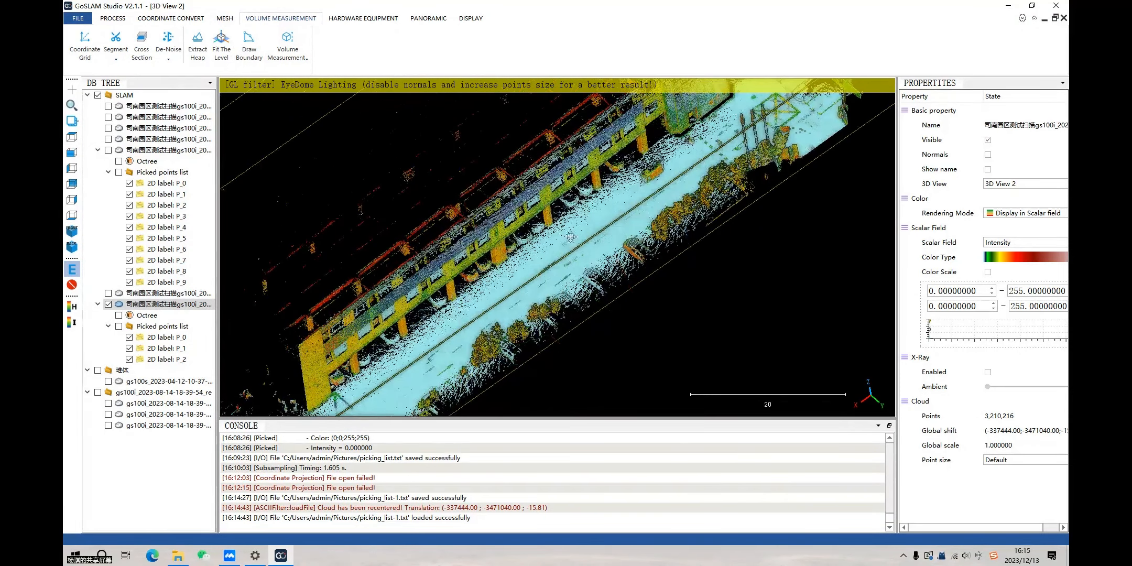
drag(569, 232, 563, 229)
right_drag(583, 249, 569, 235)
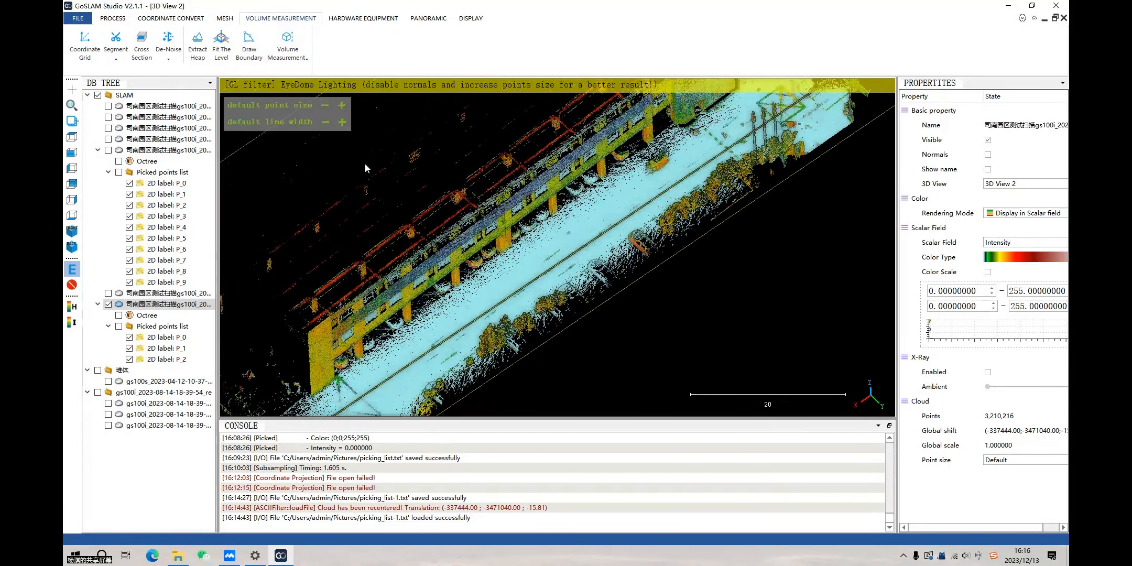
Hide the active SLAM building cloud and show the gs100s_2023-04-12 stockpile cloud instead
click(108, 305)
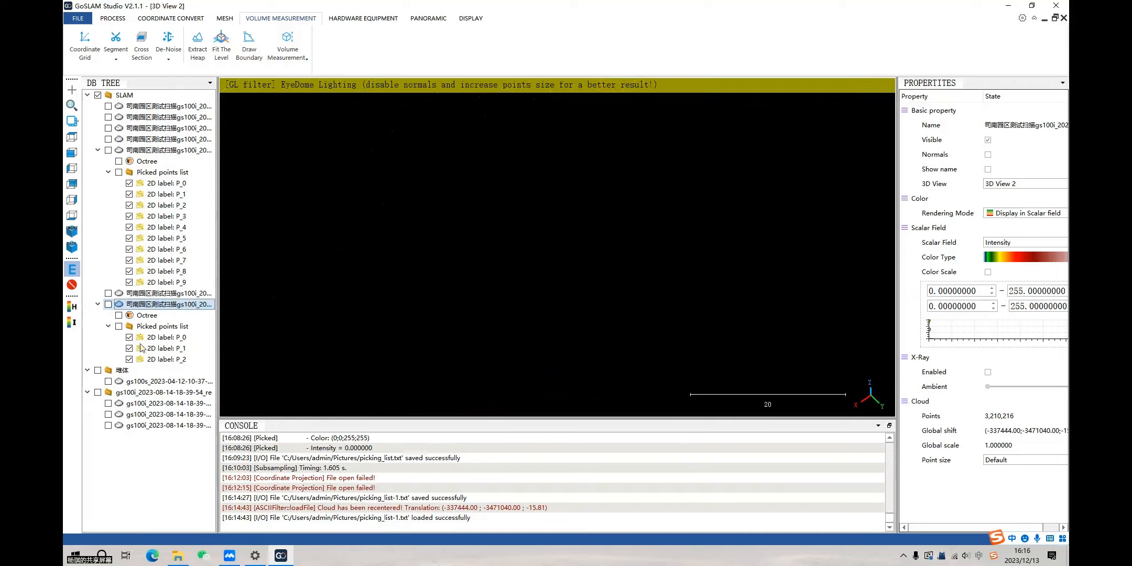
click(99, 371)
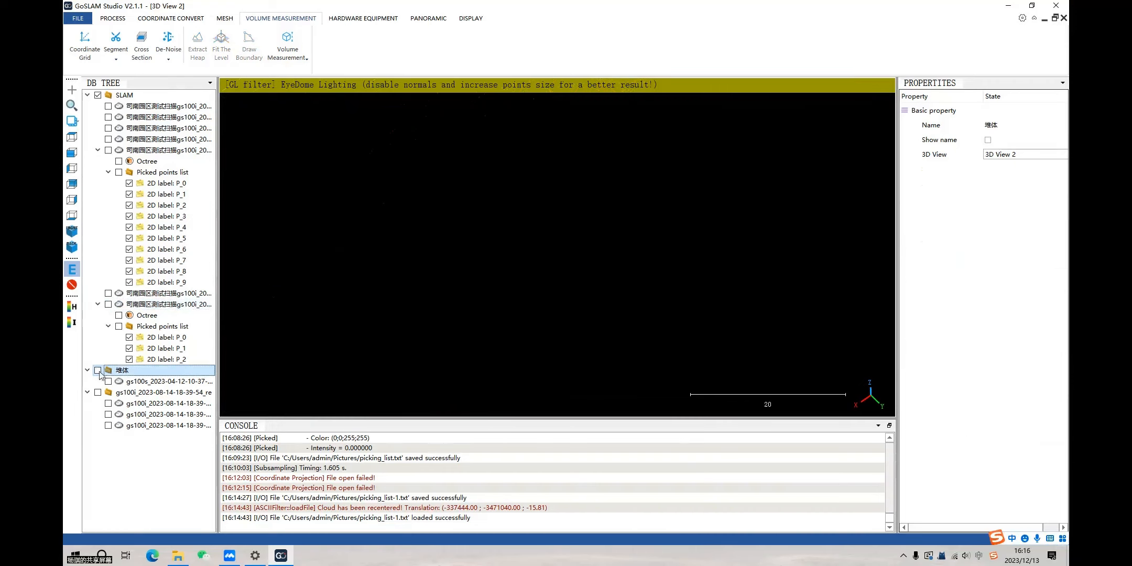
click(108, 381)
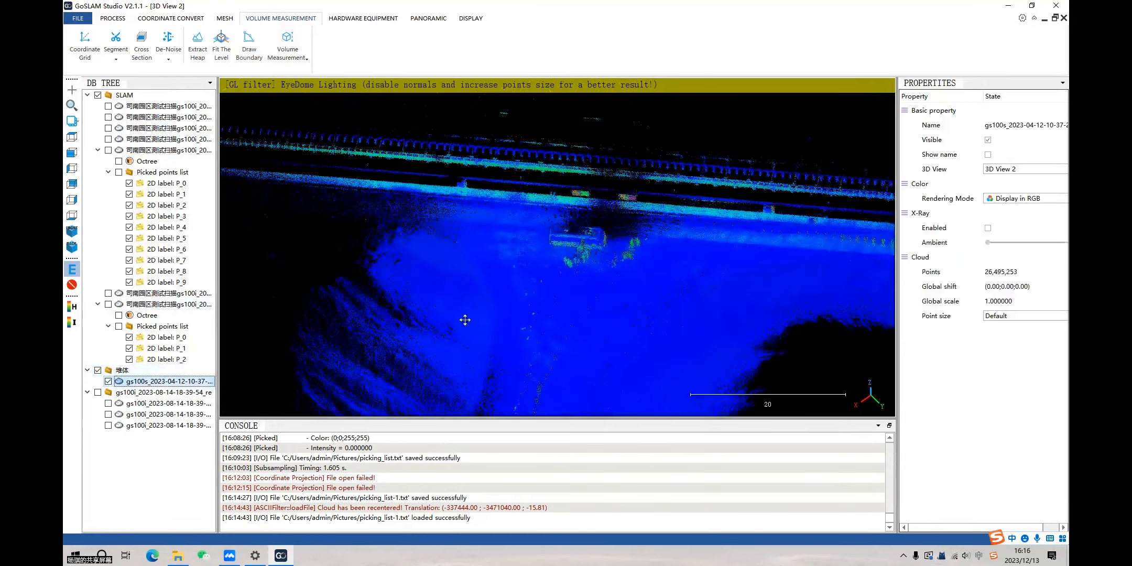
Examine the stockpile cloud as a whole, from above, from the side and along its length
drag(548, 287, 570, 303)
scroll(587, 317, down, 6)
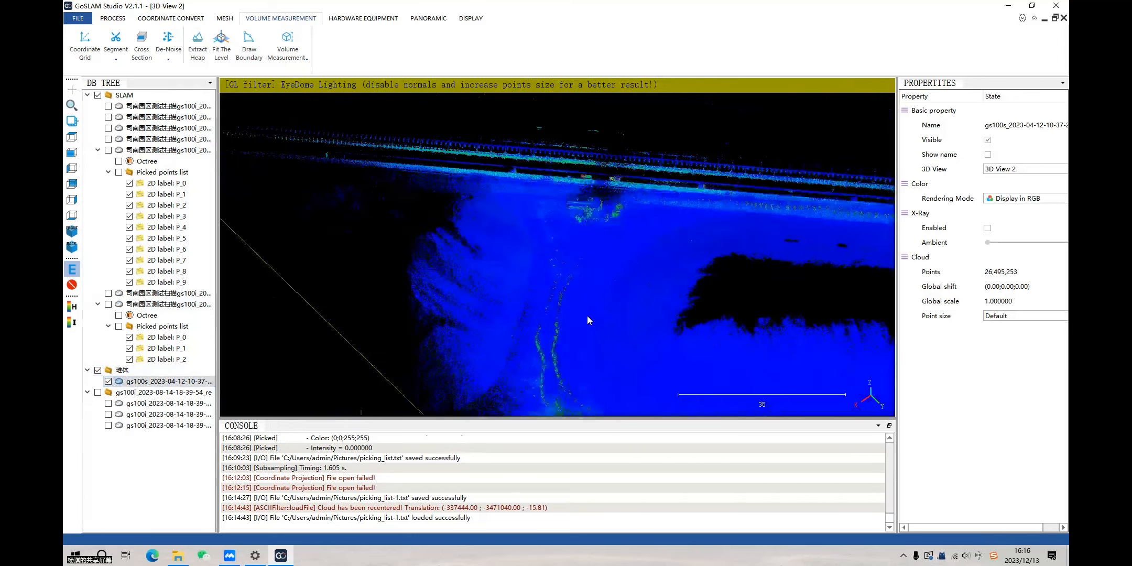
right_drag(587, 316, 509, 280)
scroll(709, 296, down, 6)
right_drag(709, 295, 594, 280)
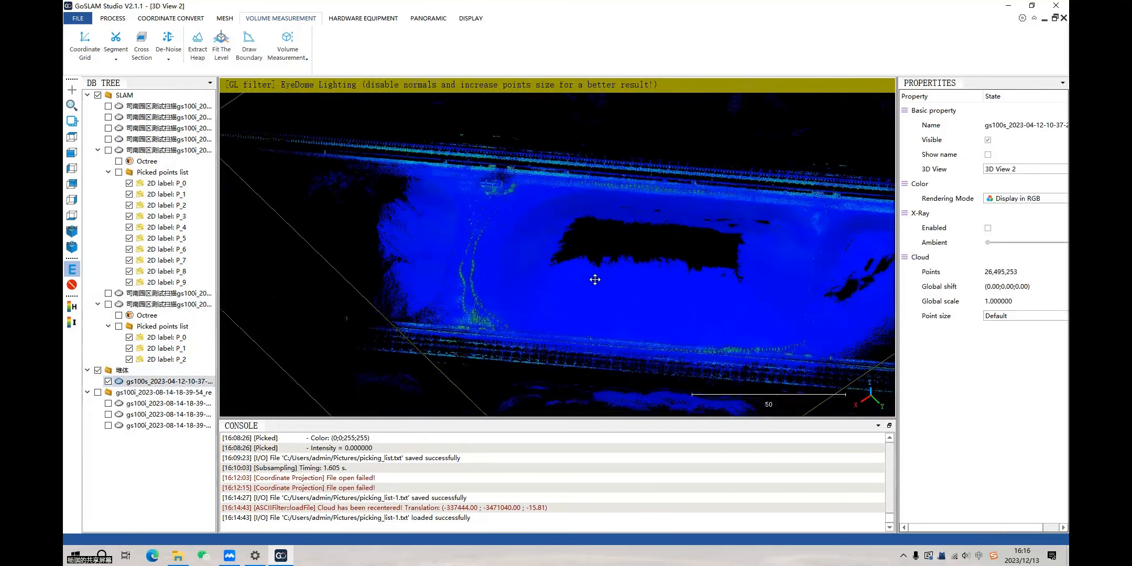
scroll(564, 284, down, 1)
drag(562, 289, 591, 218)
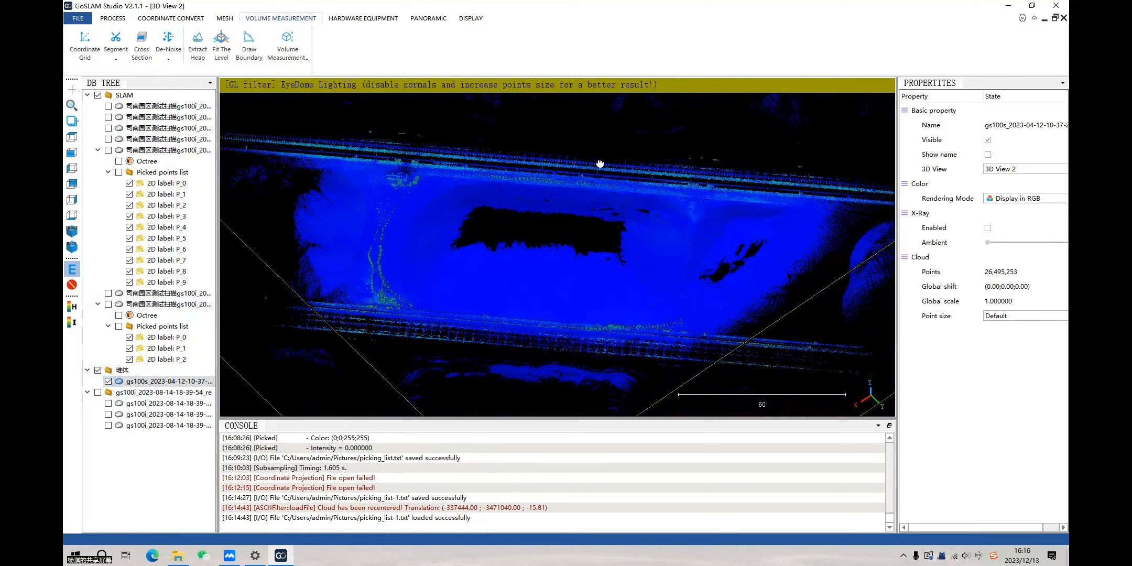
drag(600, 164, 597, 180)
drag(582, 246, 580, 284)
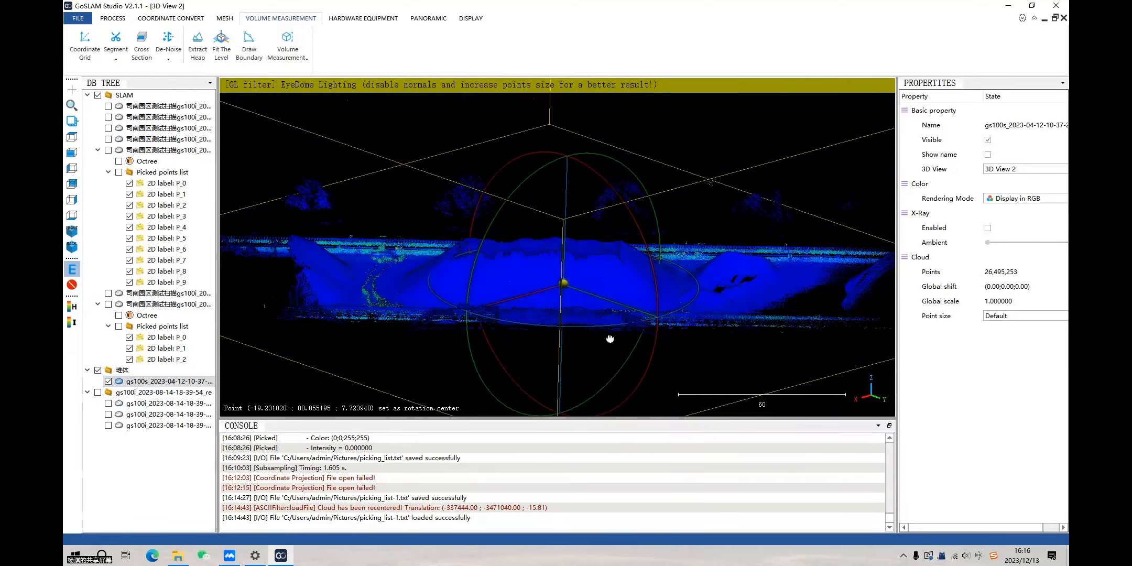
drag(610, 339, 689, 325)
drag(638, 246, 666, 329)
drag(315, 291, 650, 309)
right_drag(624, 294, 608, 287)
drag(572, 266, 579, 282)
right_drag(559, 268, 547, 303)
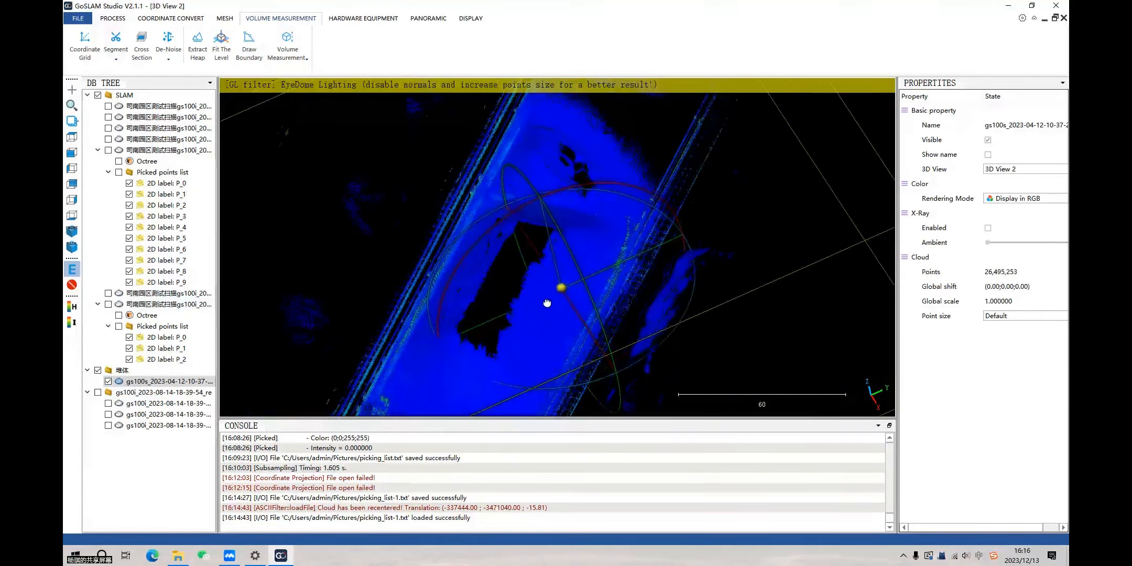
right_click(181, 393)
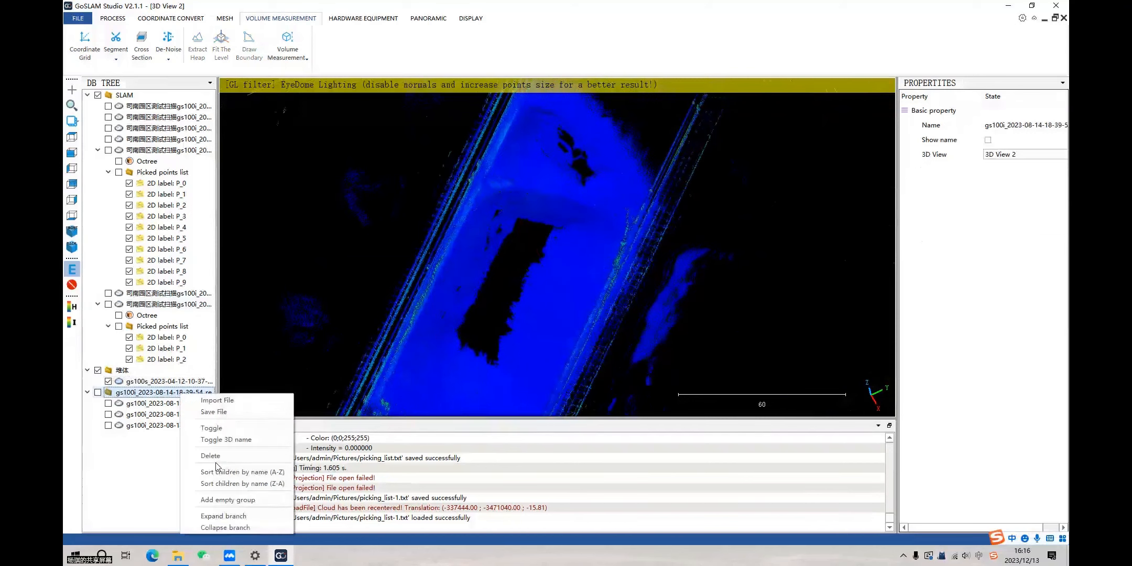
click(215, 454)
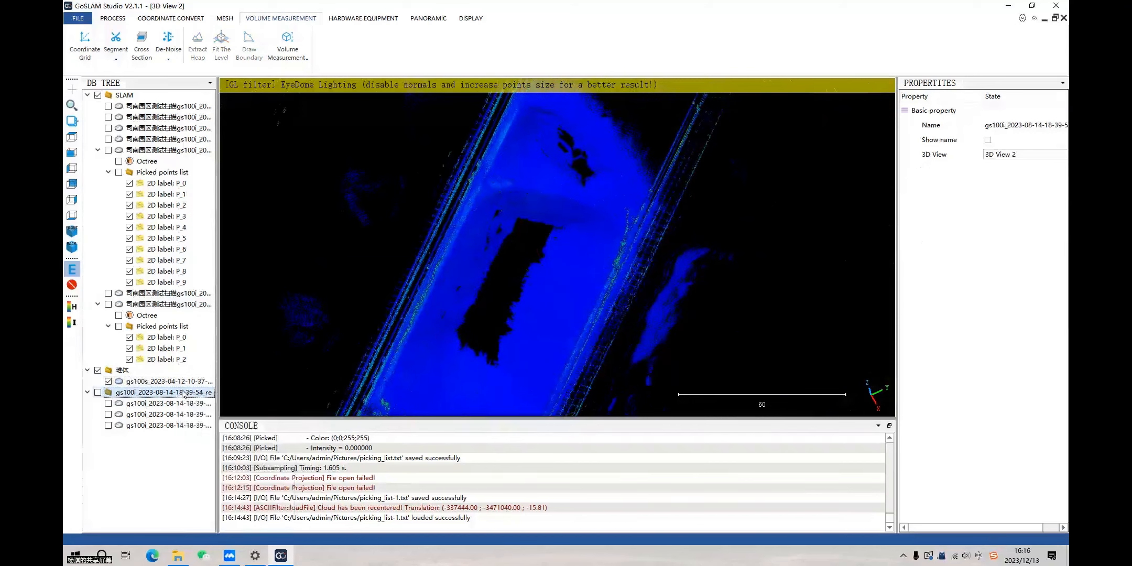
click(460, 335)
Show the stockpile cloud in top view, close up on the smaller heap
drag(522, 346, 550, 264)
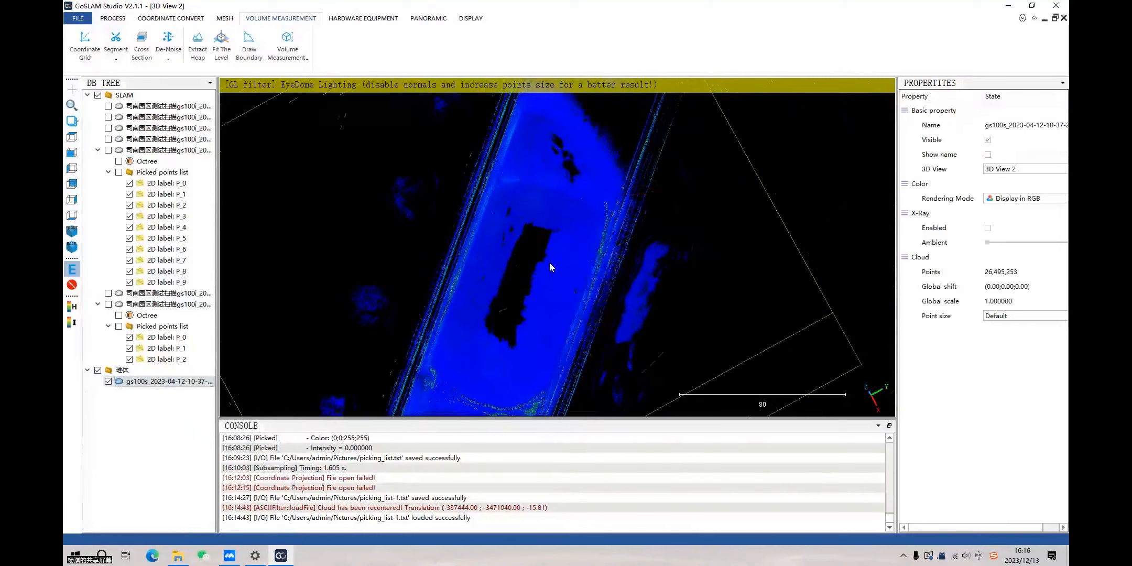
click(72, 138)
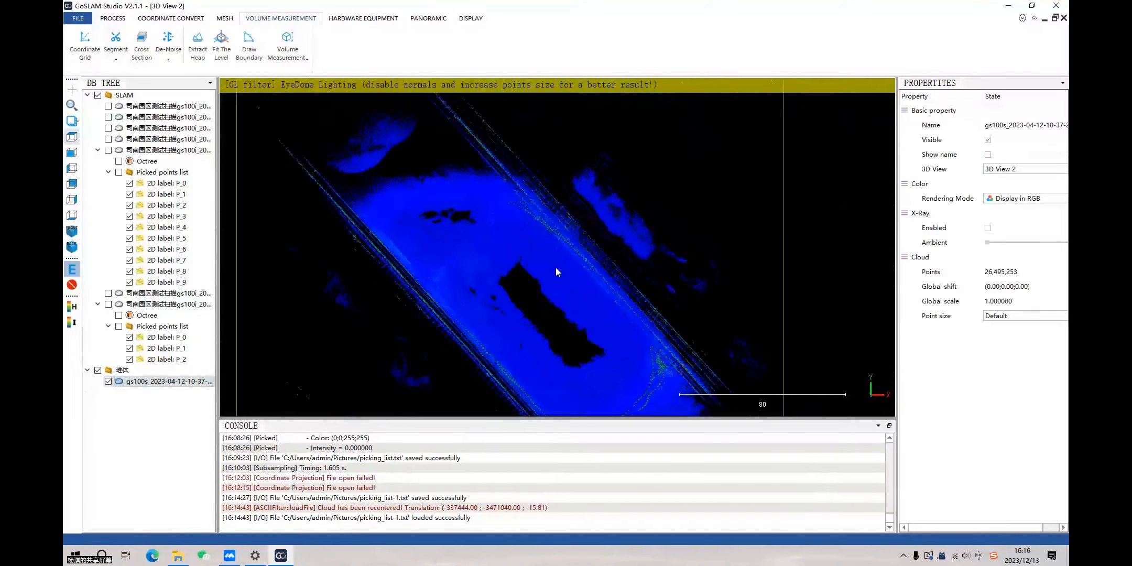
drag(555, 267, 589, 262)
scroll(590, 262, up, 5)
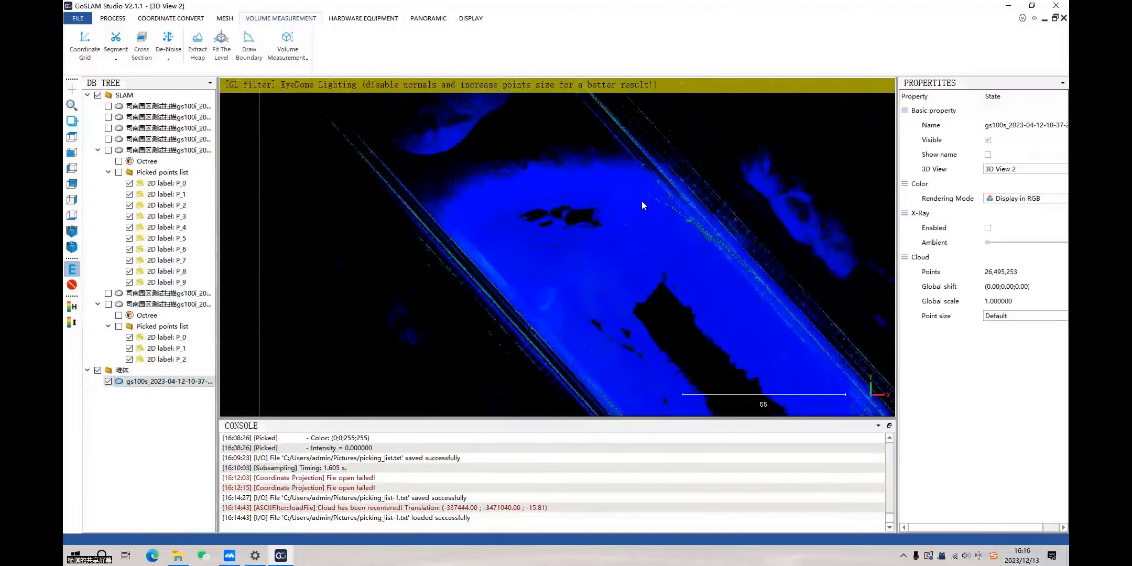
scroll(647, 155, up, 3)
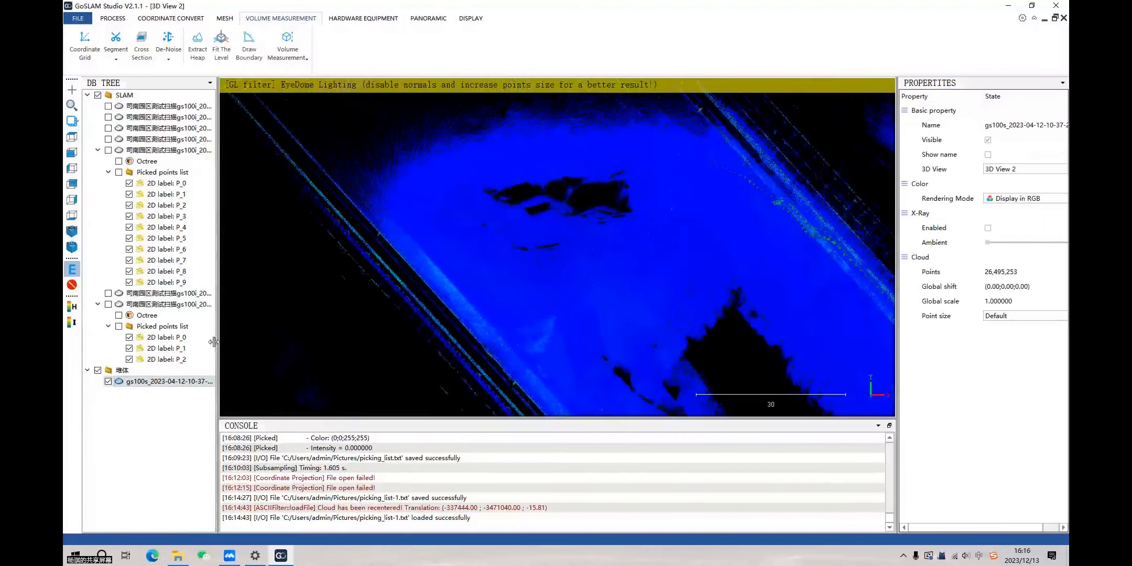
Color the stockpile cloud by height (Z) and reapply EyeDome Lighting
click(74, 308)
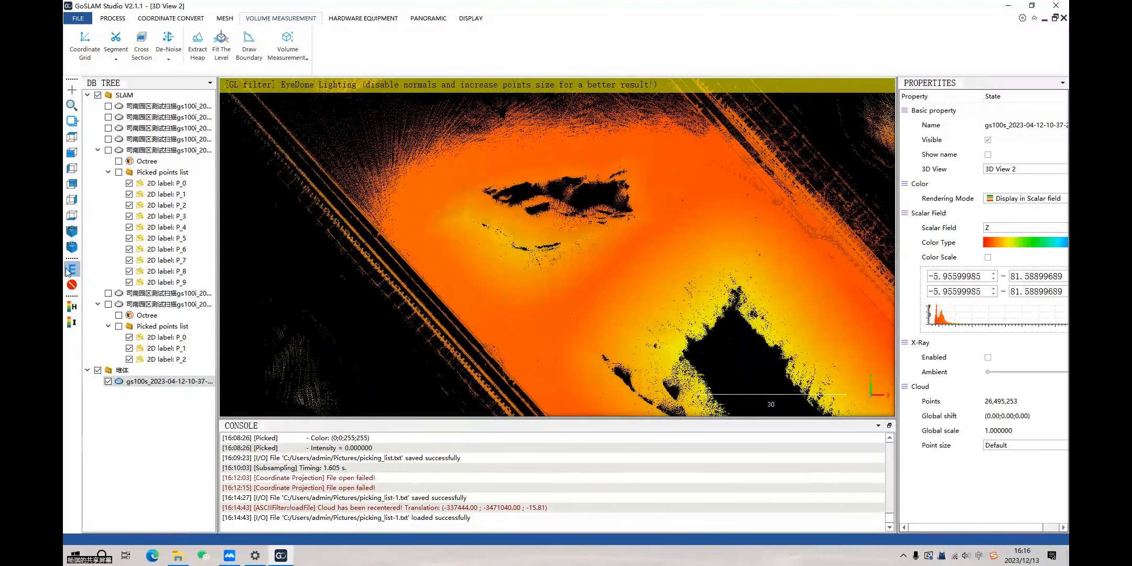
click(71, 284)
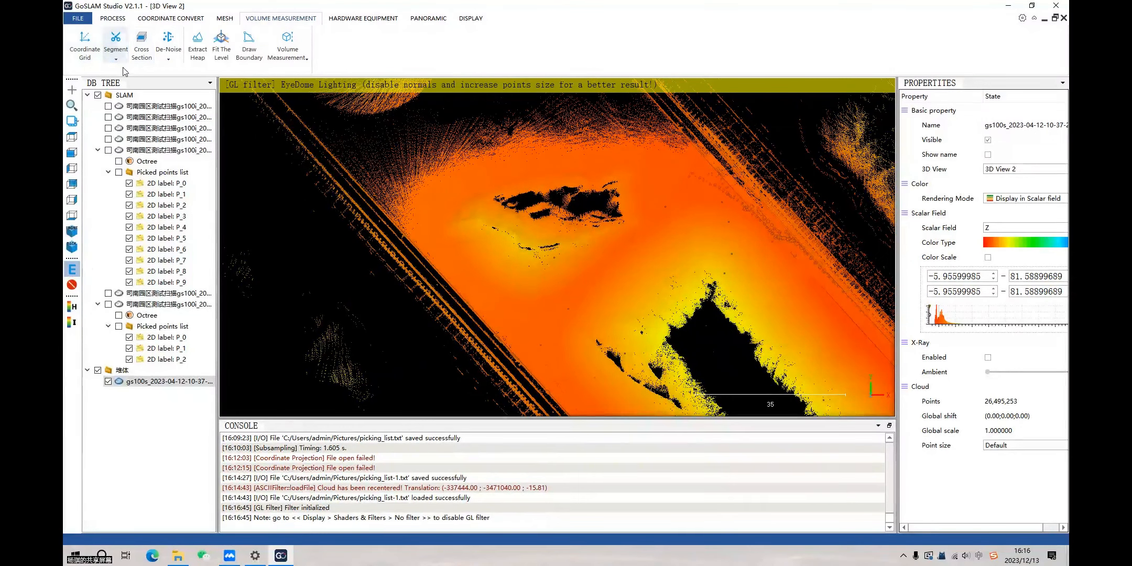
Segment the smaller heap out of the stockpile cloud with a four-corner polygon and hide the original cloud
click(116, 50)
click(703, 98)
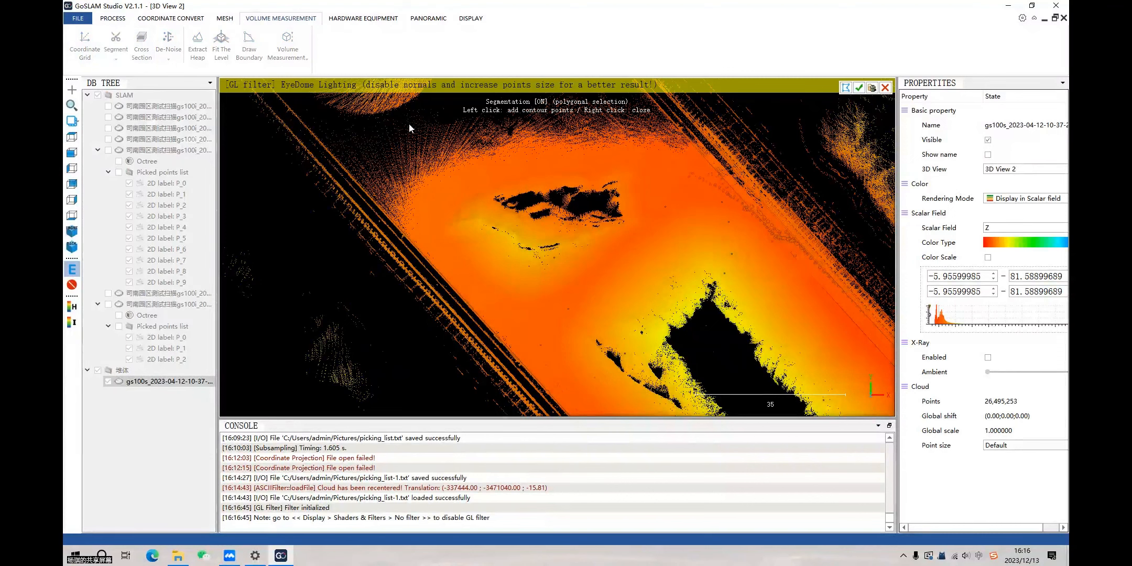
click(344, 152)
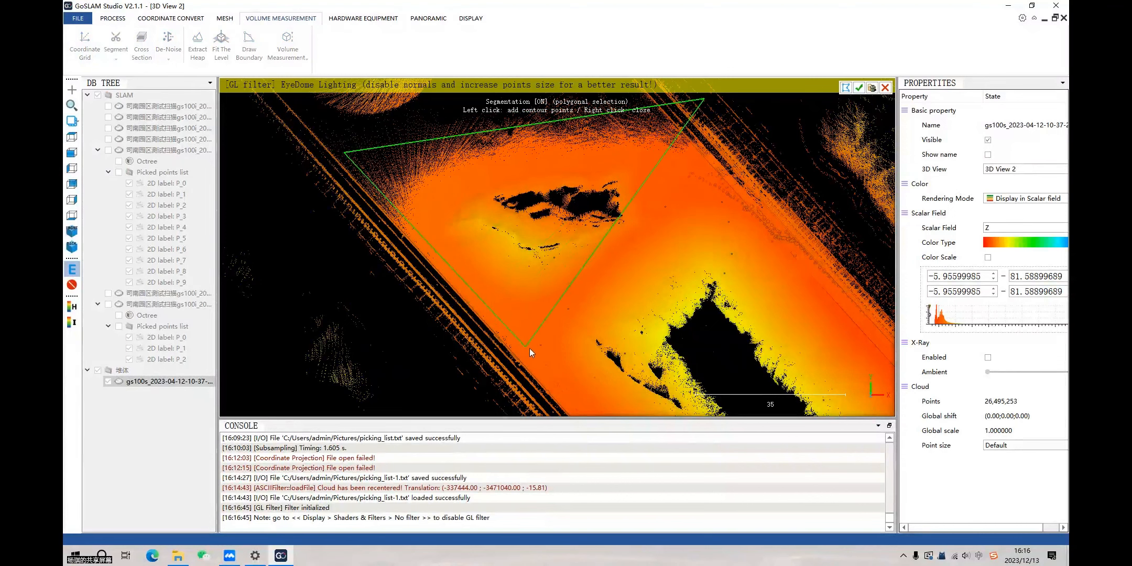
click(745, 196)
right_click(745, 195)
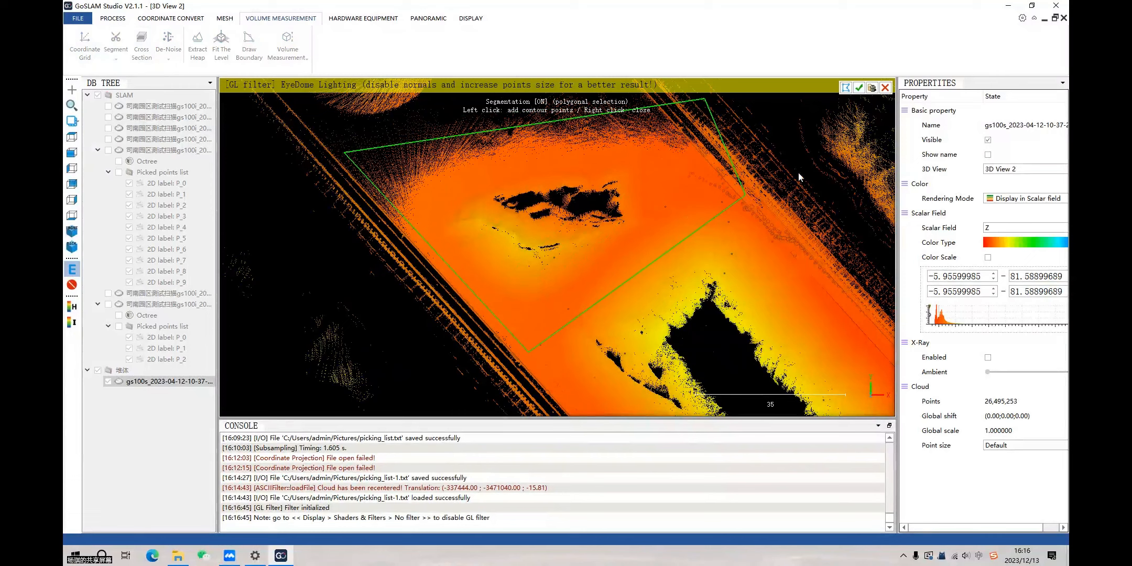
click(858, 88)
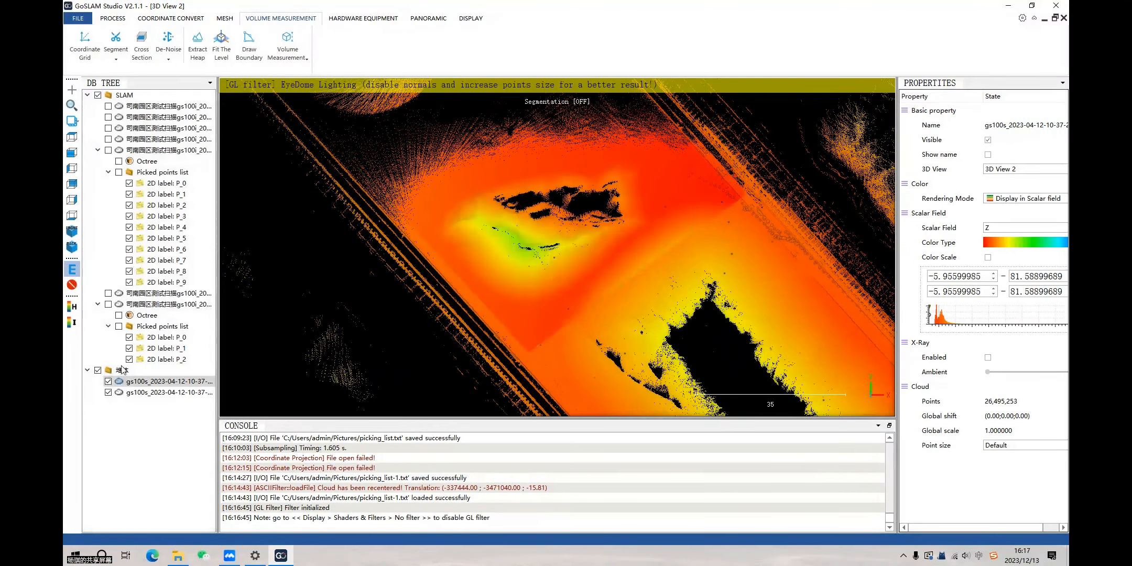
click(108, 382)
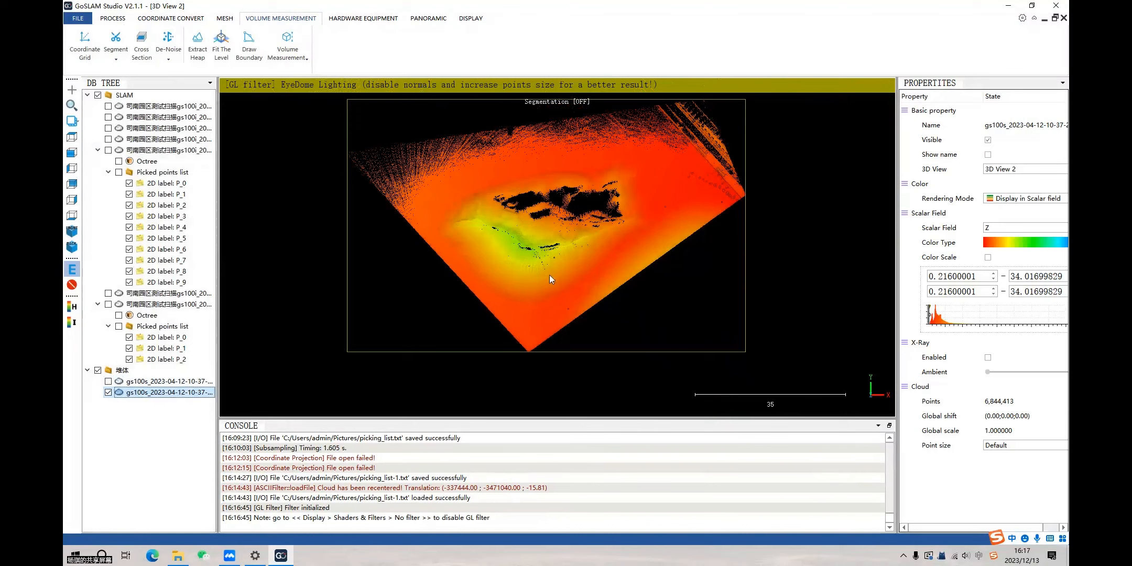
Examine the segmented heap's slopes and surrounding ground from several angles
double_click(581, 256)
drag(582, 256, 590, 288)
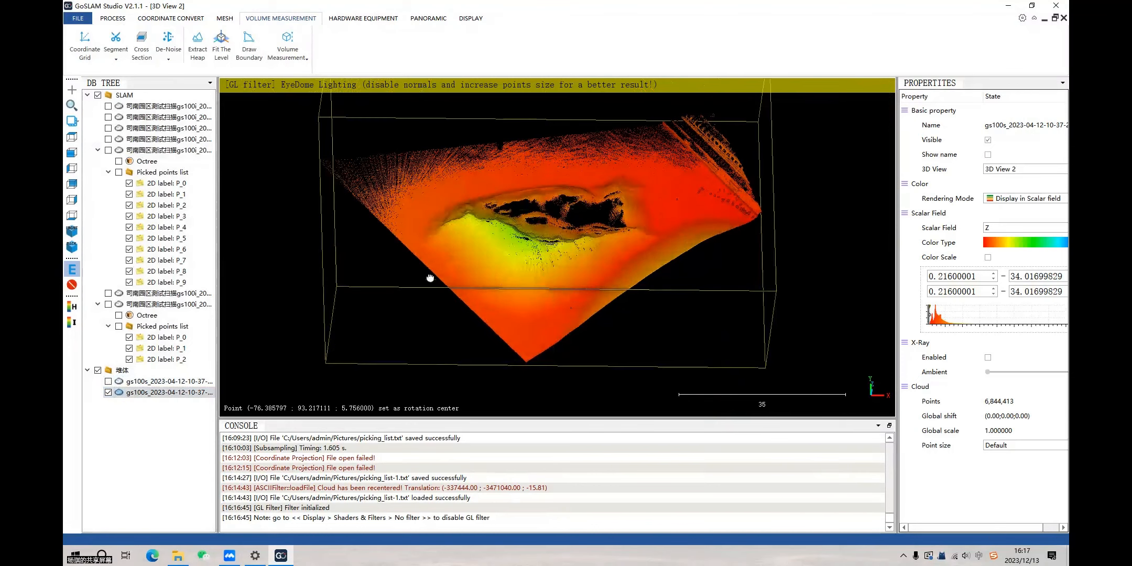
drag(430, 277, 679, 309)
drag(446, 257, 500, 252)
drag(691, 297, 726, 192)
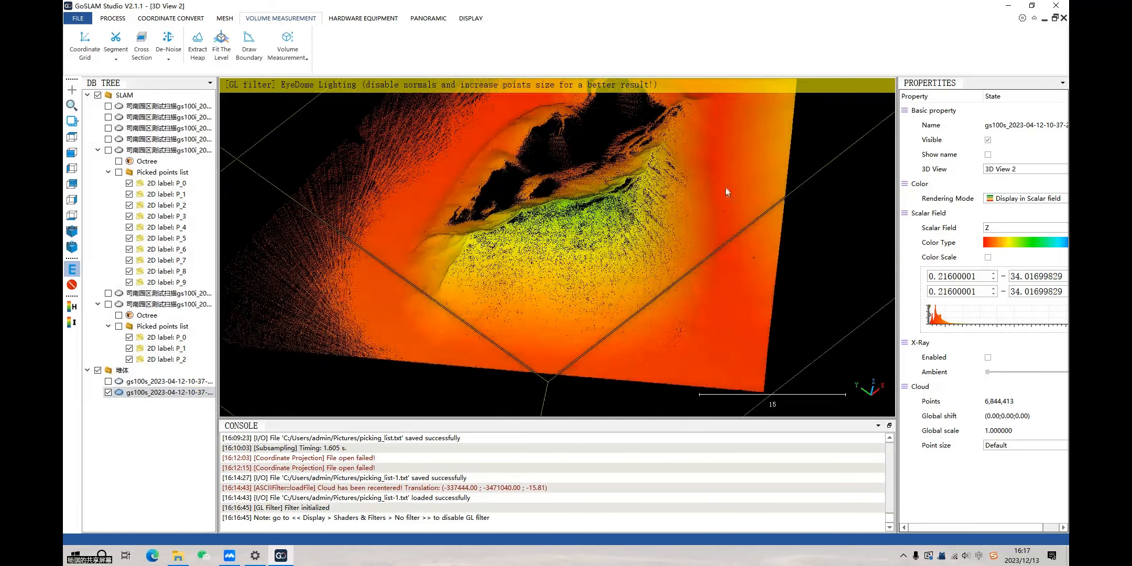
double_click(708, 169)
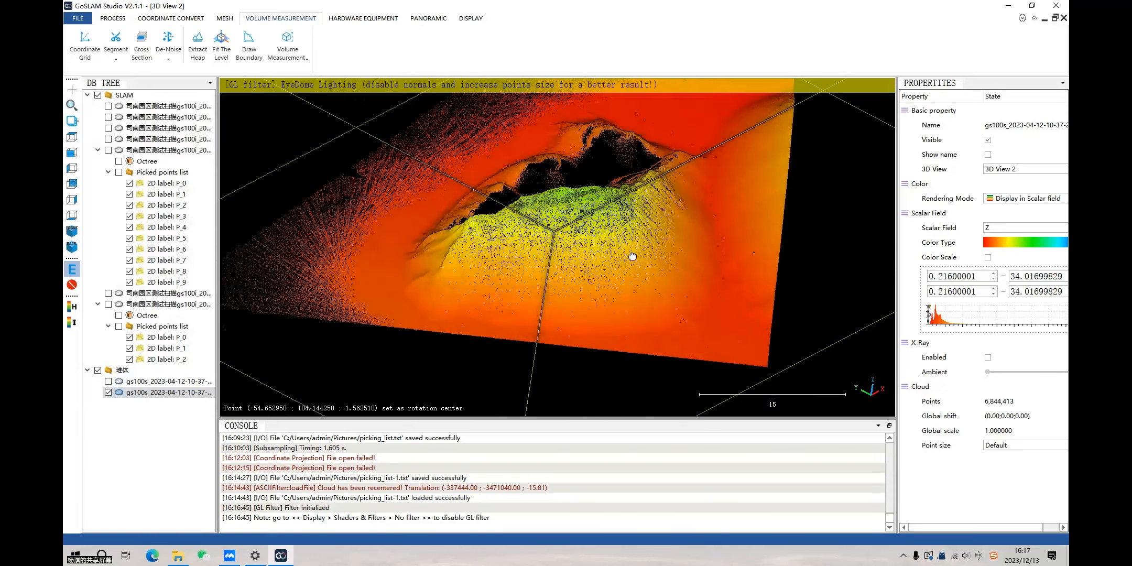
drag(527, 233, 67, 65)
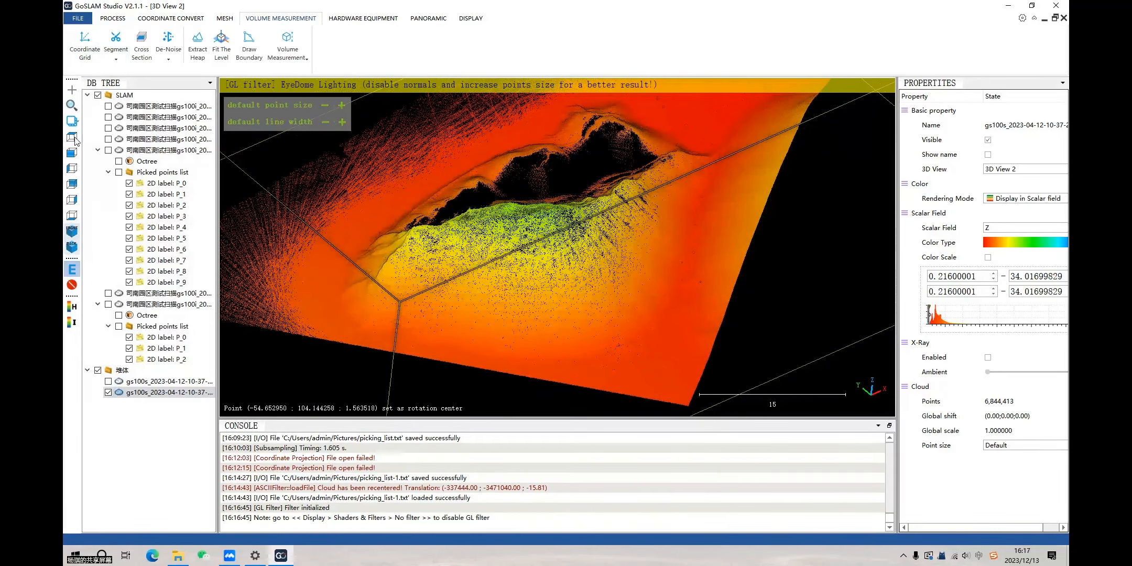
Lower the upper height color limit of the segmented heap cloud to about 9.576 in top view
scroll(784, 252, down, 3)
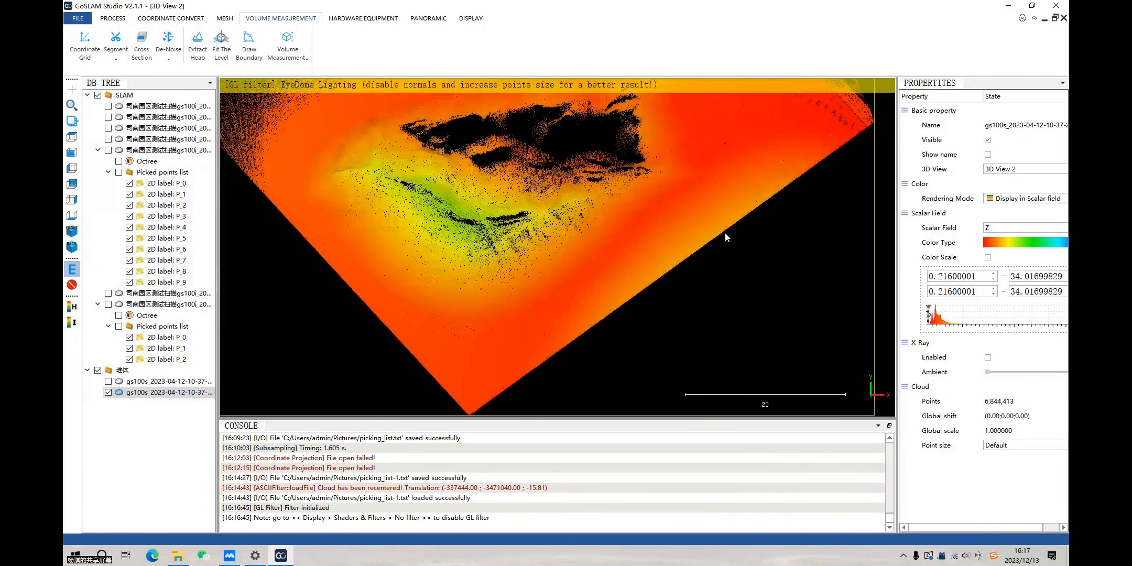
right_drag(725, 232, 755, 292)
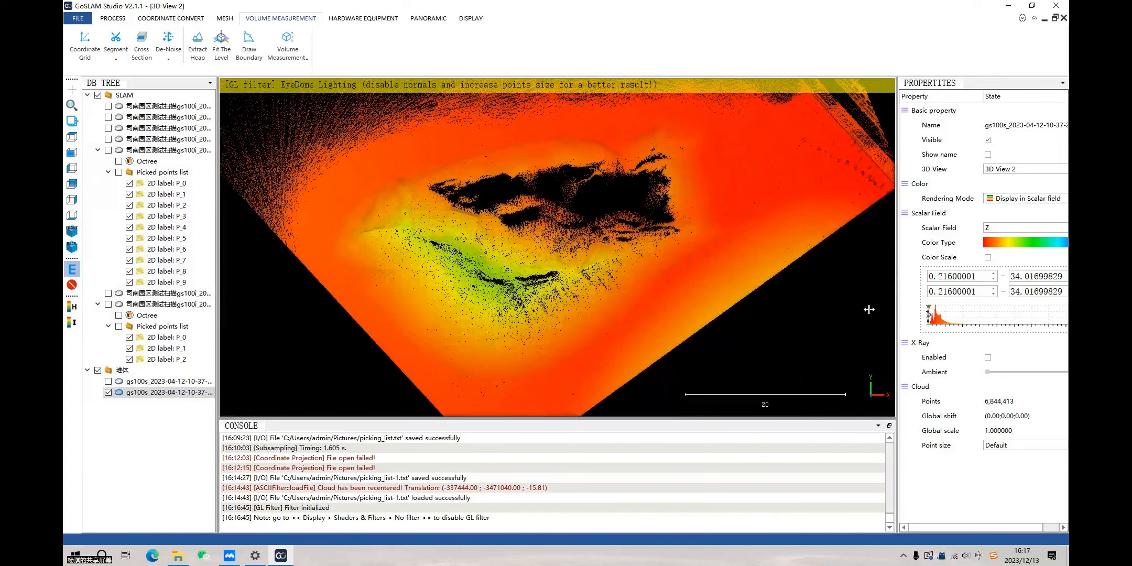
drag(897, 307, 852, 309)
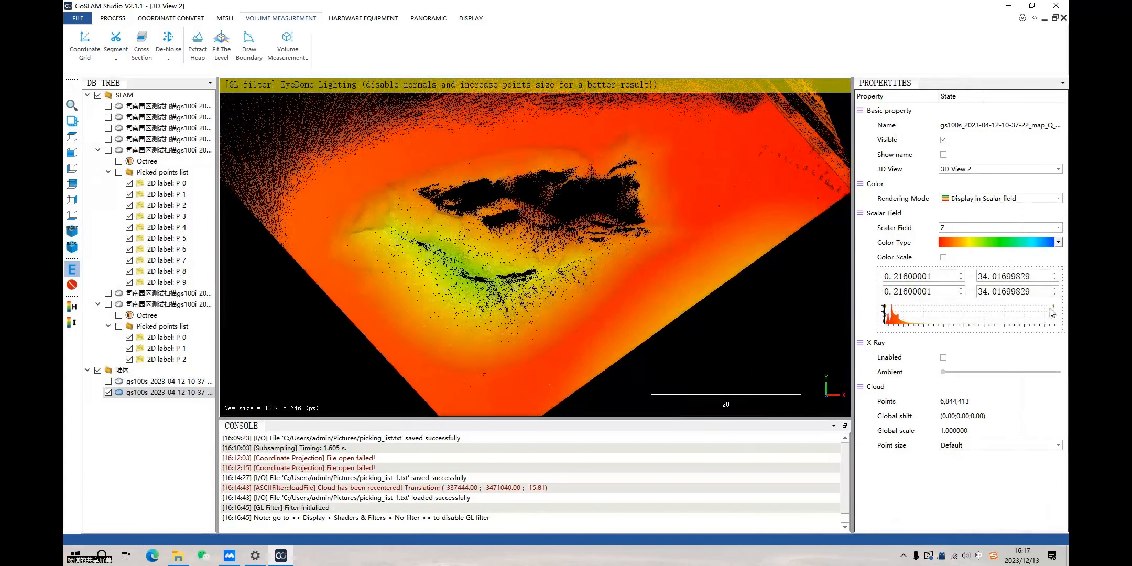
mouse_move(1051, 313)
mouse_down()
mouse_move(905, 310)
mouse_move(932, 312)
mouse_up()
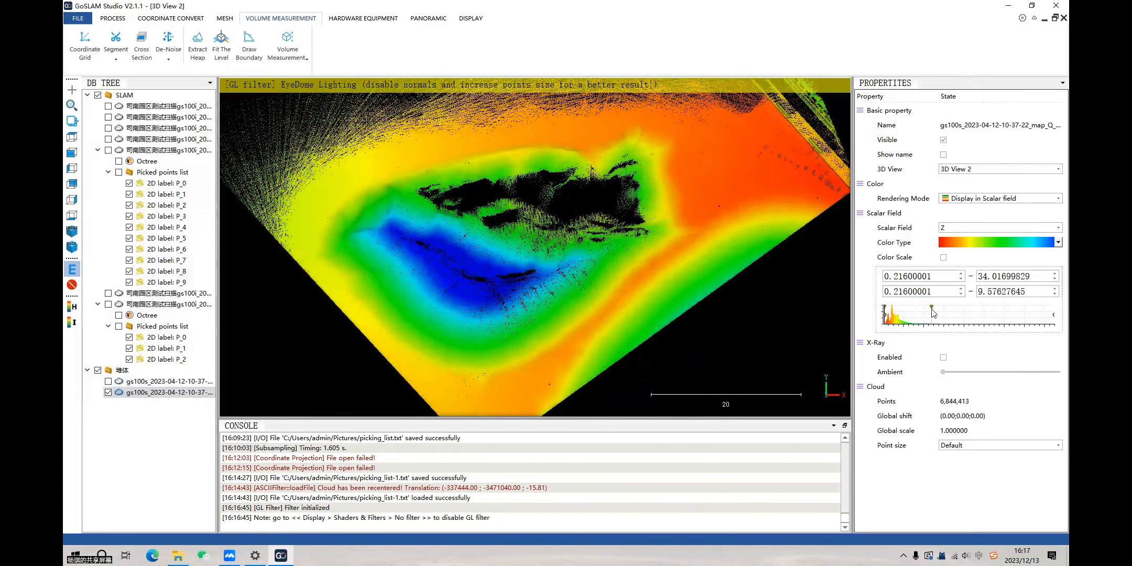
Segment the heap more tightly with a six-corner polygon, hide the previous segment and select the new cloud
drag(619, 270, 333, 208)
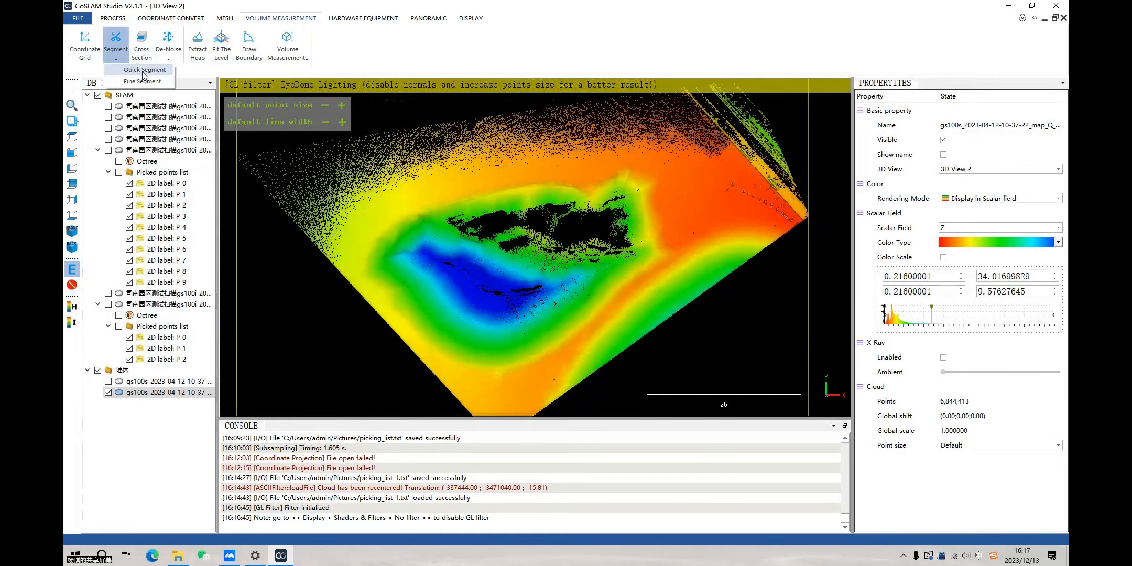
click(116, 43)
click(669, 136)
click(327, 198)
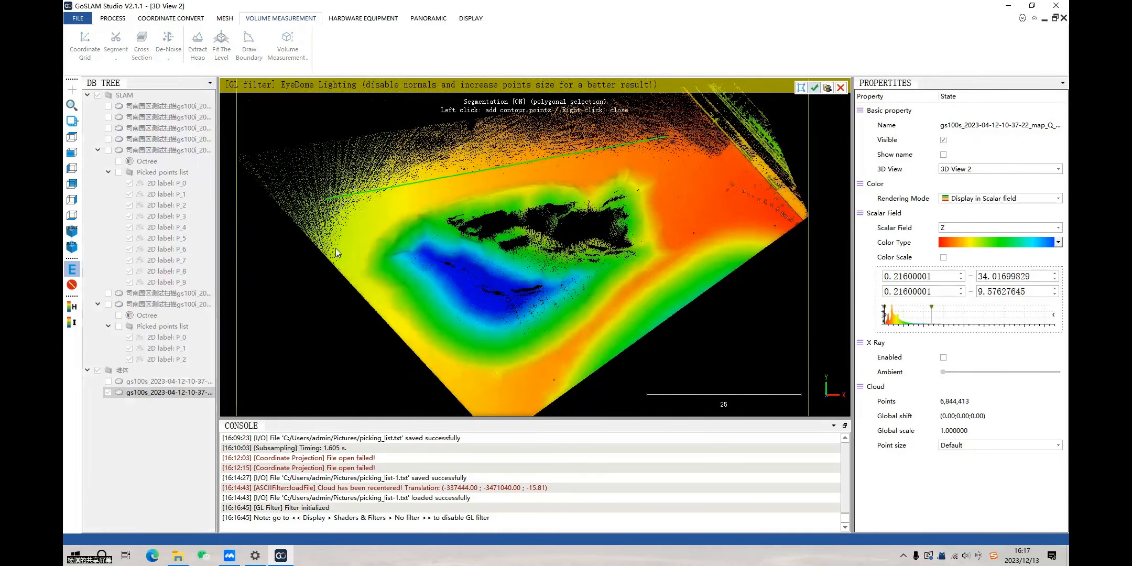
click(351, 285)
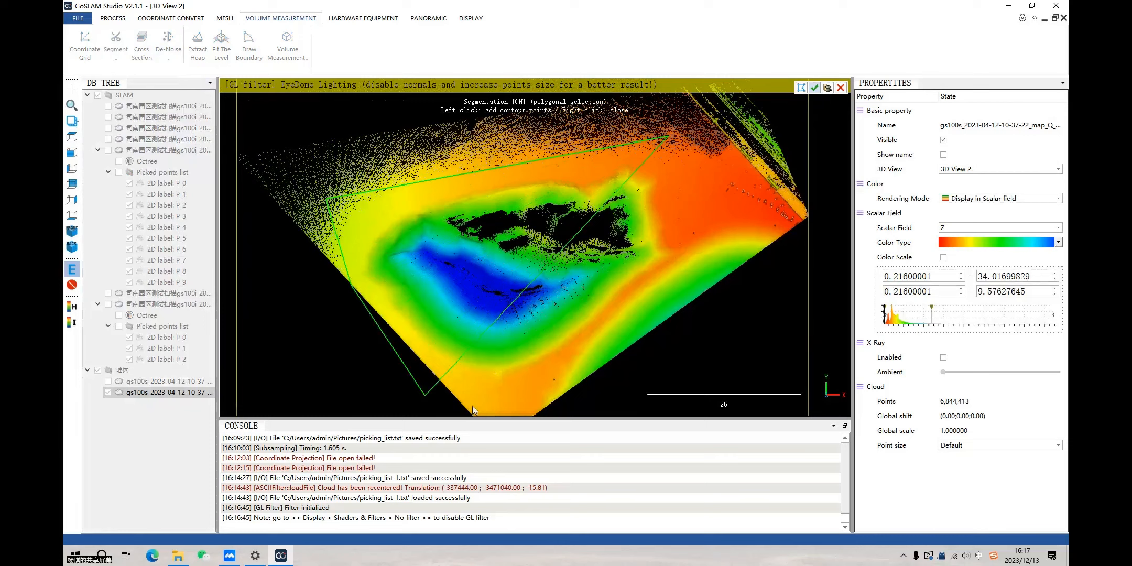
click(435, 386)
click(555, 369)
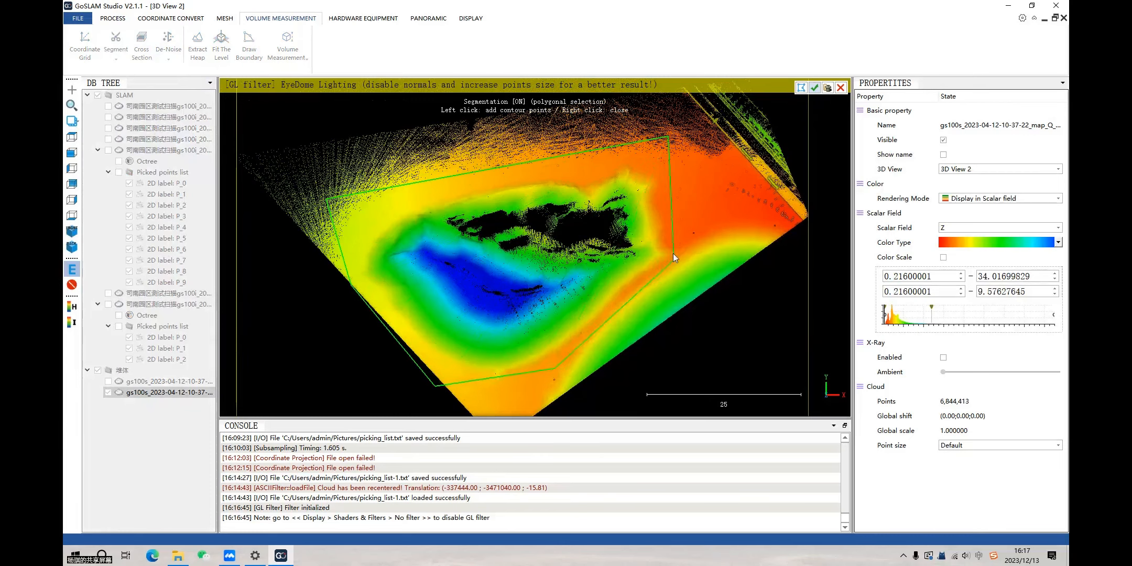
click(714, 236)
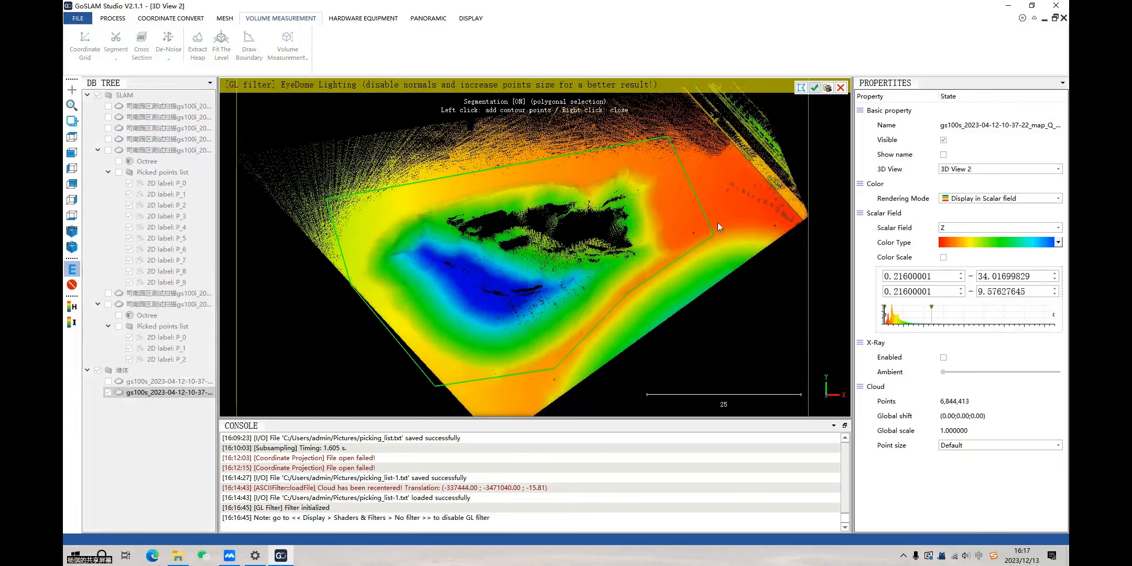
click(815, 88)
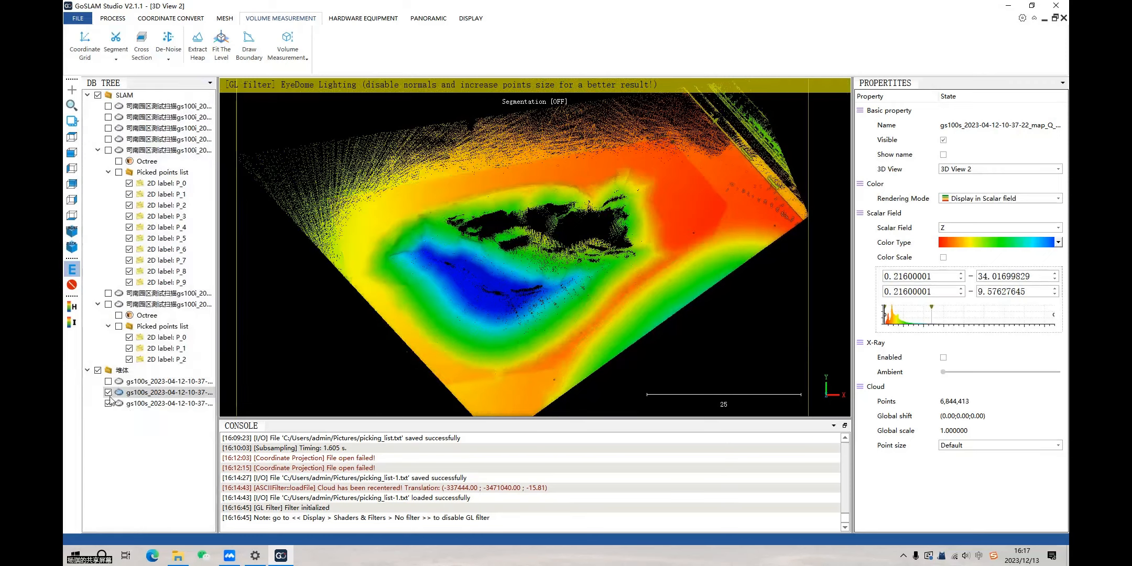
click(108, 393)
click(131, 403)
Examine the newly segmented heap from the side and obliquely, including the empty space above it
double_click(543, 314)
drag(543, 314, 558, 302)
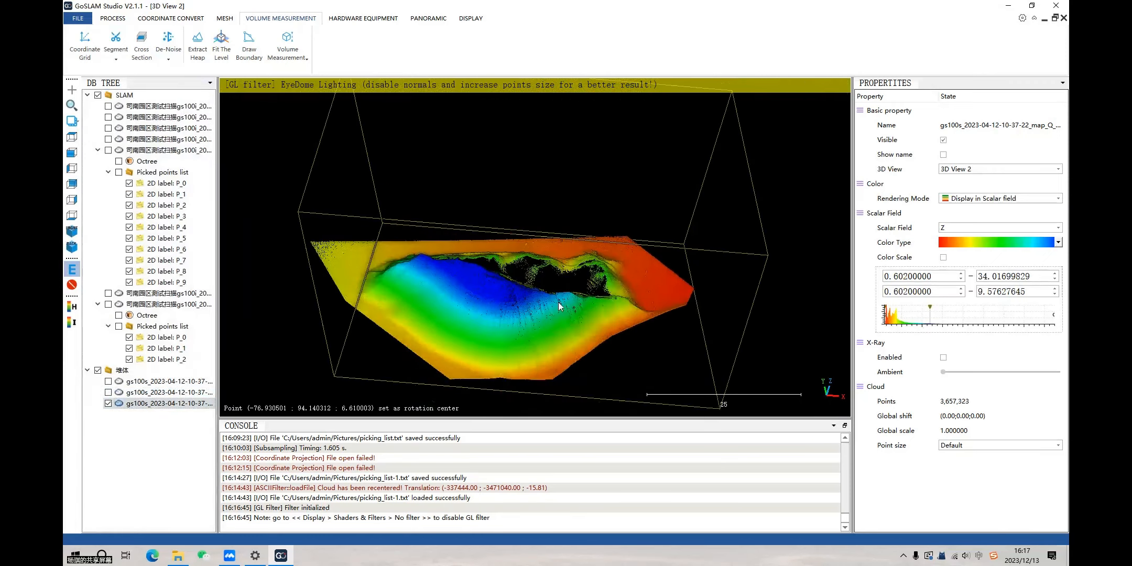
drag(584, 249, 518, 253)
scroll(472, 285, down, 6)
drag(441, 301, 559, 296)
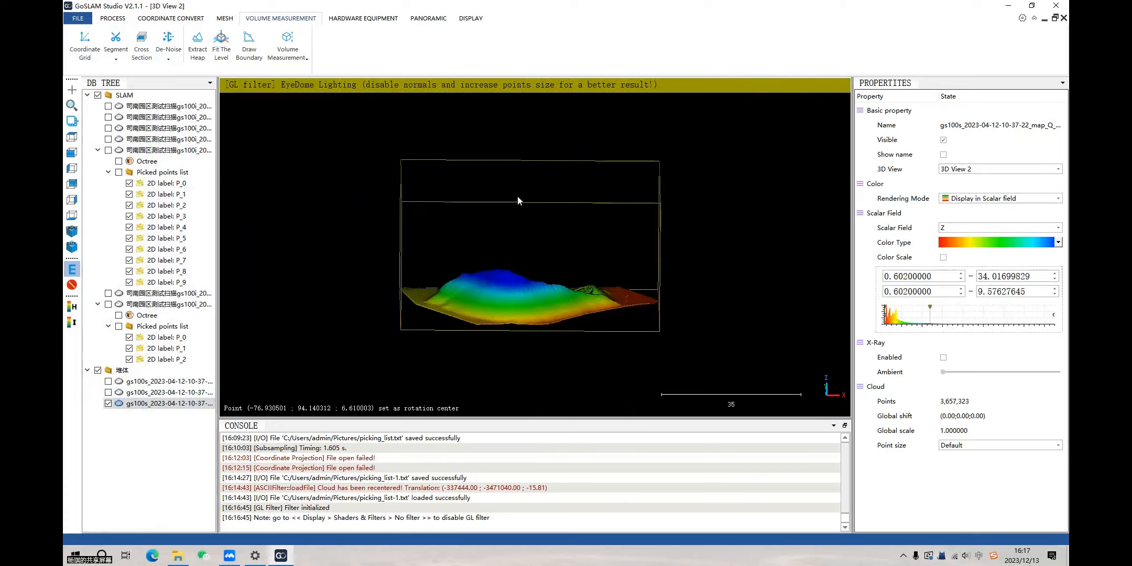
drag(516, 259, 488, 215)
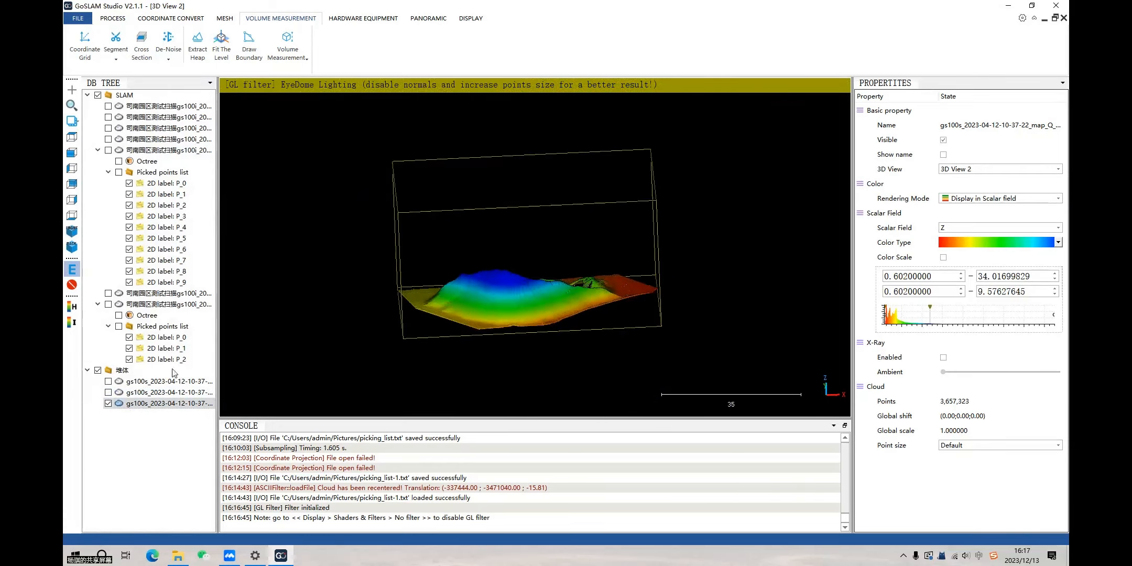
drag(560, 223, 471, 209)
scroll(525, 214, up, 6)
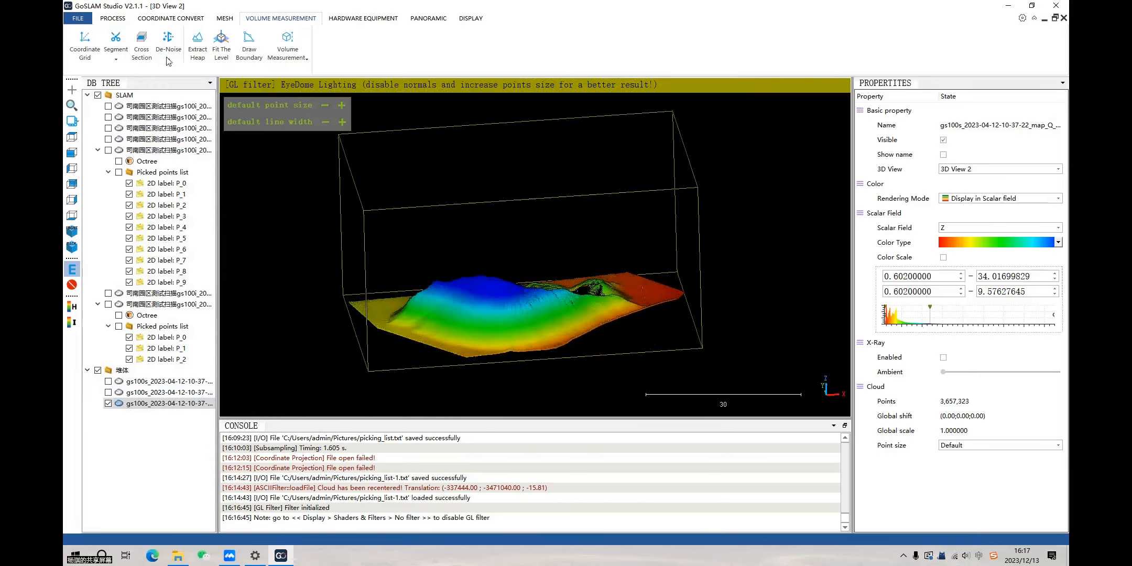
Cross-section the heap with a box about 12.59 thick in Z, export the slice and hide the source cloud
click(143, 48)
drag(523, 141, 528, 242)
drag(561, 315, 558, 364)
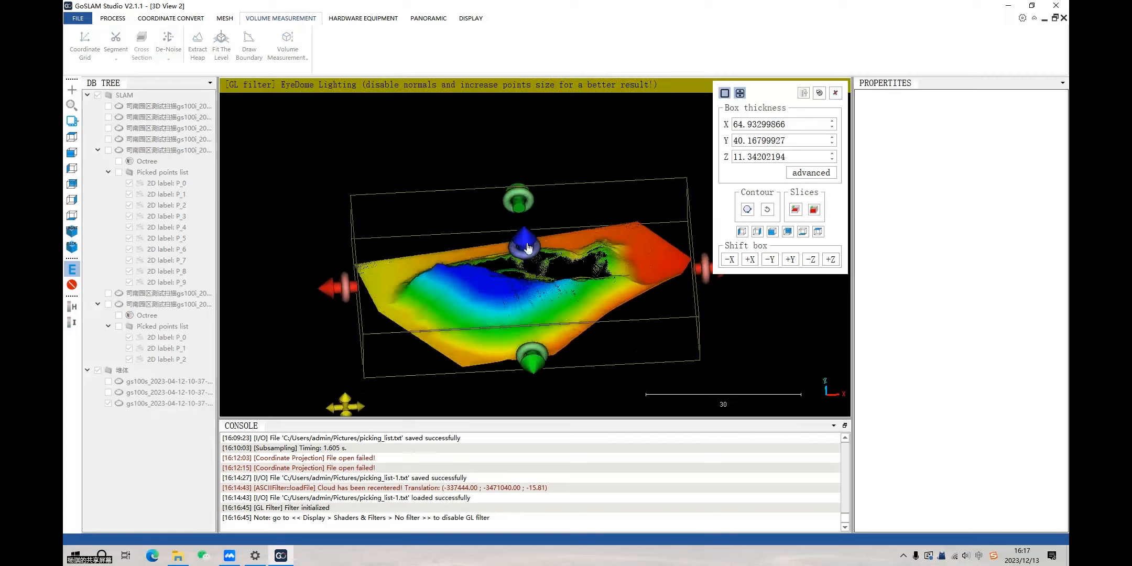
mouse_move(530, 249)
mouse_down()
mouse_move(531, 311)
mouse_move(567, 228)
mouse_move(532, 248)
mouse_move(545, 237)
mouse_up()
click(795, 209)
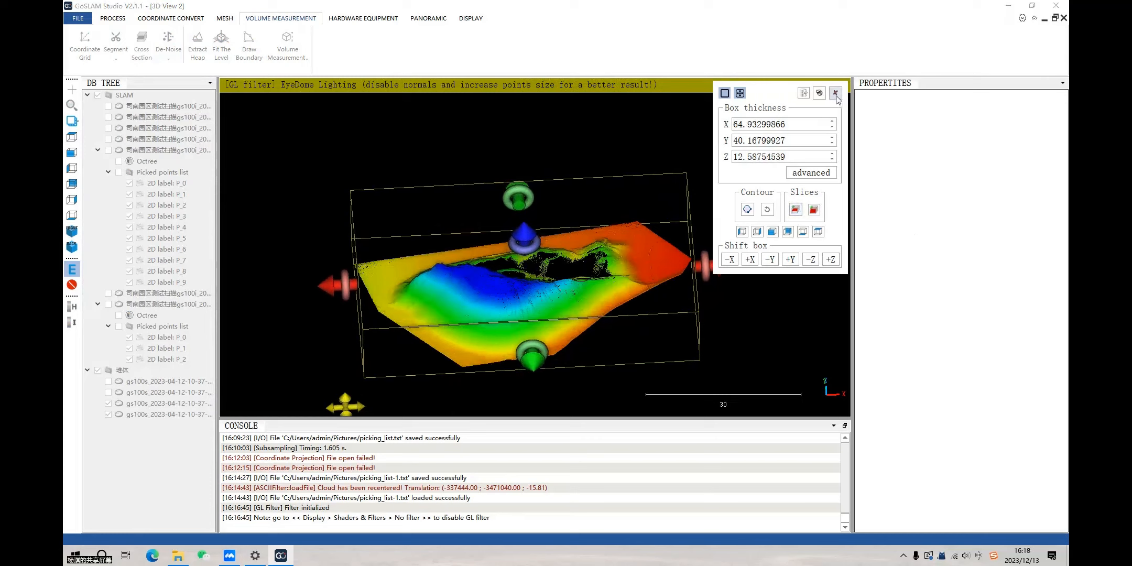
click(835, 92)
click(109, 403)
click(131, 417)
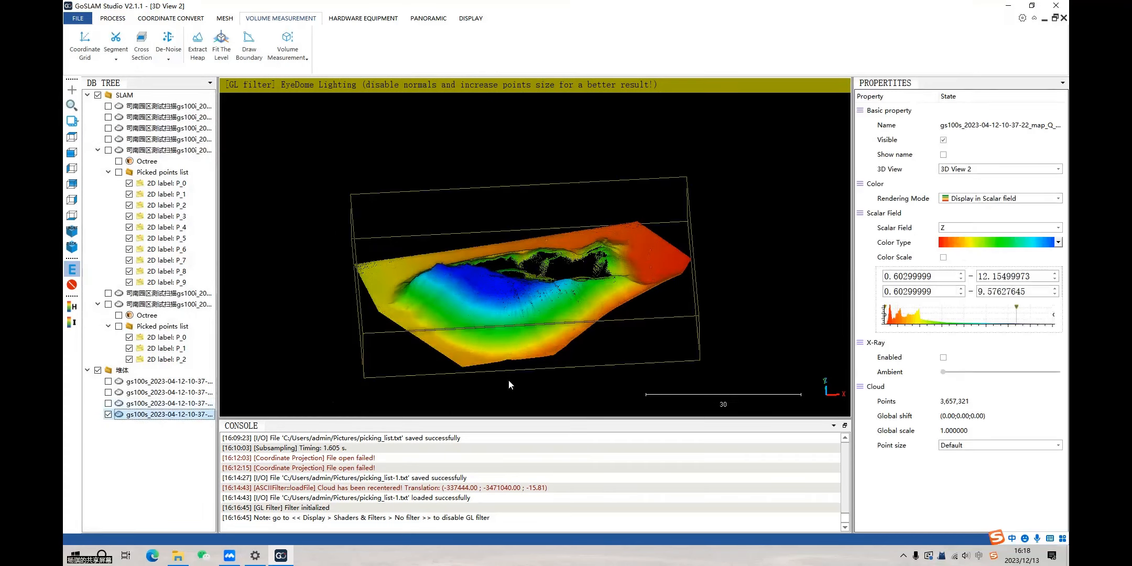
Examine the exported heap slice from several angles, setting a rotation center on the heap
drag(508, 380, 471, 356)
double_click(500, 329)
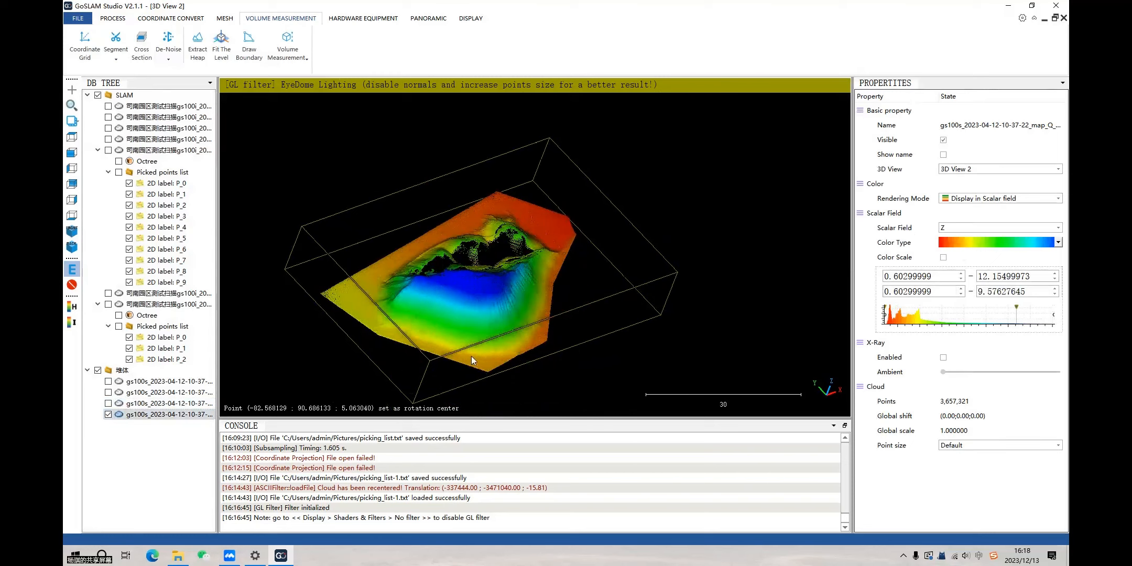
scroll(474, 355, up, 5)
scroll(576, 245, down, 3)
drag(576, 245, 515, 289)
scroll(513, 289, down, 4)
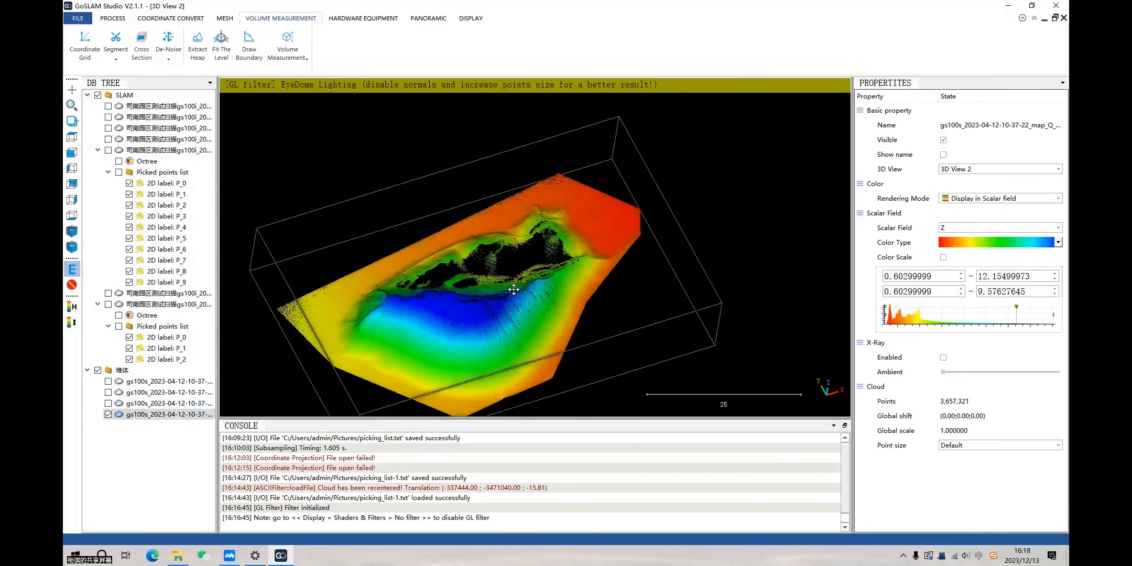
right_drag(400, 233, 461, 217)
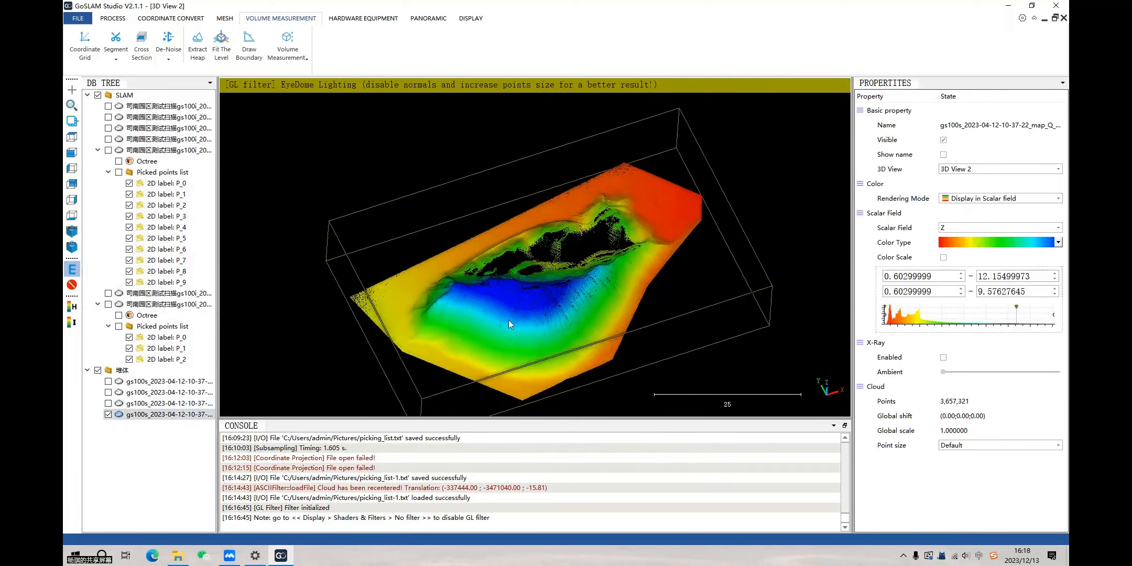
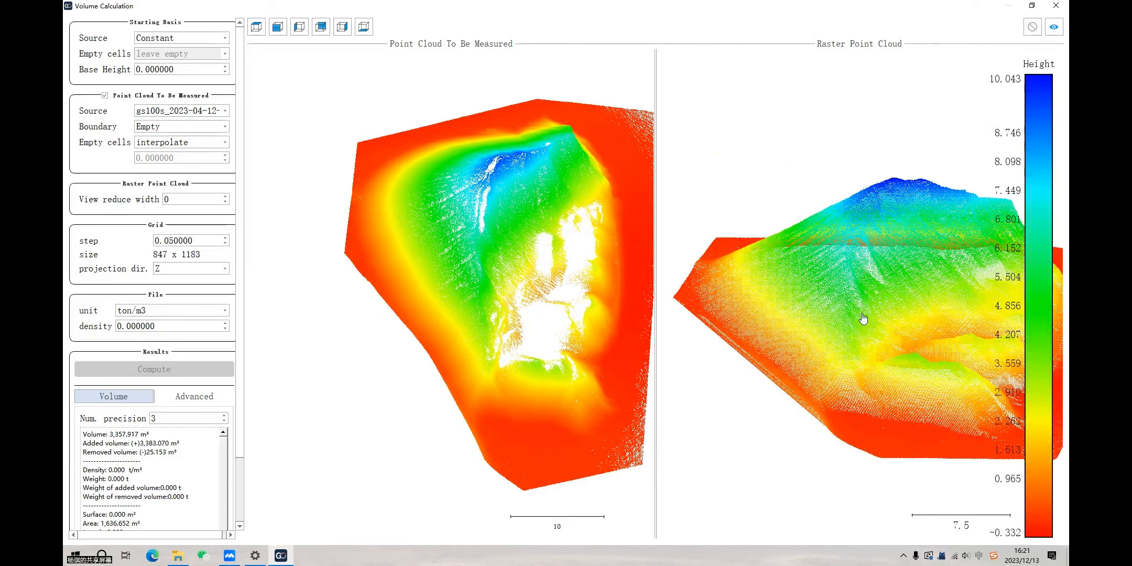
Generate the bounding box from the advanced volume results and show its length and width on the raster cloud from above
double_click(847, 330)
drag(667, 355, 624, 359)
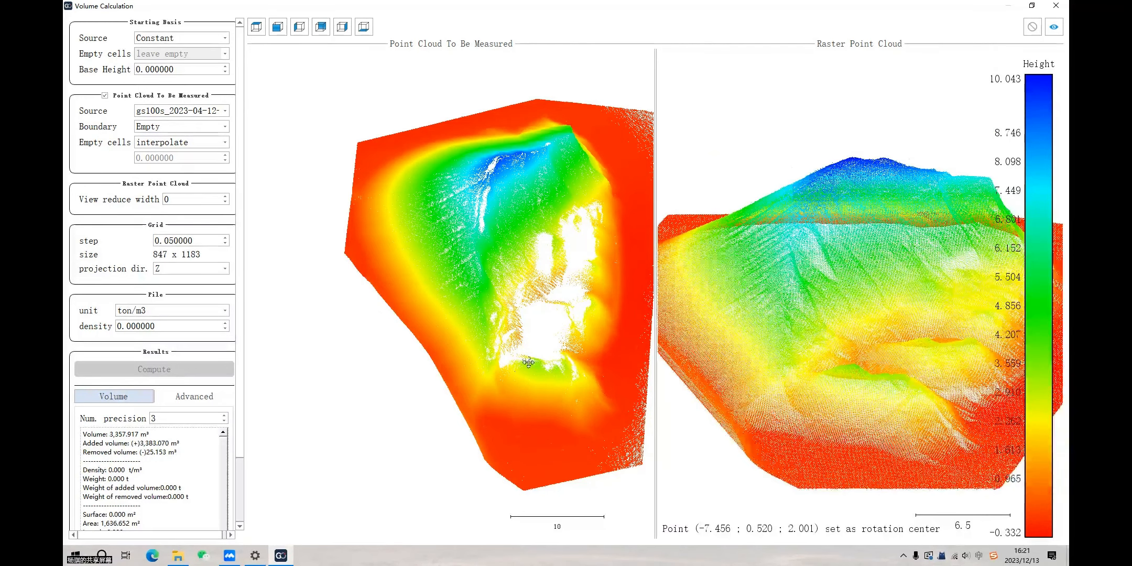
drag(506, 371, 534, 188)
click(208, 399)
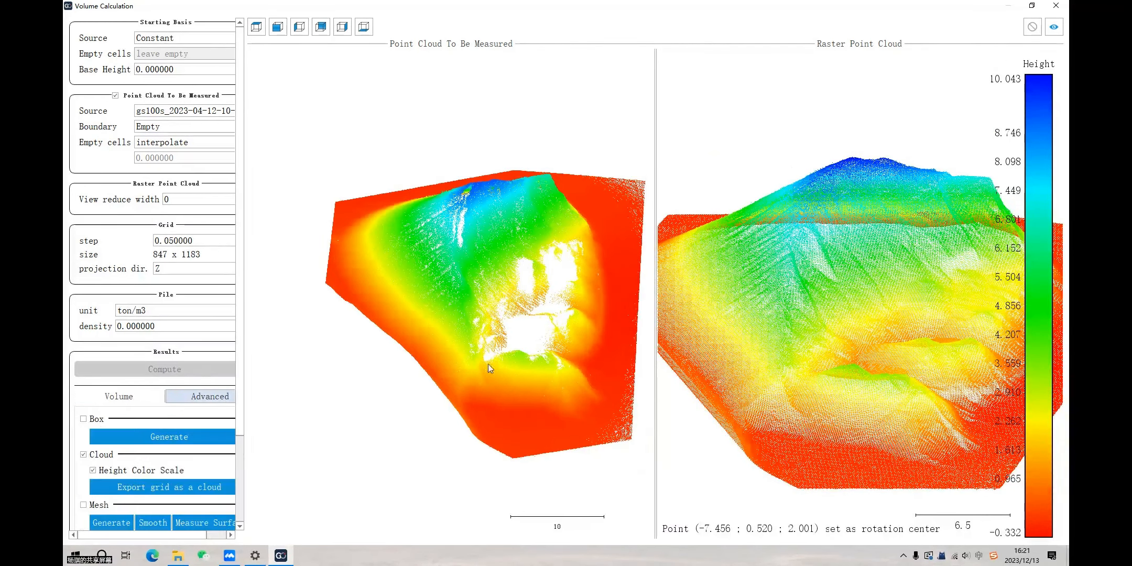
click(84, 420)
click(181, 436)
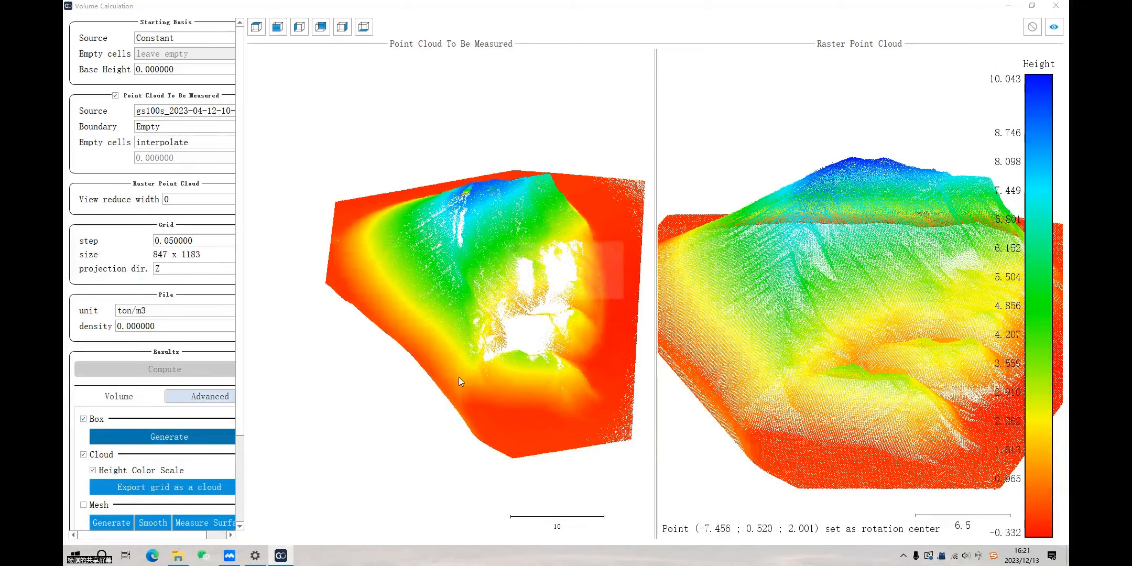
click(600, 288)
scroll(839, 367, down, 3)
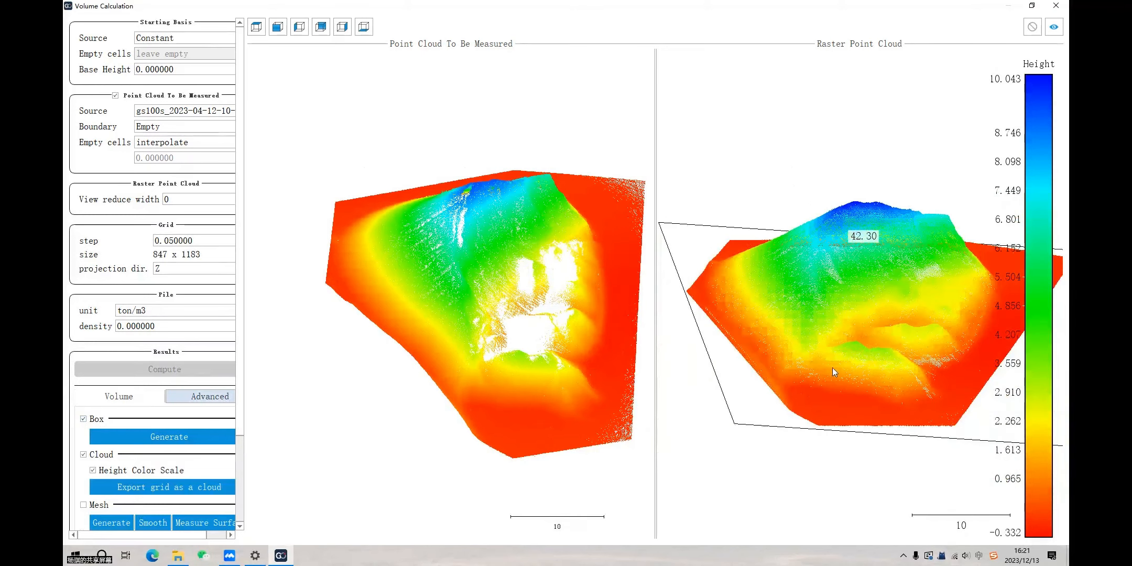
scroll(851, 366, down, 2)
drag(711, 378, 854, 326)
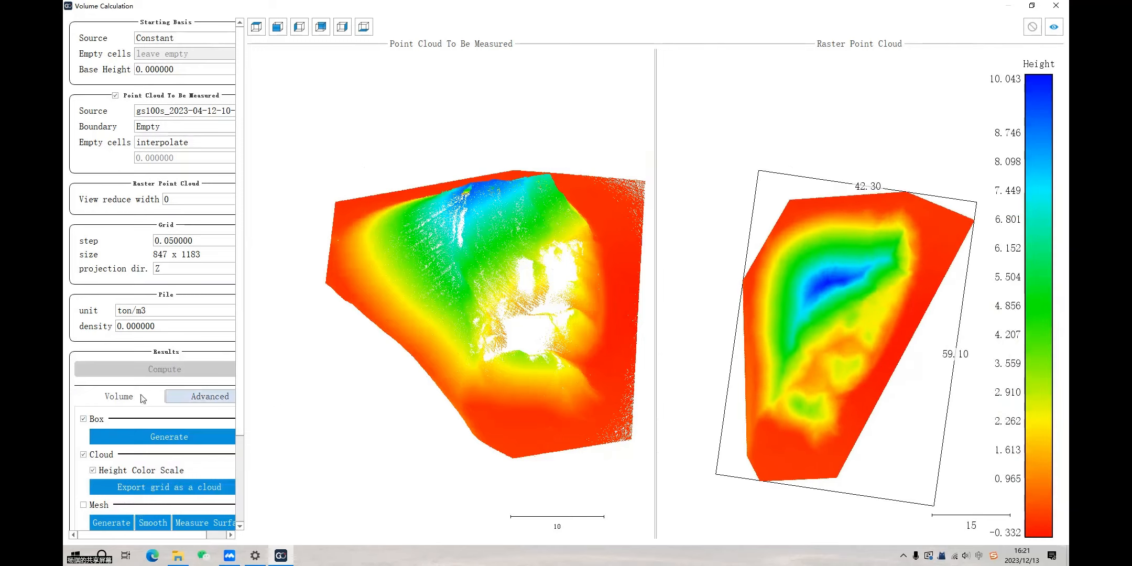
Review the advanced result options and the volume report, and compare the measured cloud with the raster cloud
scroll(107, 388, down, 2)
scroll(123, 318, down, 2)
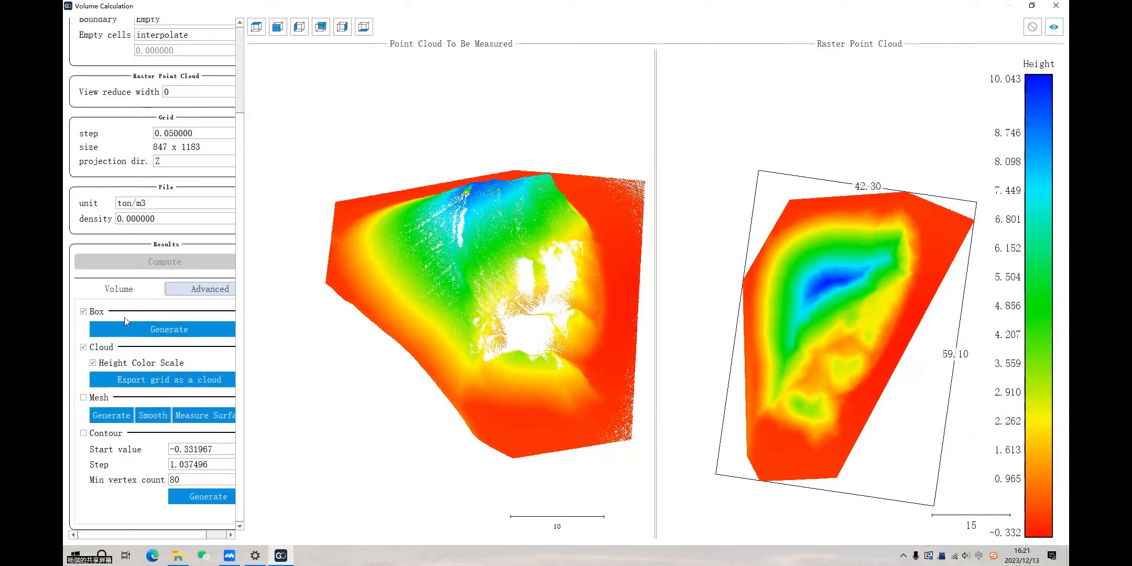
scroll(124, 340, up, 4)
click(121, 401)
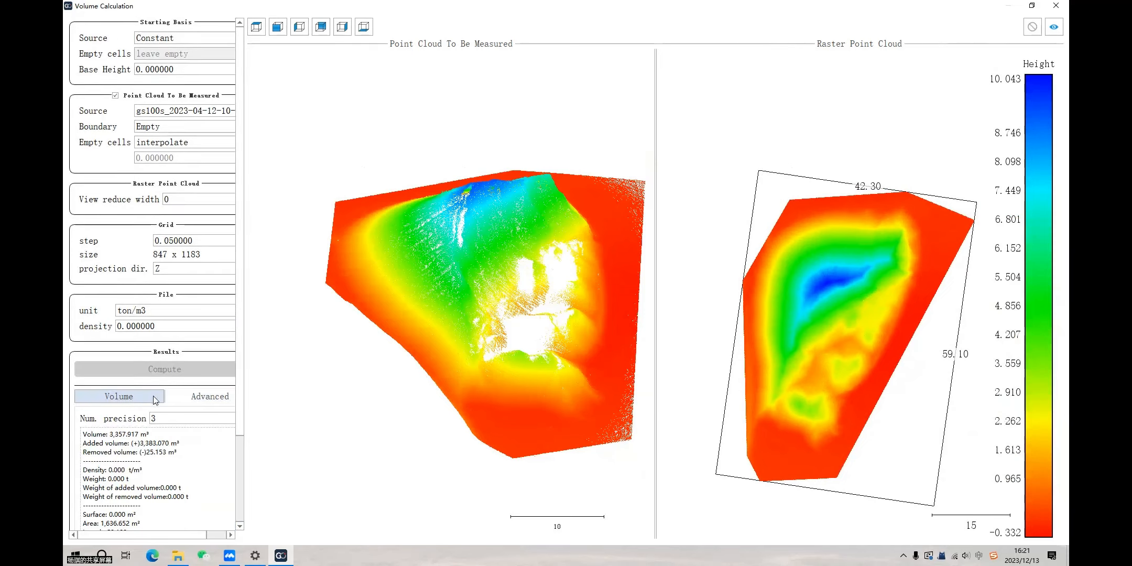
scroll(157, 471, down, 3)
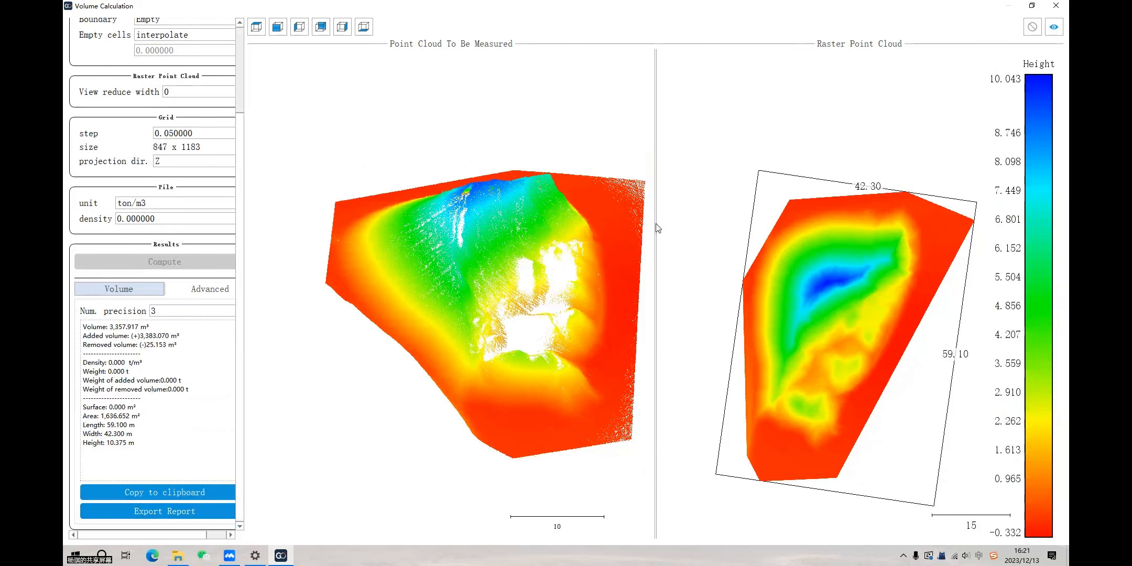
scroll(510, 301, up, 2)
drag(529, 346, 538, 340)
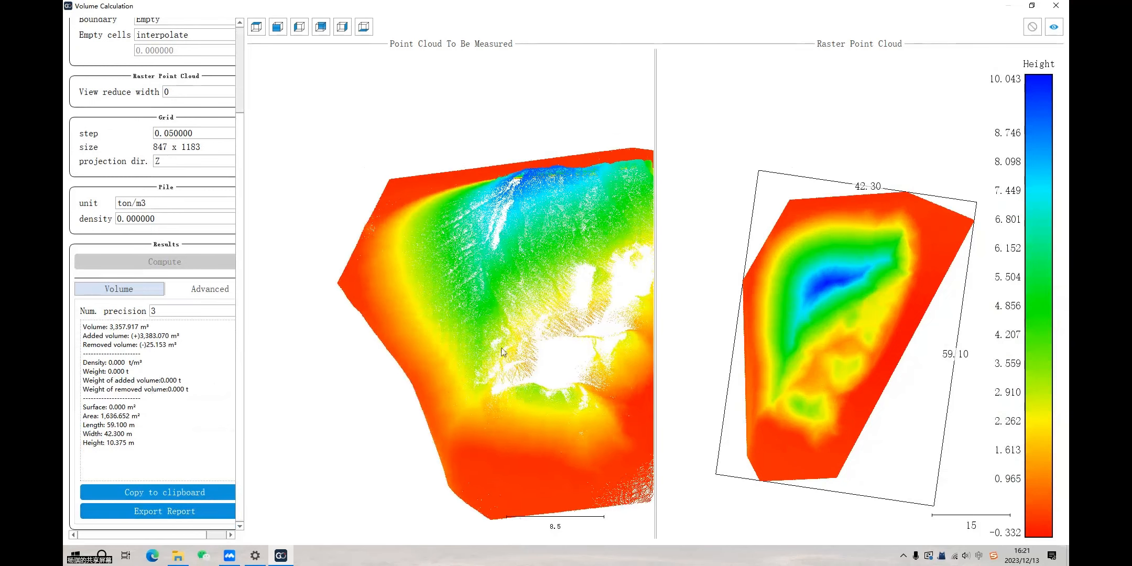
scroll(516, 347, down, 1)
drag(886, 356, 891, 216)
scroll(884, 348, up, 2)
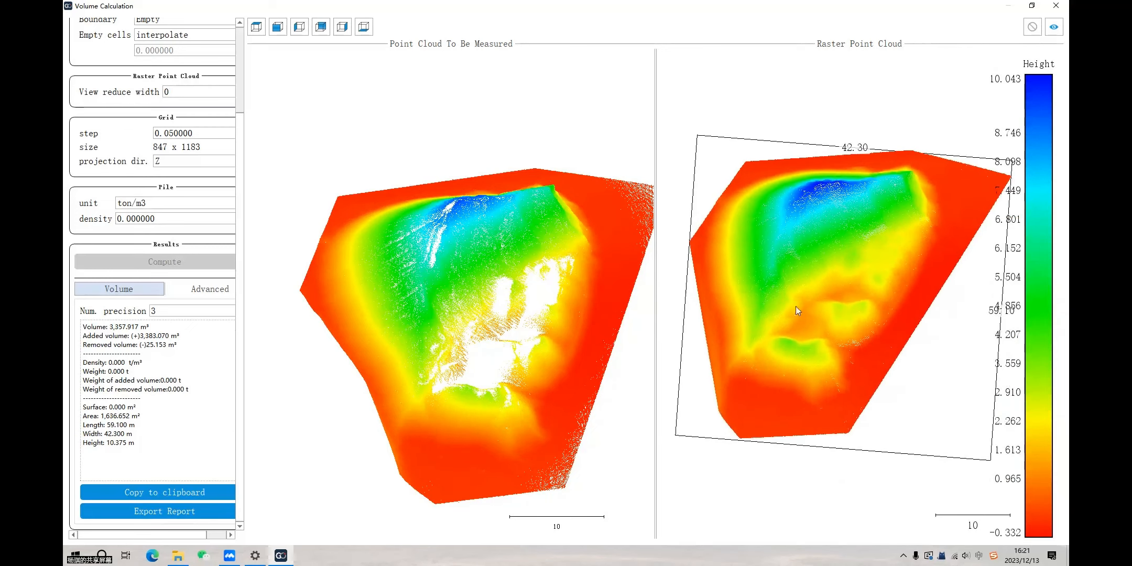
Close the volume calculation and inspect the heap slice in the 3D view around a new rotation center
click(1062, 7)
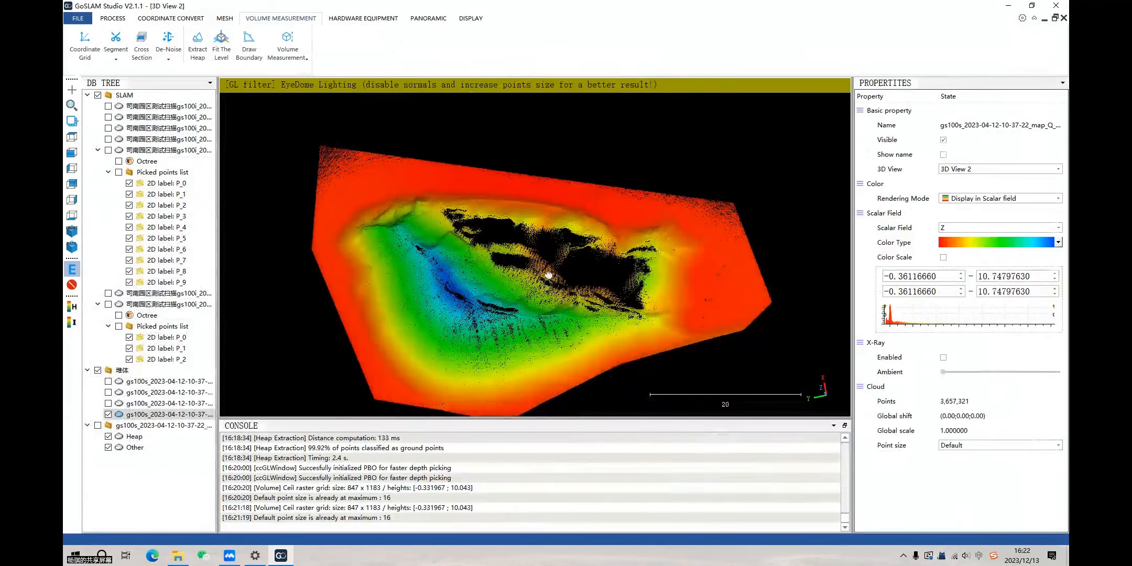
scroll(519, 314, up, 2)
double_click(495, 319)
drag(495, 319, 510, 300)
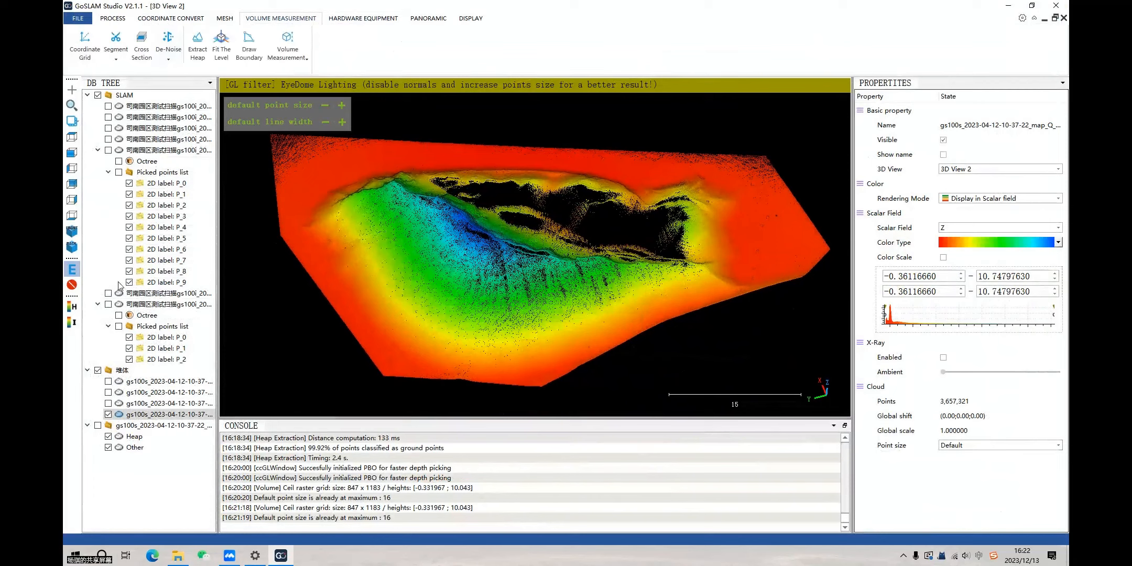
Hide the heap slice and delete the extraction group containing the Heap and Other clouds
click(108, 415)
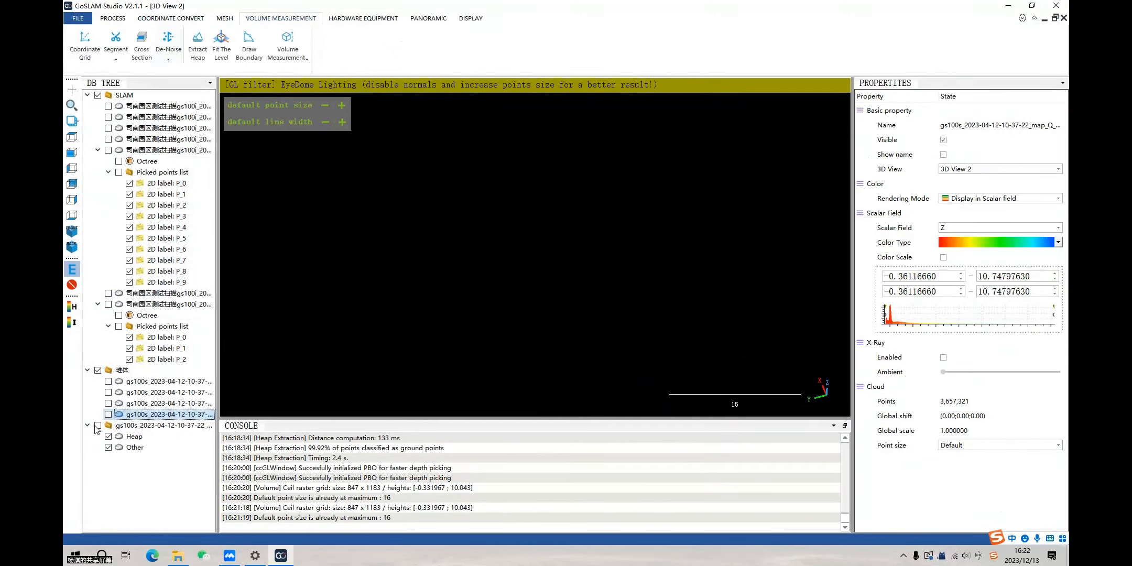
click(125, 426)
right_click(126, 425)
click(141, 487)
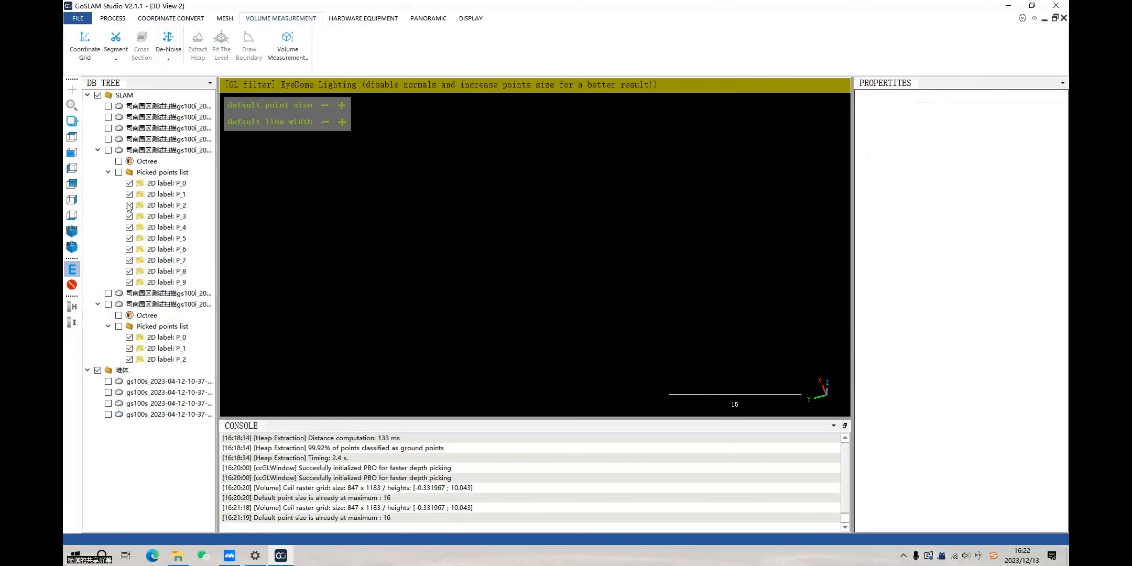
Display the campus scan cloud that holds picked points P_0 to P_2 and set a rotation center on its road
click(108, 150)
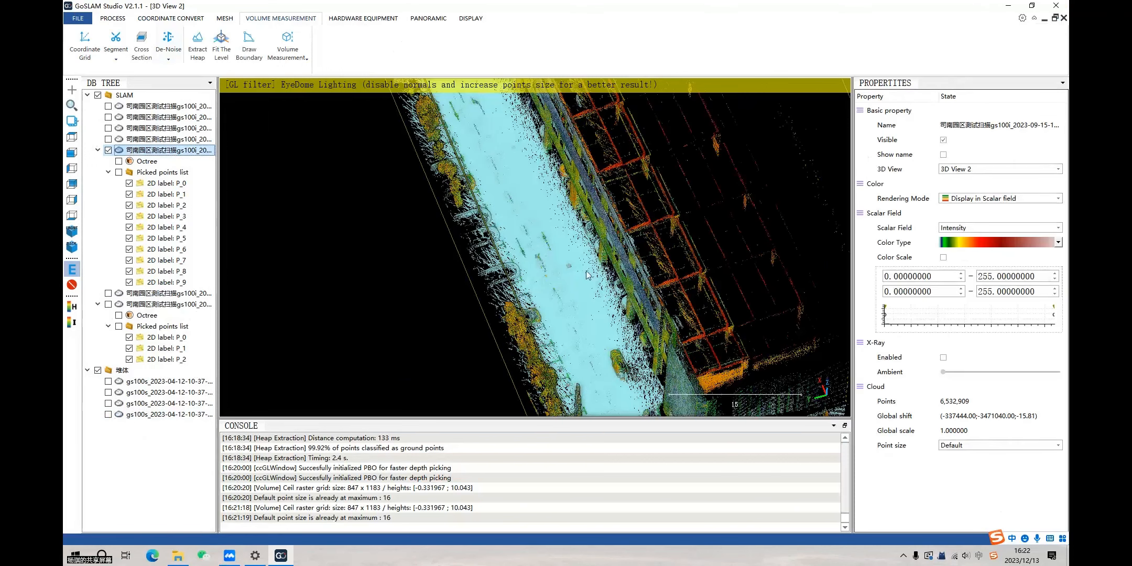
click(108, 150)
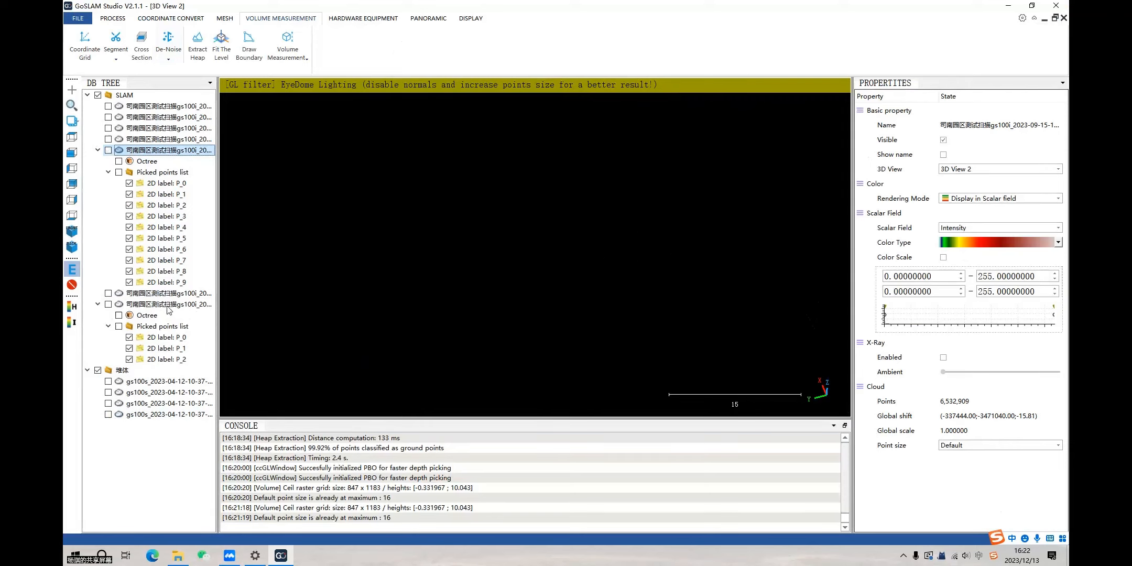
click(167, 305)
click(108, 304)
double_click(567, 322)
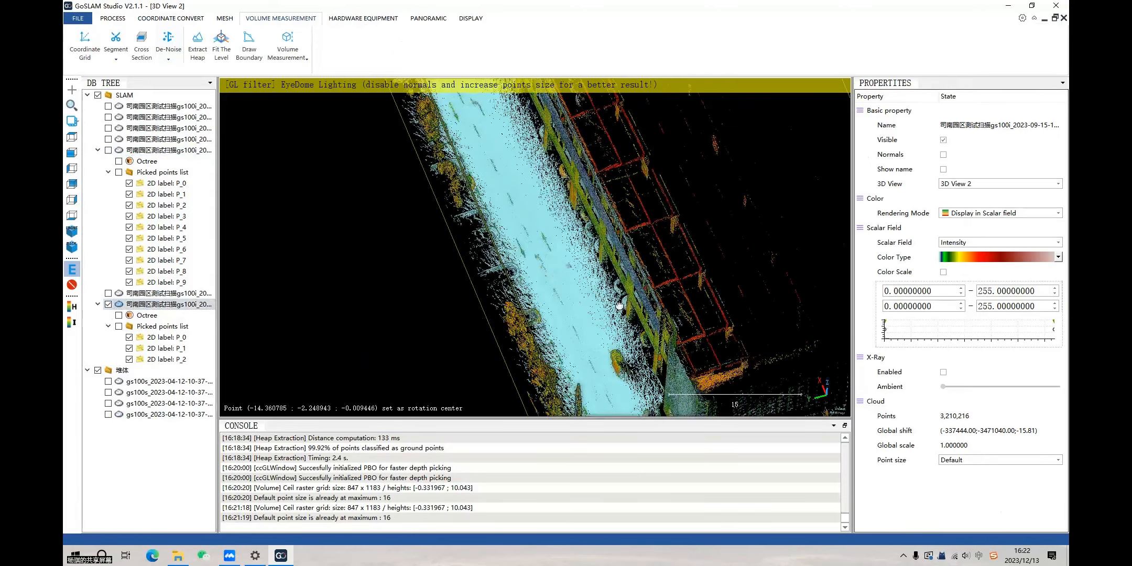
drag(567, 322, 604, 283)
drag(507, 280, 160, 347)
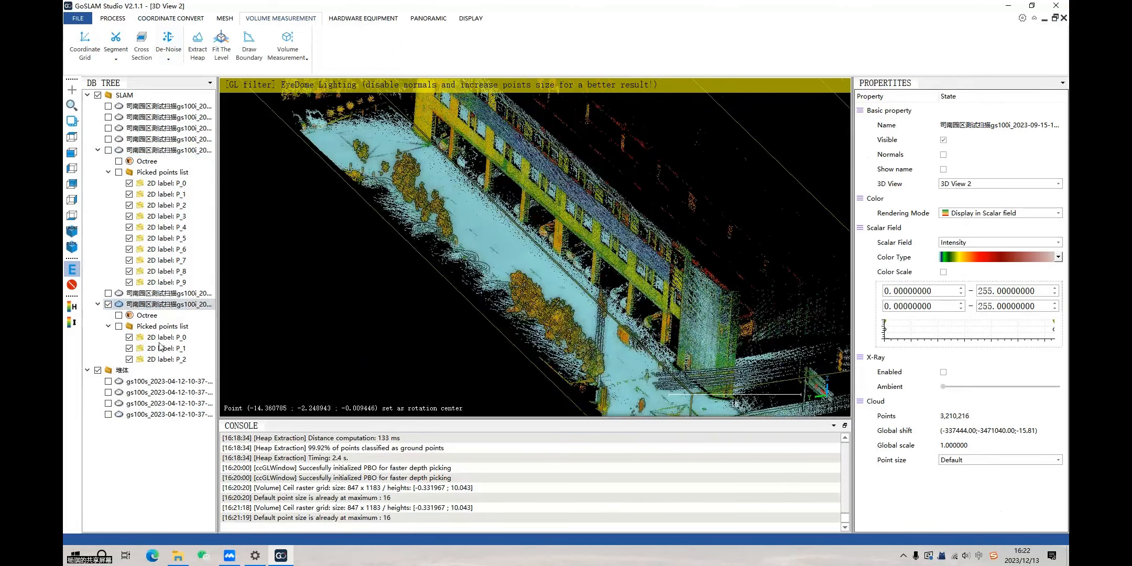
Delete the 堆体 group with all its point clouds
right_click(149, 371)
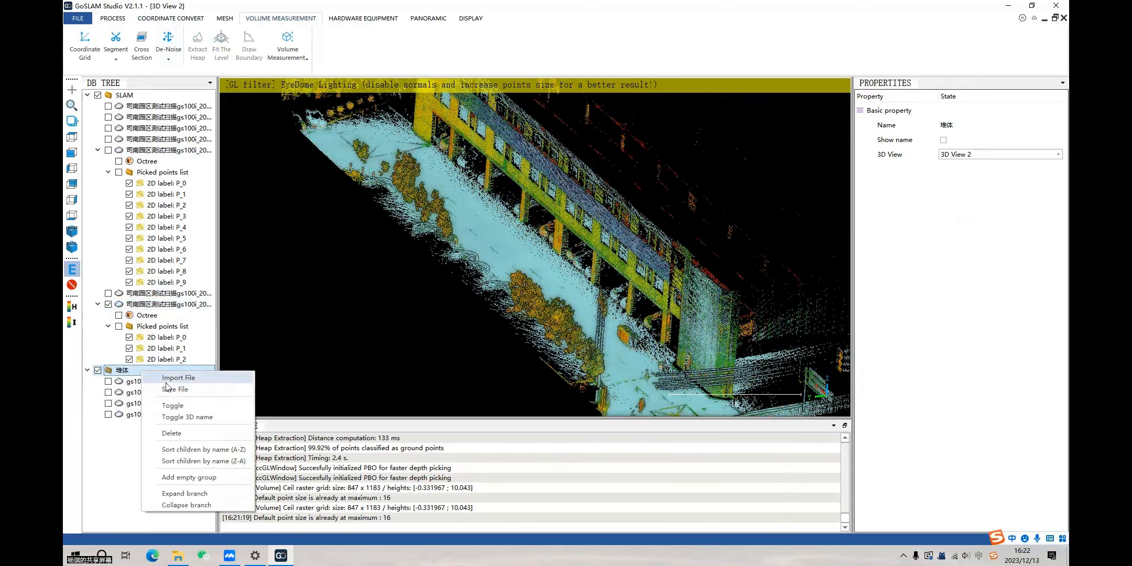
click(184, 439)
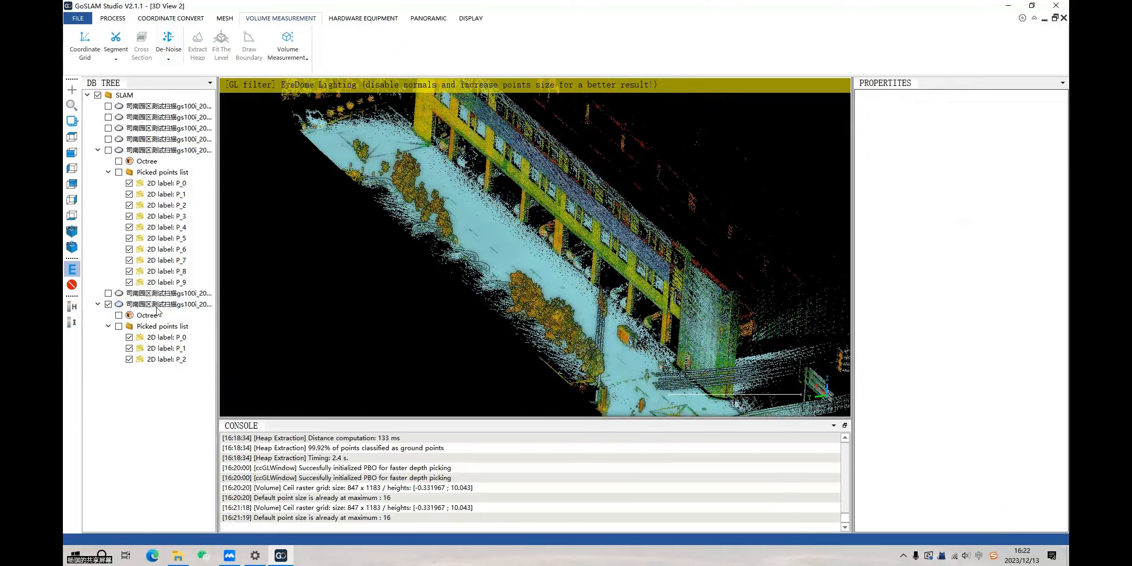
click(157, 308)
Examine the displayed campus cloud from several angles around the road and select it
right_drag(479, 324, 486, 290)
drag(486, 290, 502, 274)
drag(584, 347, 628, 288)
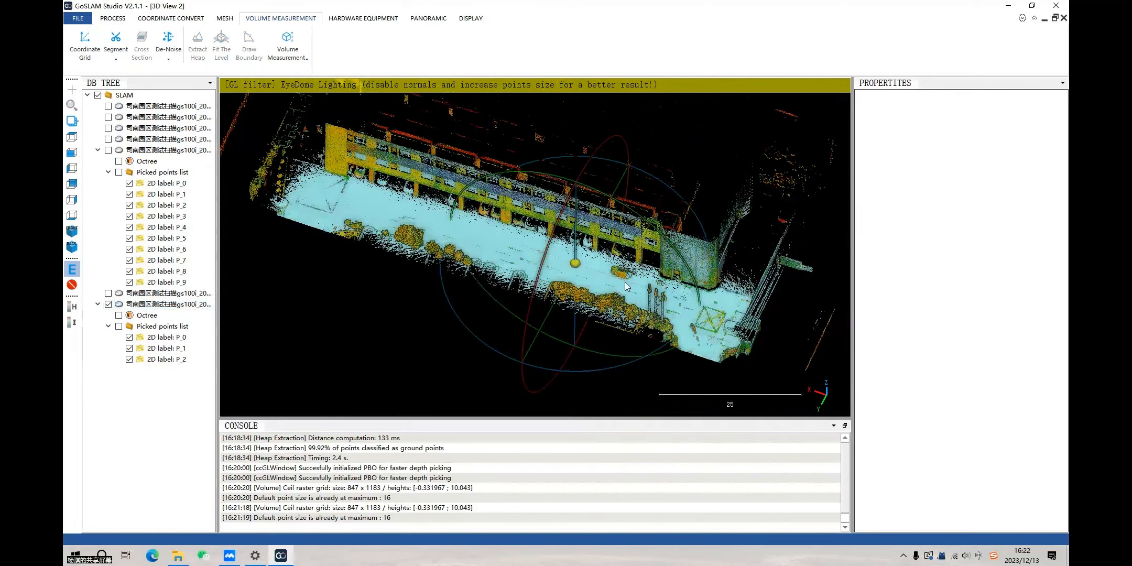
scroll(623, 284, up, 3)
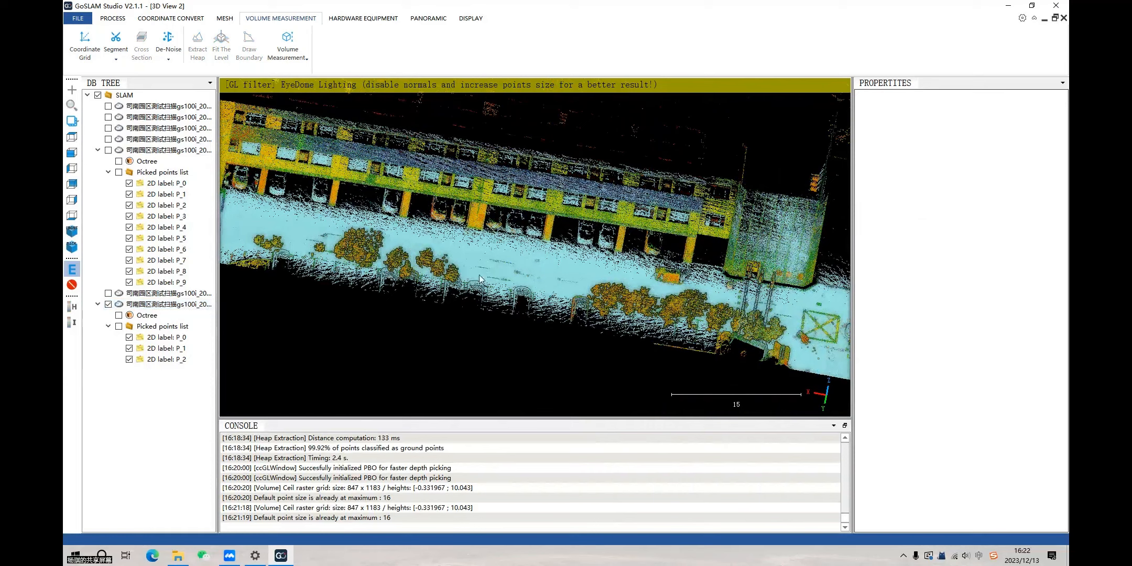
double_click(493, 253)
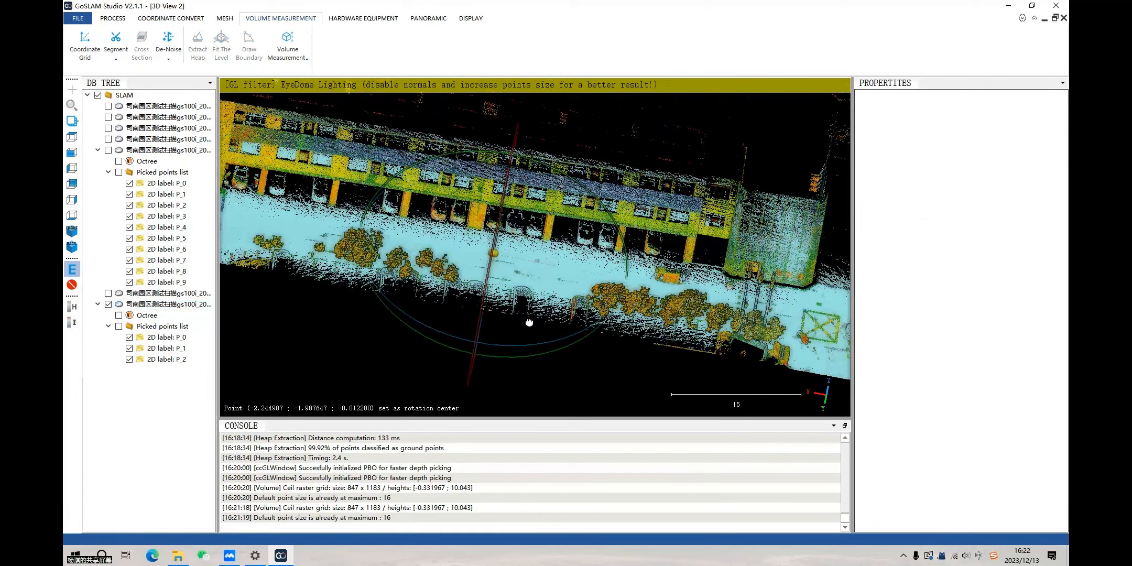
drag(545, 325, 540, 307)
scroll(540, 308, down, 2)
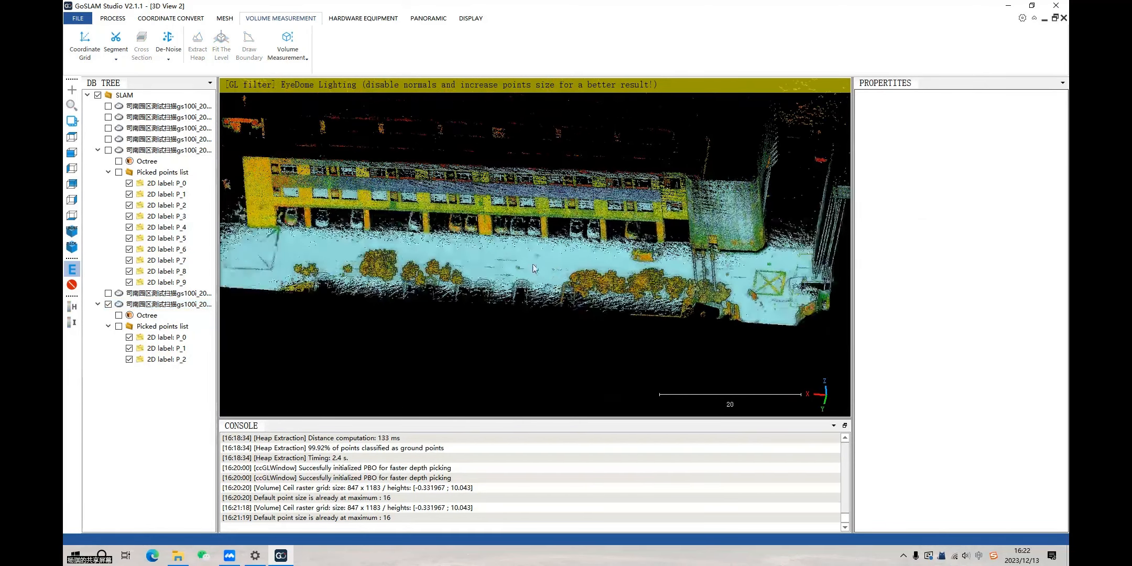
scroll(522, 272, down, 2)
click(492, 298)
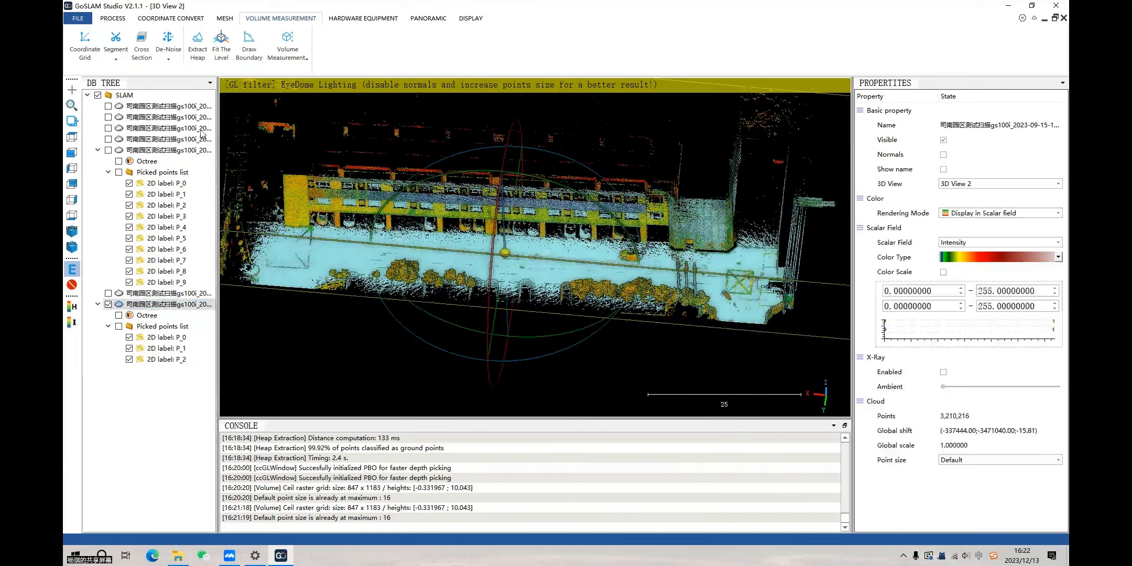
scroll(388, 213, down, 2)
drag(501, 288, 501, 258)
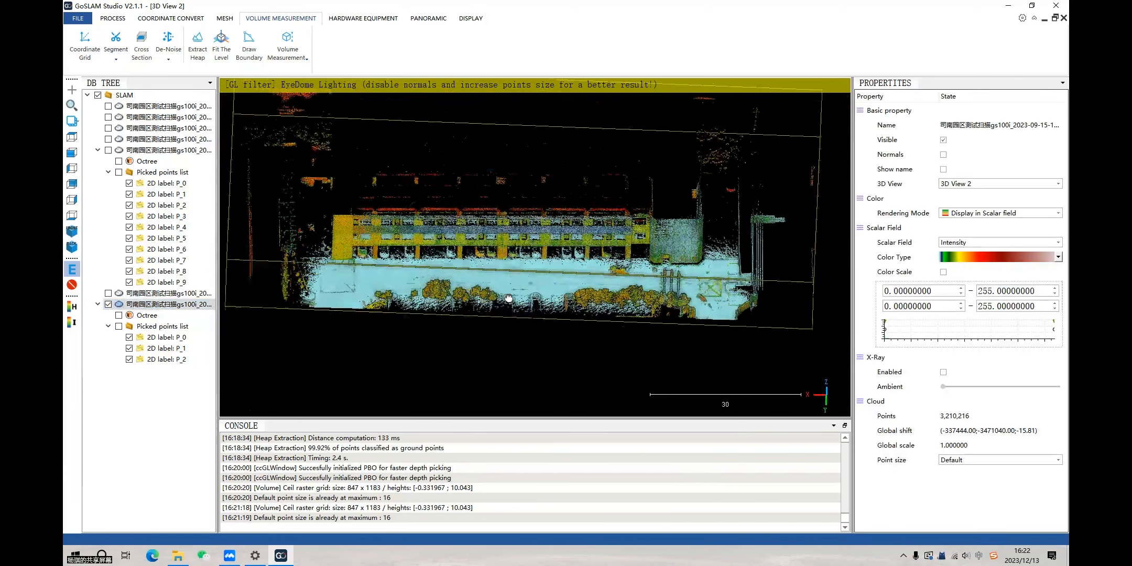
right_drag(501, 257, 496, 292)
mouse_move(461, 294)
mouse_down()
mouse_move(399, 237)
mouse_move(482, 287)
mouse_up()
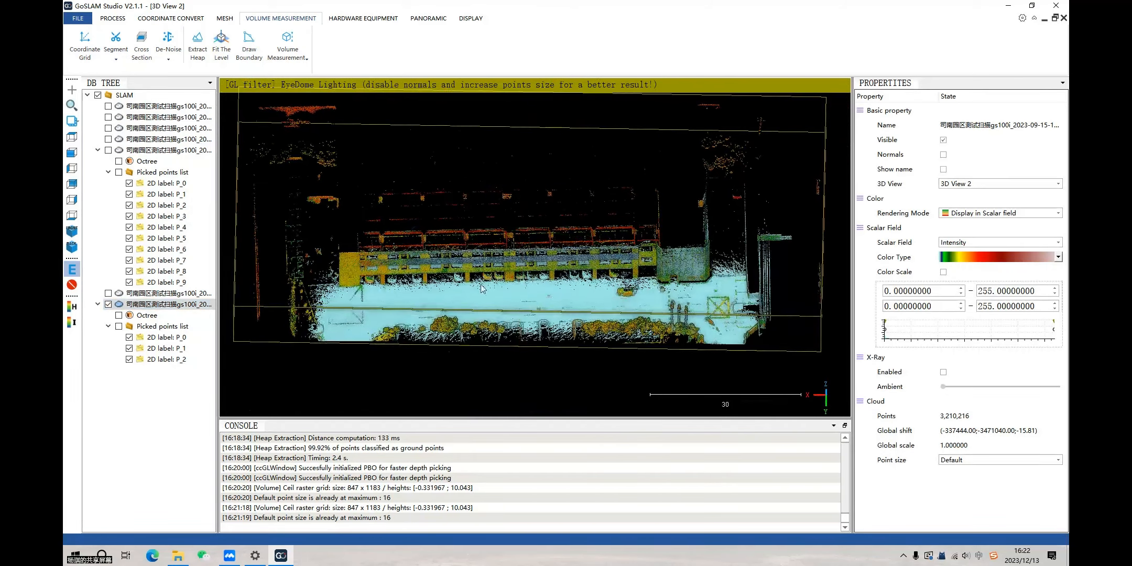
Segment the campus cloud in top view with a slanted polygon enclosing roughly its western two thirds
drag(492, 210, 336, 149)
click(72, 136)
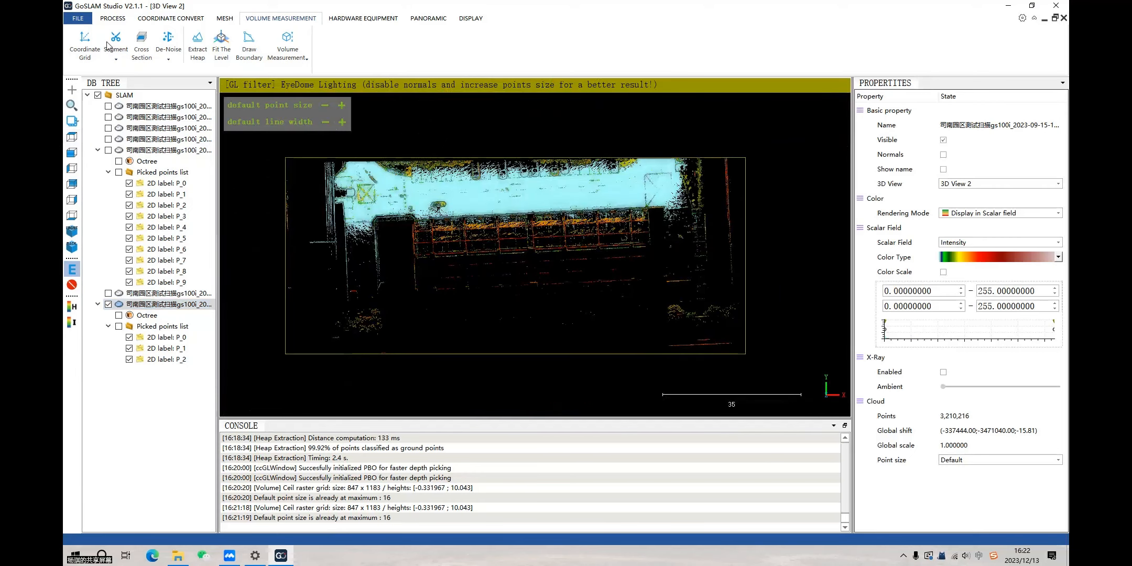
click(119, 58)
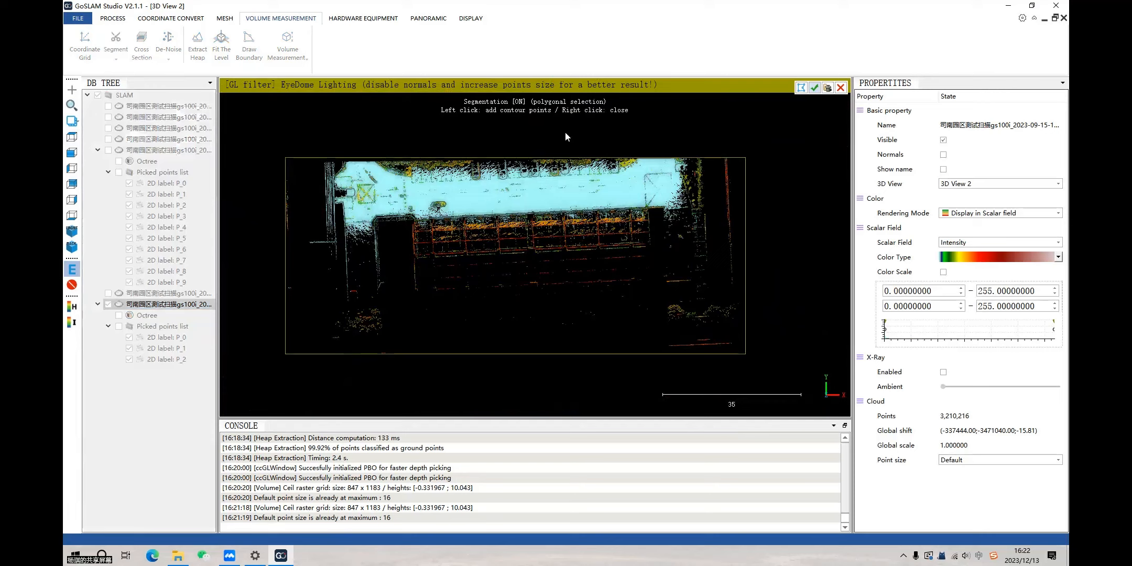
click(524, 379)
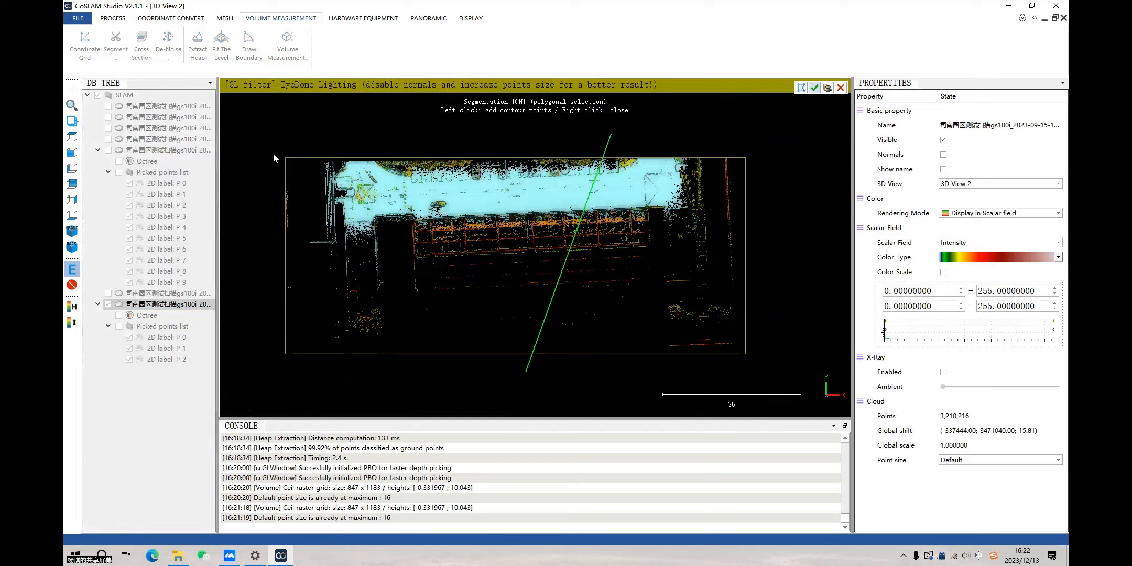
click(279, 377)
click(261, 136)
right_click(262, 137)
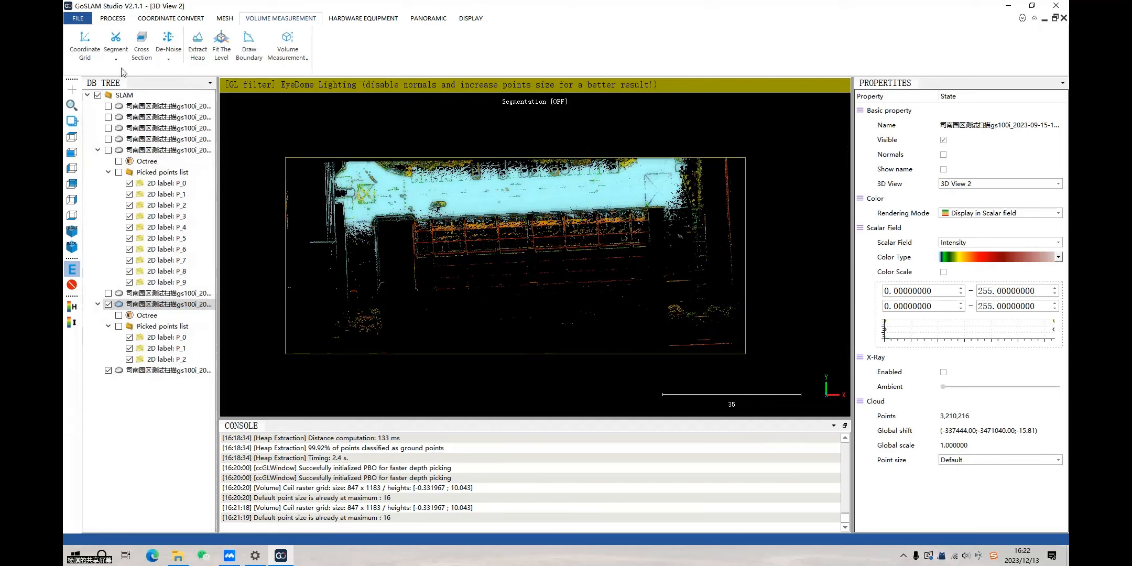
Segment the overlapping eastern part of the same cloud with a second polygon, showing only the two segments
click(115, 38)
click(448, 132)
click(403, 388)
click(762, 375)
click(788, 169)
right_click(789, 169)
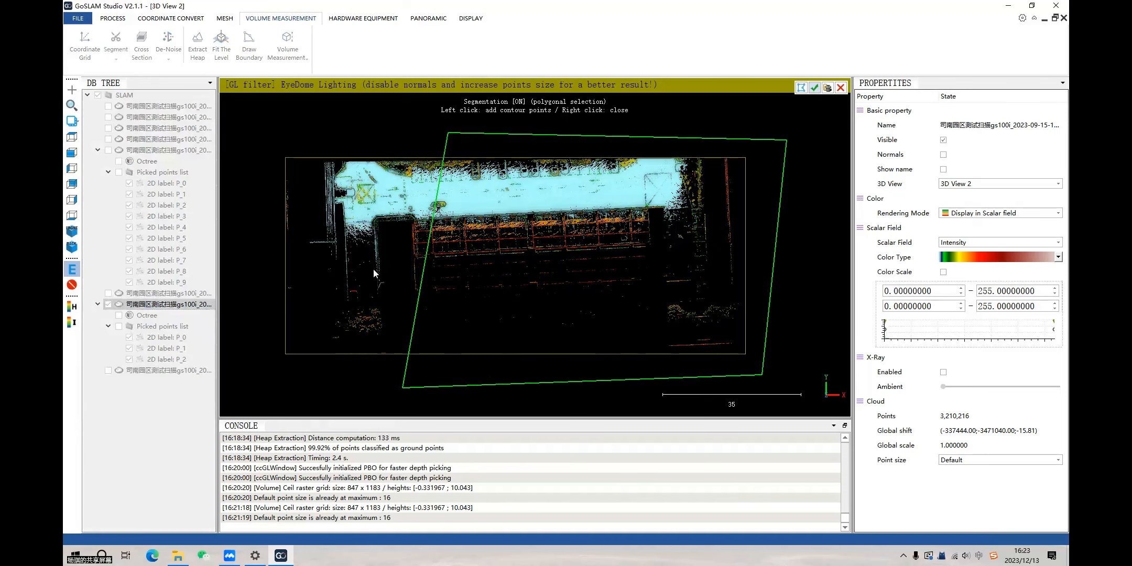
key(Return)
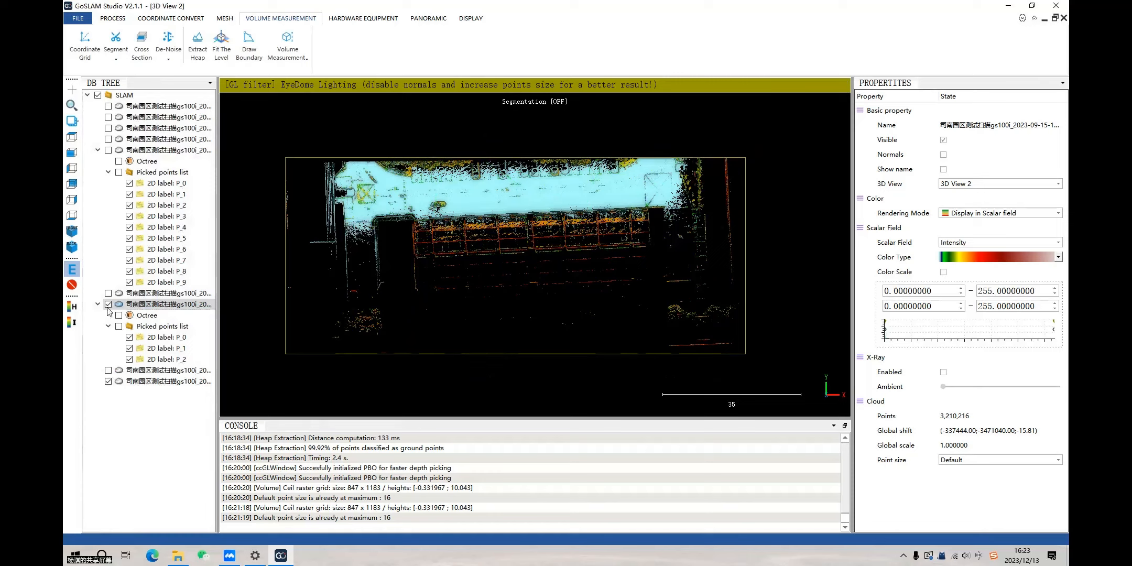
click(107, 304)
click(108, 370)
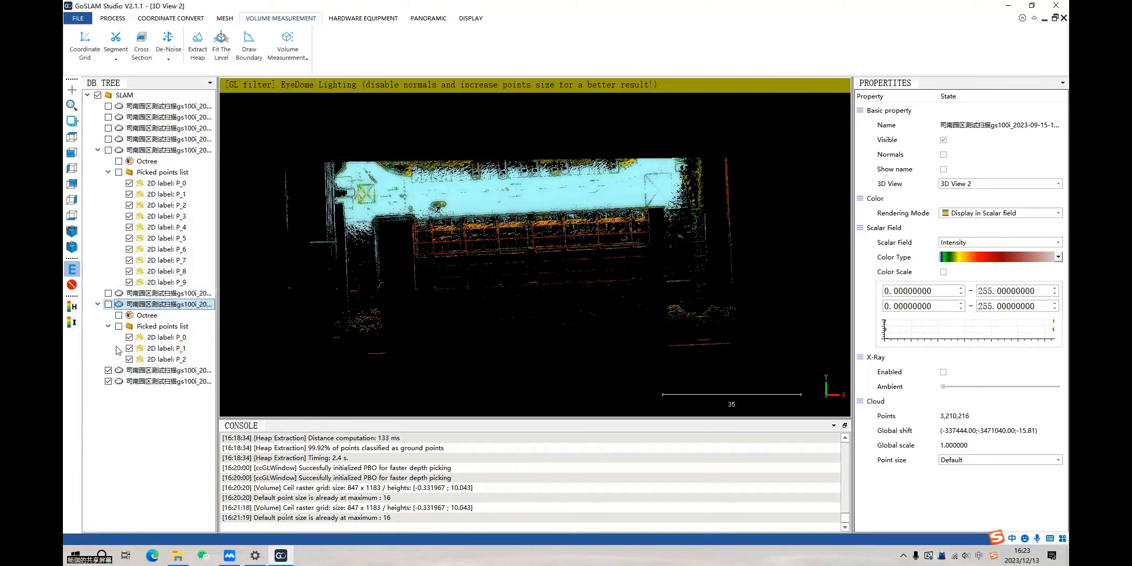
Apply the blue-to-red color ramp to the western segment and the red-to-blue ramp to the eastern segment
click(132, 372)
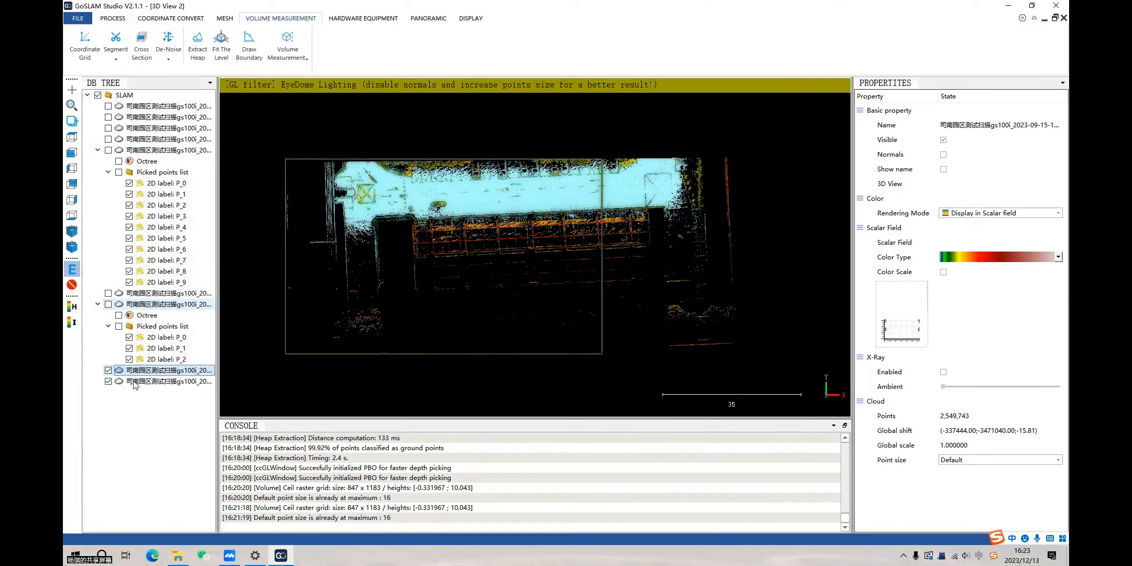
click(965, 257)
click(964, 282)
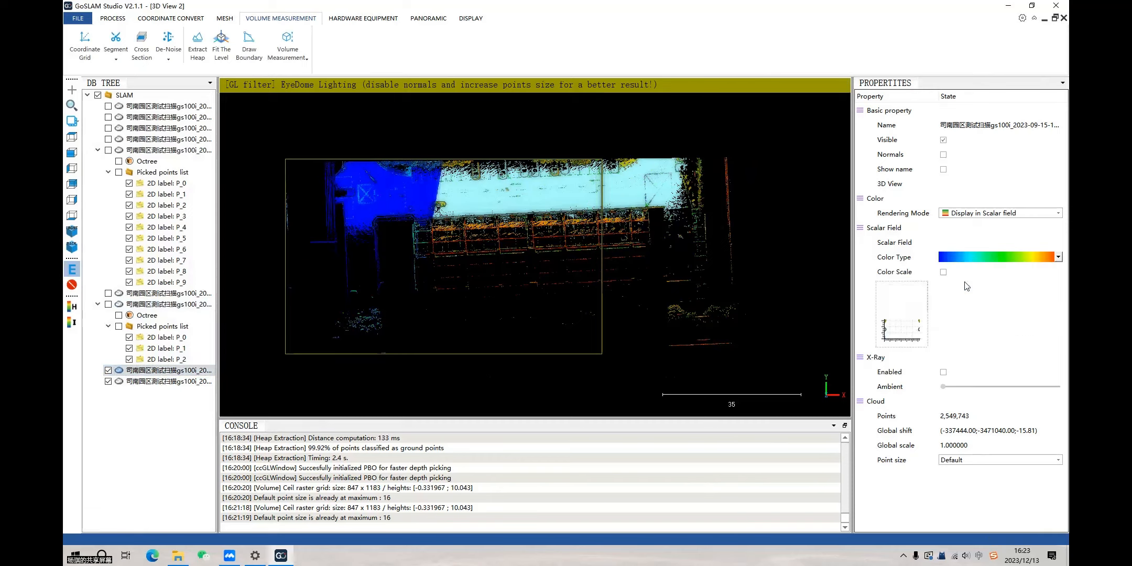
key(Down)
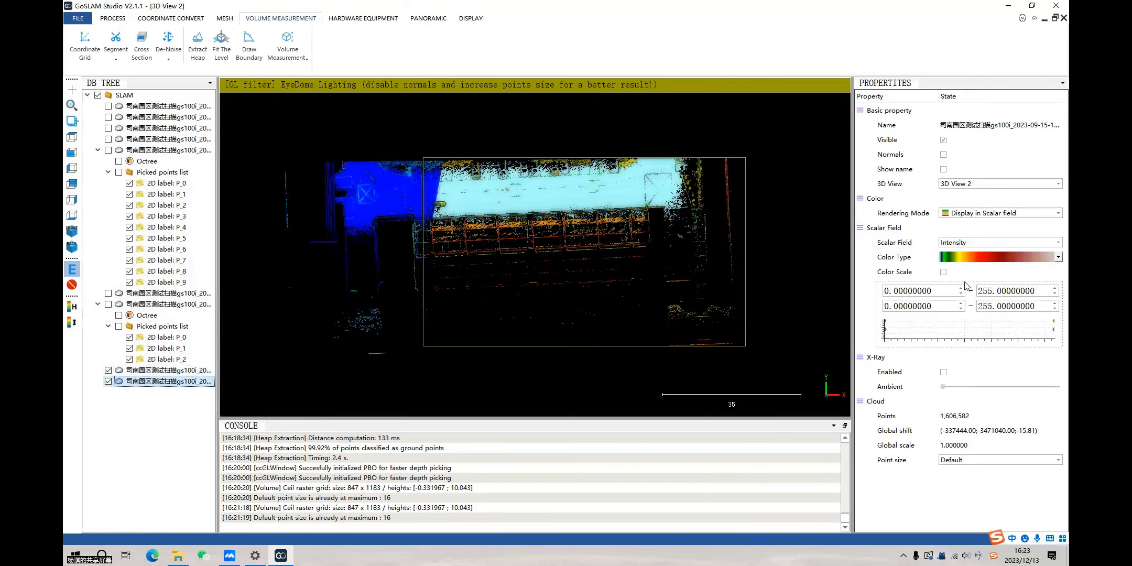
click(966, 256)
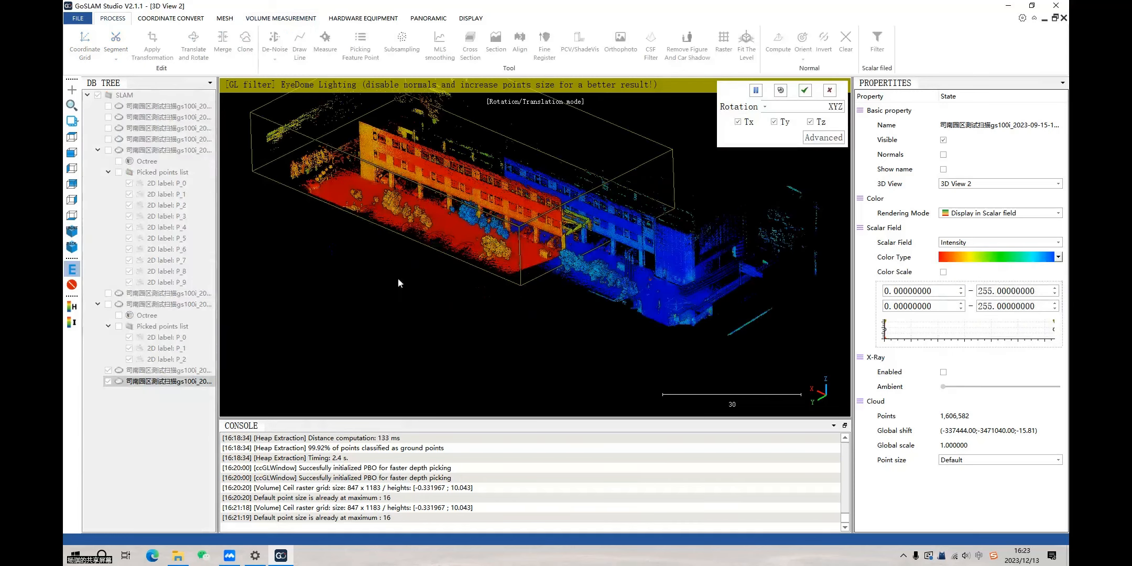
Translate and rotate the eastern segment away from the western one and apply the transformation
drag(545, 231, 427, 337)
click(804, 90)
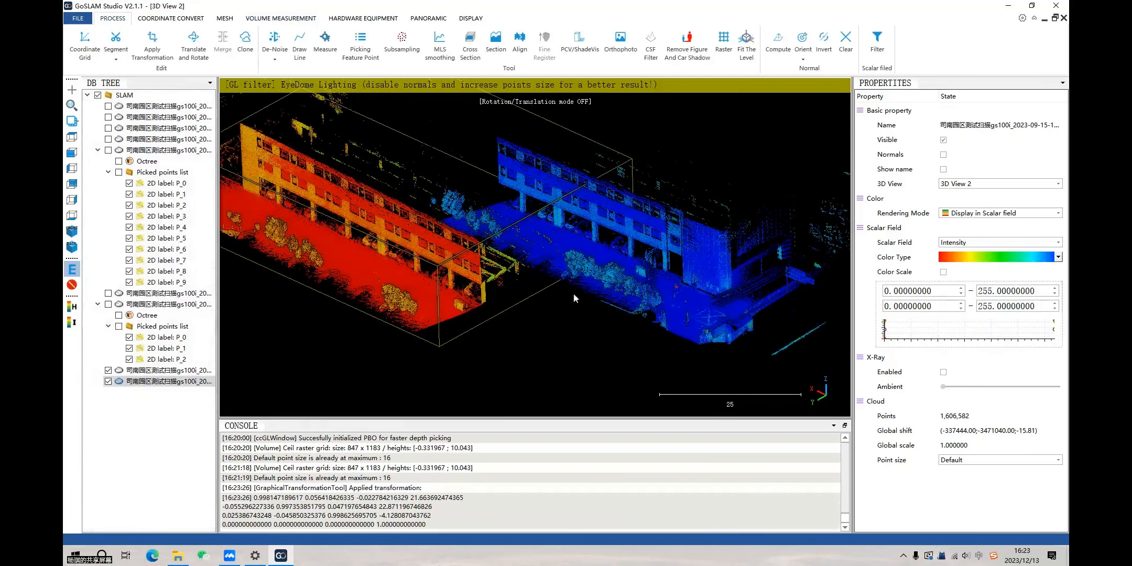
Change the western segment's color type to the green-yellow-red-brown ramp
click(628, 247)
drag(629, 247, 500, 295)
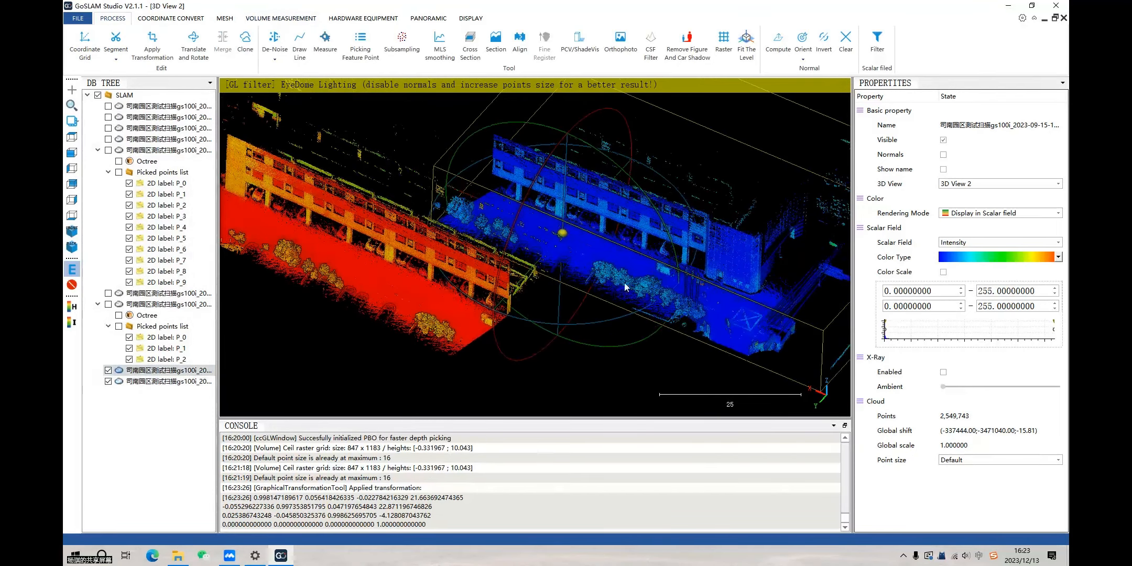
scroll(608, 261, up, 5)
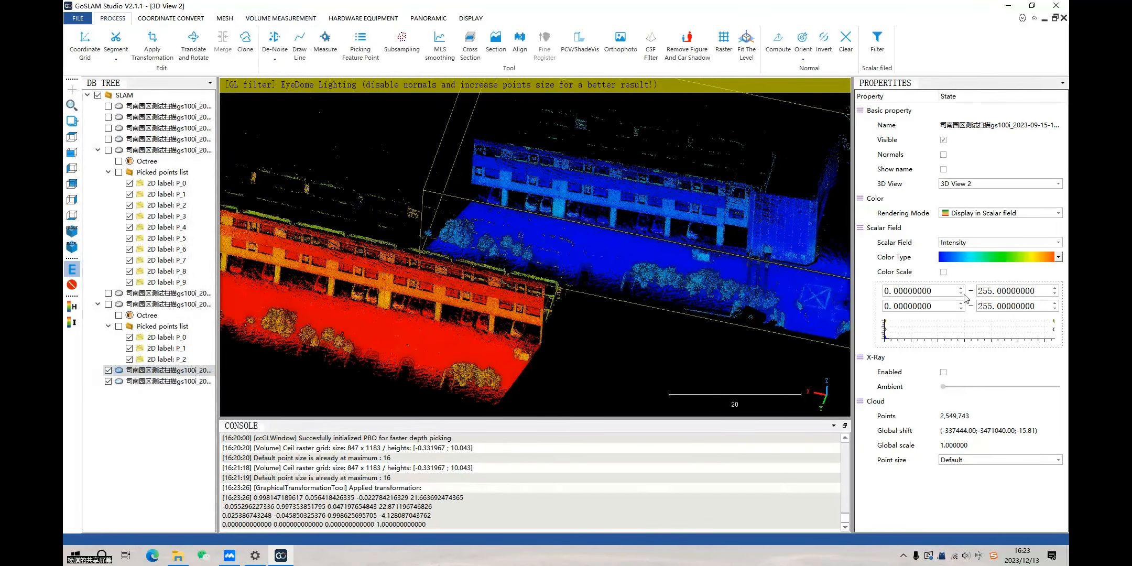
double_click(608, 263)
drag(608, 264, 520, 290)
scroll(520, 291, down, 2)
click(1058, 257)
click(999, 298)
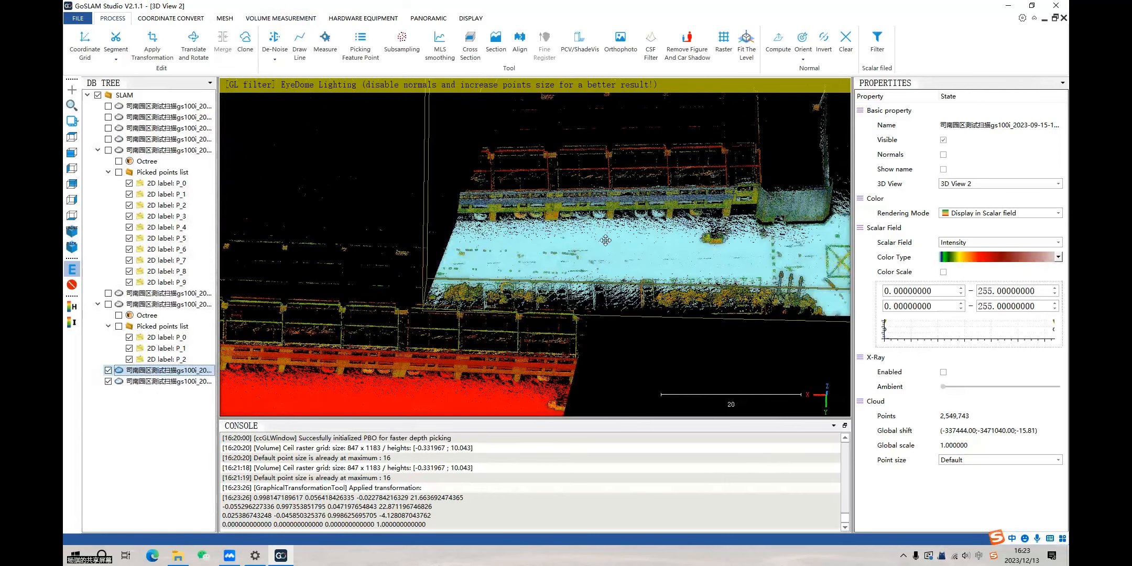
Examine the facades, road and trees shared by the two displaced segments from several viewpoints
right_drag(606, 240, 618, 165)
double_click(561, 238)
drag(561, 238, 571, 210)
right_drag(564, 223, 575, 145)
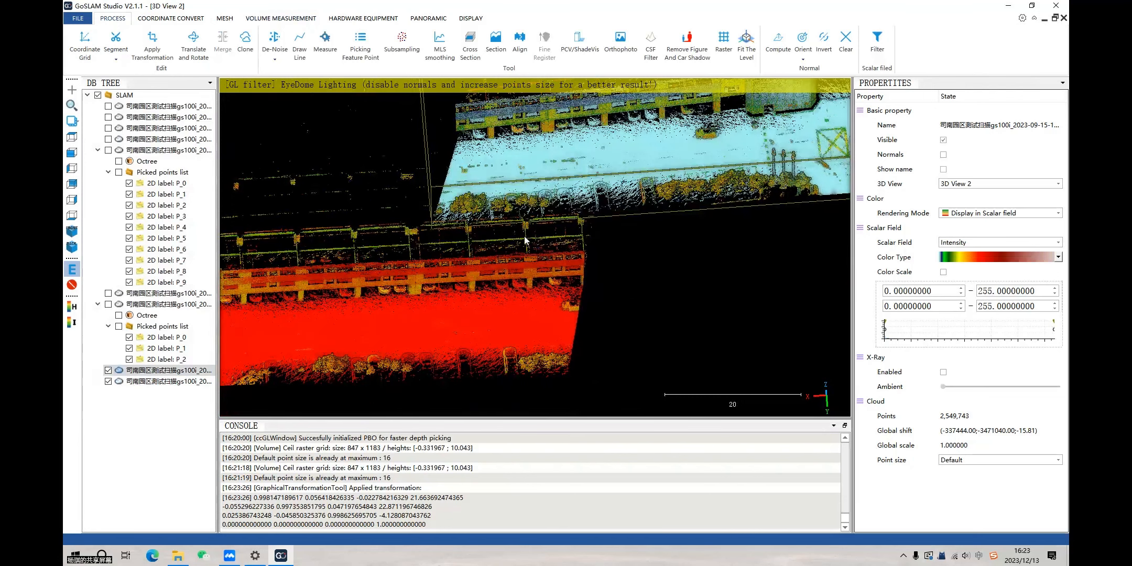
scroll(524, 240, up, 2)
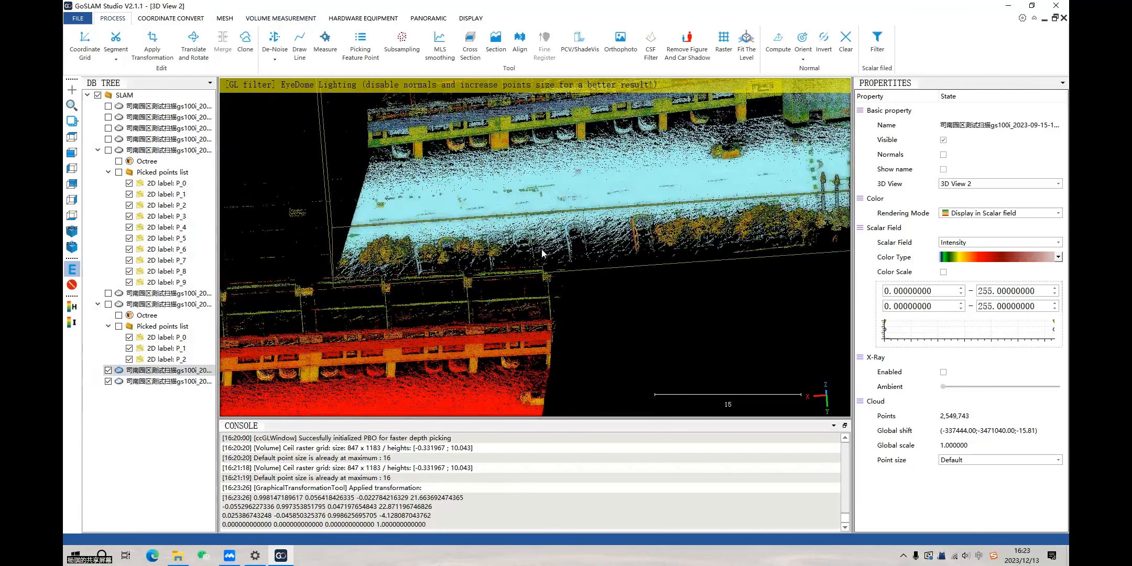
scroll(545, 227, down, 2)
right_drag(494, 339, 545, 248)
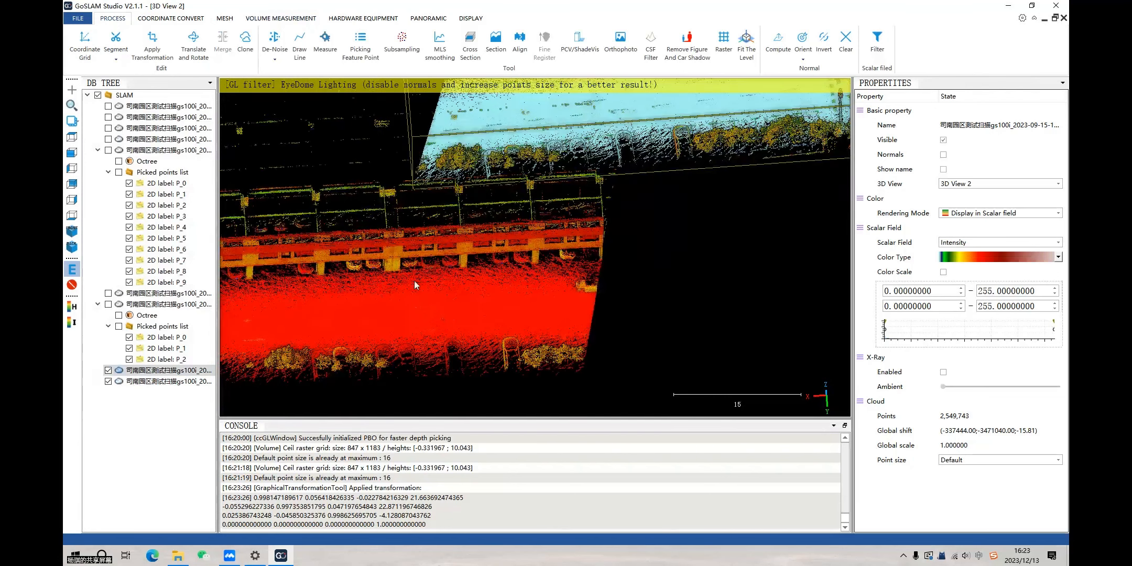
Examine both segments for common feature points such as the arched frames, pillar bases and road edge, highlighting each cloud in turn
right_drag(445, 271, 312, 326)
double_click(523, 241)
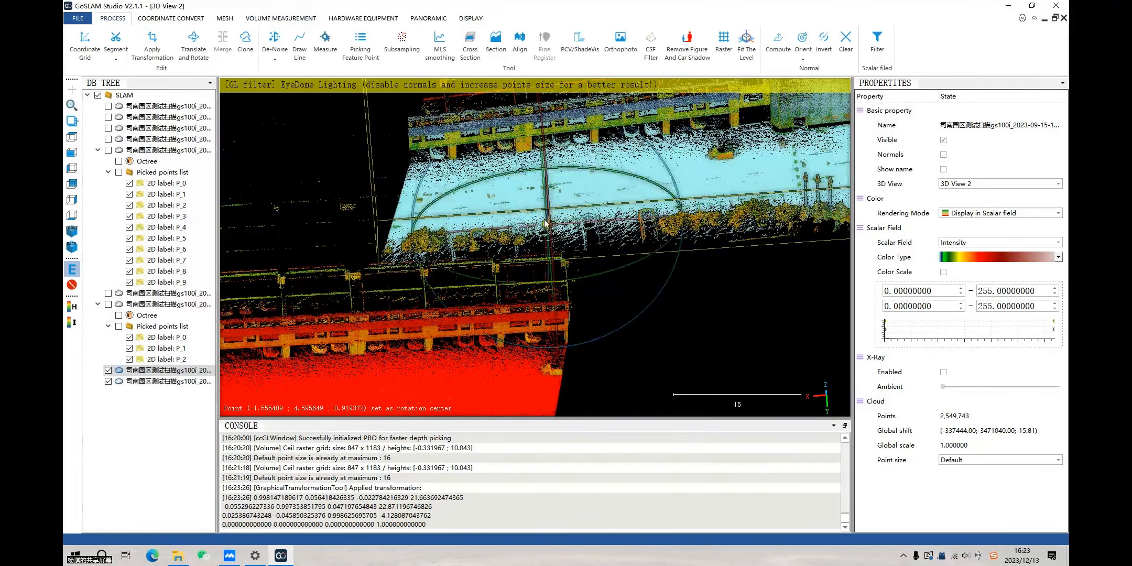
drag(522, 241, 521, 261)
scroll(409, 353, down, 3)
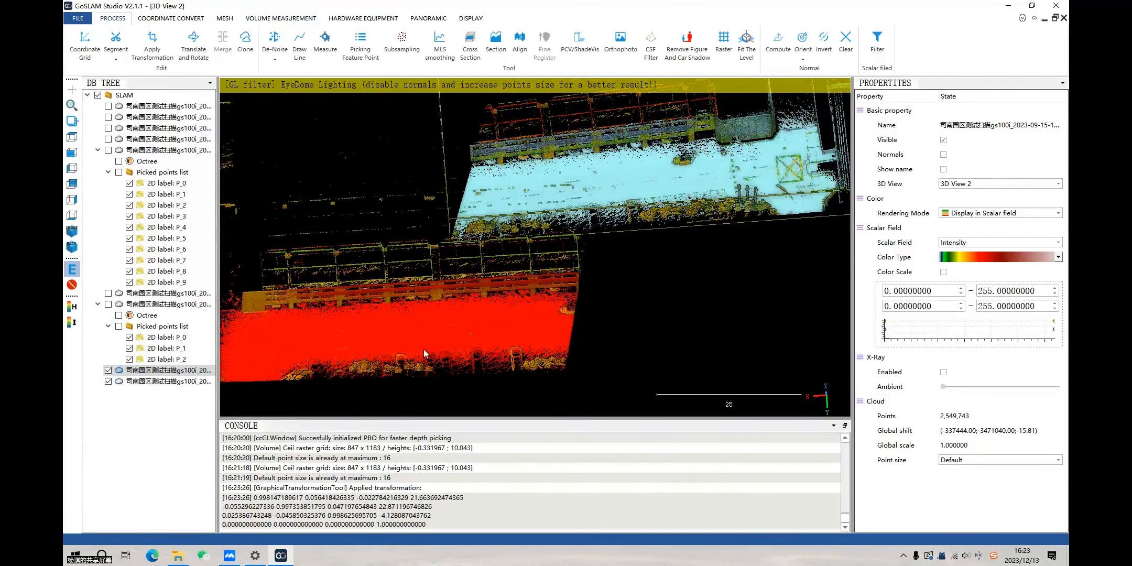
scroll(560, 289, down, 2)
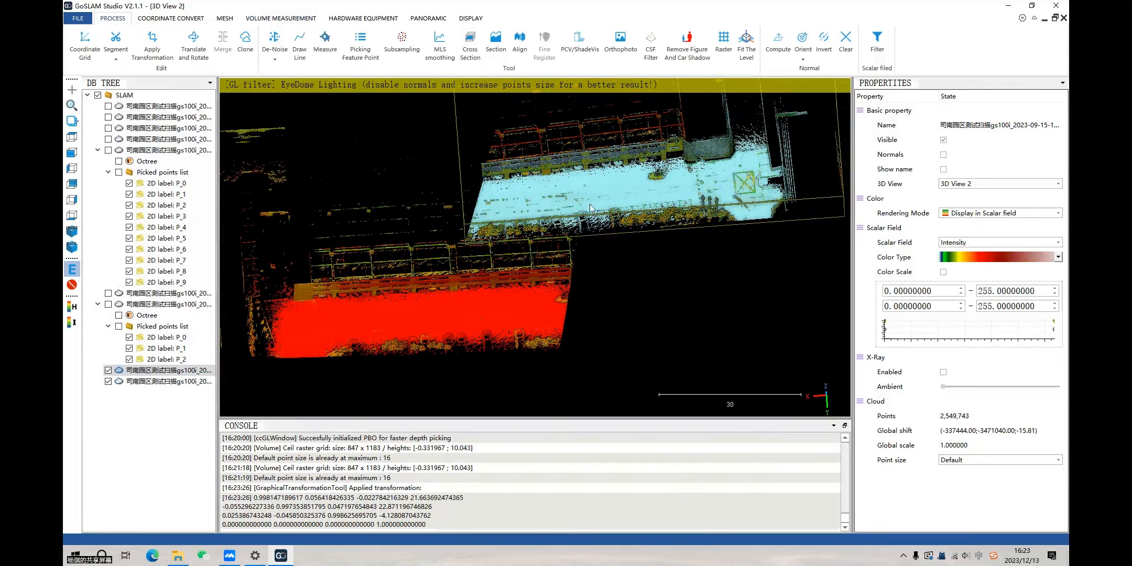
scroll(450, 303, up, 2)
scroll(429, 345, up, 2)
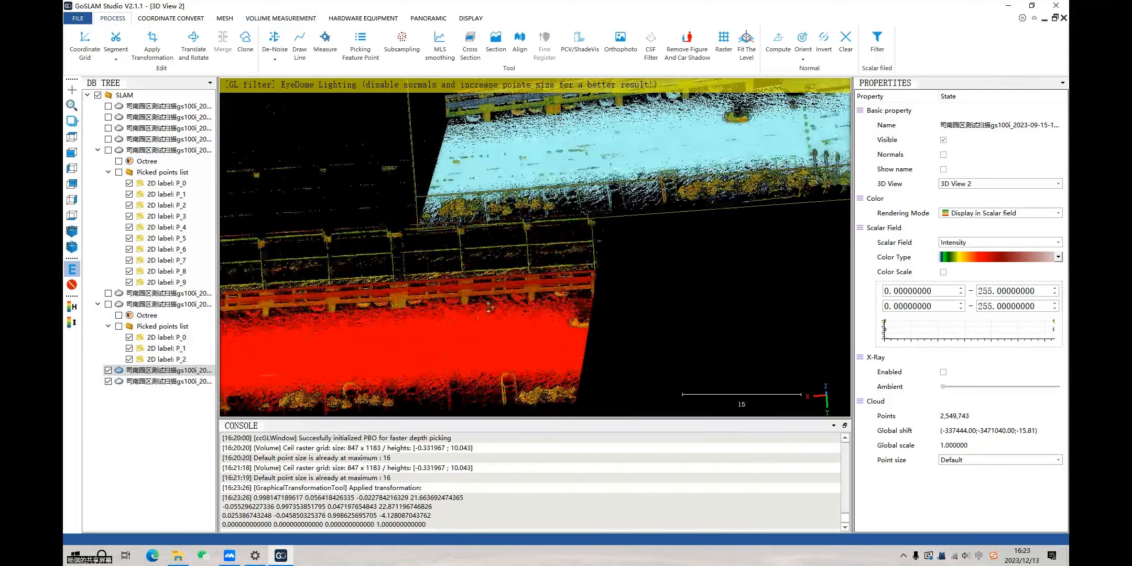
scroll(491, 287, up, 3)
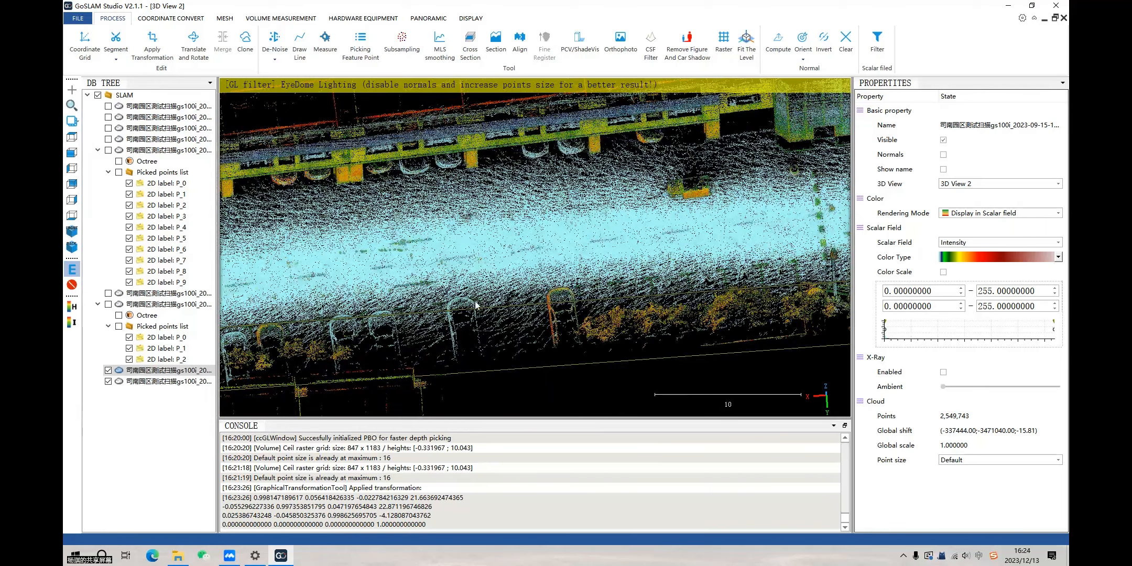
scroll(478, 304, down, 2)
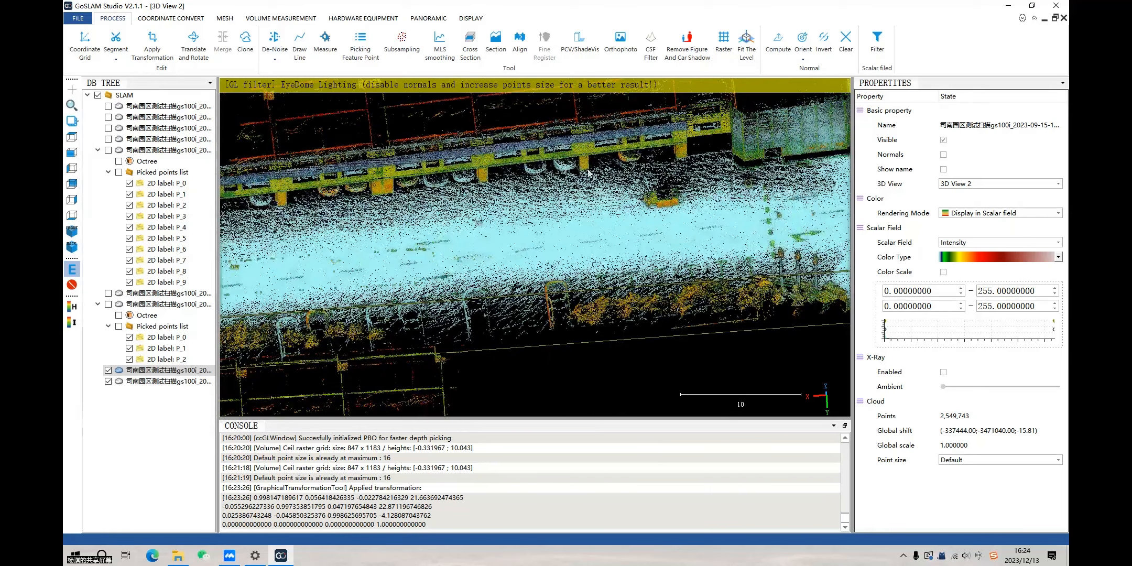
scroll(505, 199, up, 3)
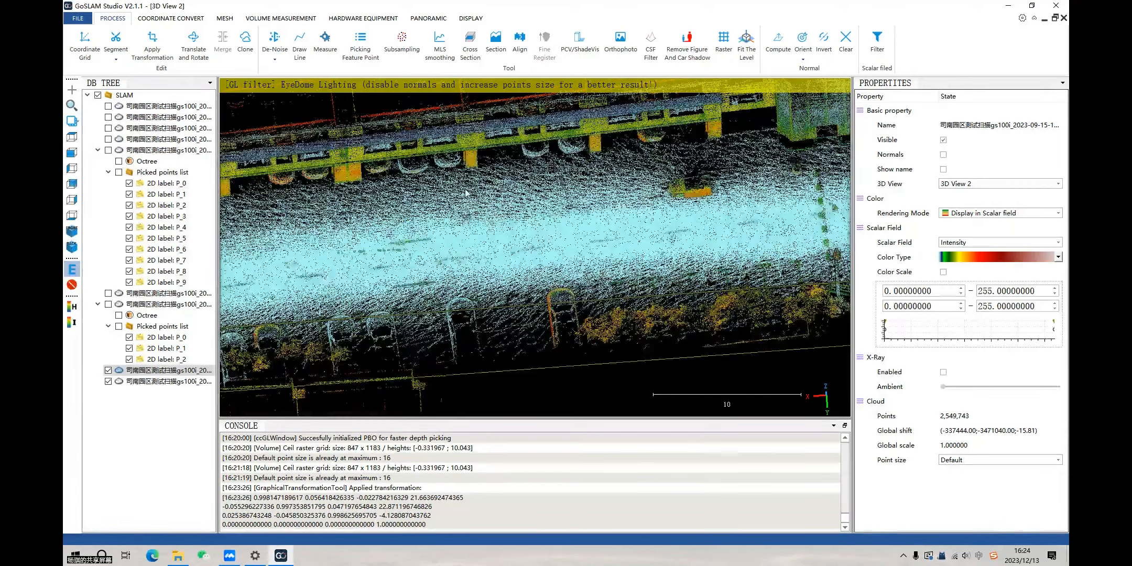
double_click(495, 215)
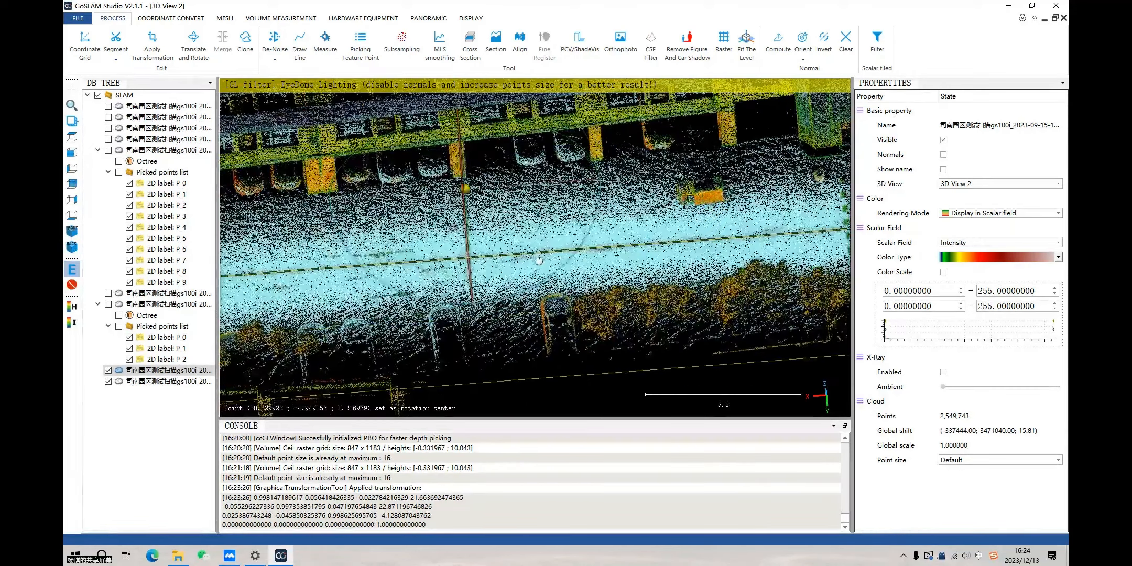
scroll(476, 219, up, 1)
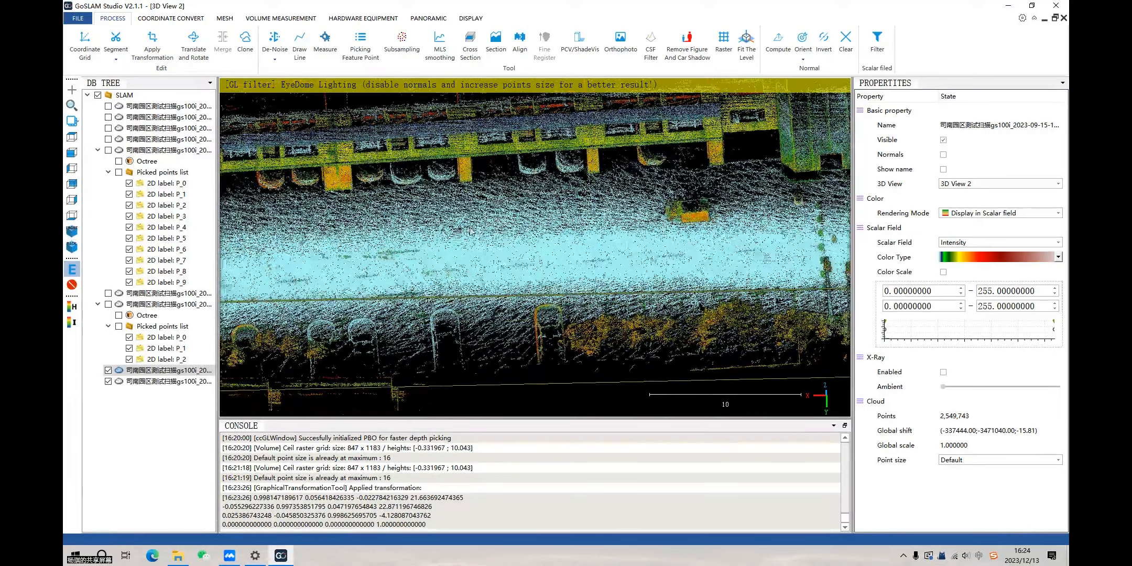
scroll(548, 231, down, 5)
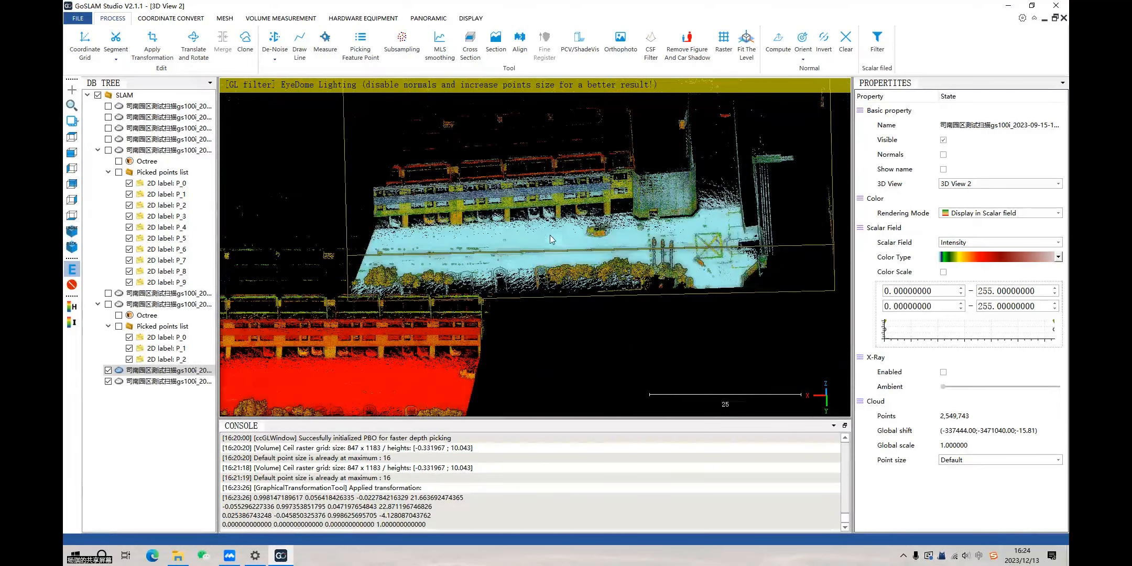
scroll(530, 245, down, 2)
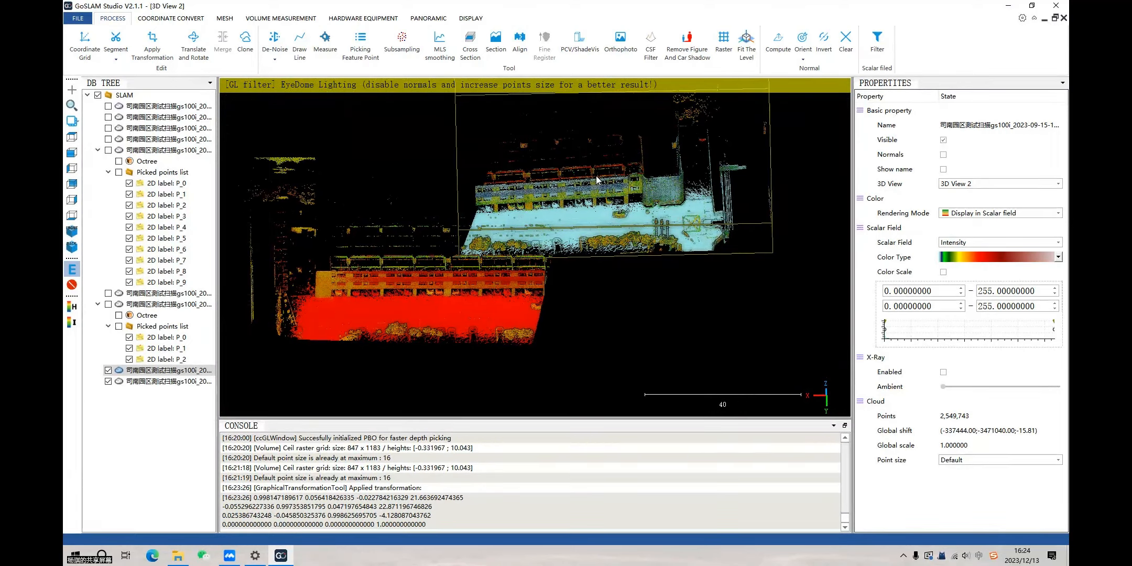
right_drag(622, 211, 621, 246)
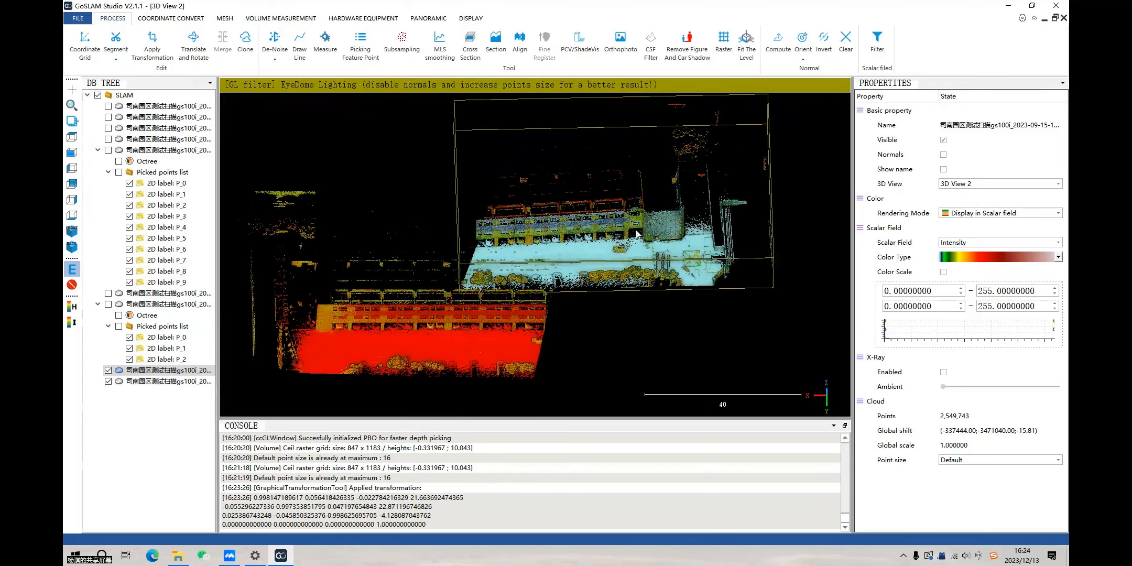
click(157, 383)
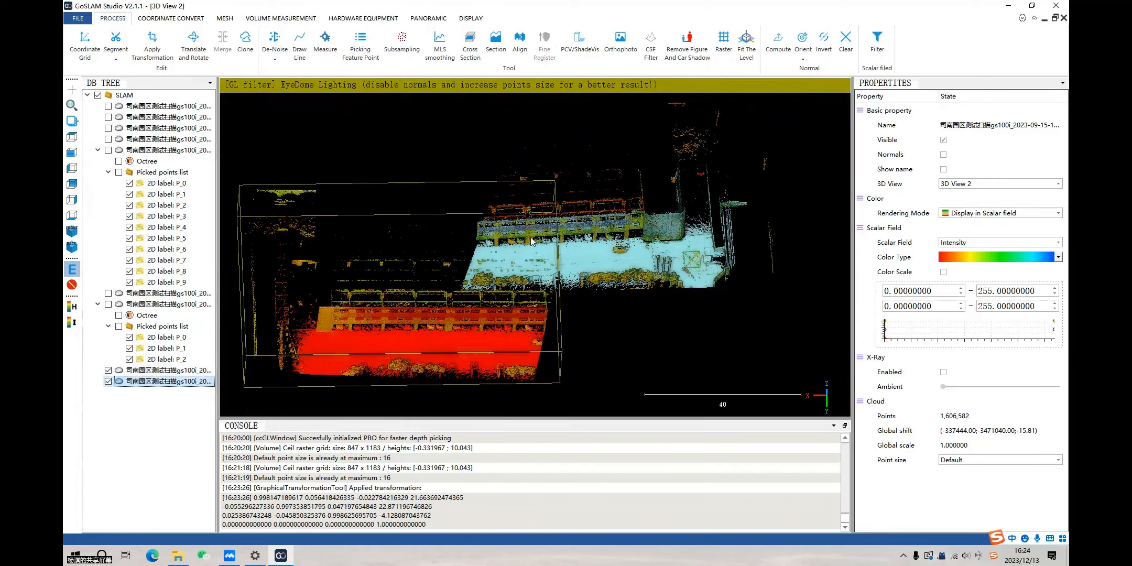
scroll(558, 248, up, 5)
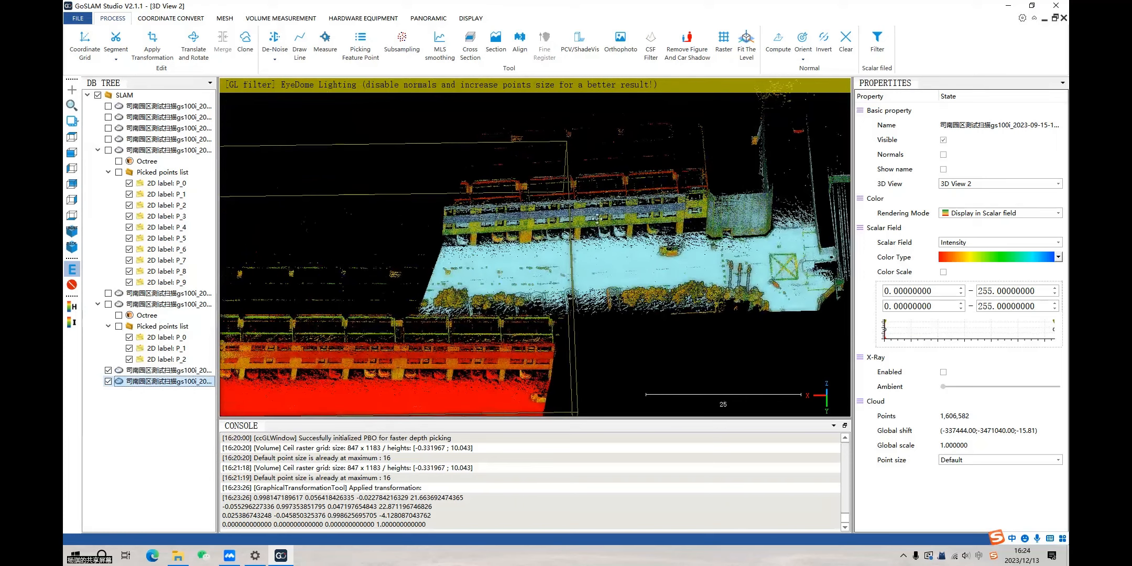
click(168, 371)
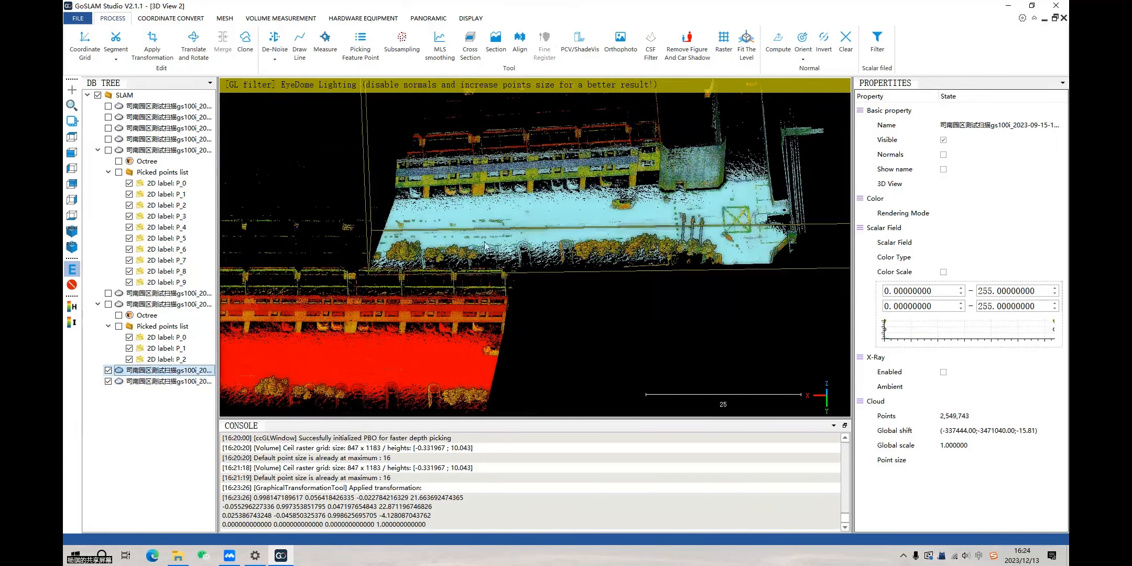
double_click(538, 229)
right_drag(527, 232, 506, 279)
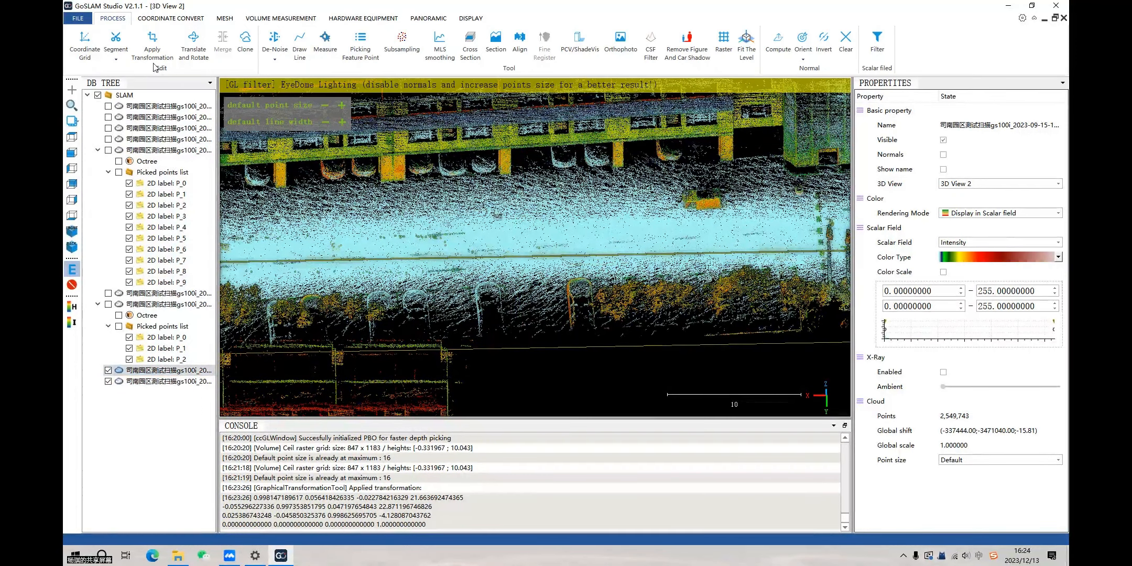
click(360, 47)
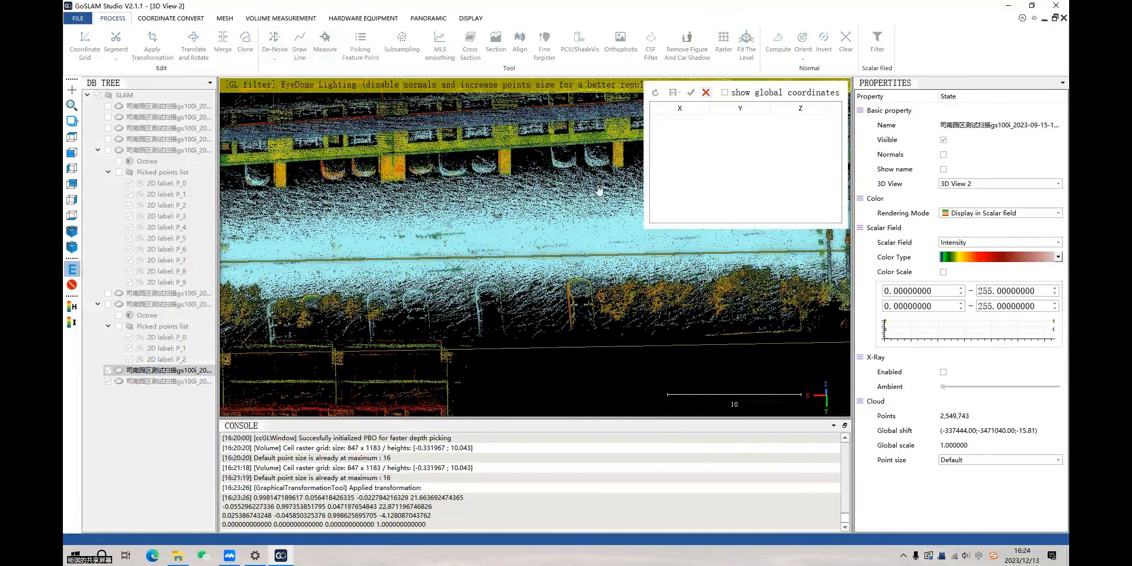
scroll(529, 260, up, 5)
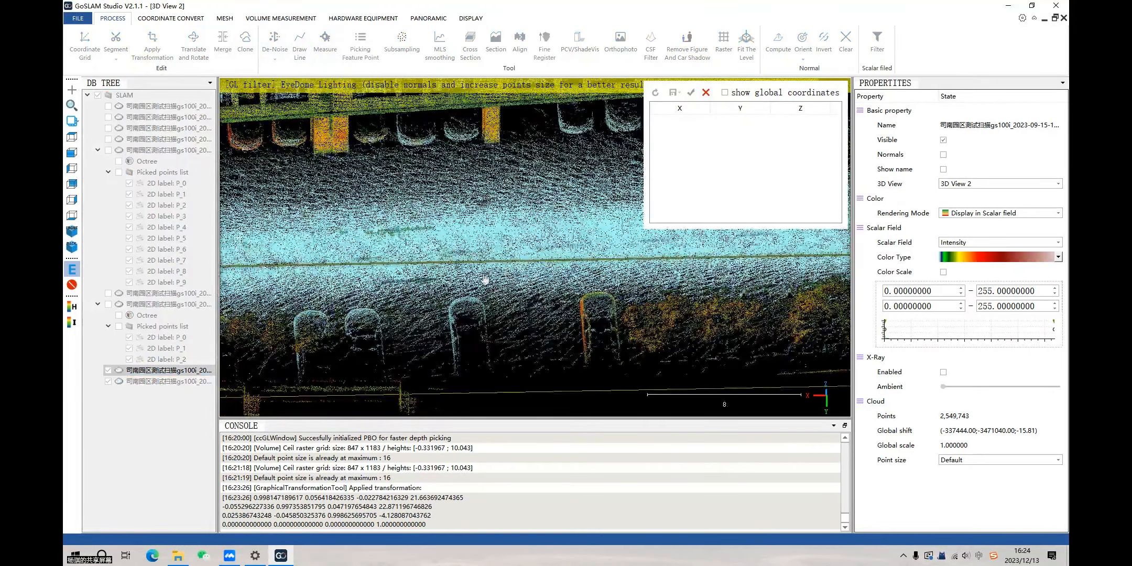
right_drag(447, 303, 525, 280)
scroll(525, 281, up, 5)
right_drag(467, 263, 540, 275)
scroll(511, 286, down, 5)
scroll(553, 304, up, 4)
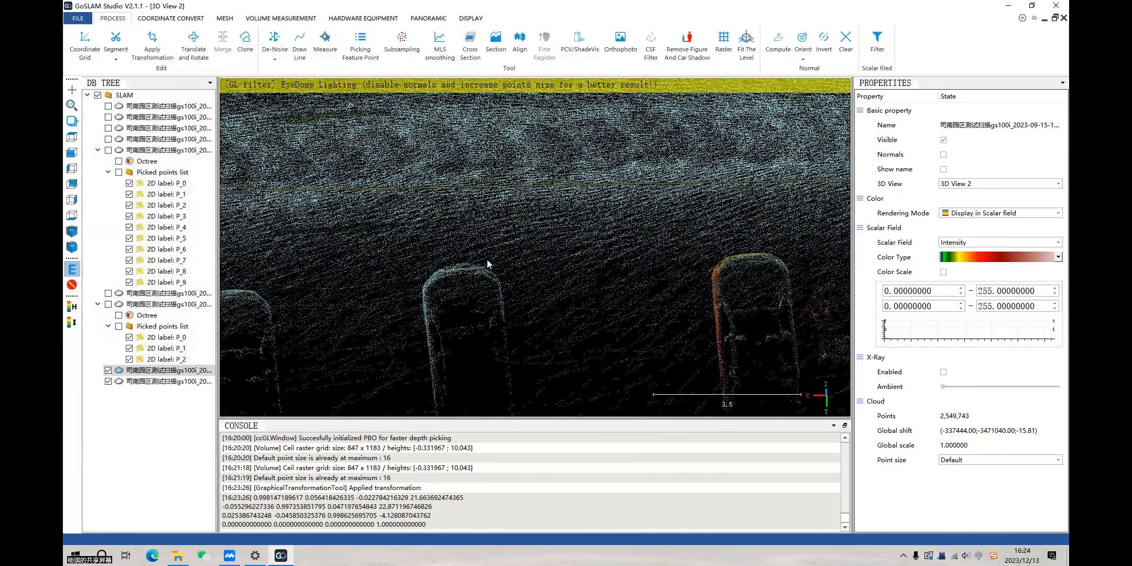
Set the western segment's point size to 4
right_drag(609, 290, 589, 273)
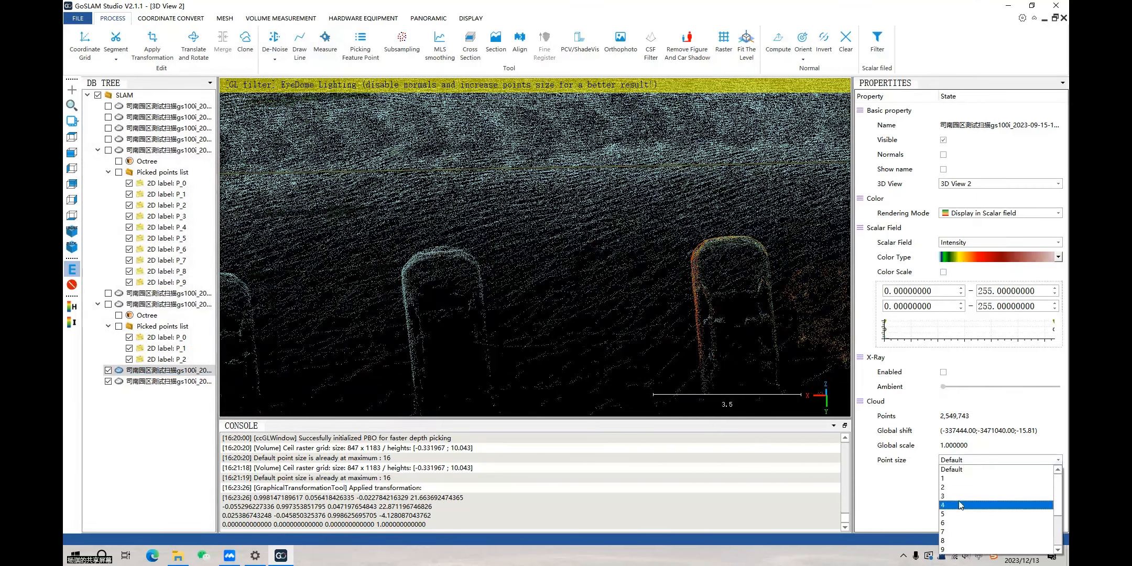
click(960, 504)
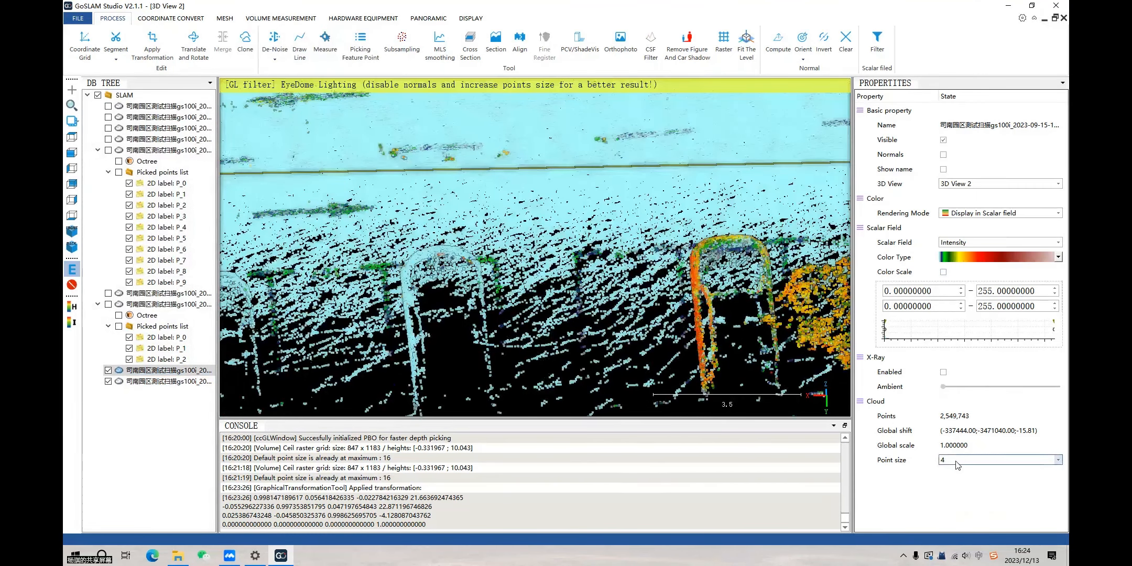
right_drag(493, 277, 470, 293)
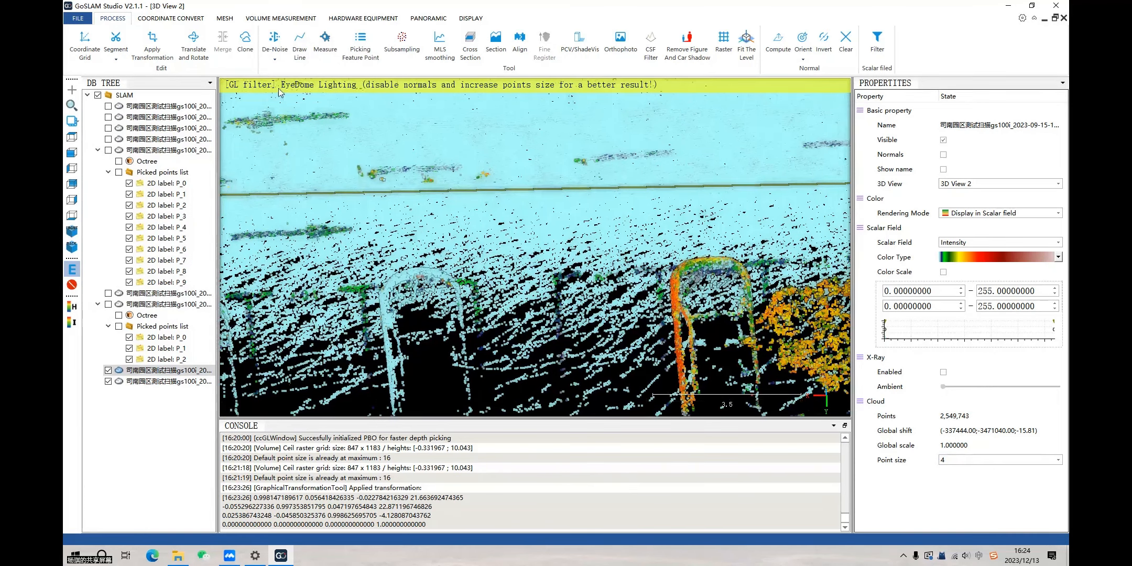
Pick two feature points on the western segment: the roadside arched frame's corner and the lower corner of the pillar across the road
click(361, 42)
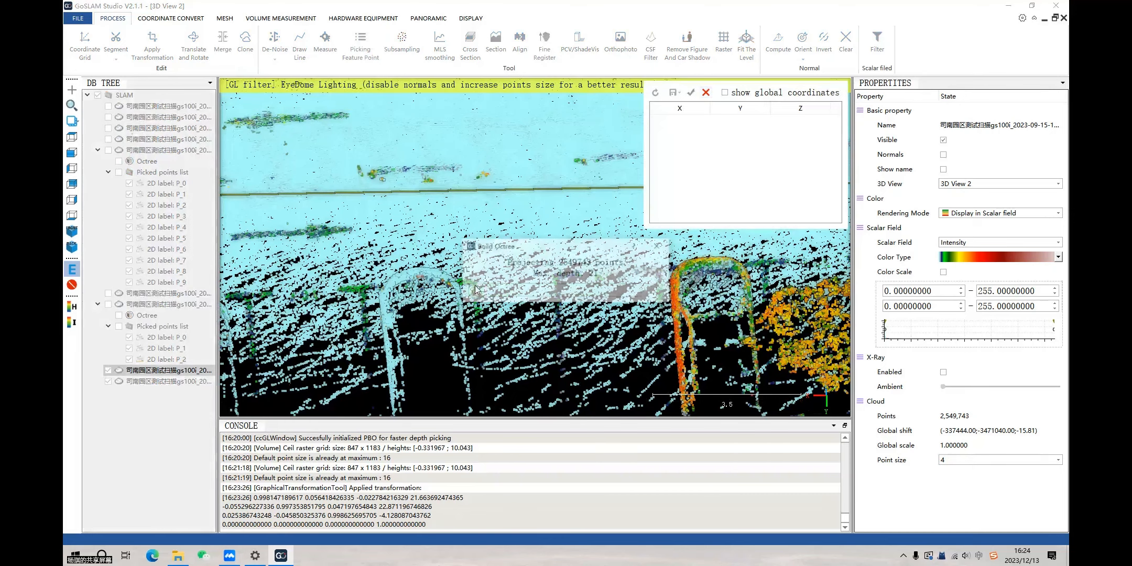
click(479, 289)
drag(517, 247, 499, 237)
drag(444, 206, 474, 262)
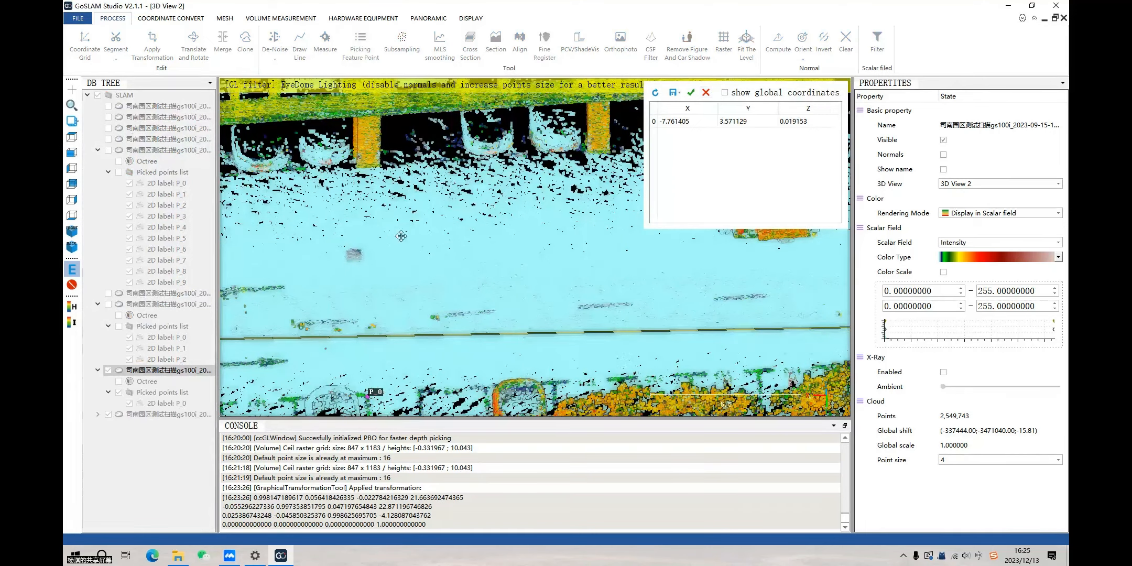
drag(551, 256, 428, 271)
click(515, 233)
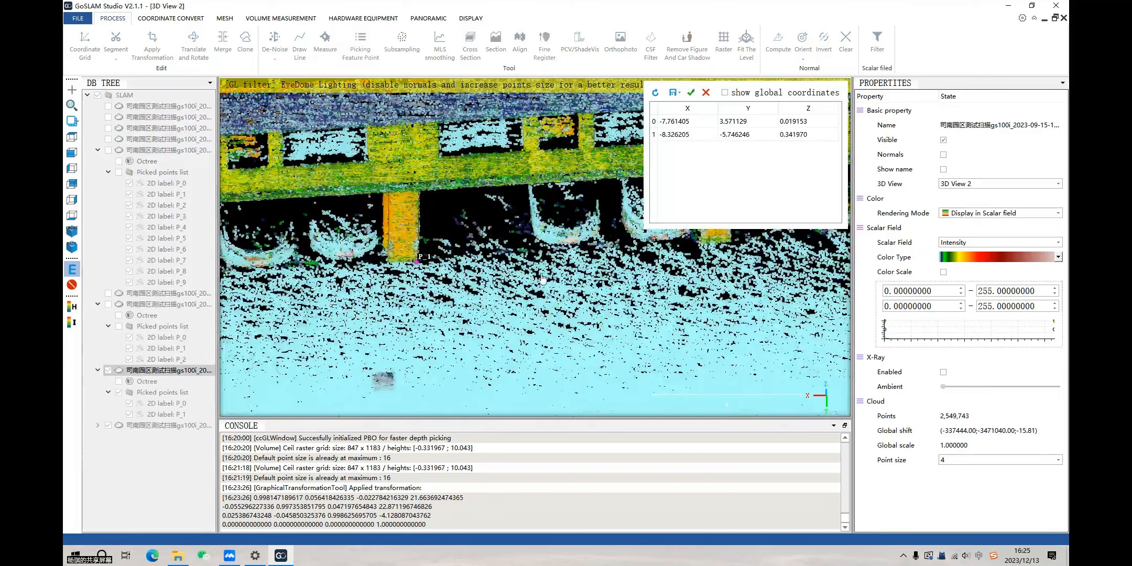
Pick a third feature point at the lower corner of the neighbouring pillar on the western segment's building
right_drag(567, 279, 445, 288)
scroll(471, 290, up, 6)
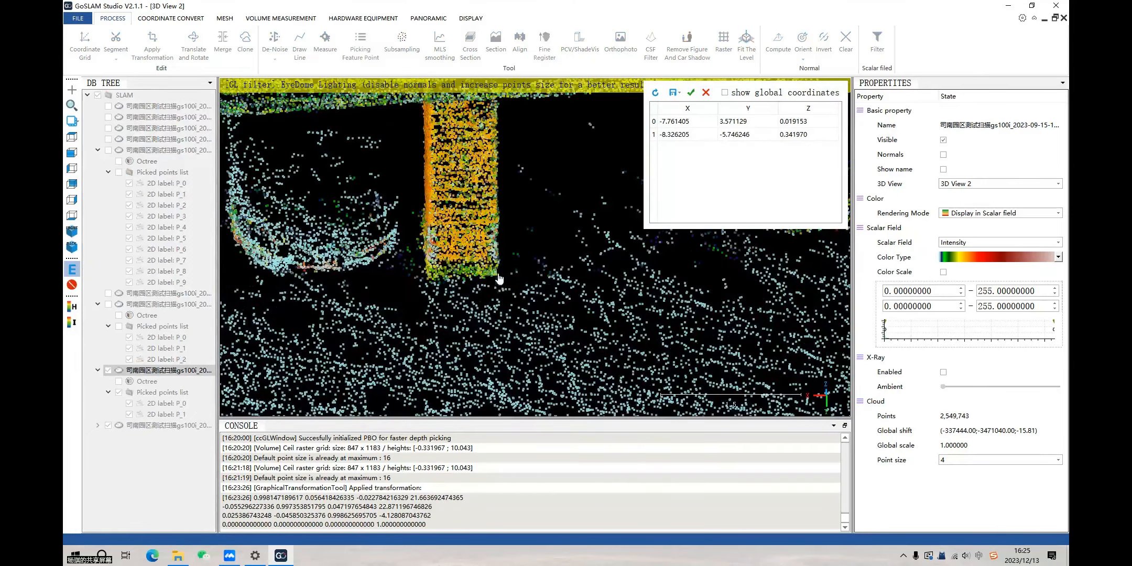
click(500, 281)
scroll(507, 292, down, 3)
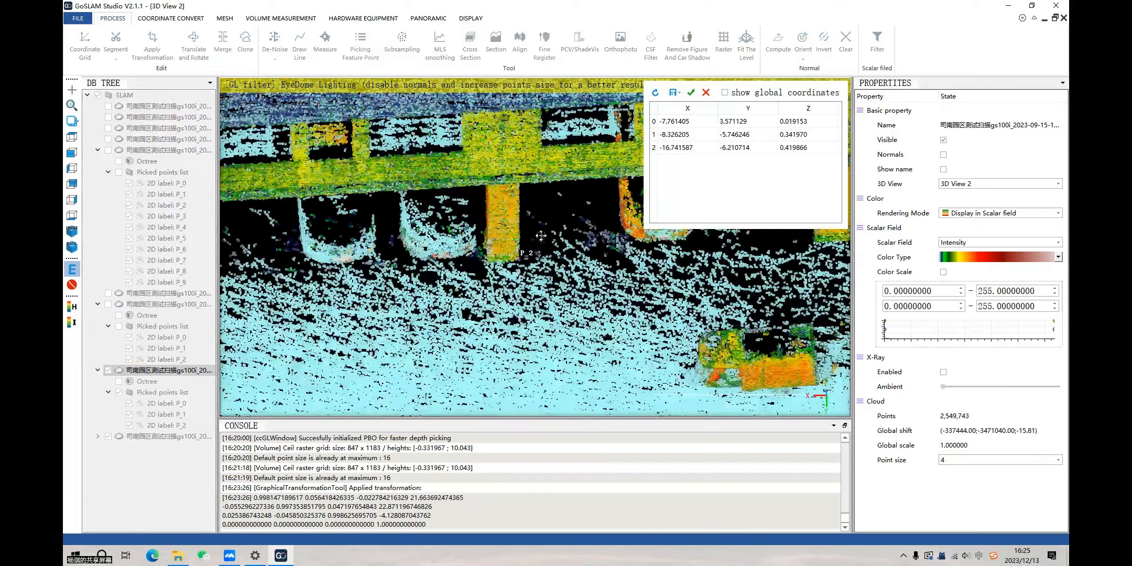
scroll(511, 291, down, 3)
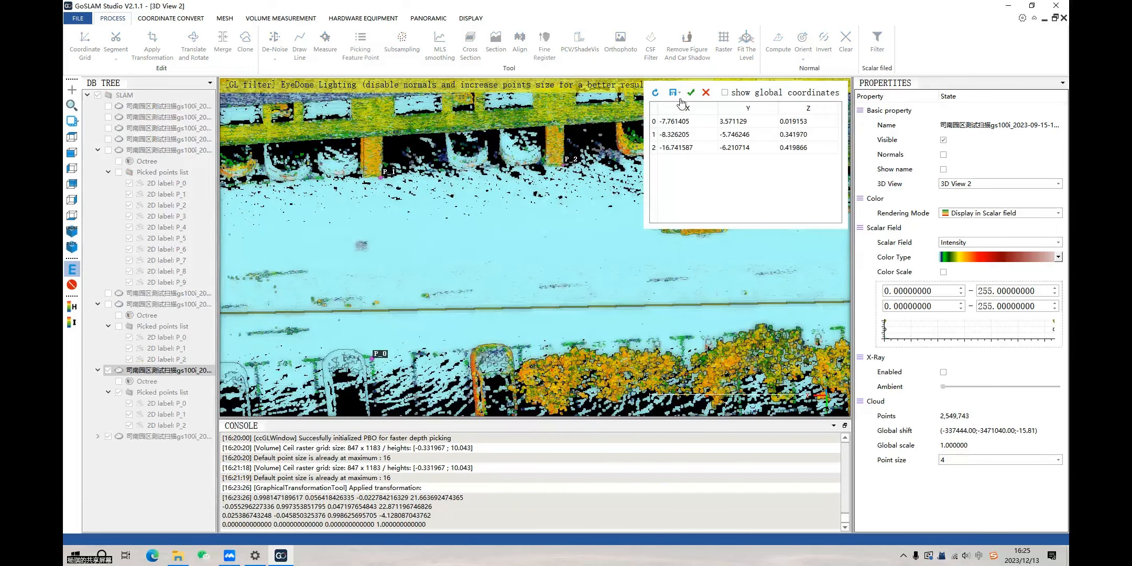
Export the picked points to the ASCII file picking_list-C1.txt in the Pictures folder and accept the picking
click(687, 119)
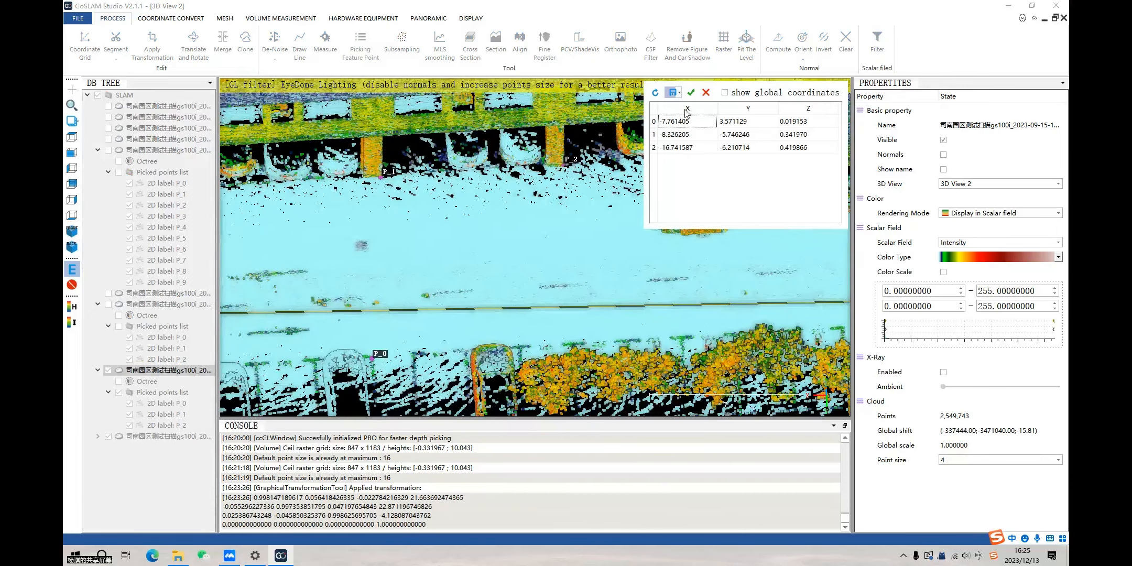
click(672, 92)
click(685, 298)
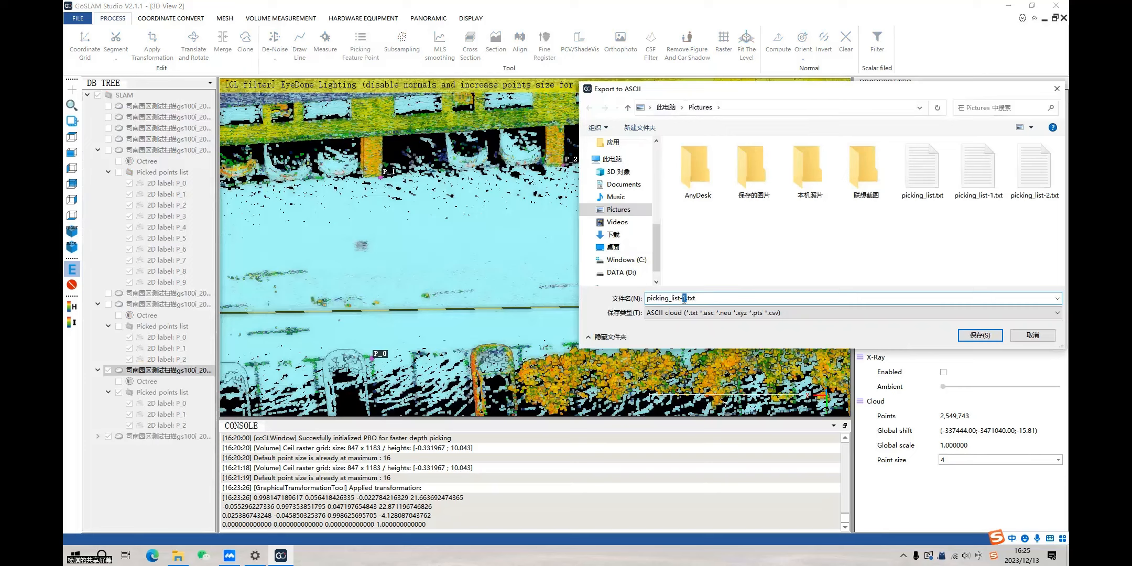
text(C)
click(965, 336)
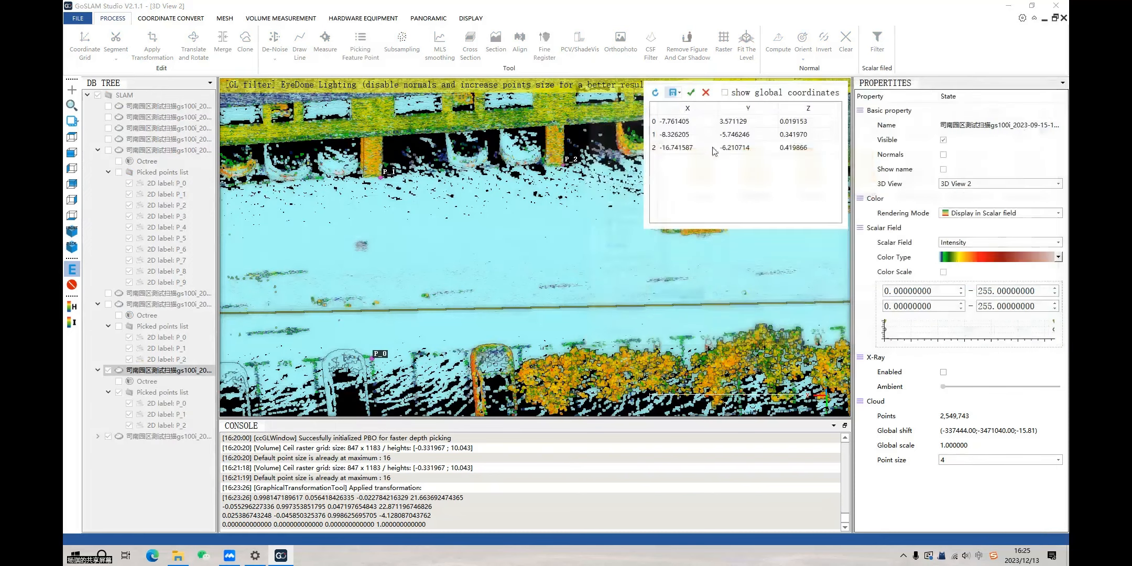
click(695, 94)
Recolour the displaced red segment's intensity display with the blue-green-yellow-red colour ramp
scroll(588, 231, down, 4)
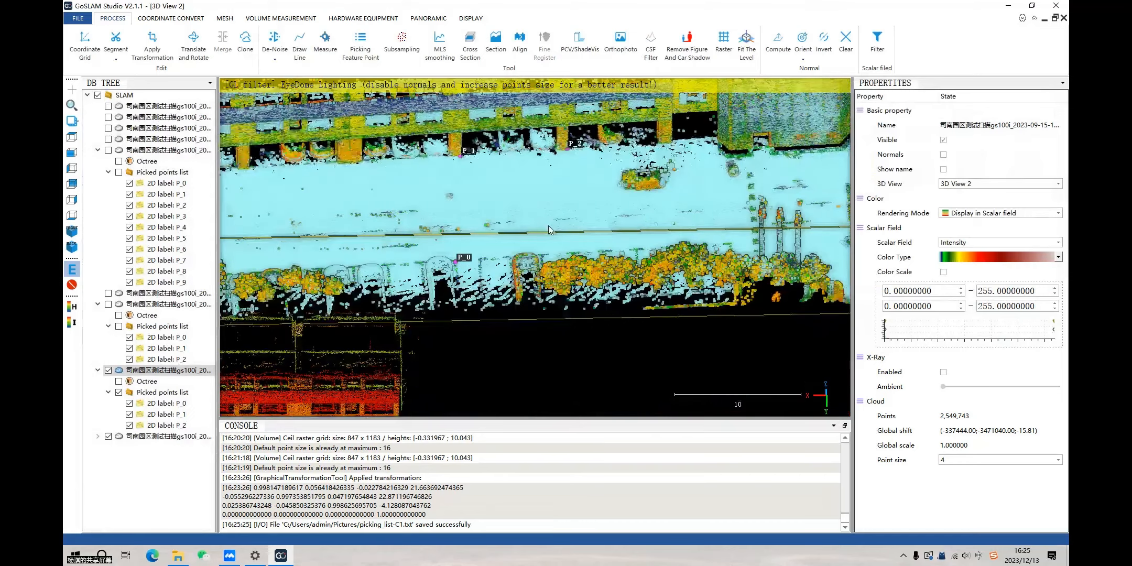
drag(546, 234, 523, 237)
drag(551, 171, 622, 208)
scroll(532, 244, up, 2)
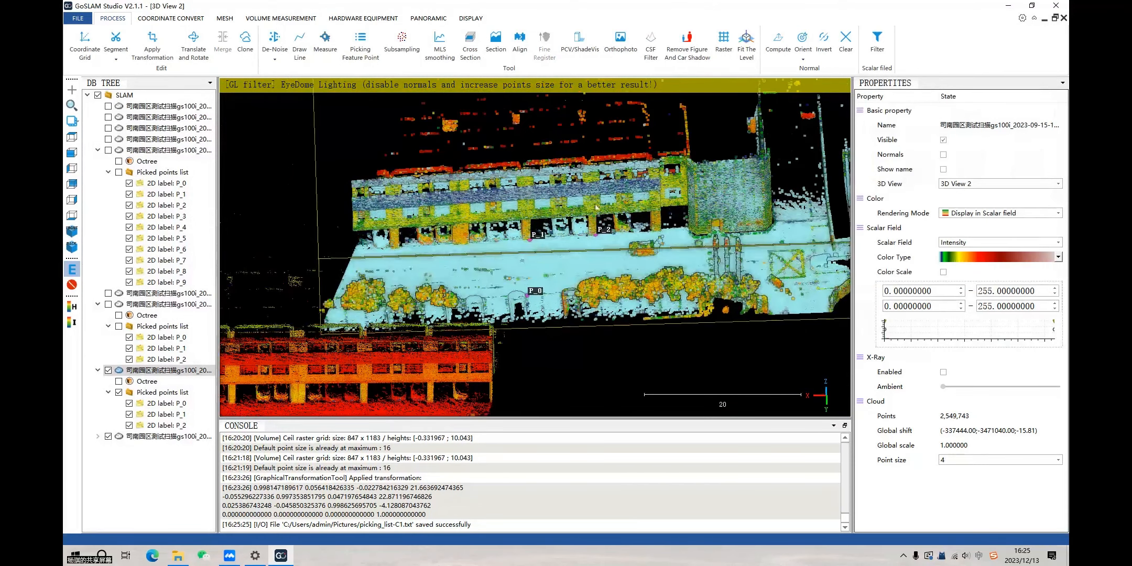
scroll(521, 287, down, 2)
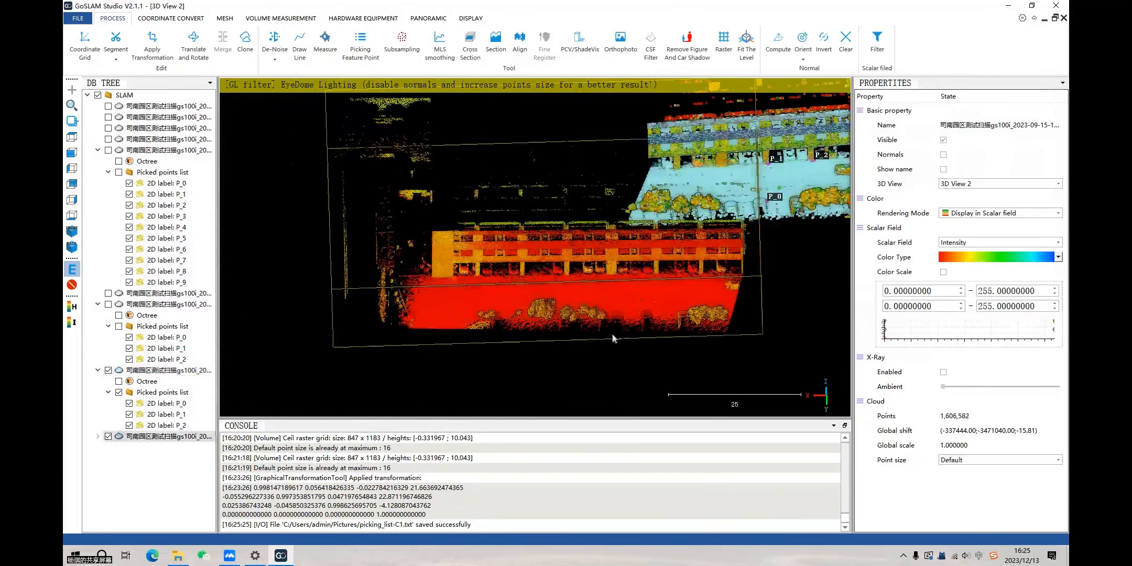
double_click(545, 252)
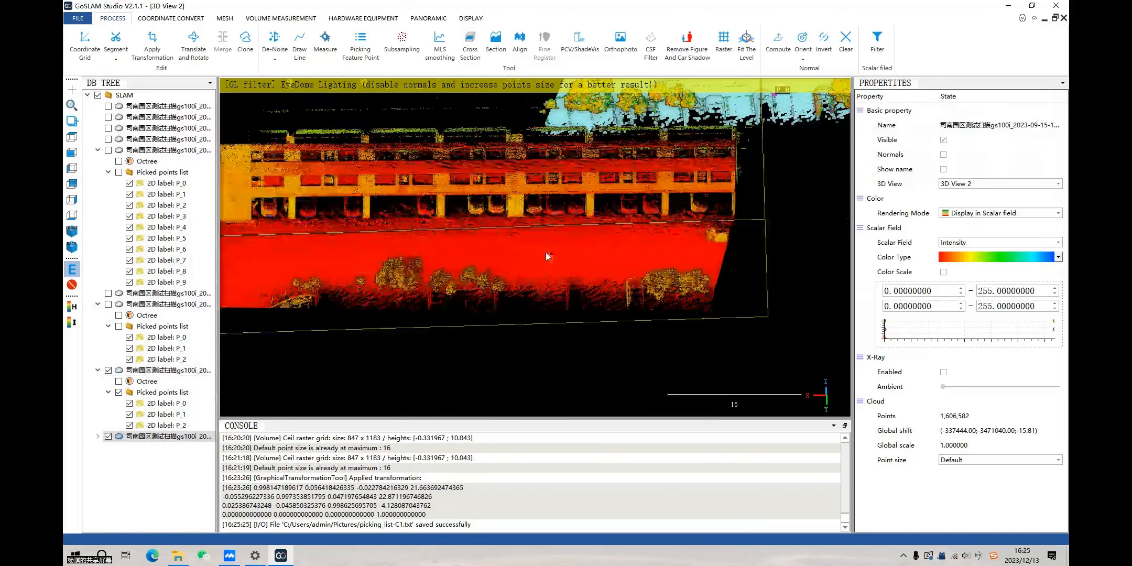
click(972, 258)
click(996, 277)
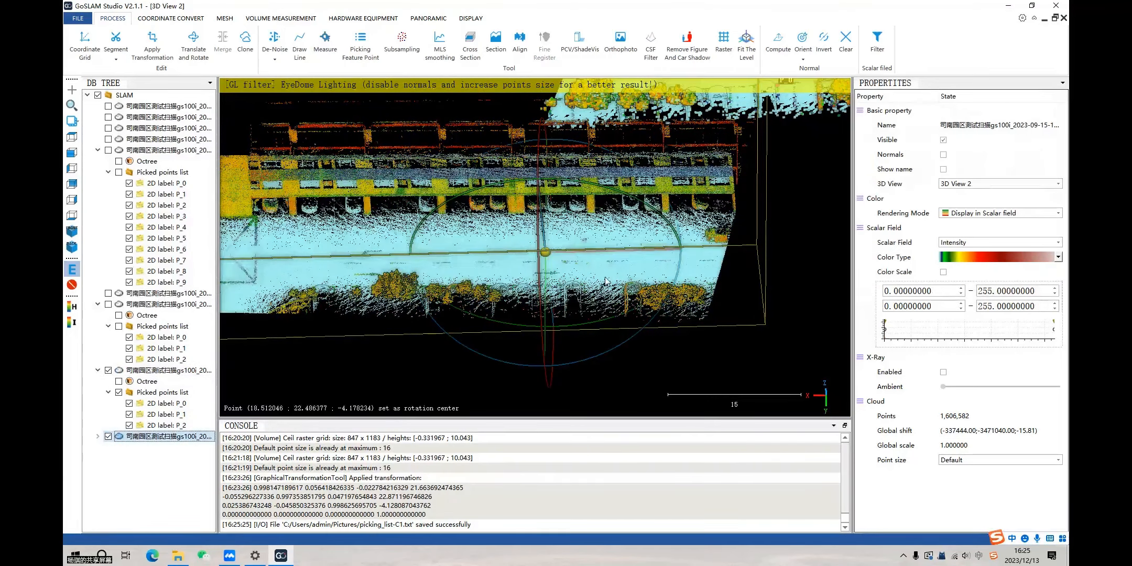
click(966, 256)
click(966, 257)
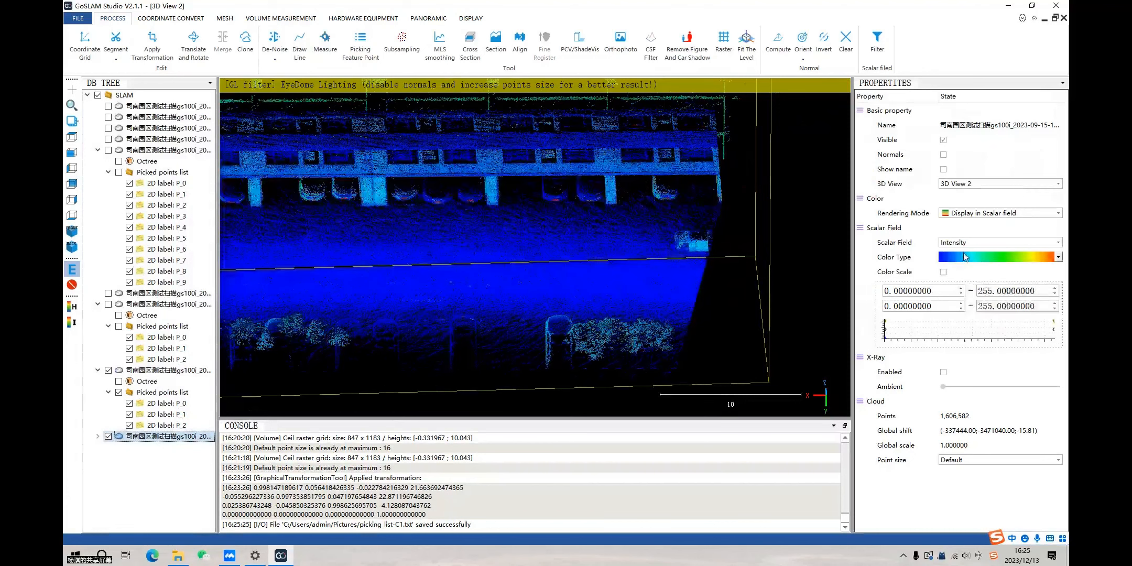
click(964, 259)
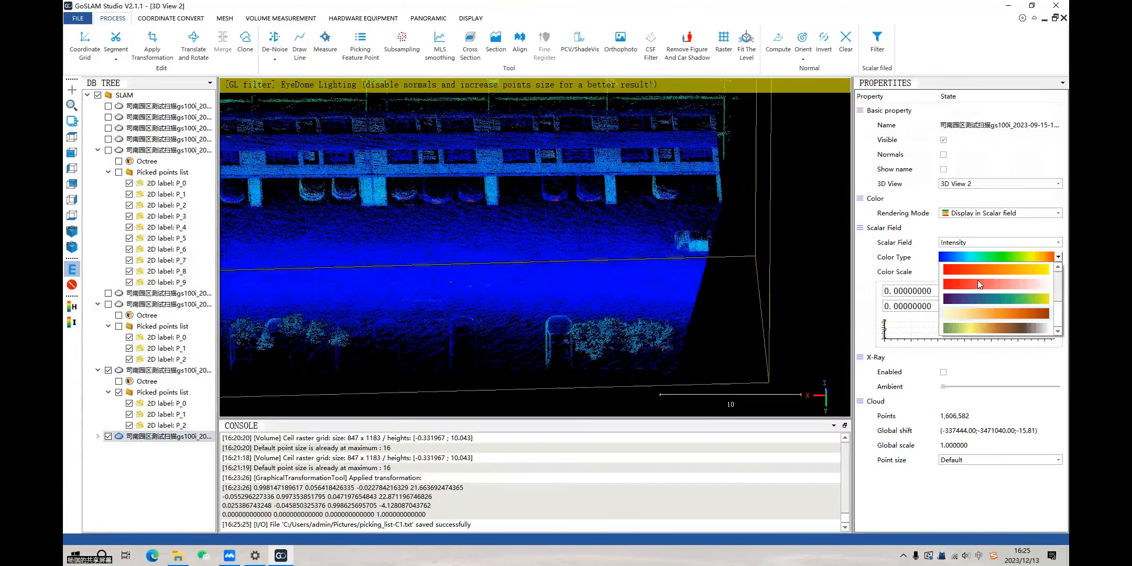
click(606, 277)
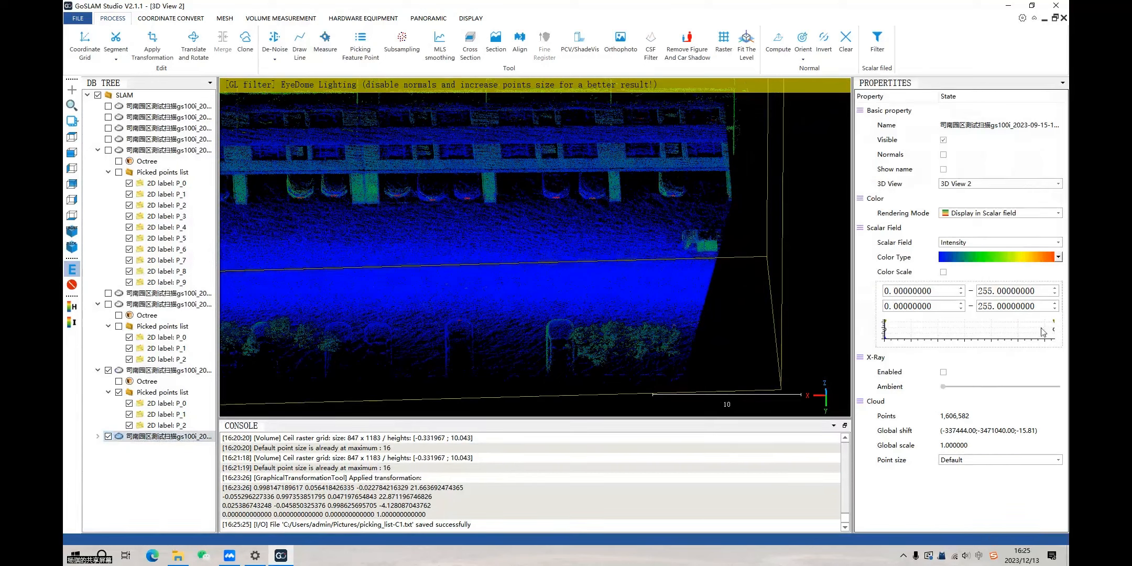
Lower the recoloured segment's upper intensity saturation limit to about 115.34 and set its point size to 4
drag(1054, 324, 942, 329)
click(962, 328)
click(967, 460)
key(Escape)
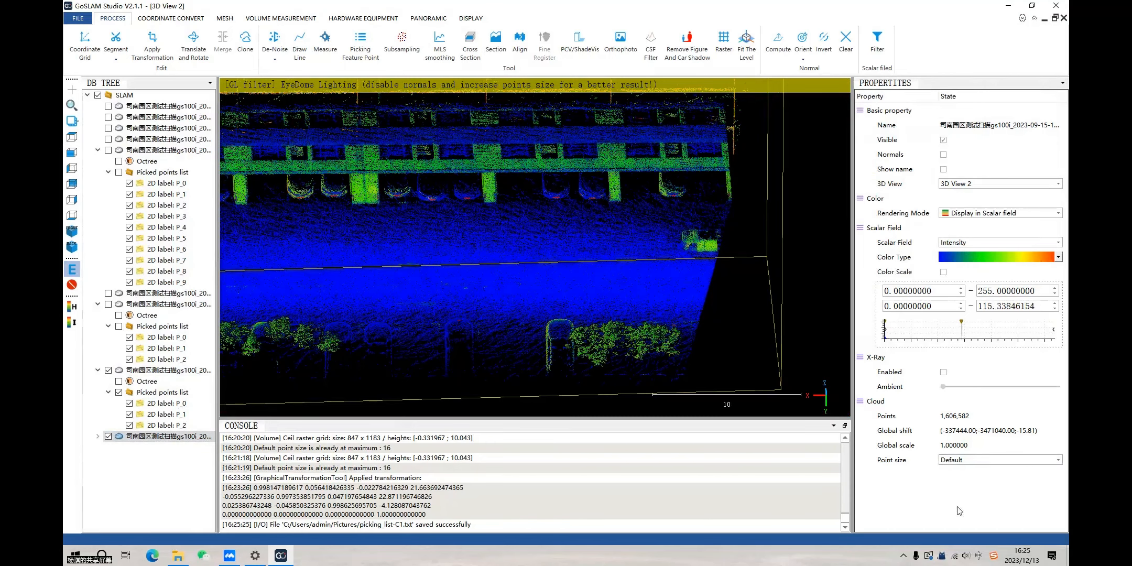
key(4)
Lower the segment's upper intensity saturation limit further to about 41.58
scroll(526, 294, up, 3)
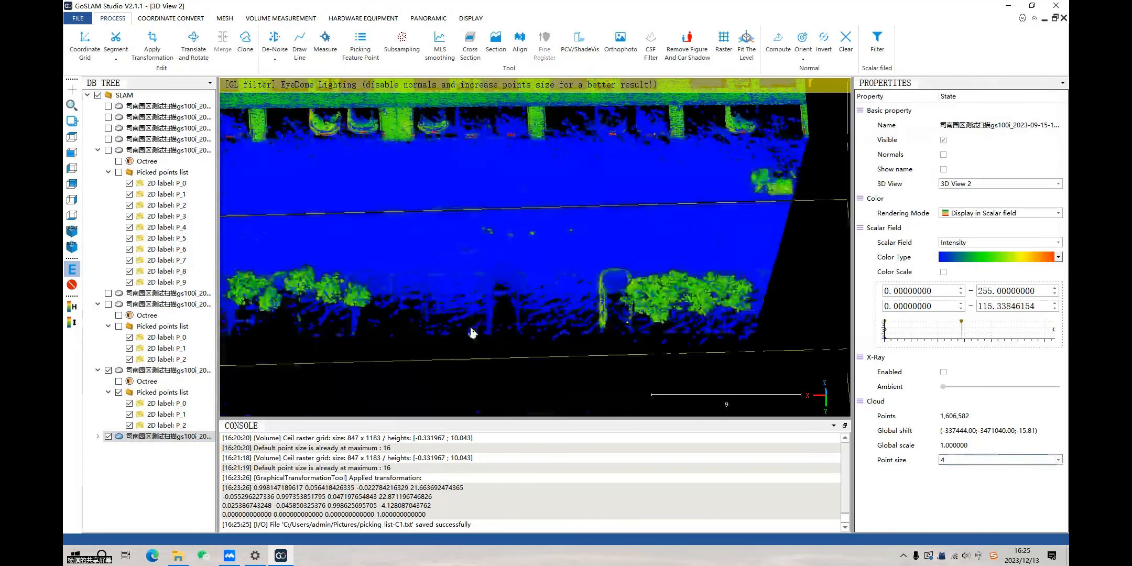
double_click(460, 332)
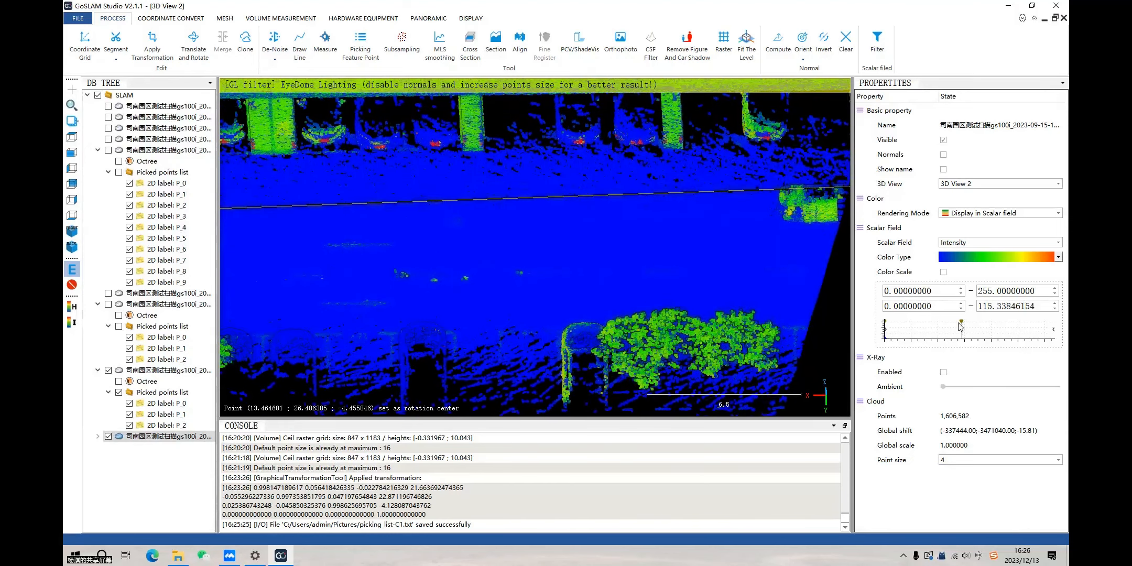
click(920, 329)
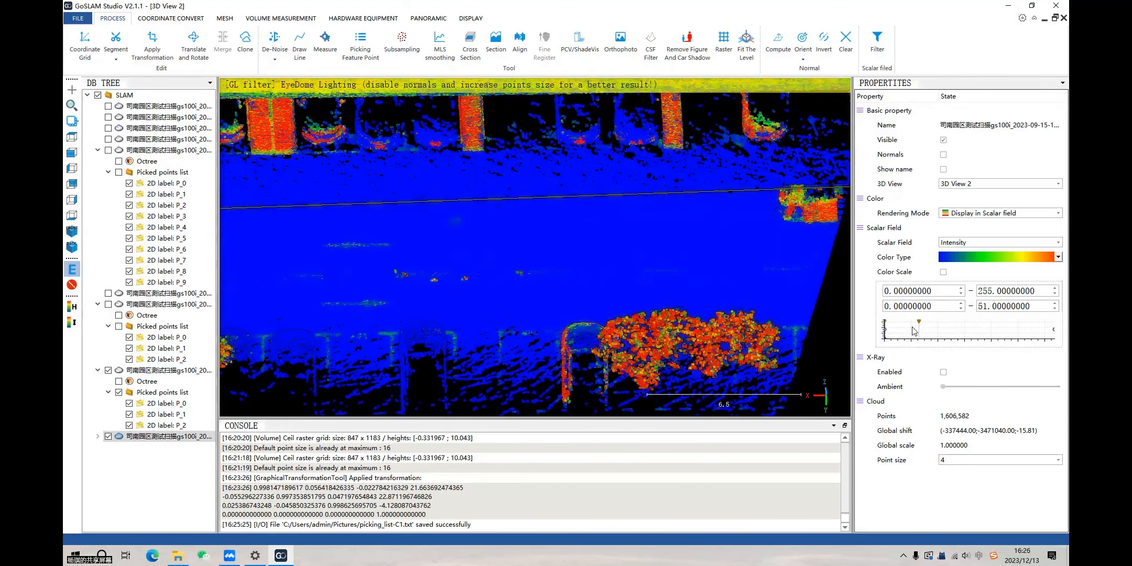
scroll(506, 311, up, 1)
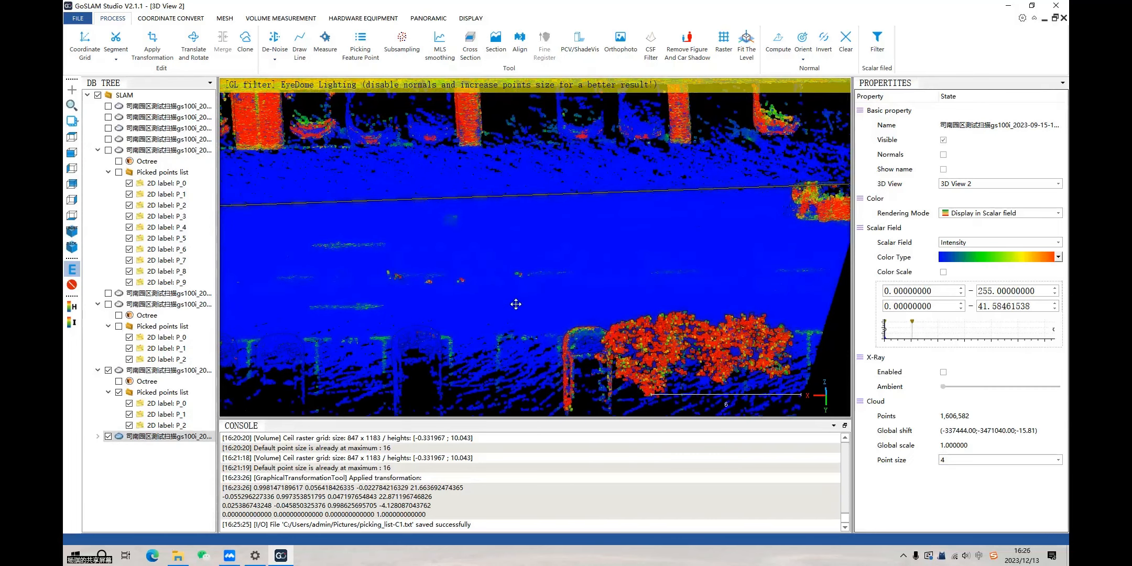
Start the Align tool with this segment as the entity to align and pick the first point at the roadside arched frame's corner
scroll(516, 304, up, 1)
scroll(460, 206, down, 2)
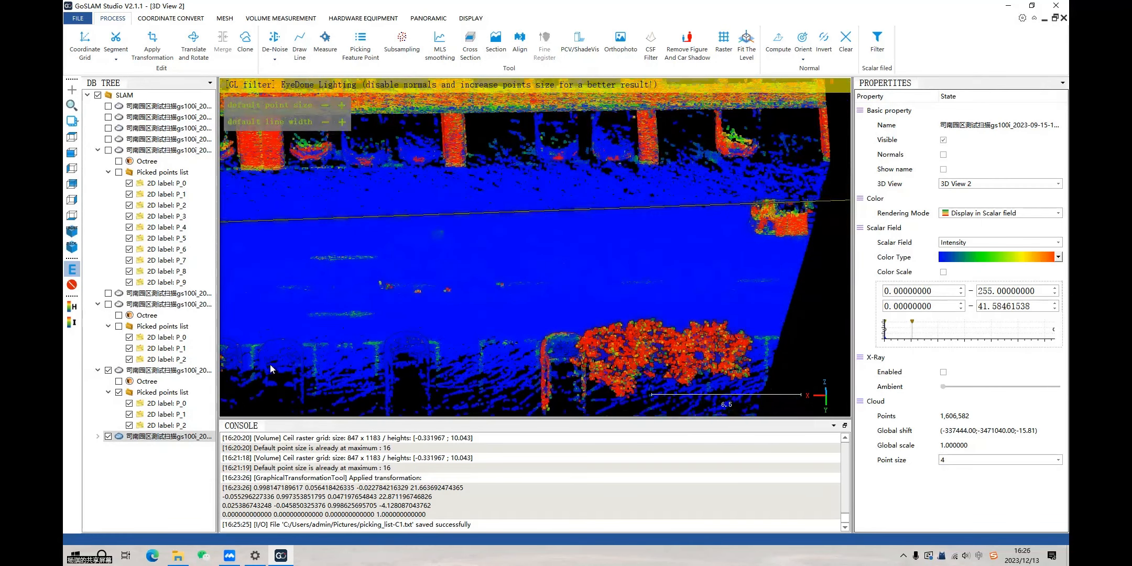
scroll(272, 371, down, 1)
click(524, 54)
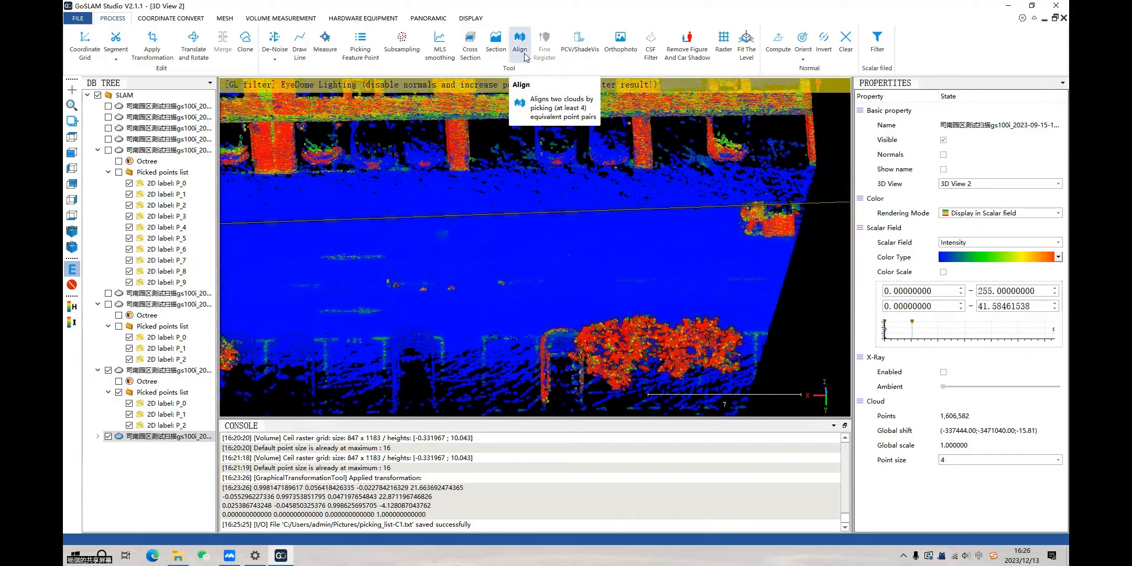
click(525, 54)
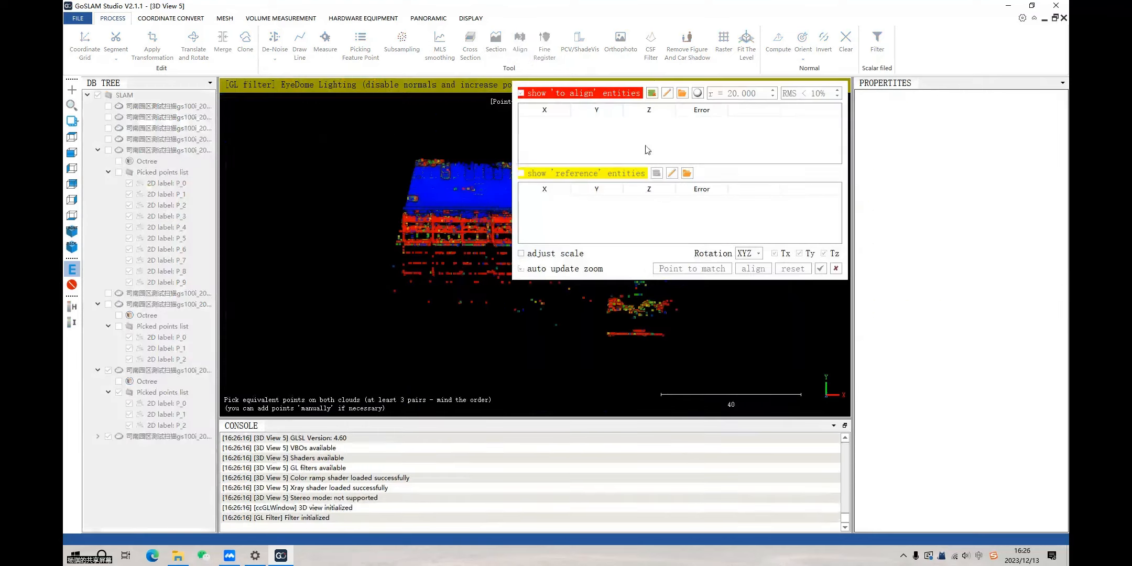
scroll(367, 236, up, 3)
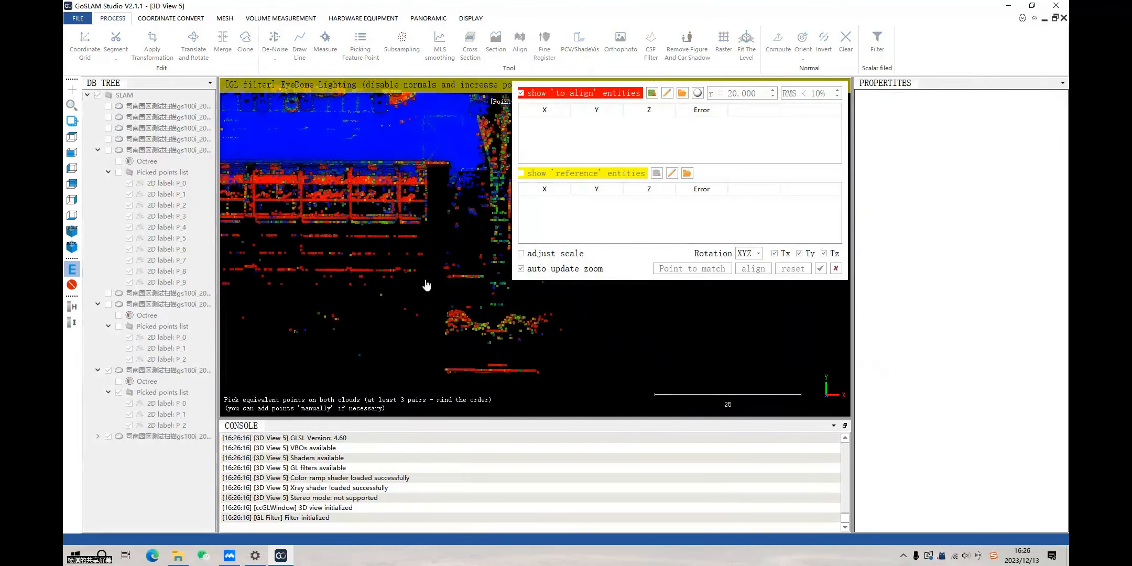
scroll(414, 244, up, 2)
scroll(417, 244, up, 3)
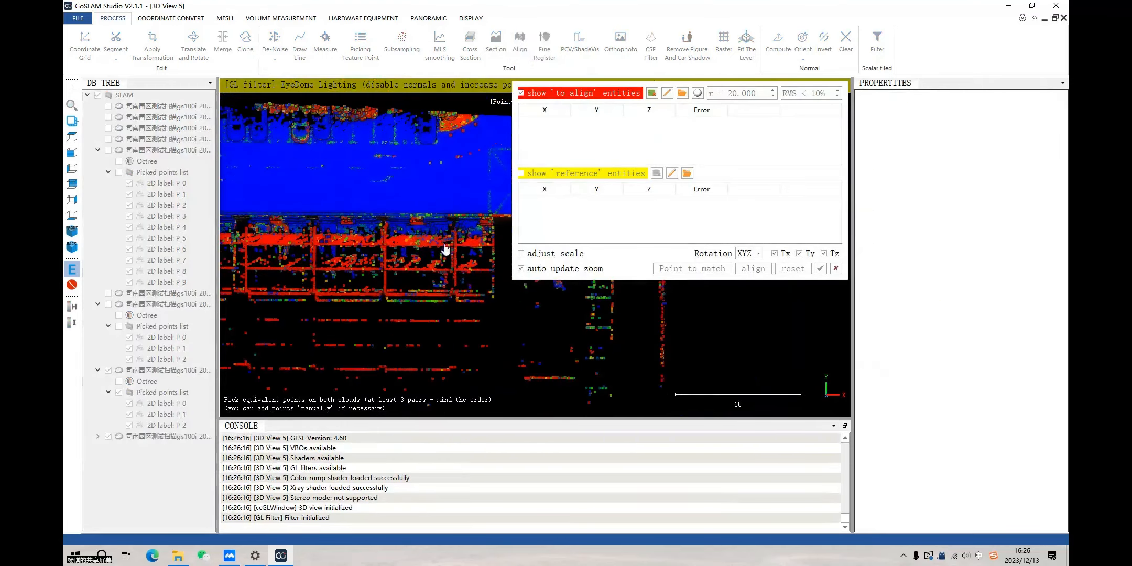
scroll(473, 231, up, 2)
scroll(437, 250, down, 2)
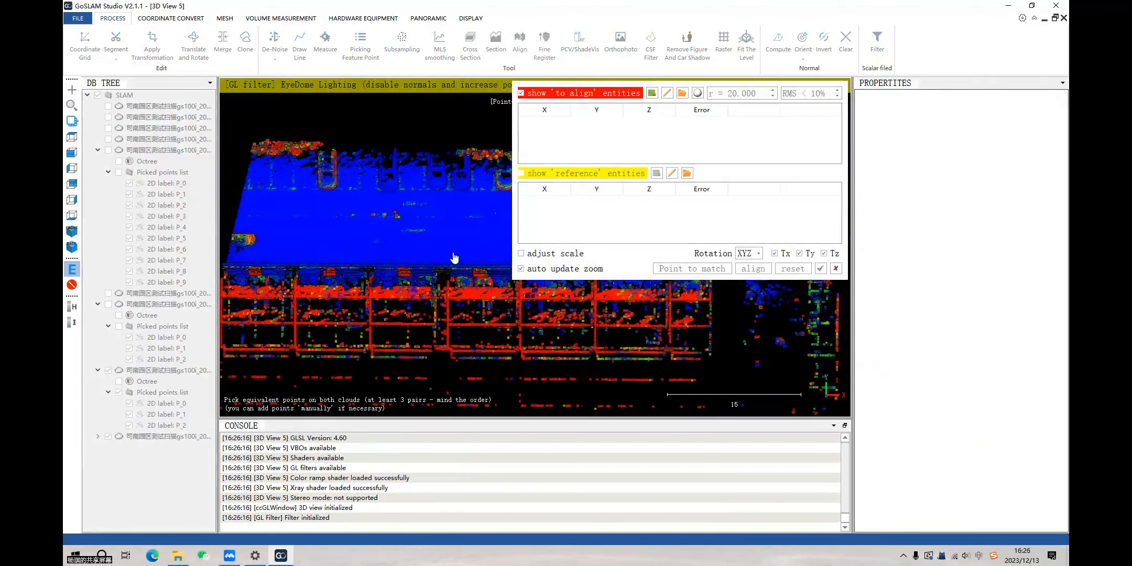
drag(524, 331, 612, 367)
drag(326, 240, 594, 137)
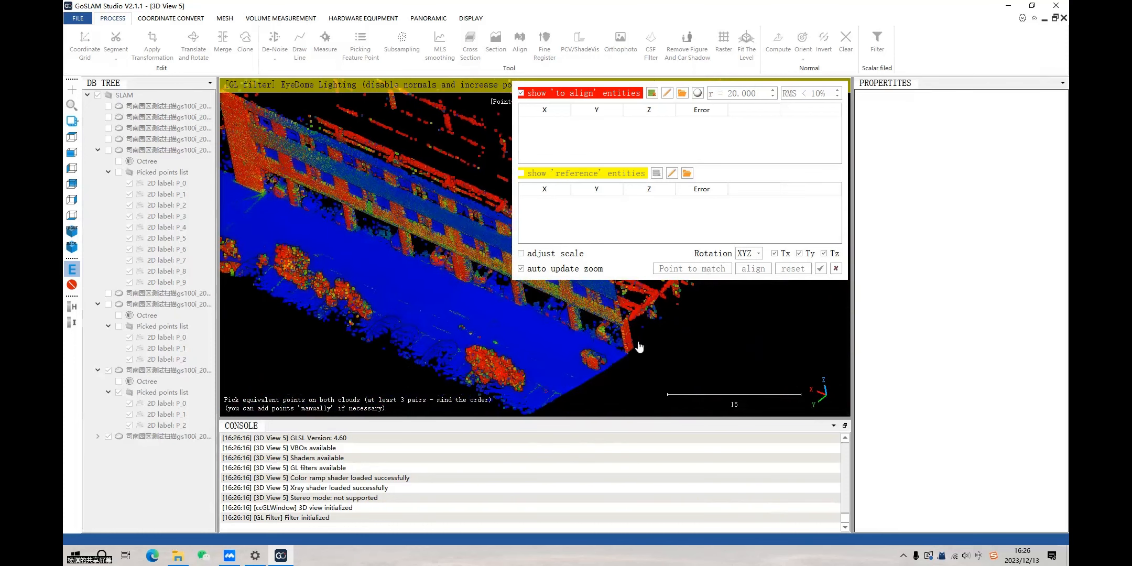
scroll(508, 300, up, 3)
right_drag(508, 300, 446, 242)
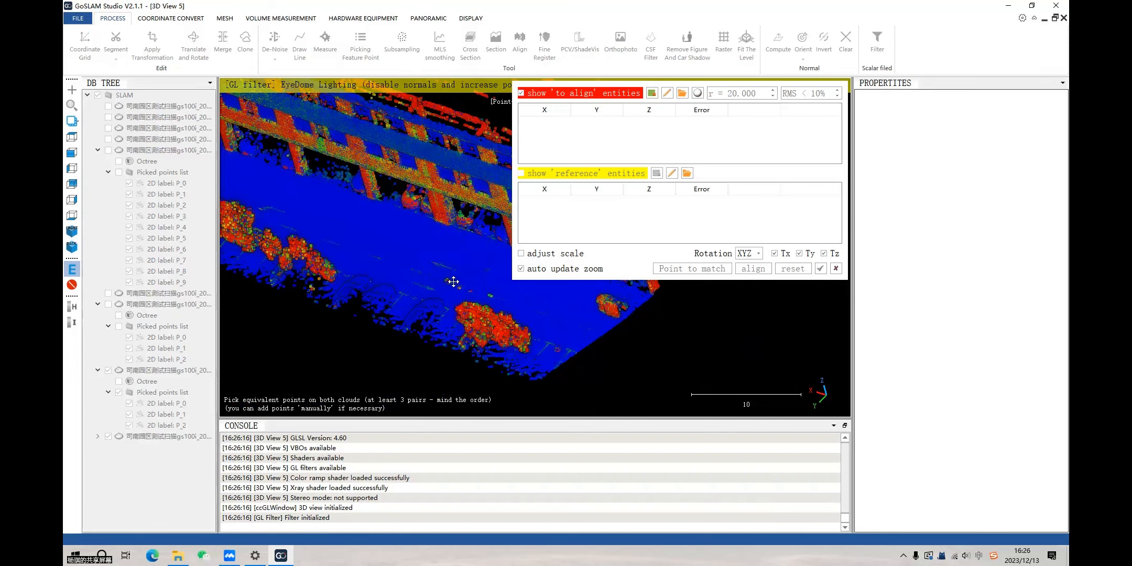
scroll(451, 281, up, 1)
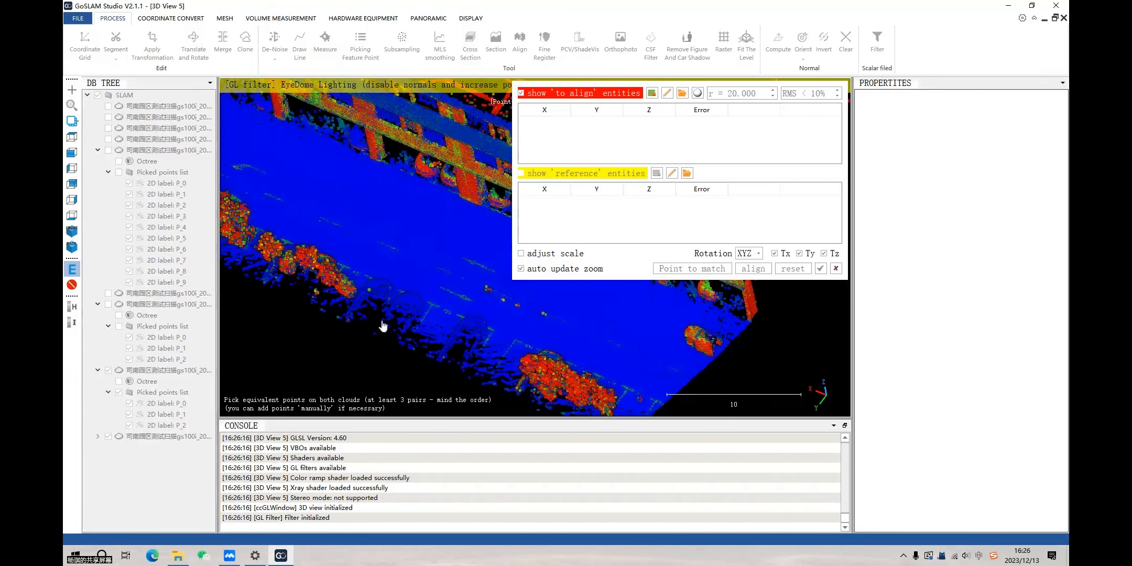
scroll(456, 283, up, 1)
scroll(446, 260, up, 1)
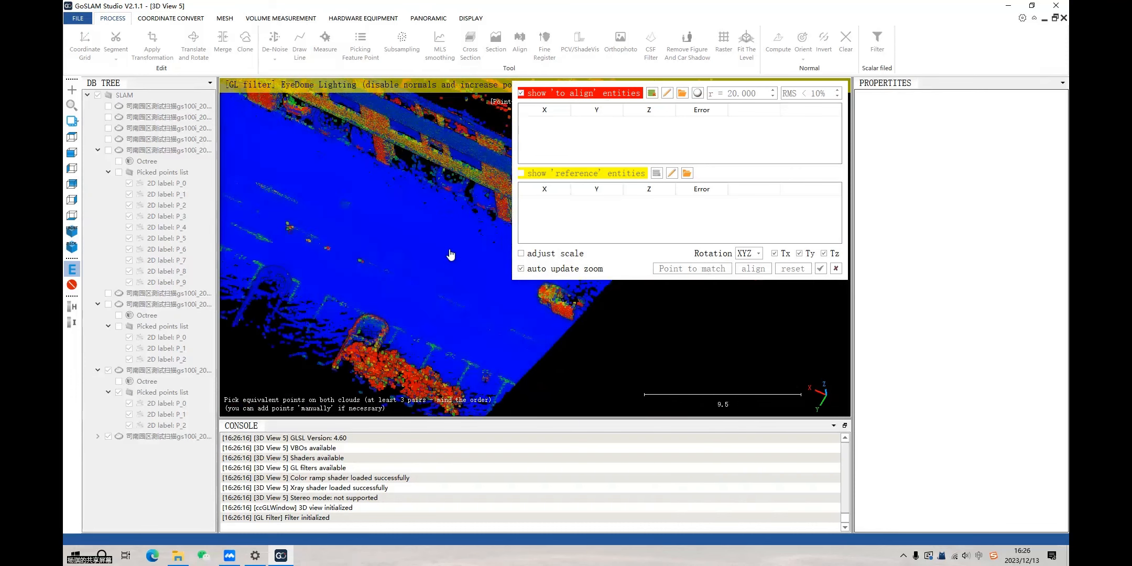
scroll(419, 272, up, 1)
scroll(398, 314, down, 1)
scroll(459, 299, down, 1)
mouse_move(475, 323)
mouse_down()
mouse_move(551, 304)
mouse_move(379, 323)
mouse_move(470, 320)
mouse_up()
right_drag(377, 315, 607, 317)
scroll(606, 317, up, 3)
right_drag(328, 286, 456, 289)
scroll(393, 268, up, 2)
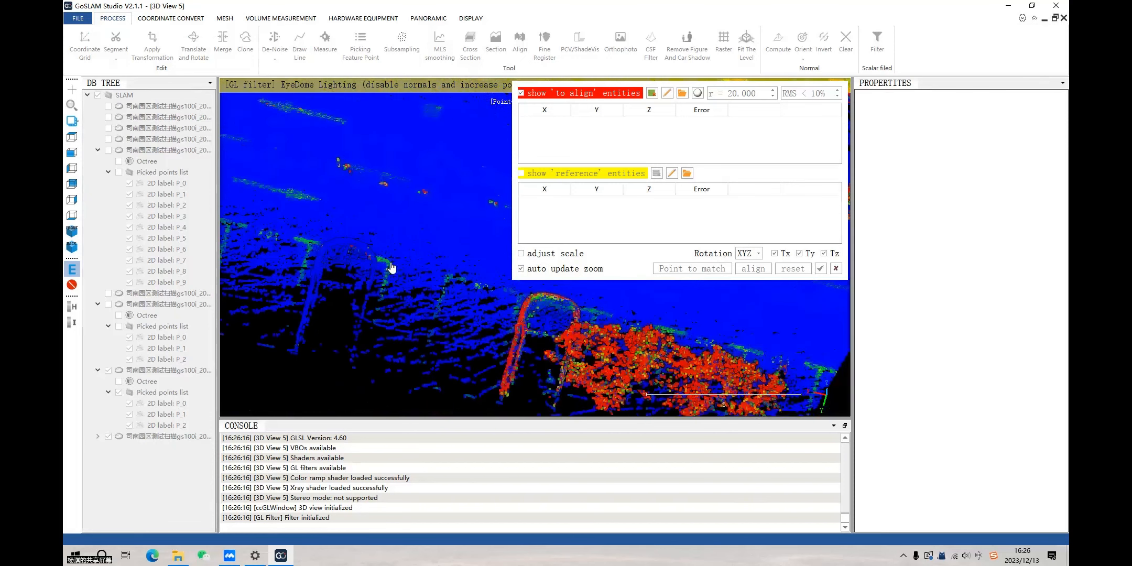
click(435, 216)
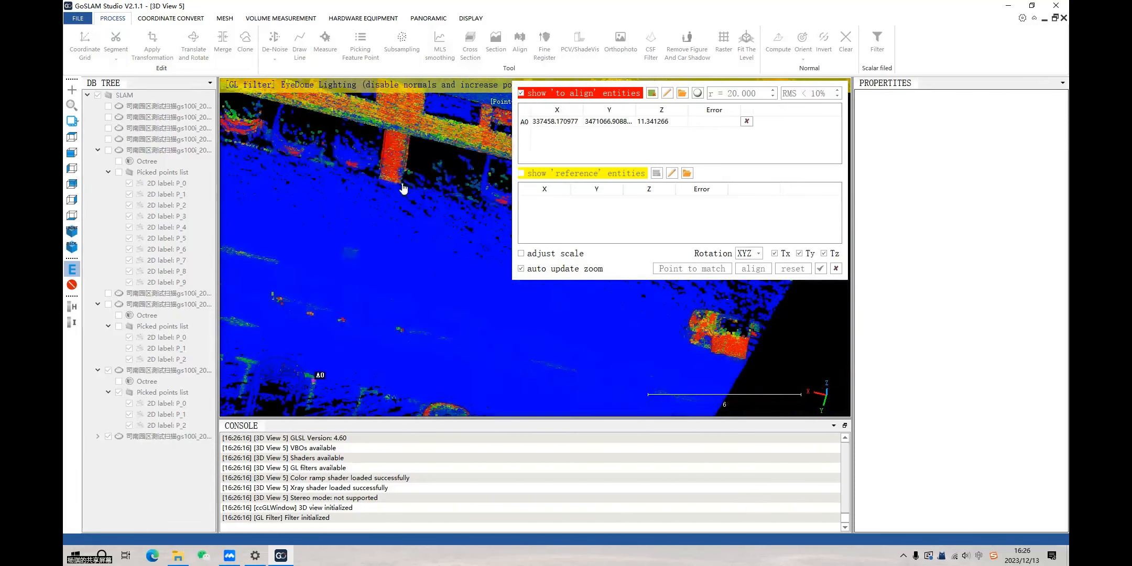
Pick the second and third to-align points at the lower corners of two neighbouring building pillars across the road
click(435, 223)
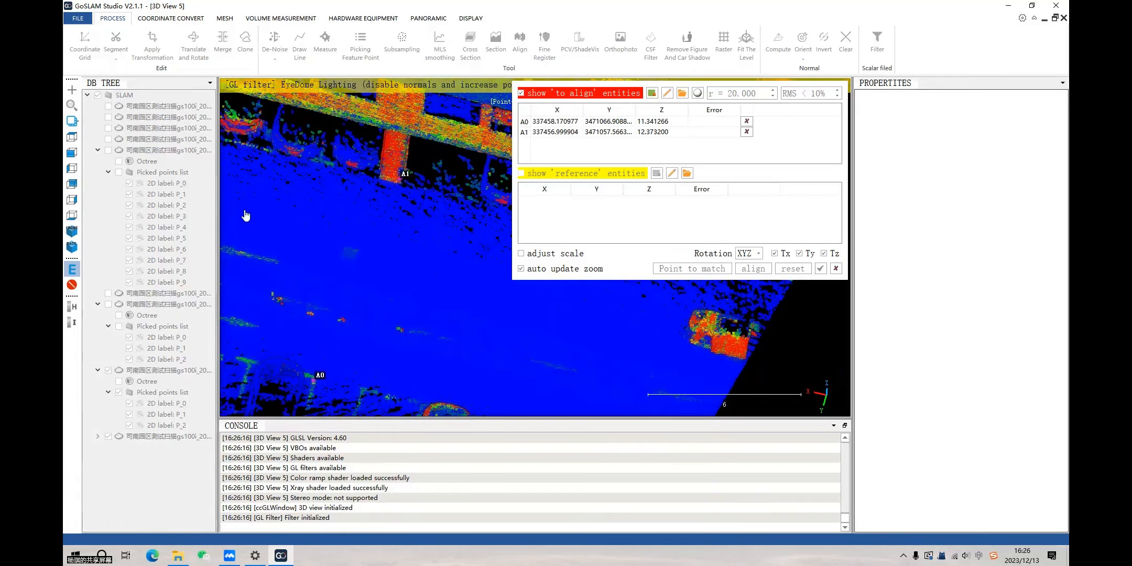
scroll(387, 192, up, 3)
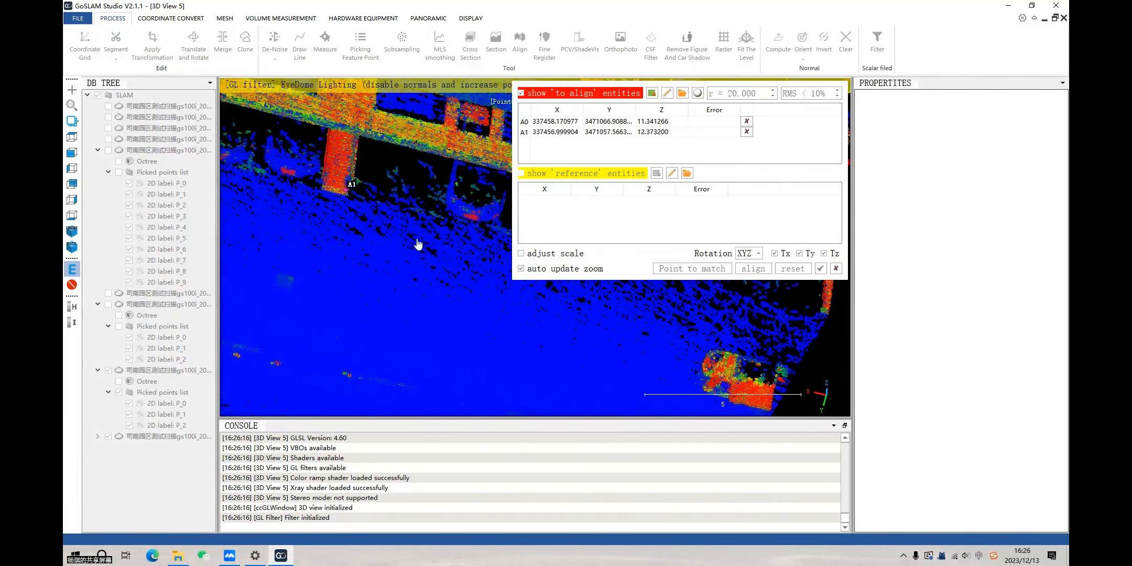
right_drag(322, 196, 405, 235)
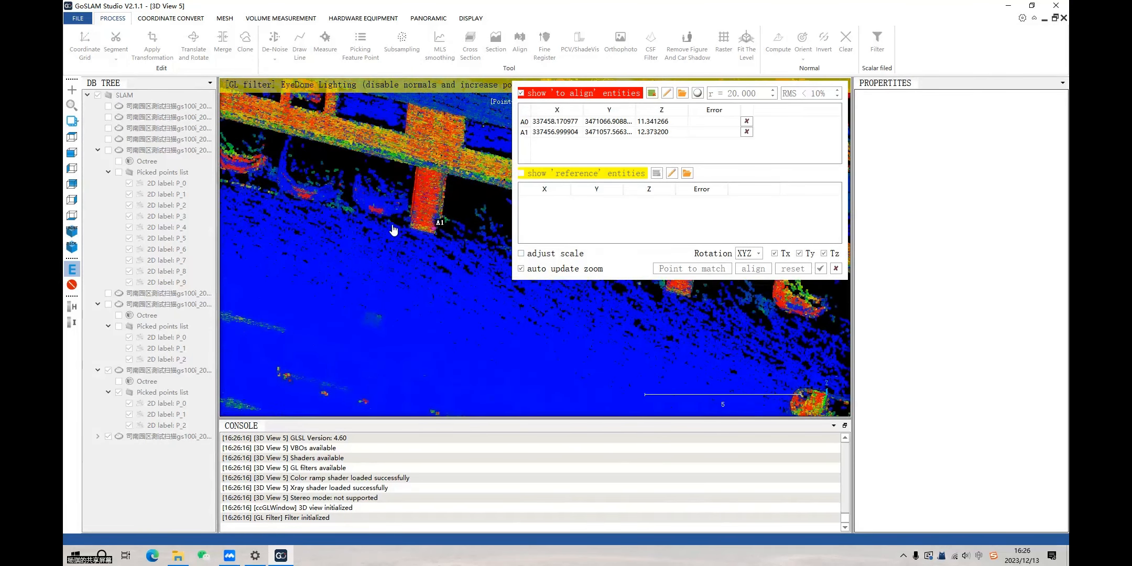
scroll(392, 229, up, 2)
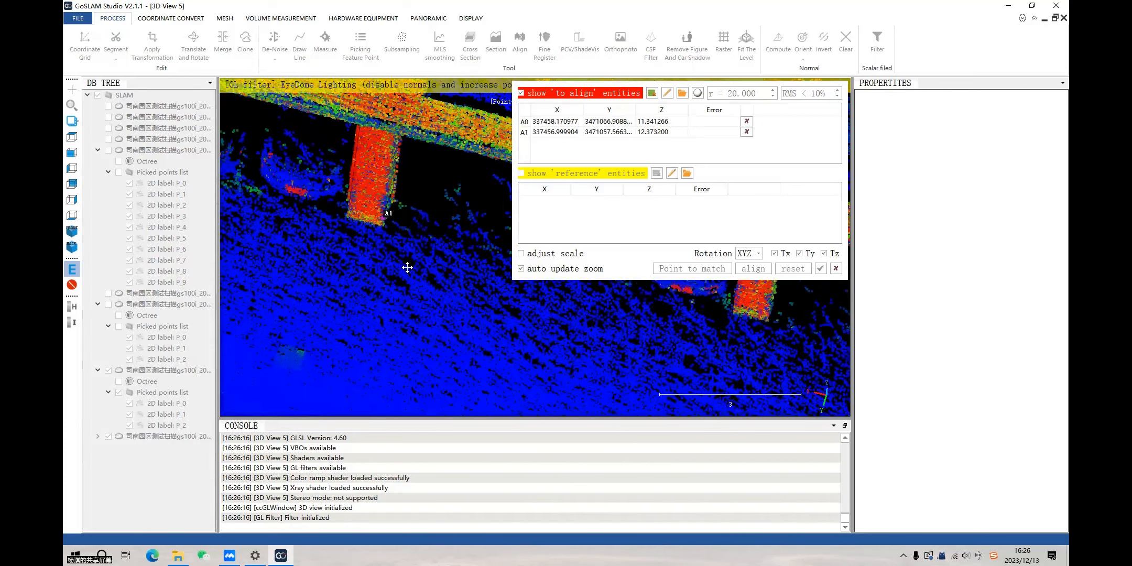
right_drag(407, 267, 342, 257)
scroll(342, 257, down, 2)
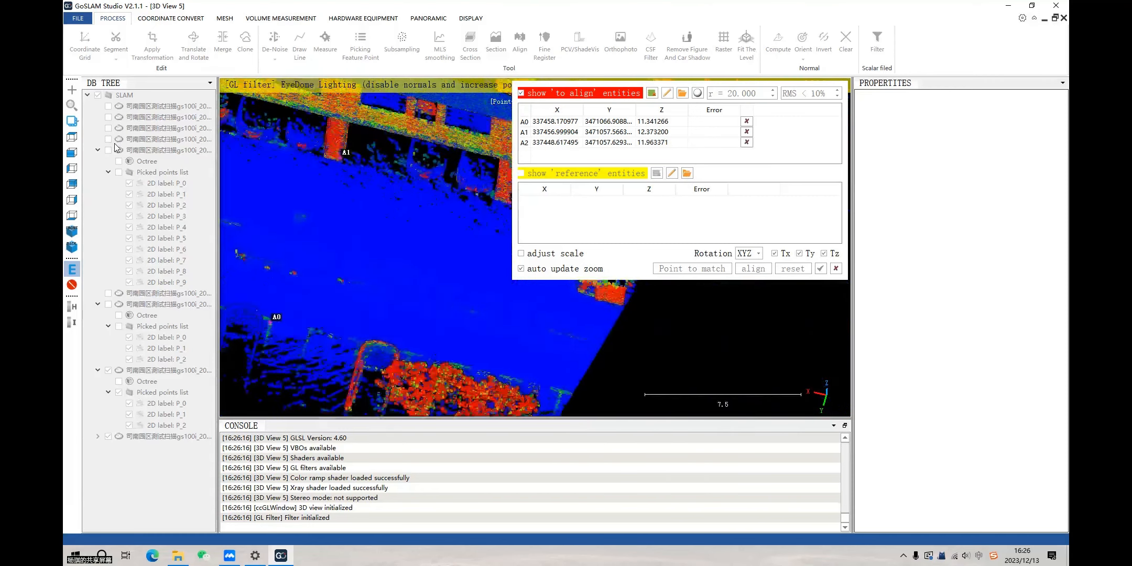
Load picking_list-C1.txt from the Pictures folder as the reference points, with its columns as X, Y and Z coordinates, and match the point pairs
key(ctrl+o)
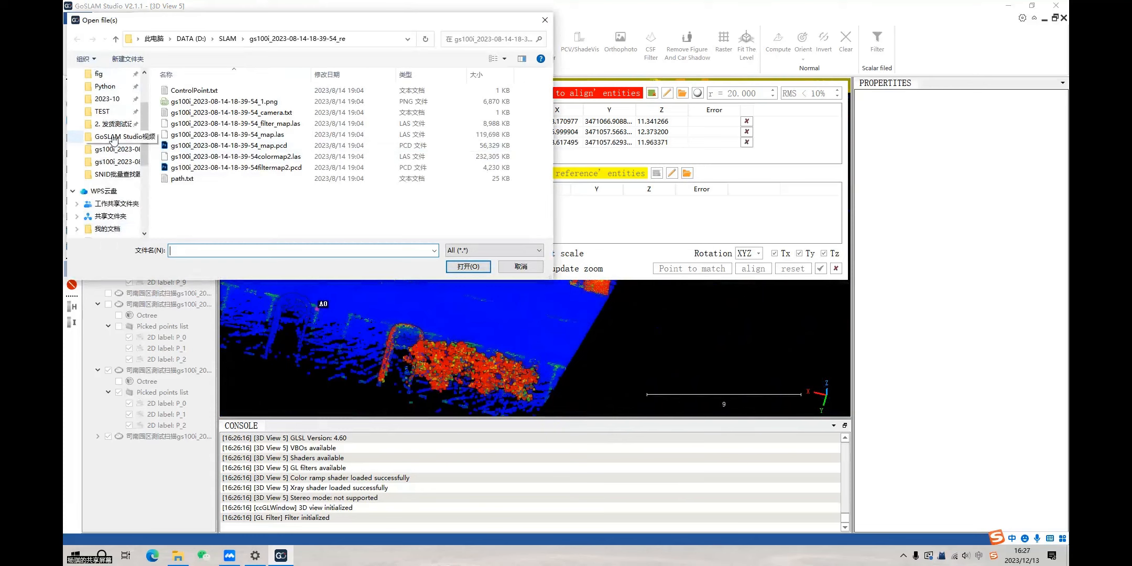
scroll(112, 139, up, 2)
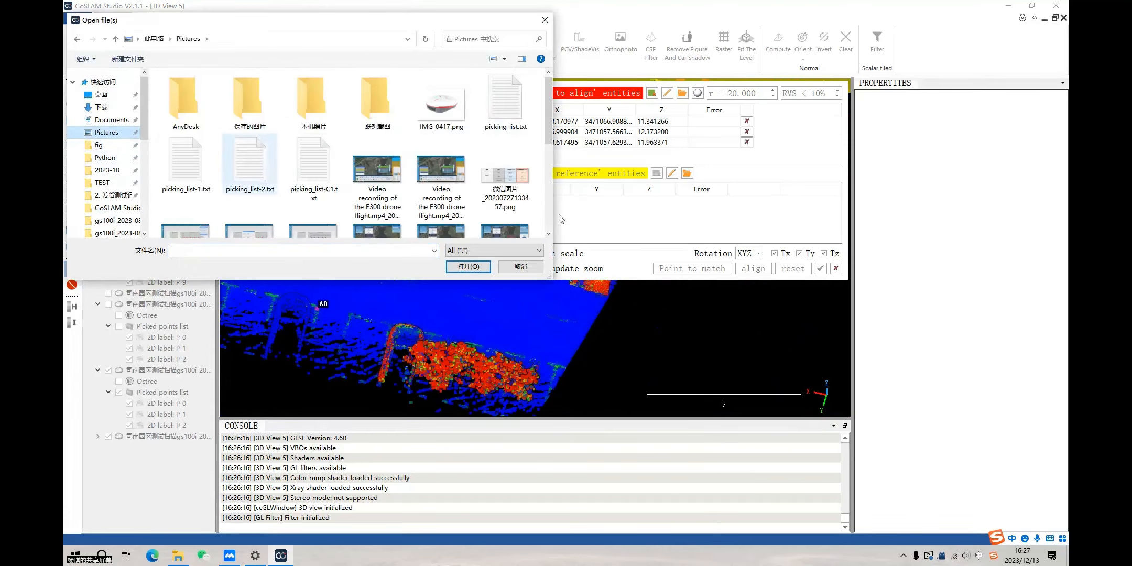
double_click(314, 163)
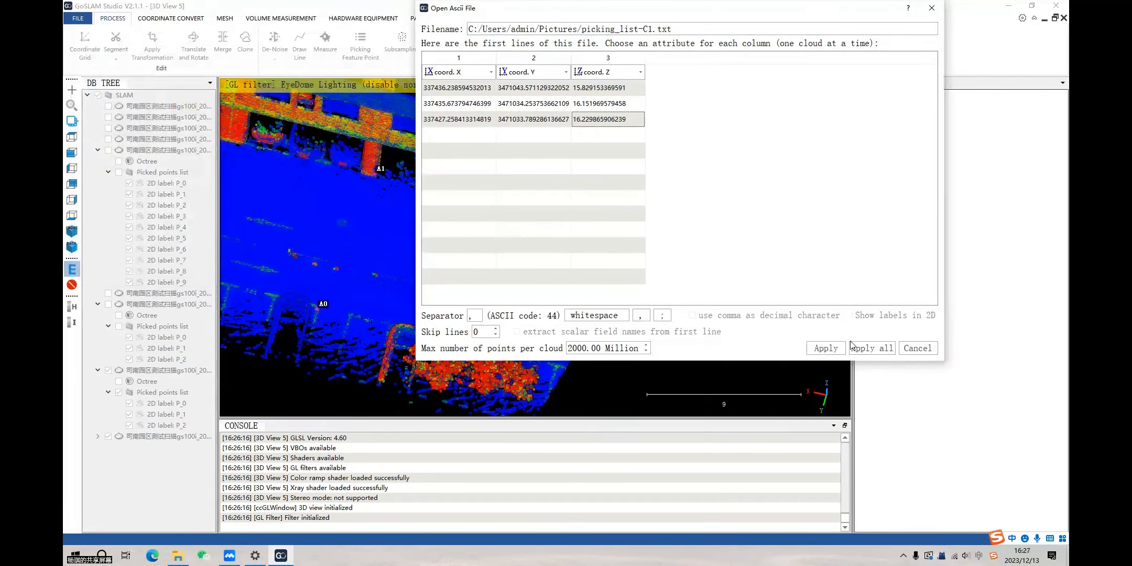
click(872, 348)
key(Return)
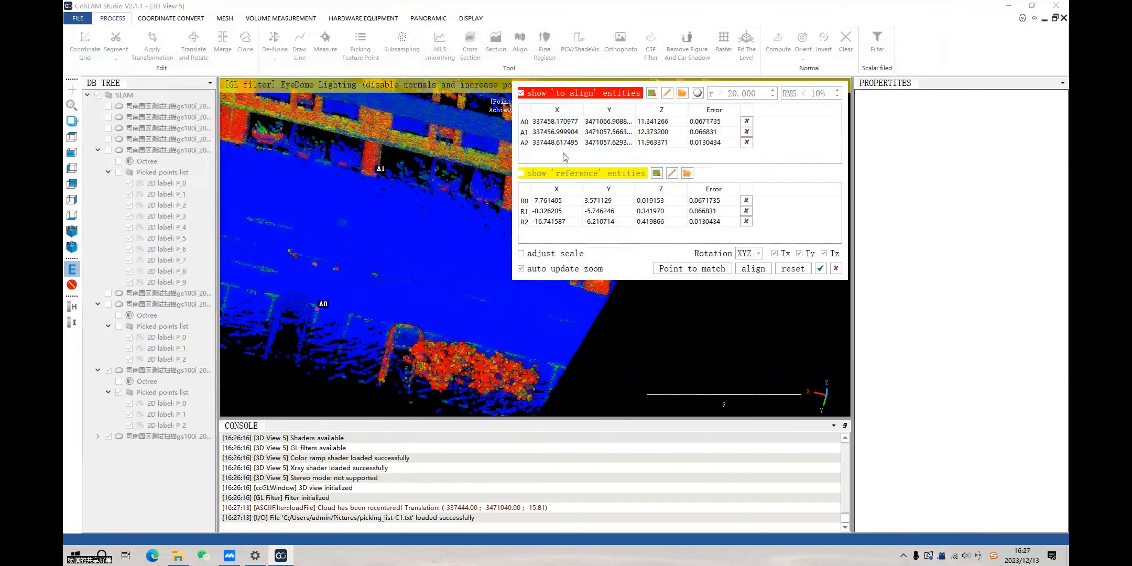
click(721, 273)
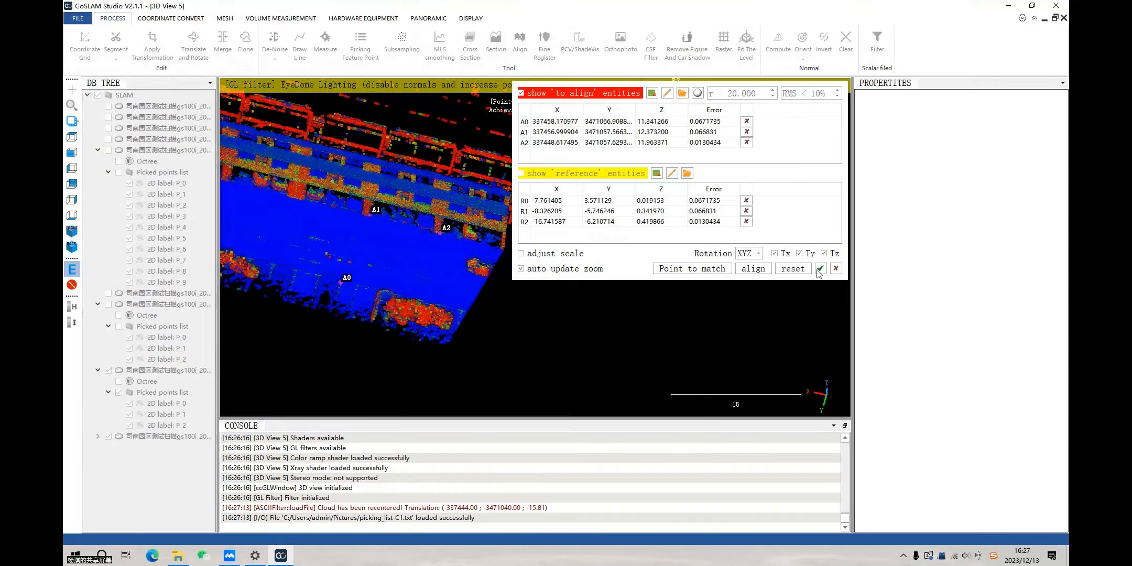
Align the segment to the reference points, accept the registration and drop the global shift information
click(753, 269)
click(715, 285)
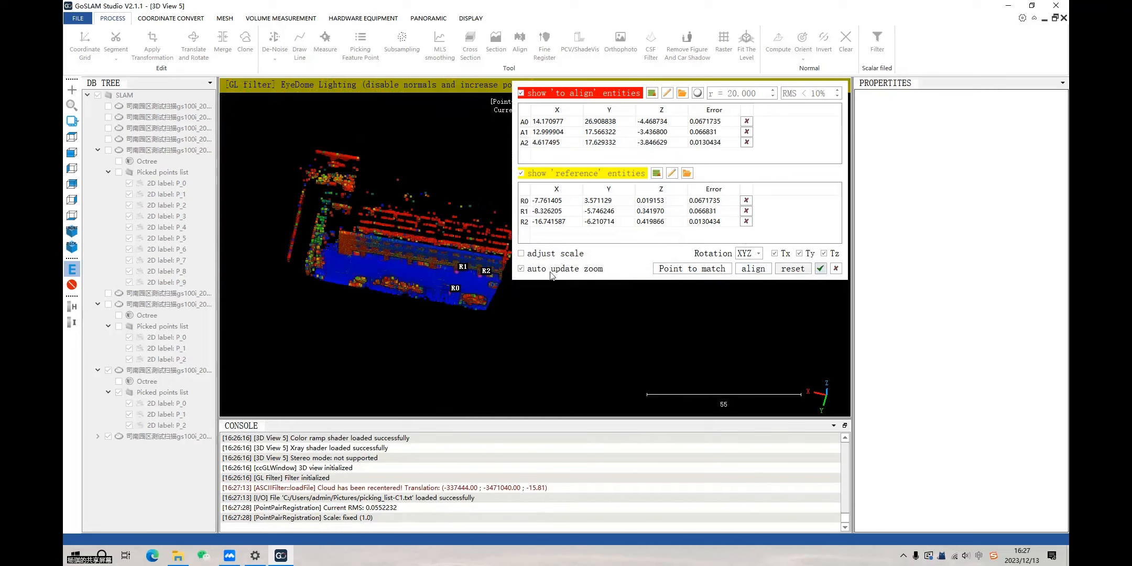
click(820, 269)
click(731, 233)
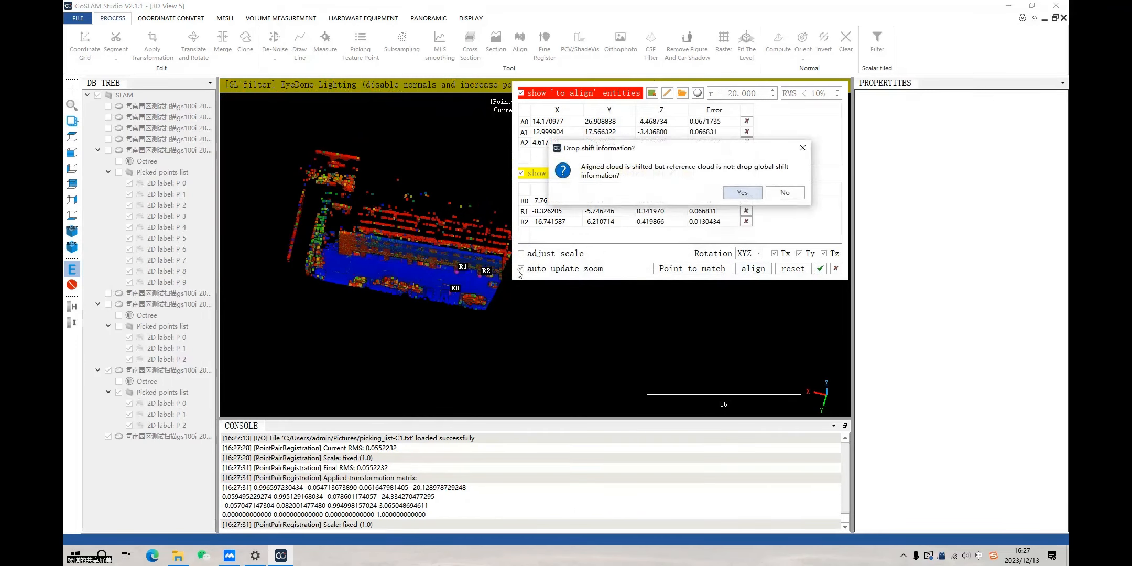
key(Return)
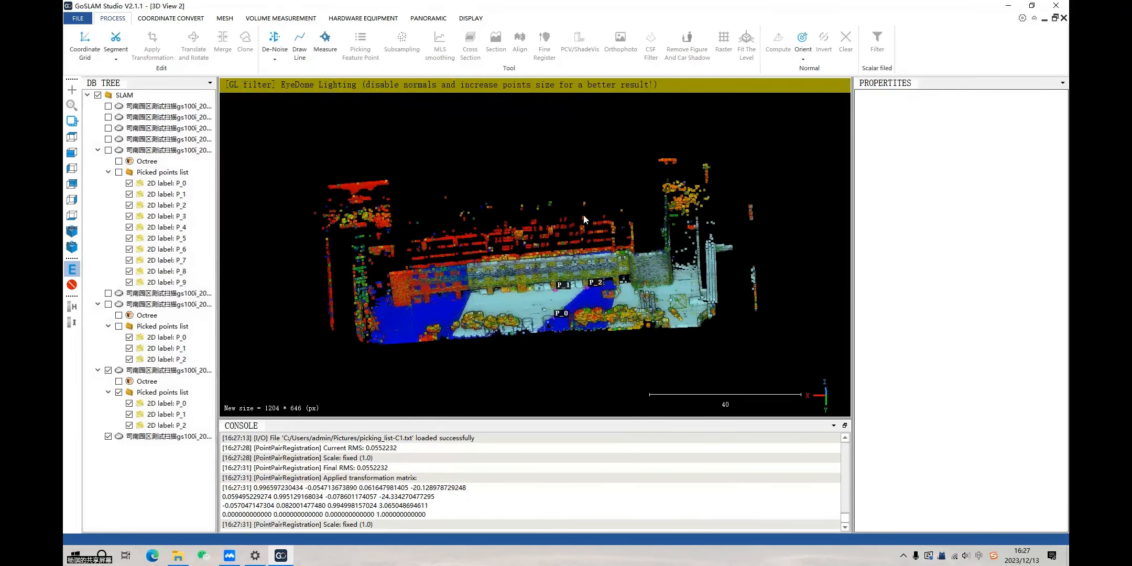
Examine from several angles how the two aligned segments fit along the building facade, the road and the roadside bushes
double_click(584, 215)
drag(583, 216, 594, 238)
scroll(571, 254, up, 7)
scroll(511, 233, up, 3)
drag(511, 237, 516, 298)
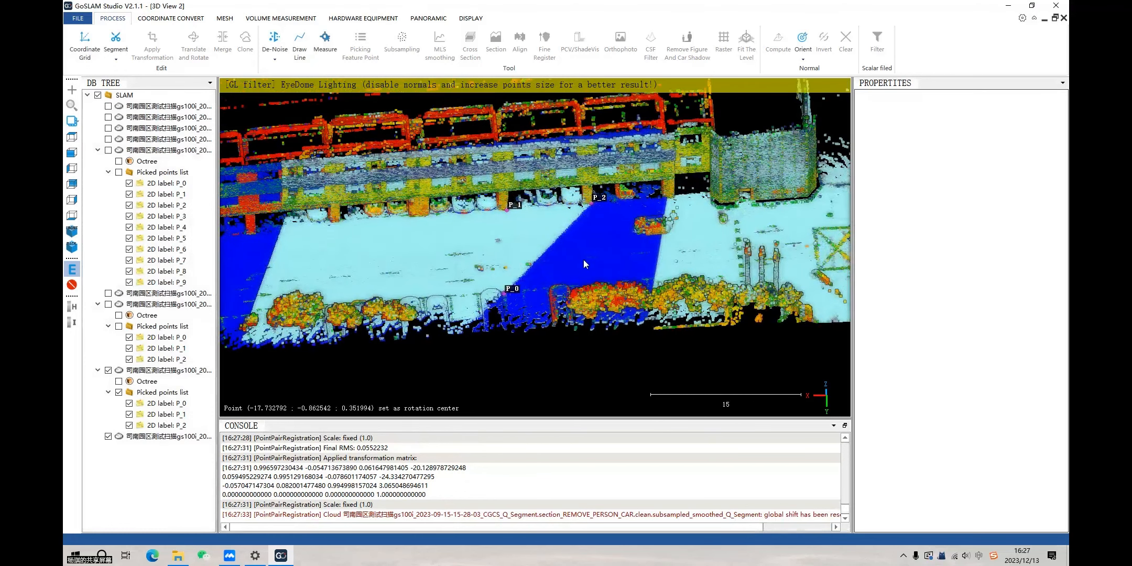
drag(573, 231, 579, 244)
double_click(578, 245)
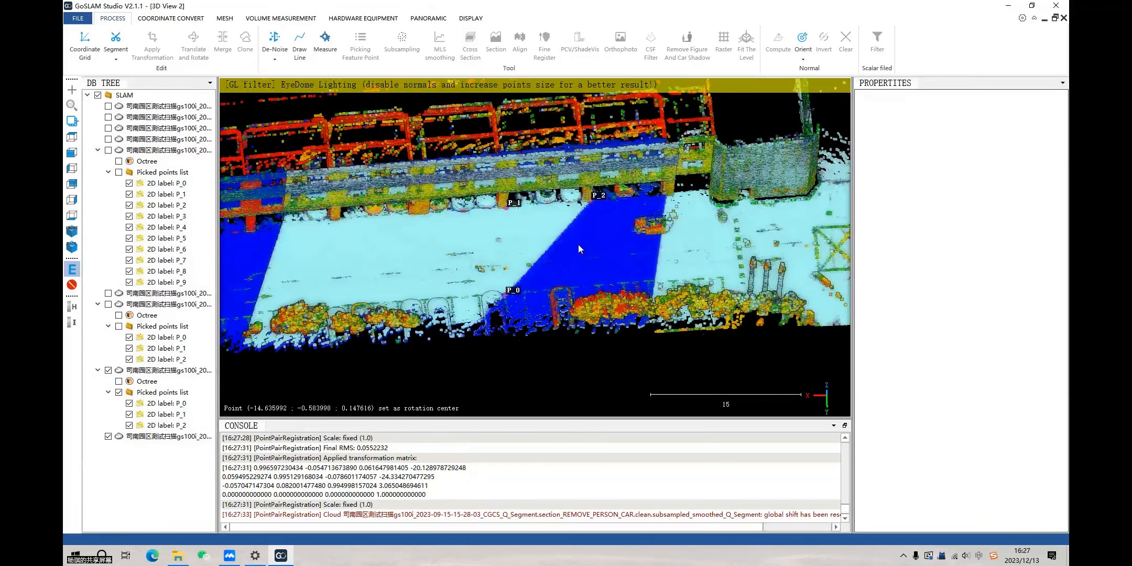
scroll(609, 281, up, 4)
drag(609, 282, 592, 243)
drag(516, 281, 529, 317)
scroll(516, 280, down, 6)
scroll(473, 293, down, 2)
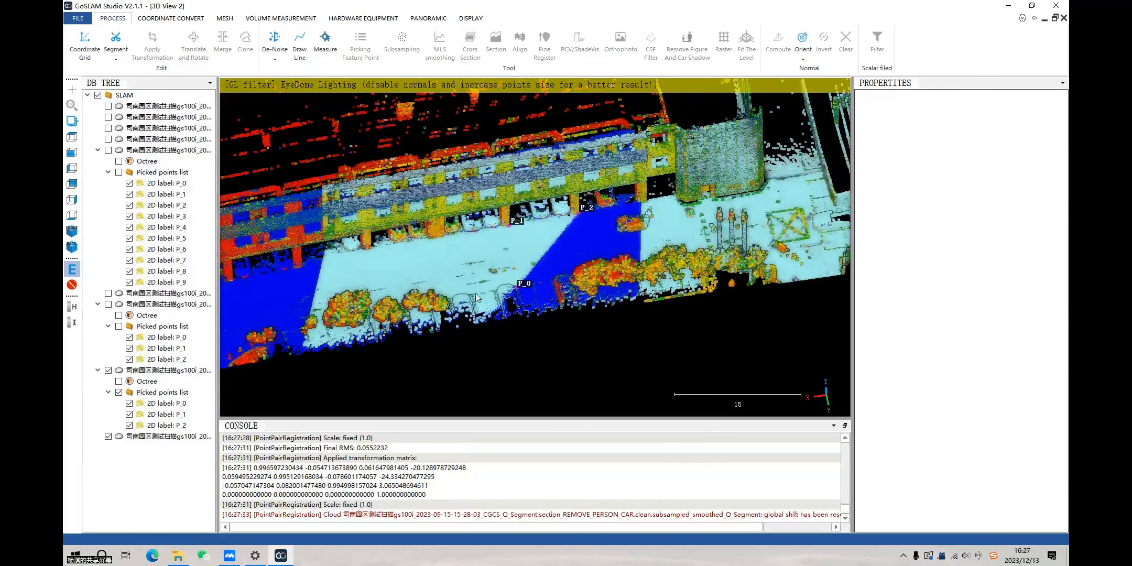
double_click(360, 284)
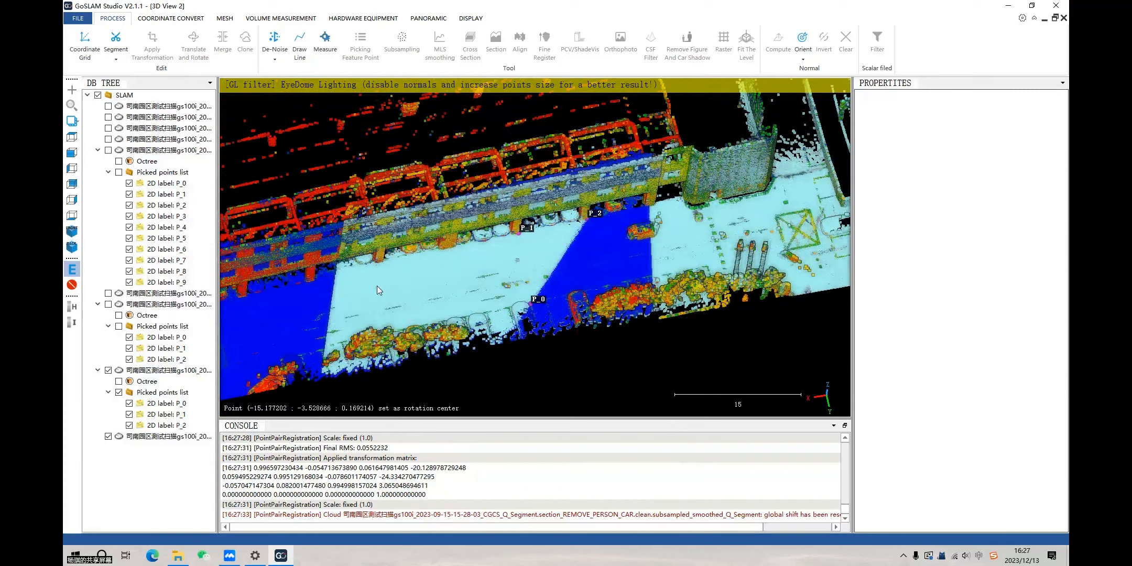
scroll(377, 286, down, 3)
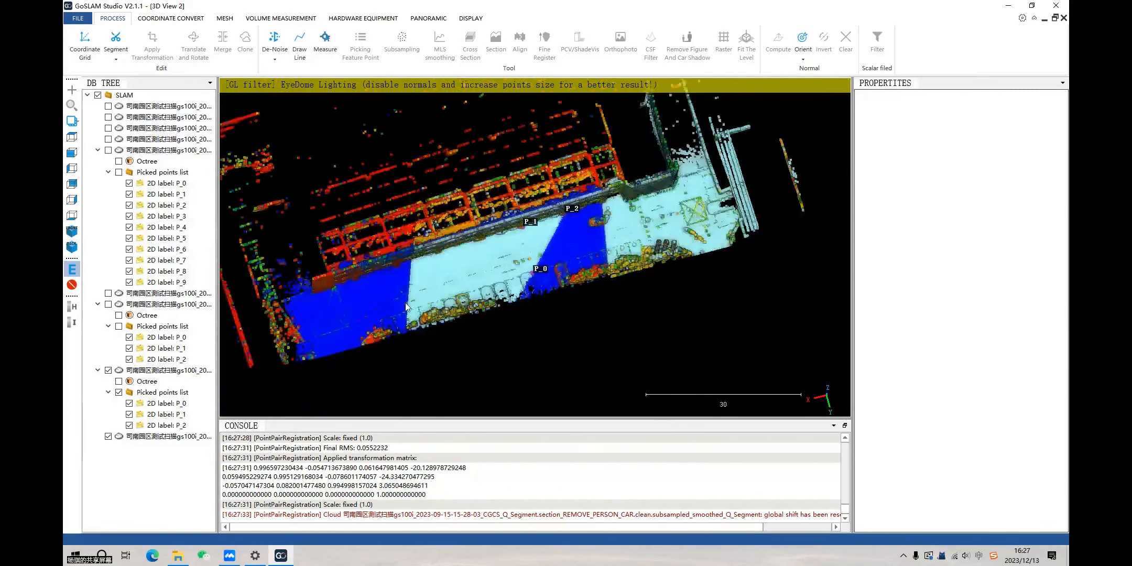
scroll(535, 286, up, 2)
double_click(542, 301)
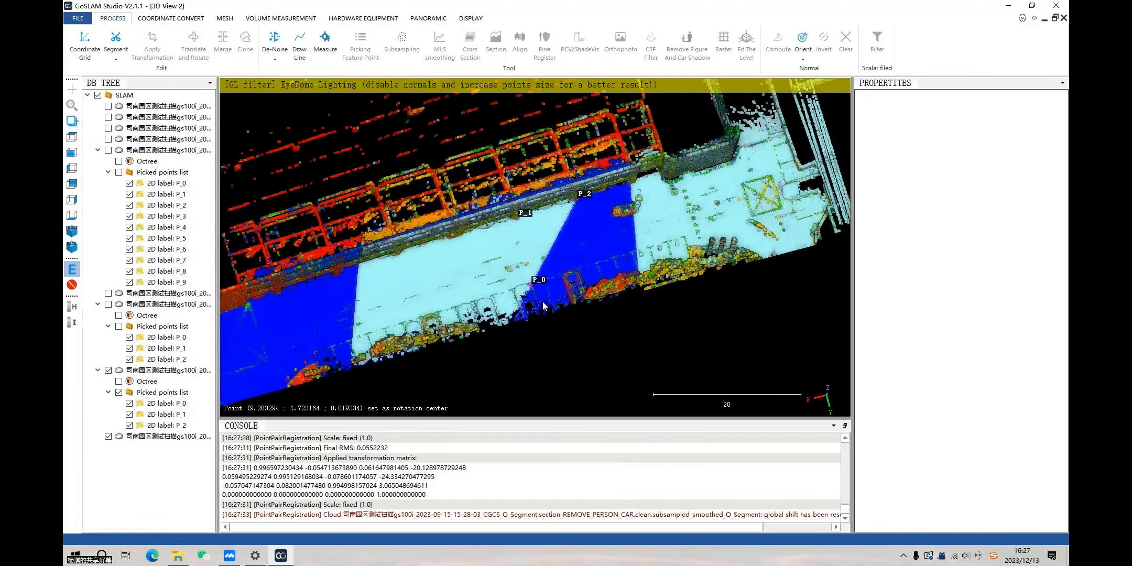
scroll(539, 281, up, 1)
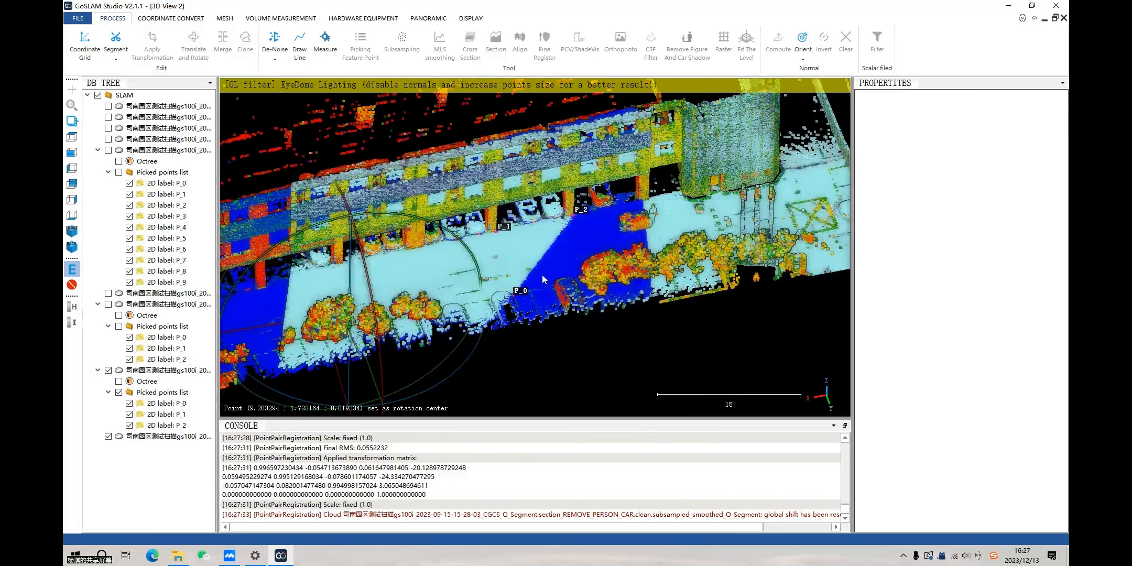
double_click(549, 282)
scroll(547, 282, up, 5)
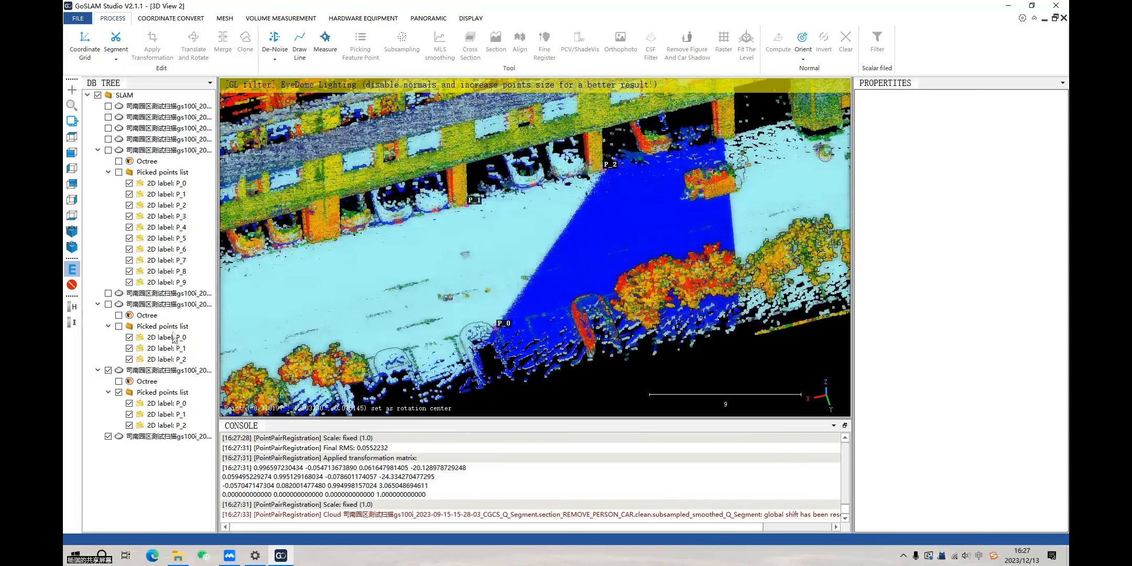
scroll(518, 252, up, 1)
drag(522, 250, 446, 289)
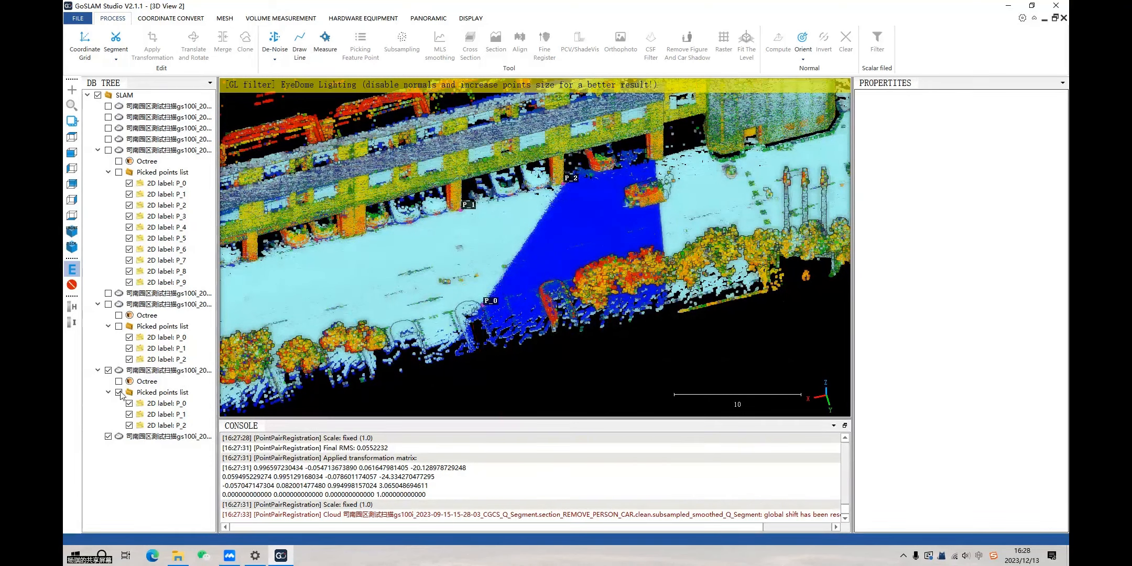
Hide the picked points list of the reference segment and select both aligned segments together
click(147, 371)
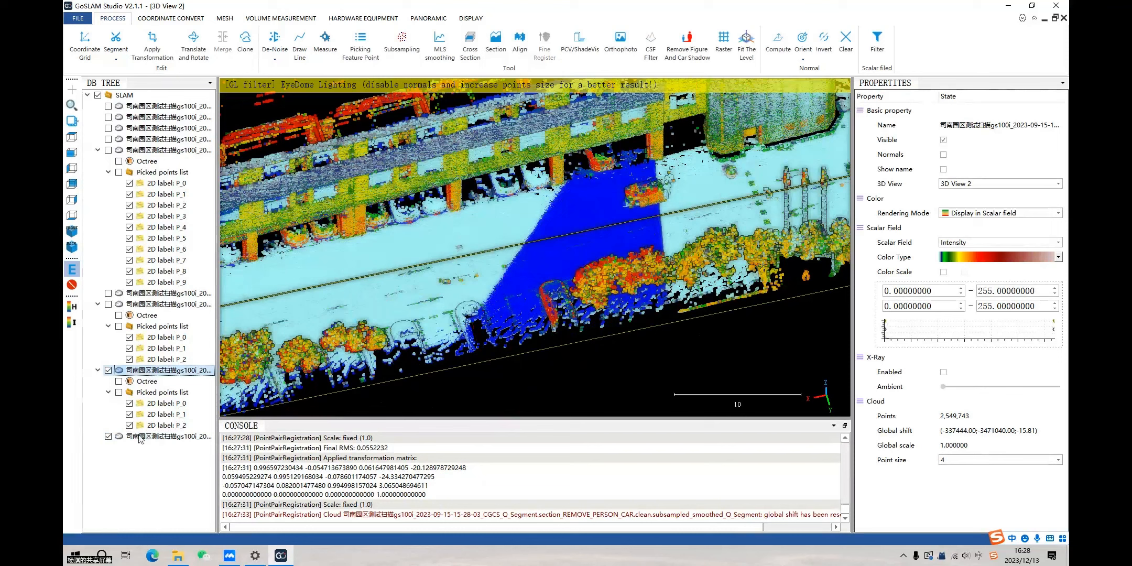
click(167, 437)
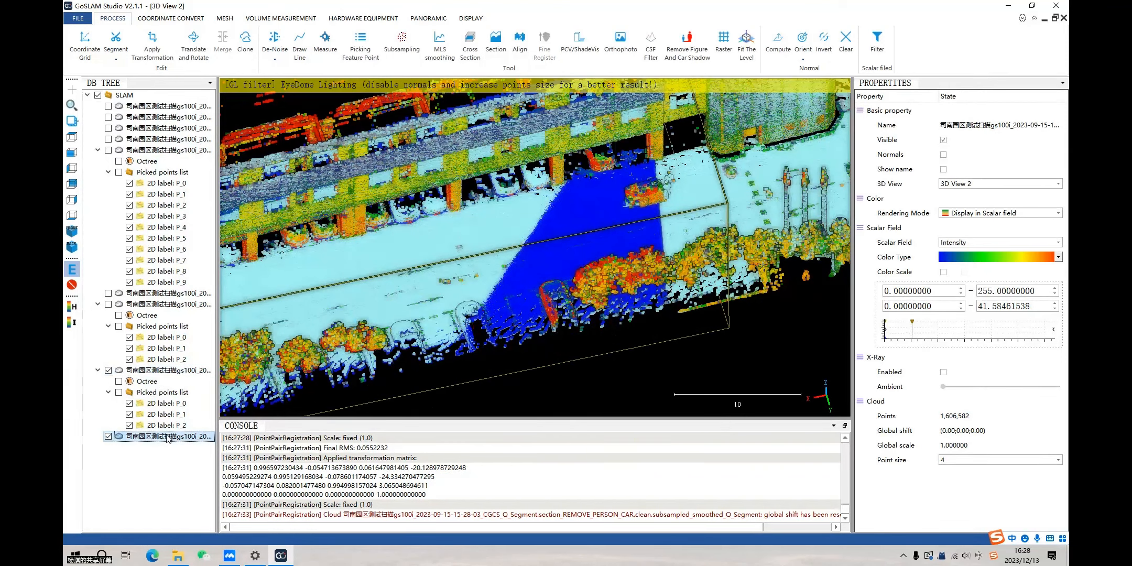
click(162, 372)
ctrl+click(168, 437)
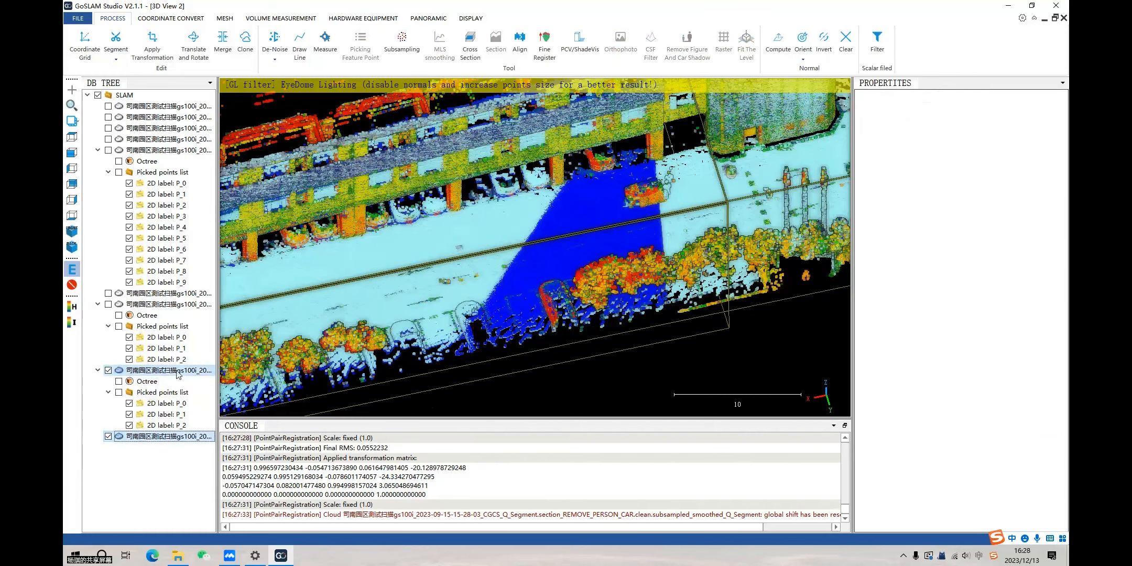
scroll(178, 380, down, 6)
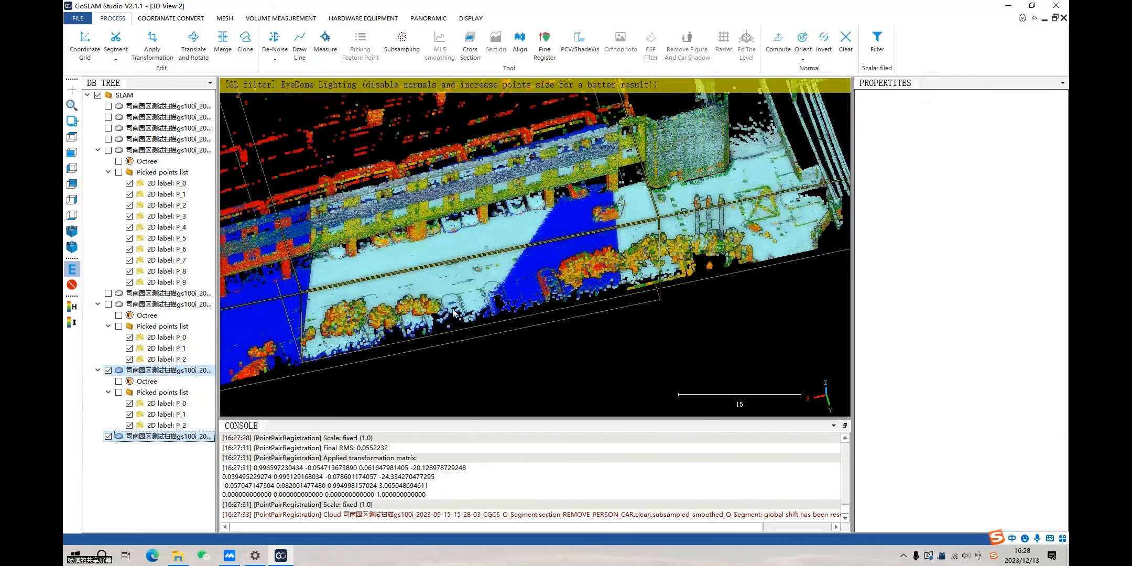
scroll(445, 317, down, 3)
scroll(535, 292, down, 2)
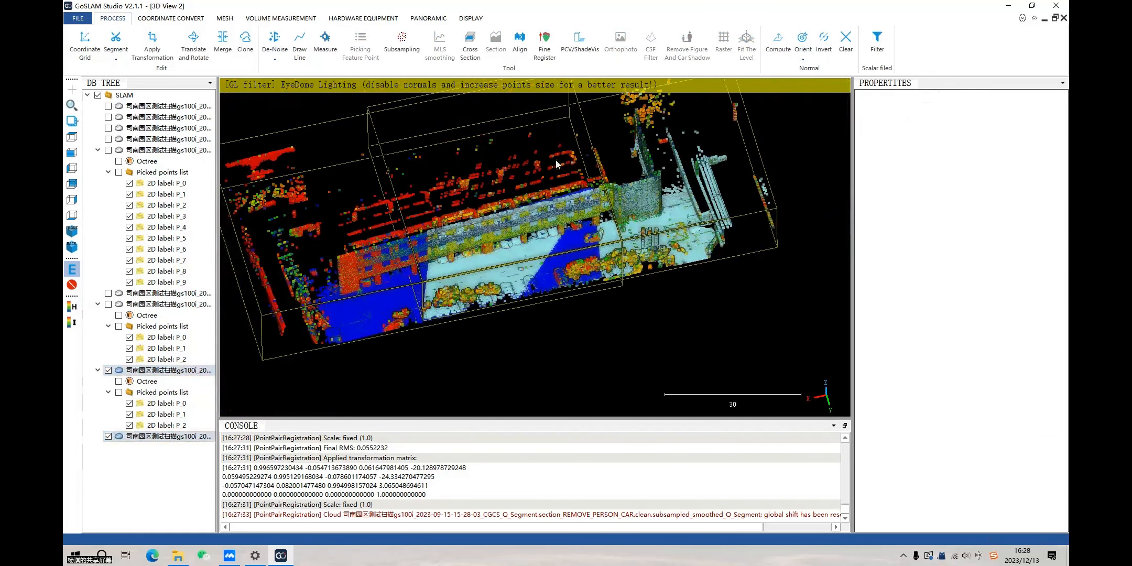
scroll(553, 51, up, 2)
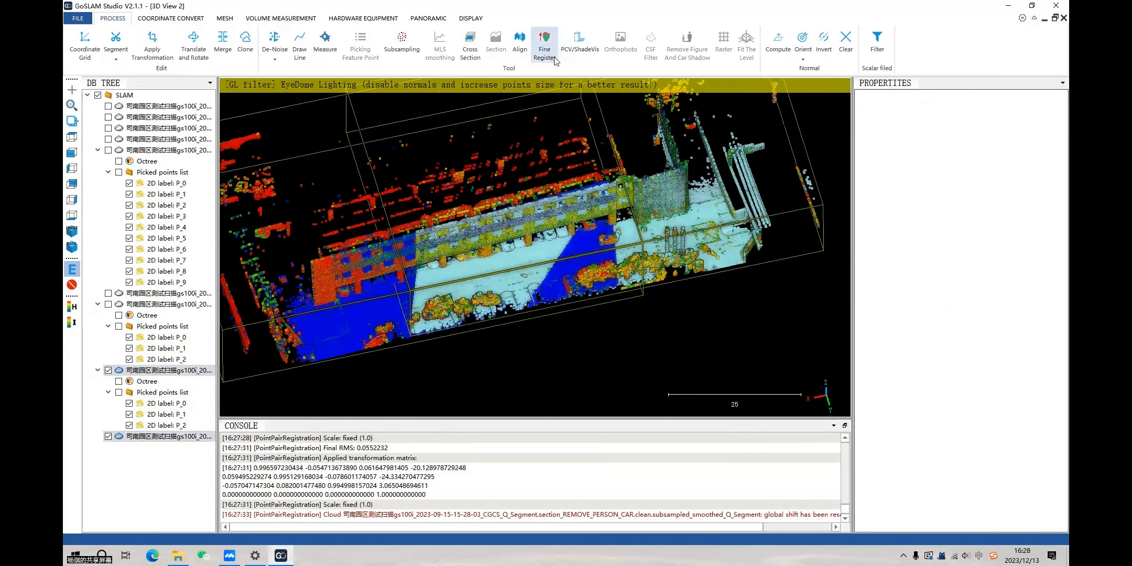
Start Fine Register on both segments and try to outline their overlap area across the facade, road and bushes
click(555, 58)
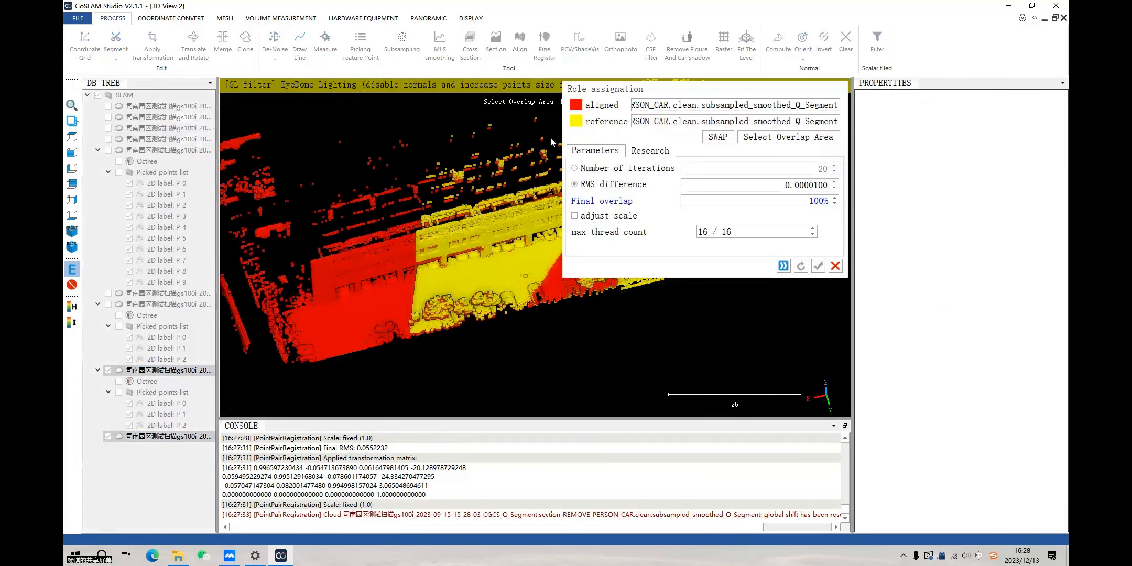
drag(550, 138, 455, 174)
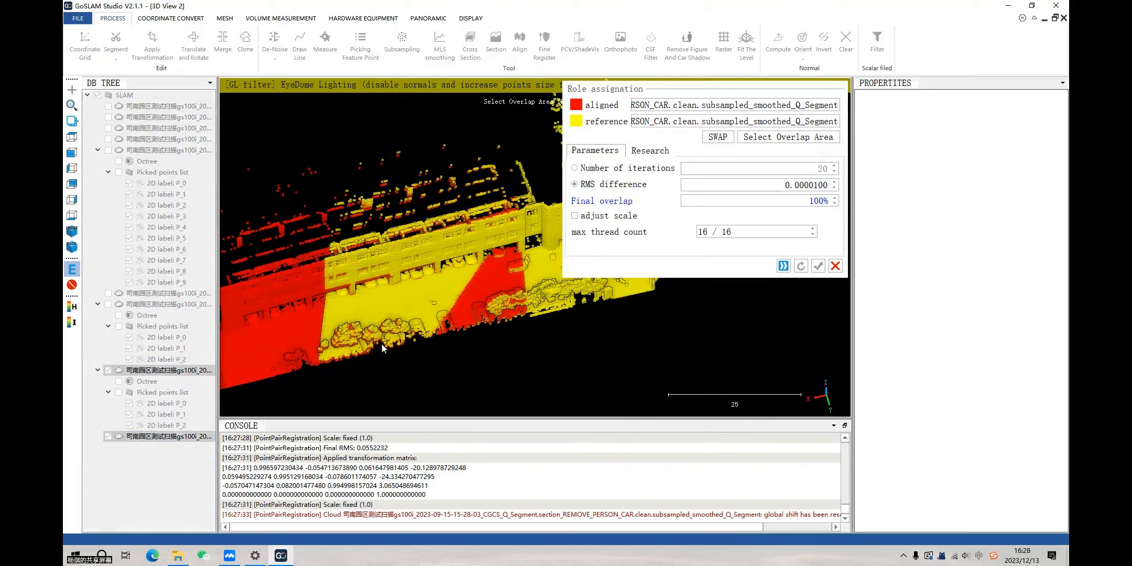
scroll(460, 345, up, 2)
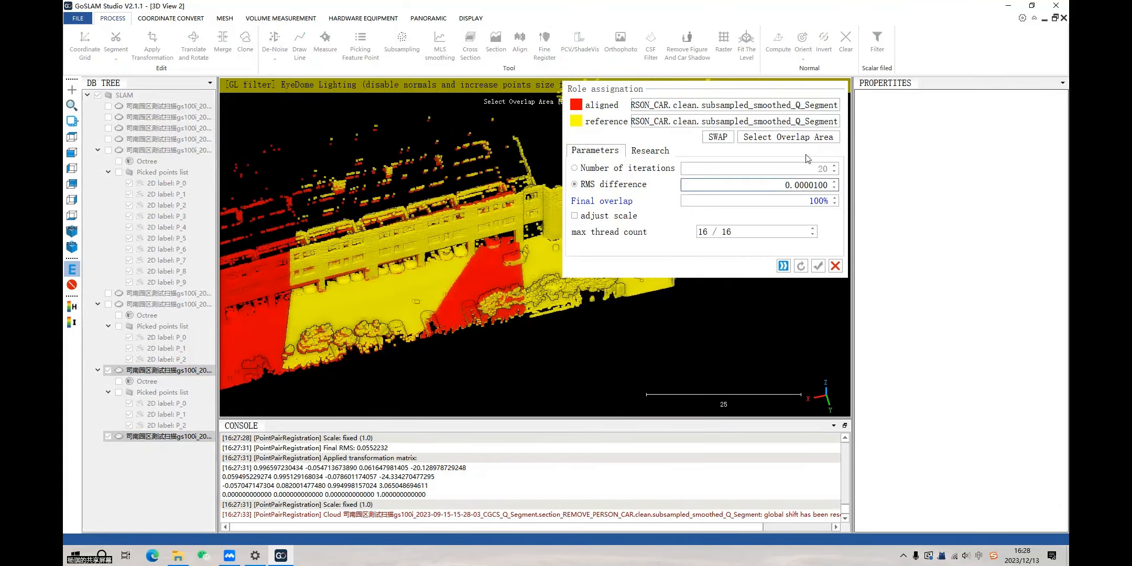
click(813, 139)
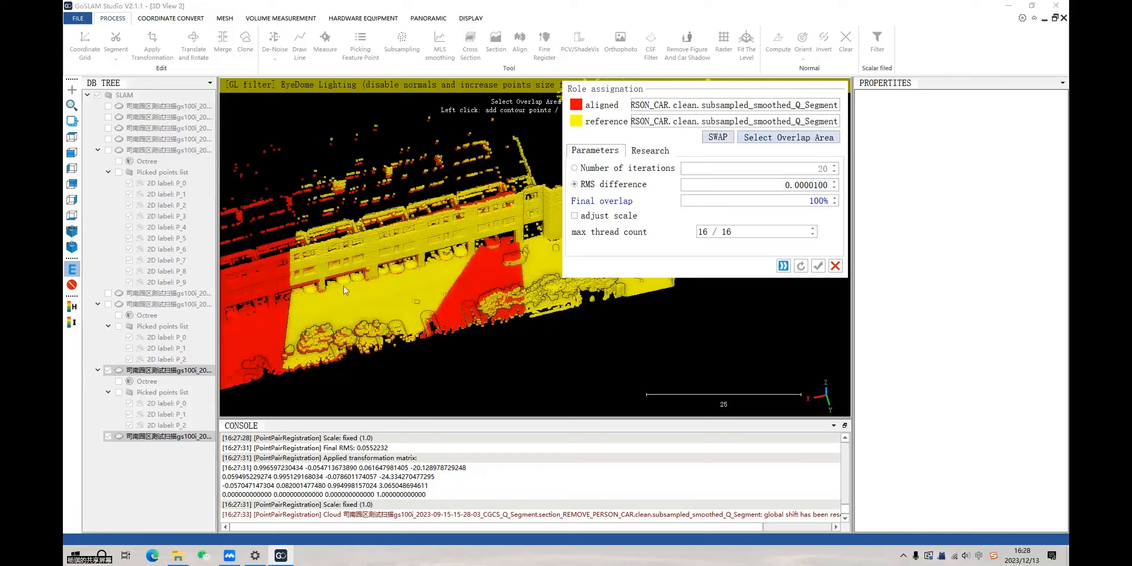
click(352, 233)
click(309, 377)
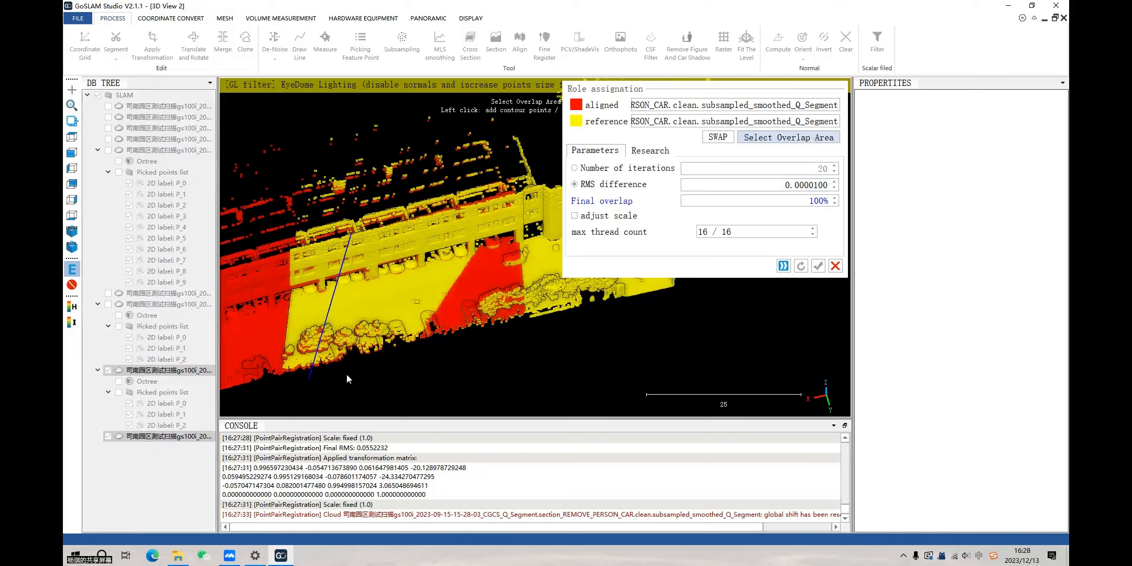
click(509, 329)
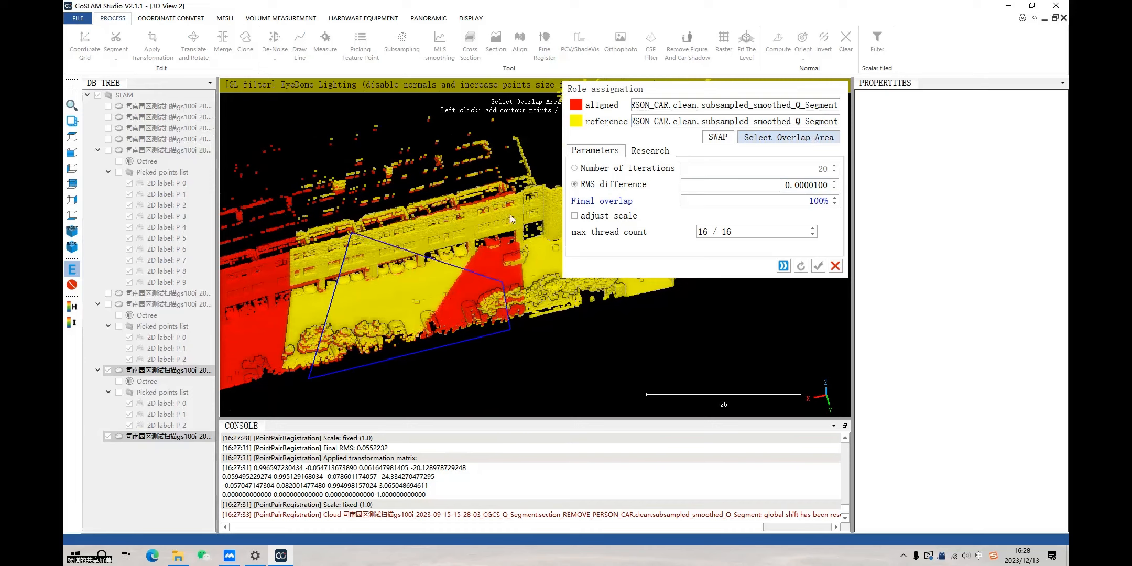
click(497, 188)
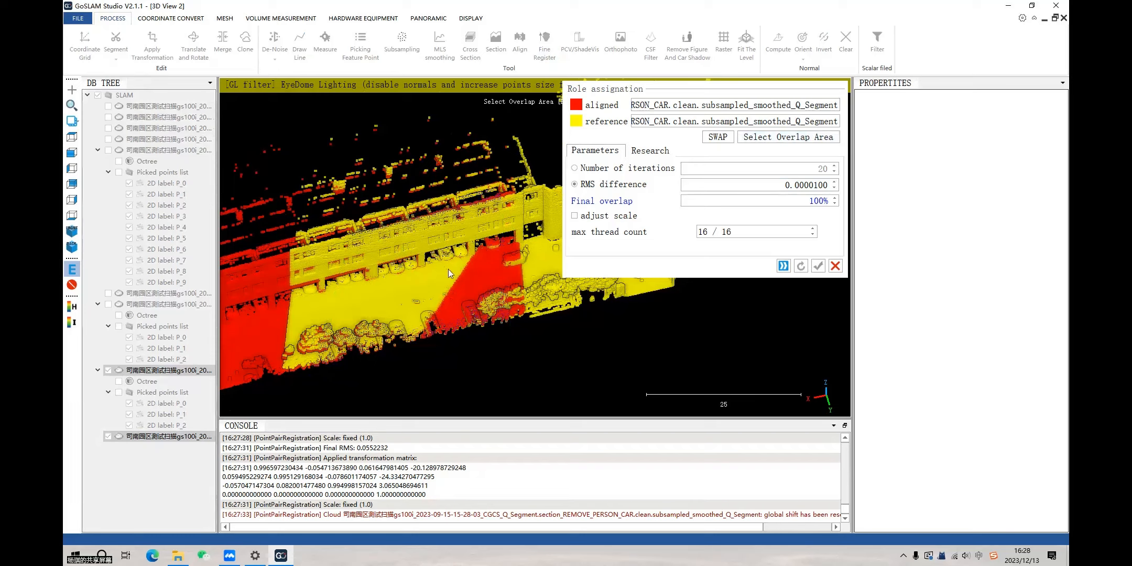
Try a second, narrower overlap outline from the facade down to the roadside bushes, and cancel Fine Register
click(750, 139)
click(365, 242)
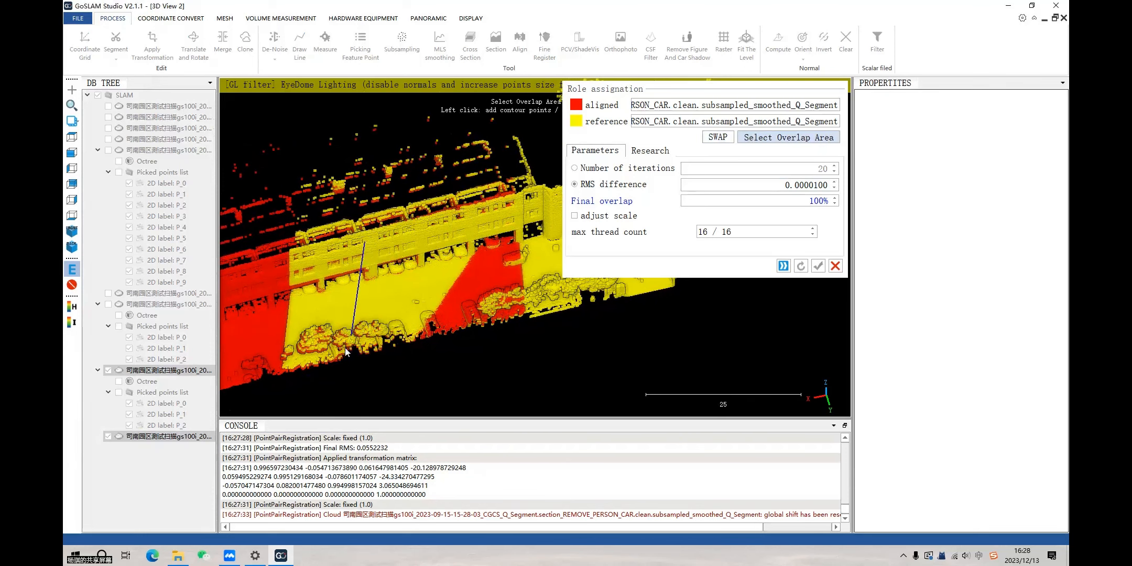
click(328, 368)
click(486, 338)
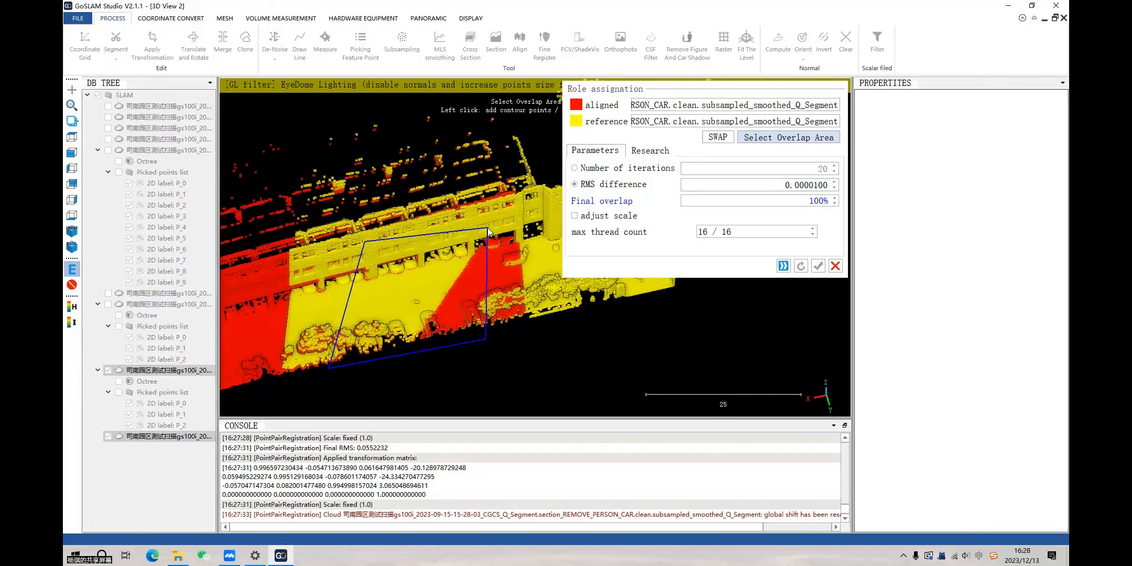
right_click(455, 242)
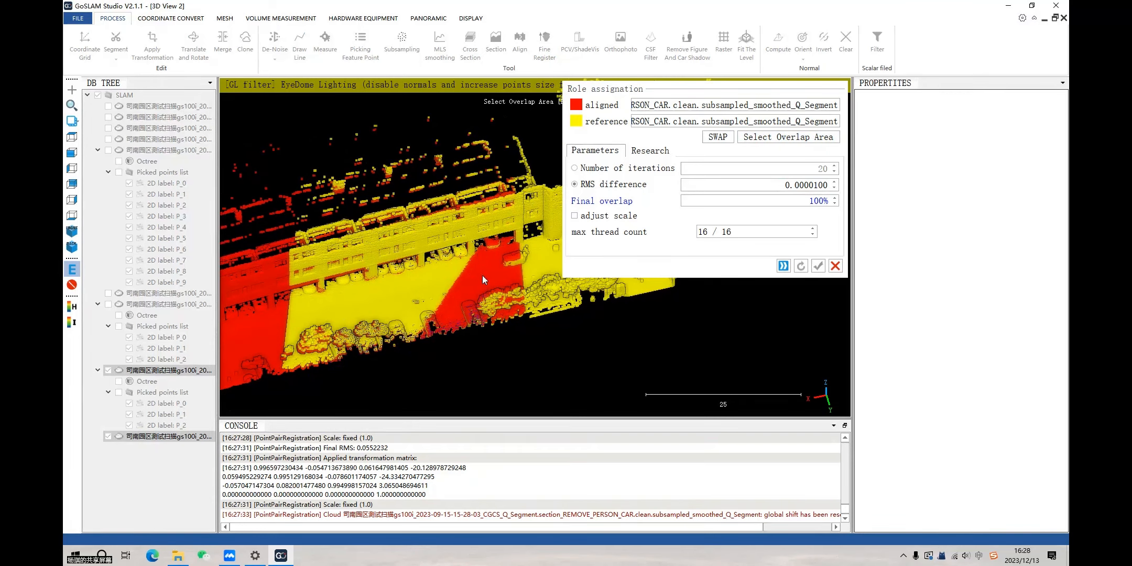
scroll(493, 273, down, 2)
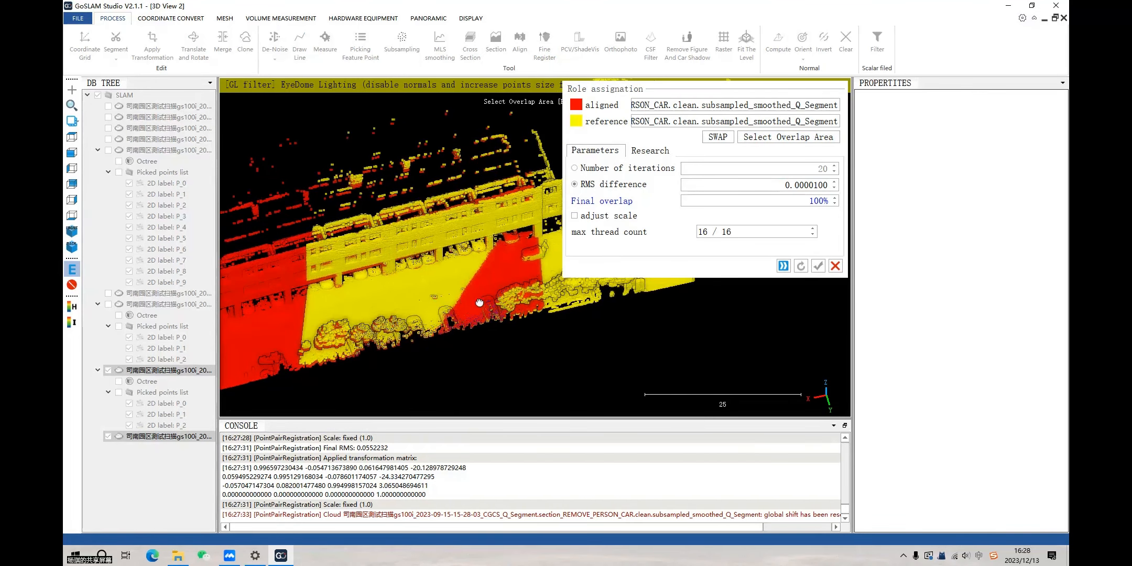
drag(498, 322, 398, 233)
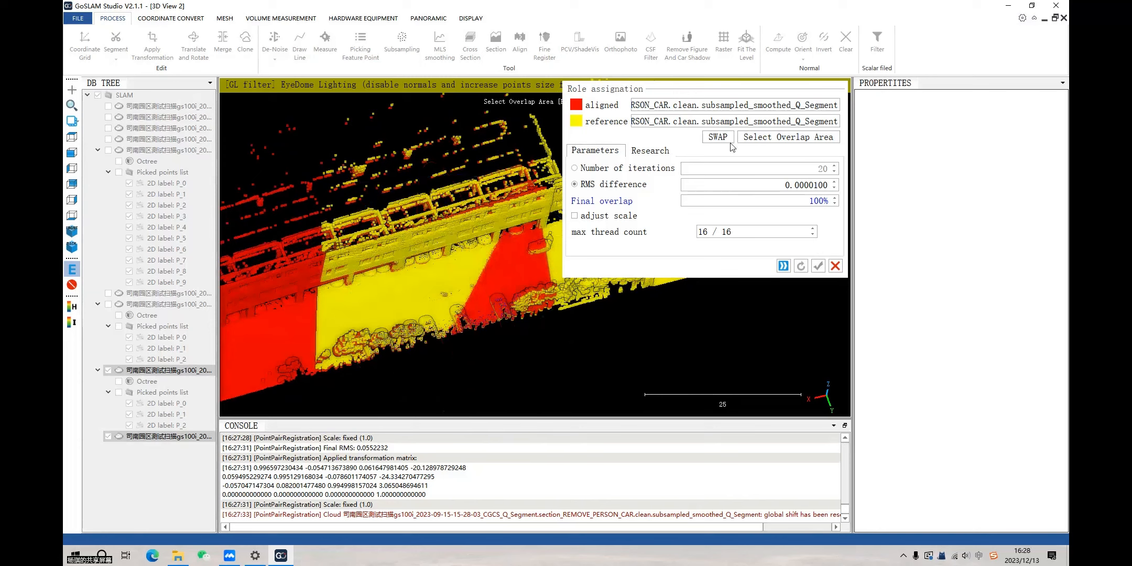
click(835, 266)
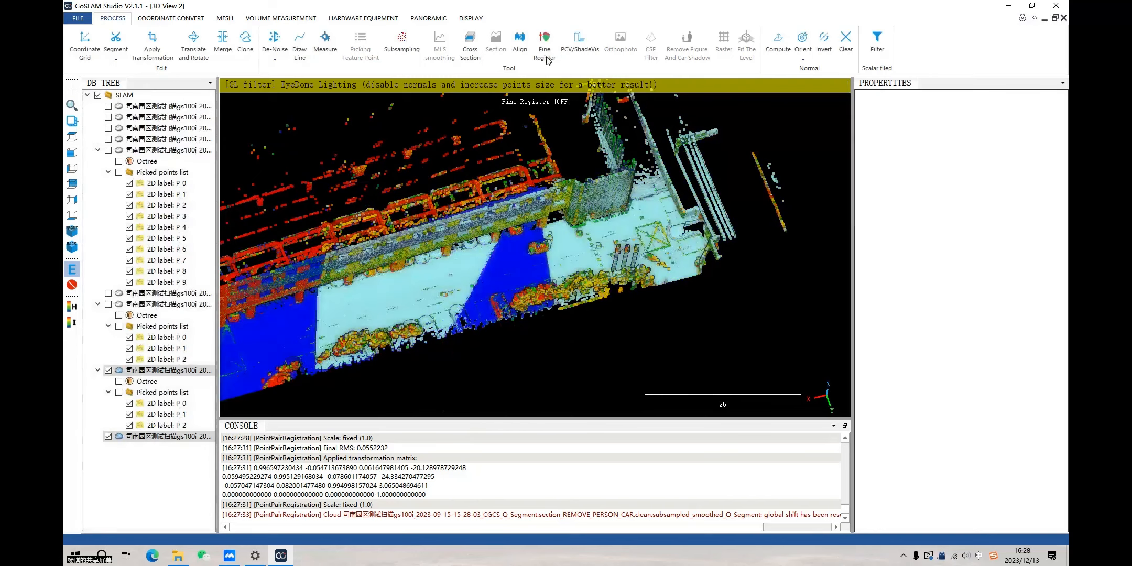
Restart Fine Register and outline a four-sided overlap area from the building's roof edge down to the roadside bushes
click(544, 39)
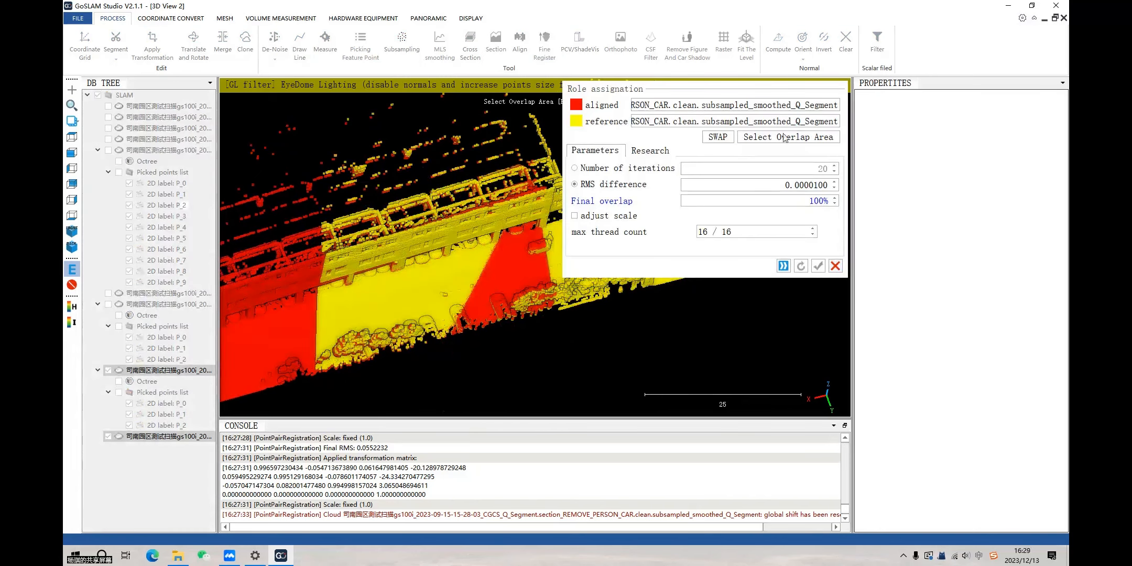
click(802, 140)
click(367, 224)
click(356, 340)
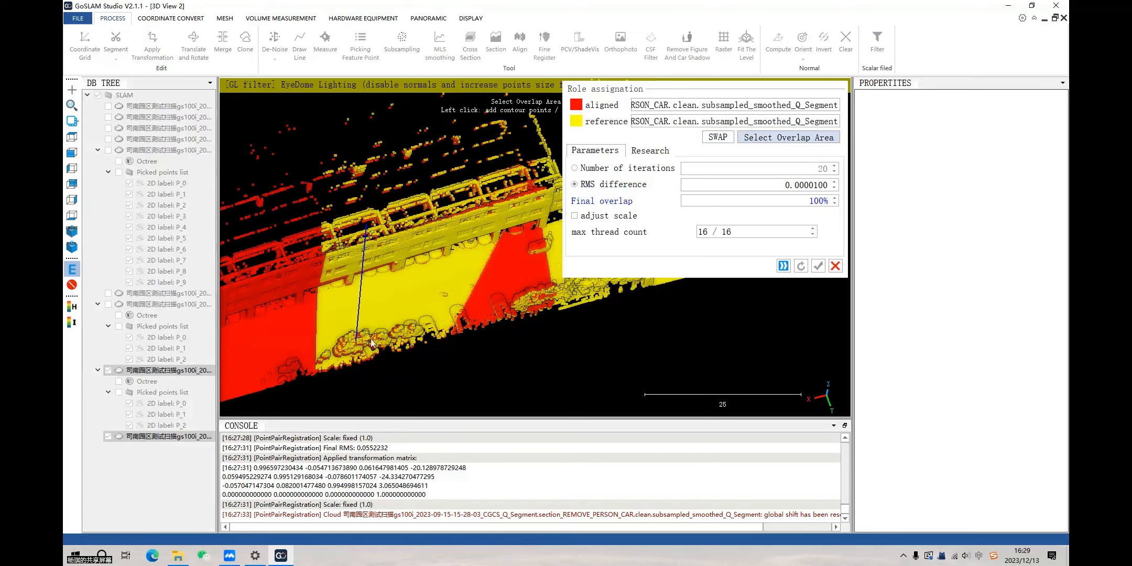
click(520, 305)
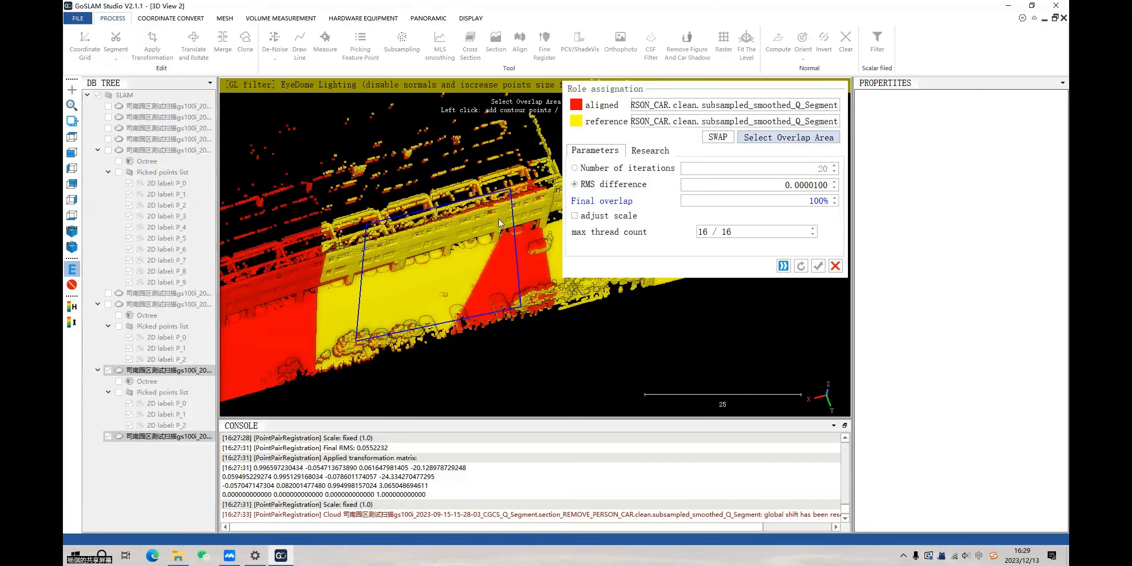
right_click(488, 259)
Run the fine registration of the two segments over the outlined overlap area and close the result report
drag(489, 259, 435, 313)
scroll(457, 277, up, 4)
scroll(427, 273, up, 4)
drag(467, 279, 401, 282)
right_drag(401, 274, 397, 265)
scroll(396, 264, up, 1)
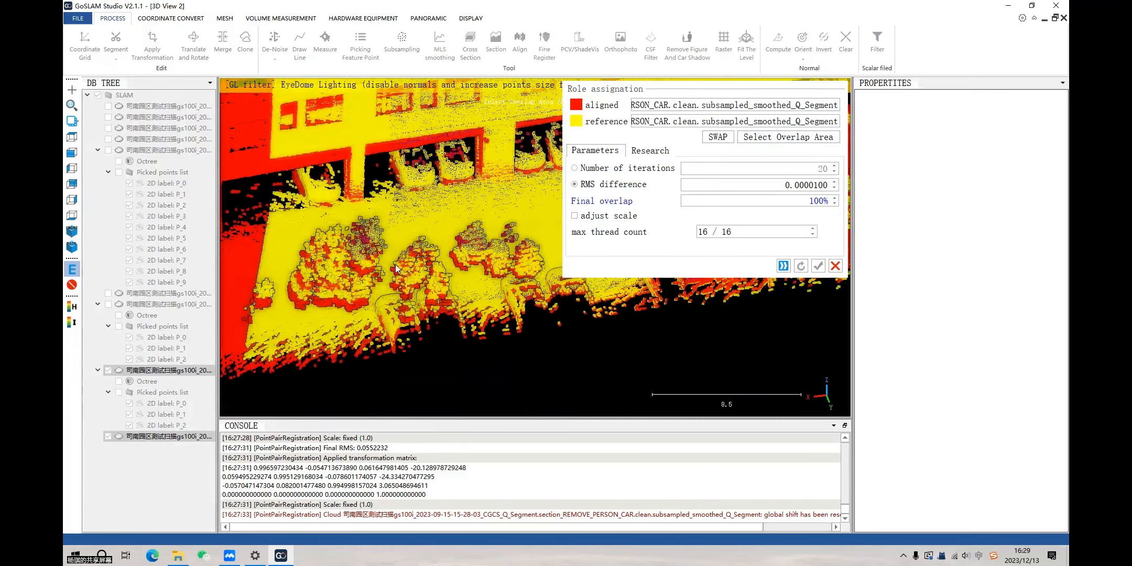
scroll(396, 265, down, 4)
scroll(588, 284, down, 1)
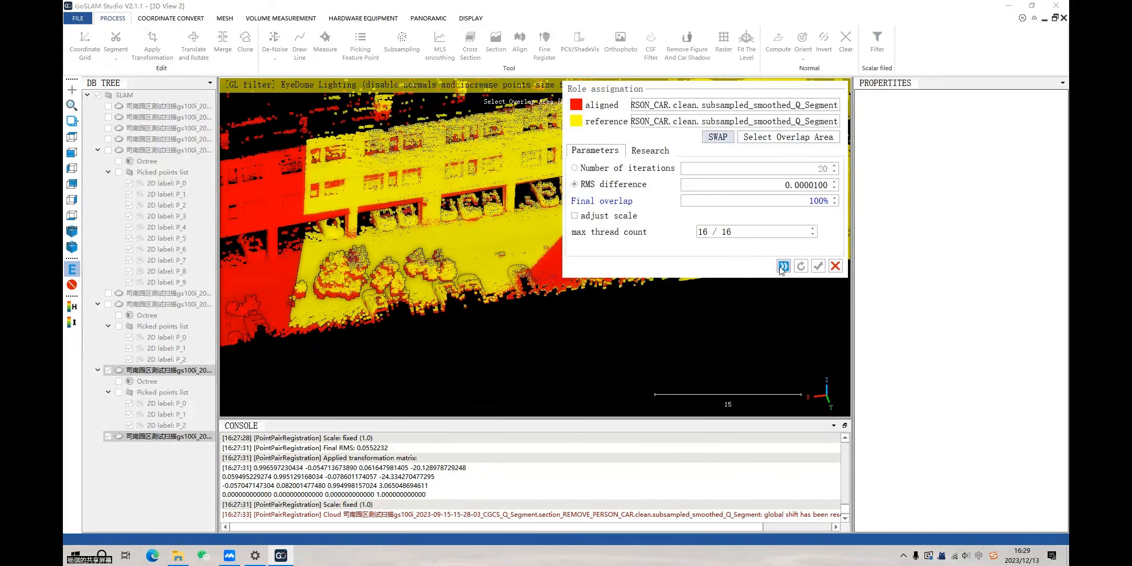
click(783, 266)
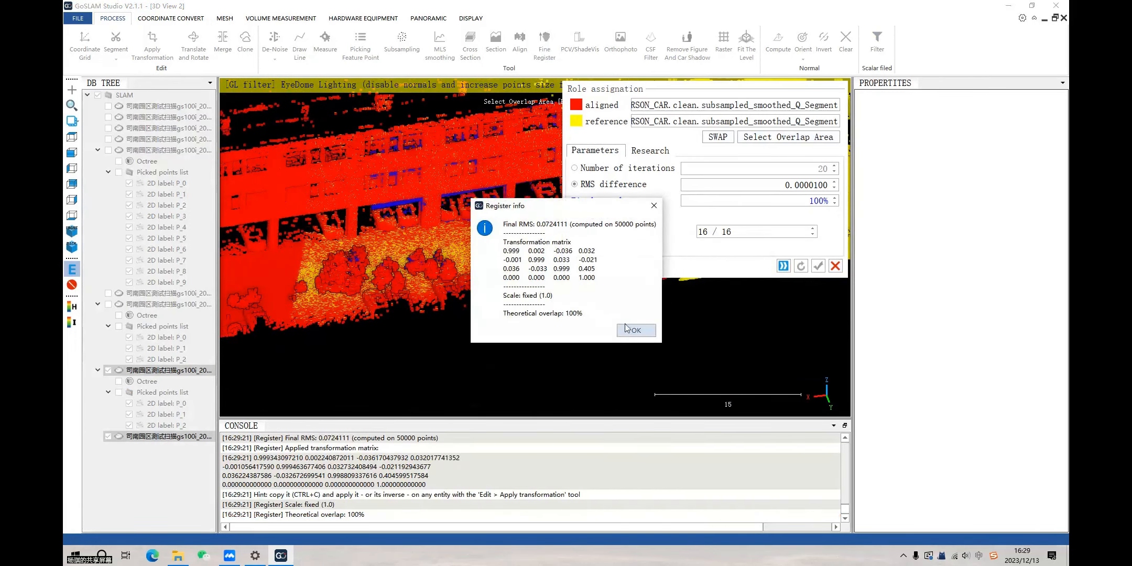
click(636, 331)
Check the registered fit along the facade, road and bushes, and accept the fine registration
scroll(501, 297, down, 3)
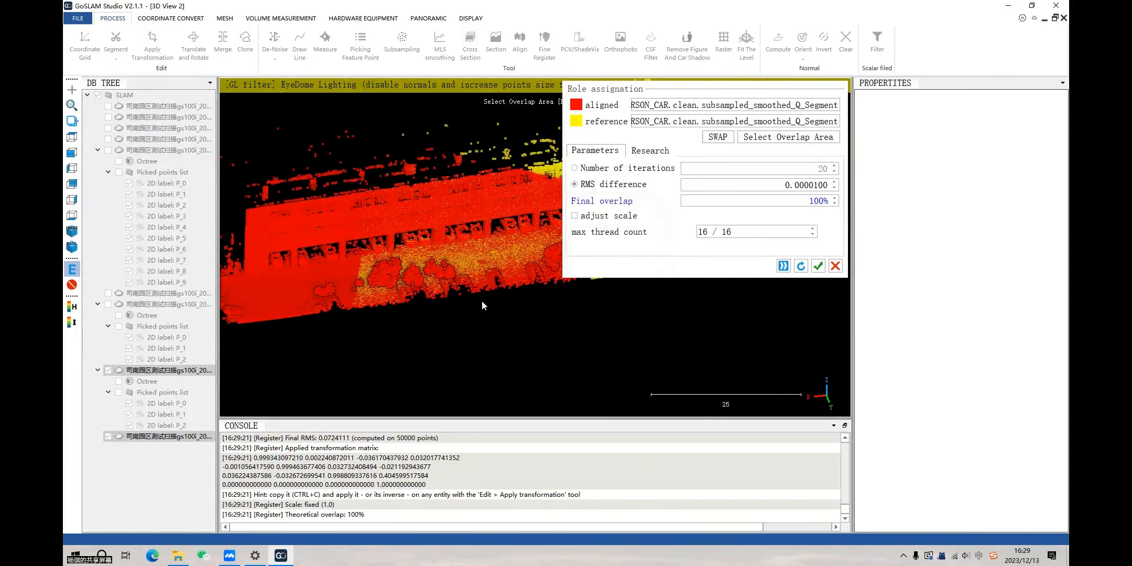
scroll(472, 208, up, 3)
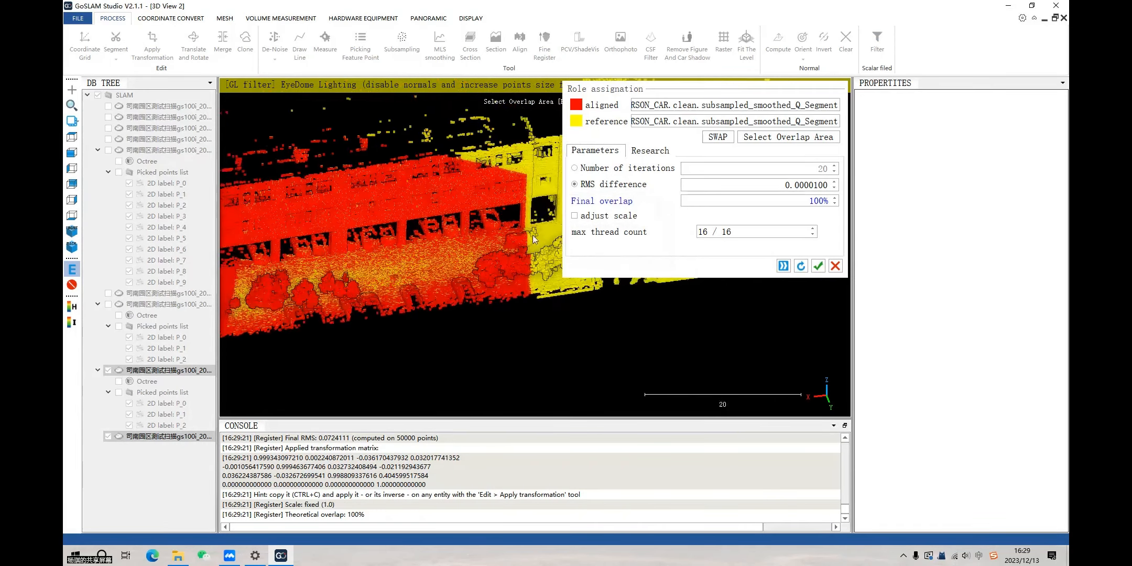
scroll(471, 254, up, 2)
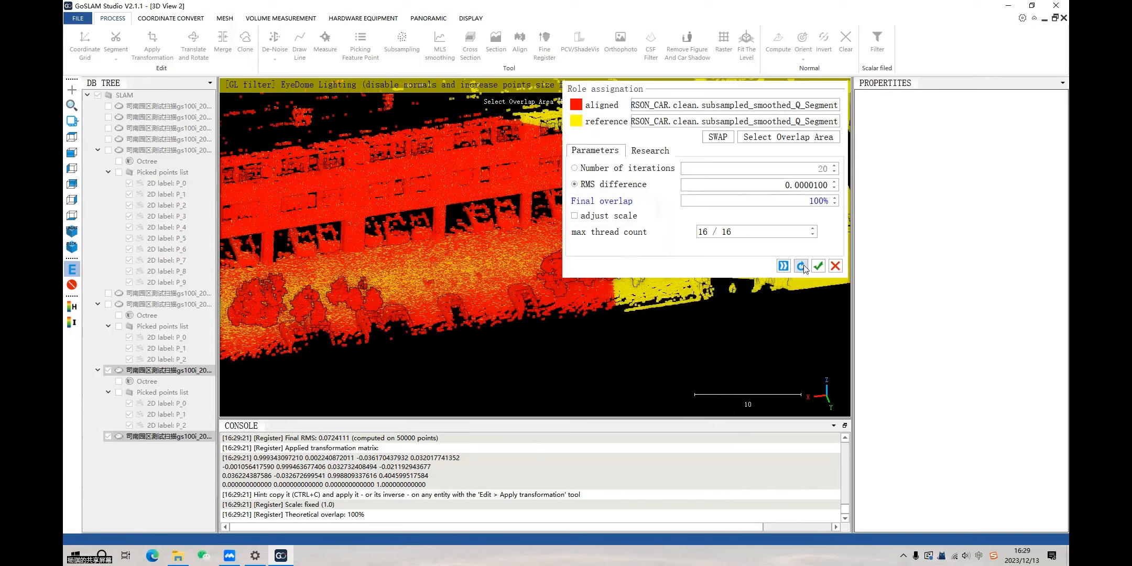
right_drag(602, 329, 560, 325)
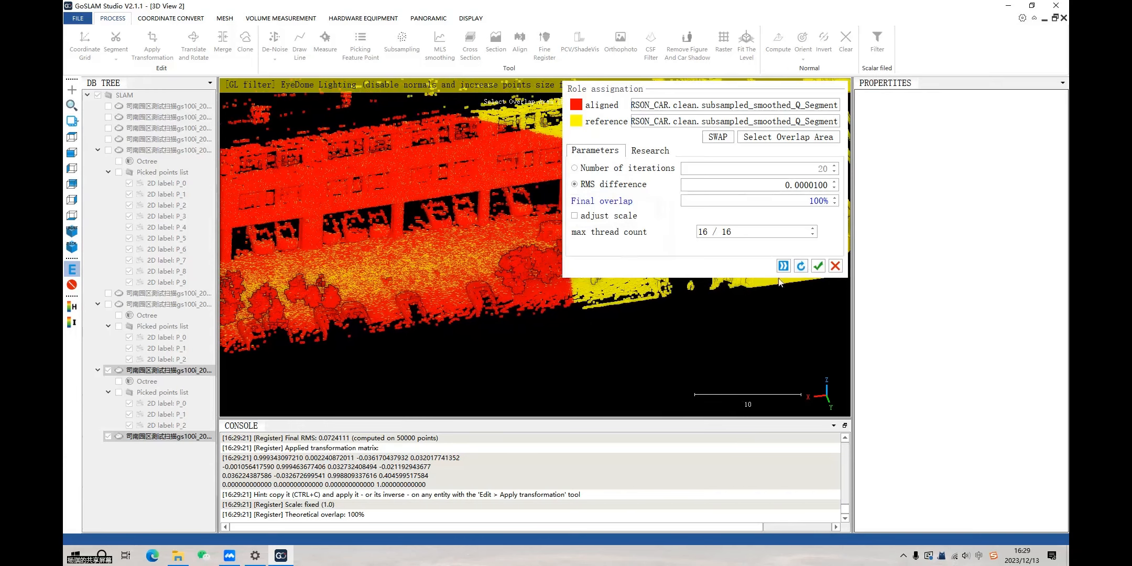
click(818, 267)
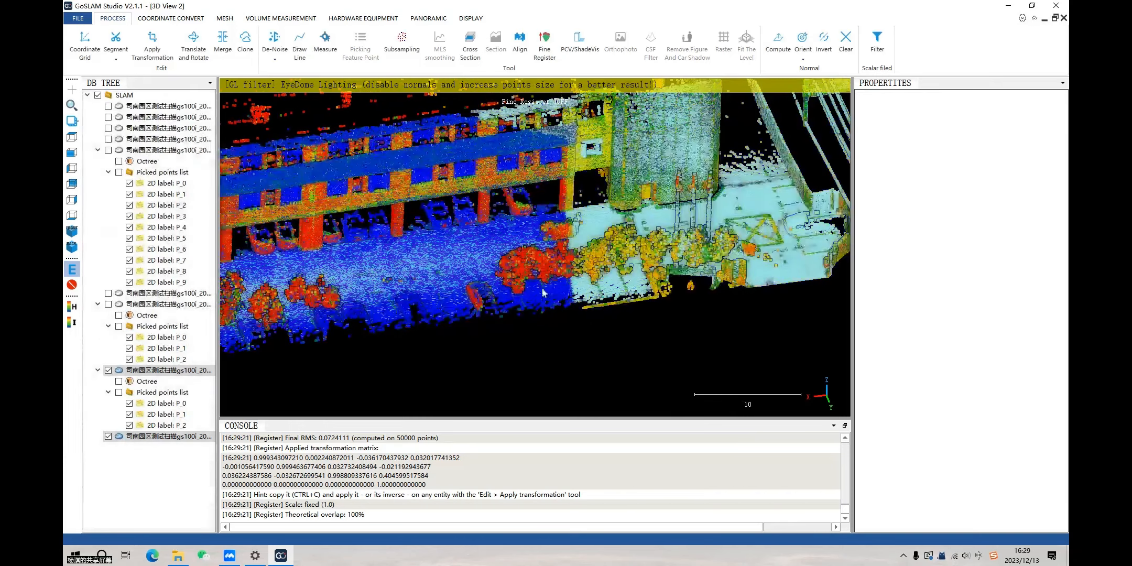
Examine how the two registered segments coincide on the road surface, the building's columns and the parked cars
scroll(629, 271, up, 2)
right_drag(442, 257, 583, 262)
double_click(587, 324)
drag(587, 324, 552, 298)
scroll(464, 243, up, 3)
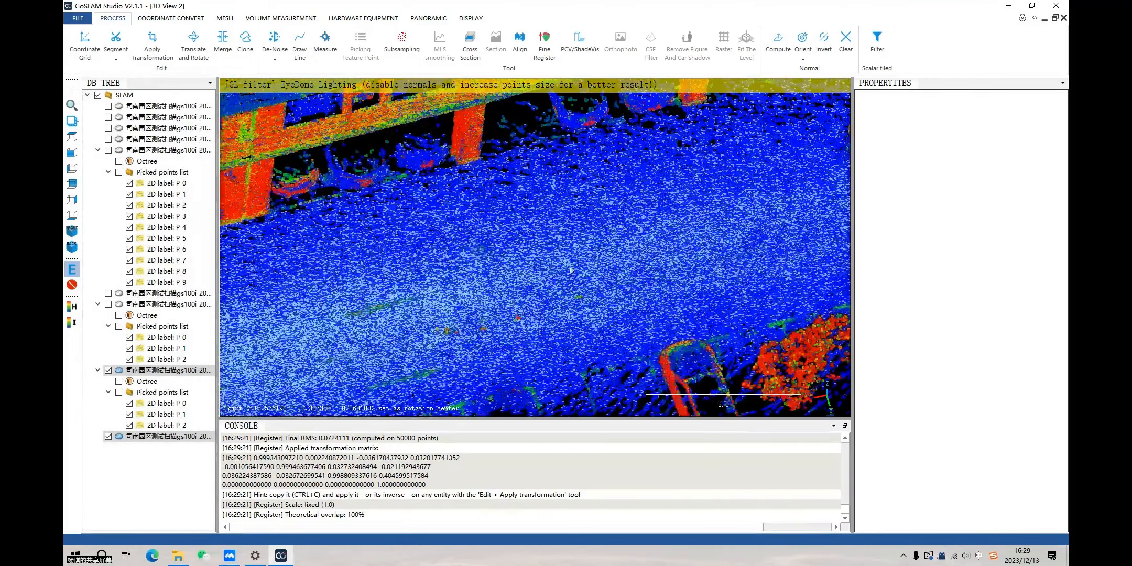
scroll(557, 268, up, 3)
right_drag(322, 131, 491, 176)
scroll(486, 188, down, 1)
right_drag(601, 273, 395, 171)
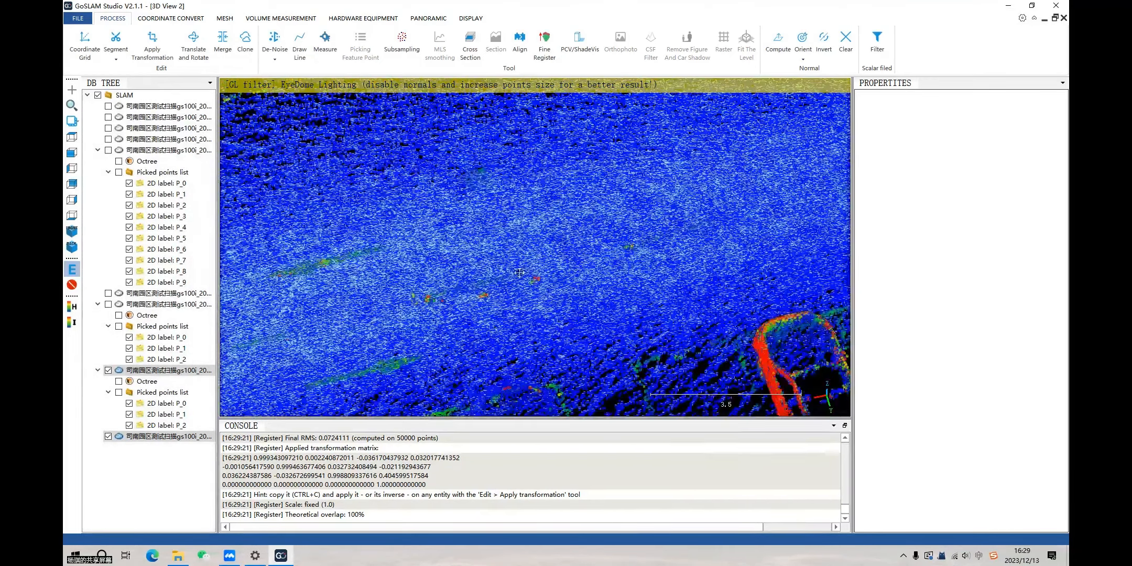
right_drag(552, 157, 587, 281)
scroll(612, 199, down, 2)
drag(692, 235, 711, 197)
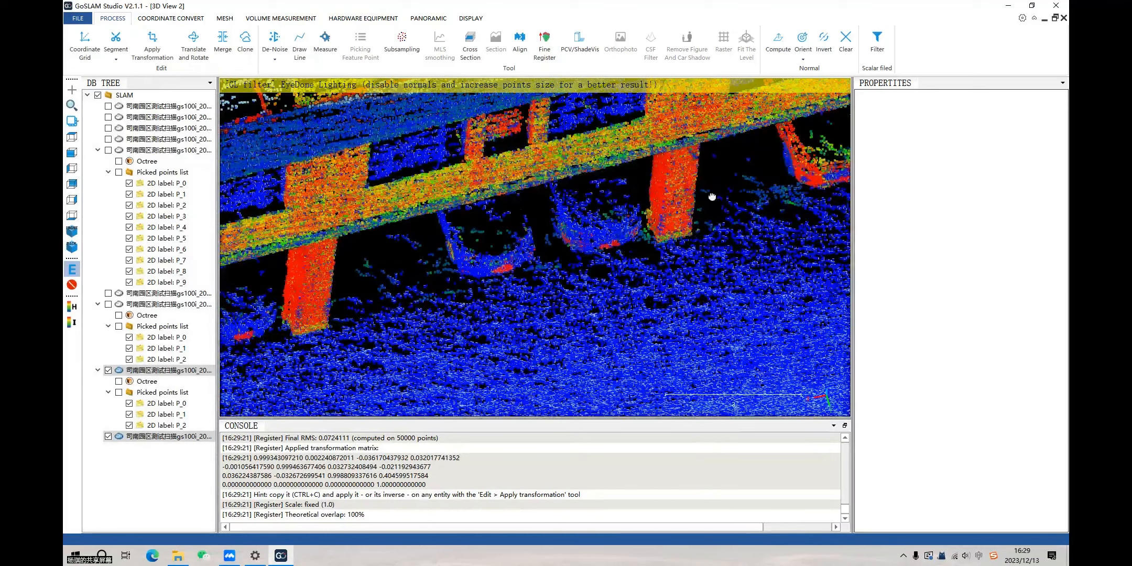
double_click(700, 240)
mouse_move(482, 265)
mouse_down()
mouse_move(416, 254)
mouse_move(466, 265)
mouse_up()
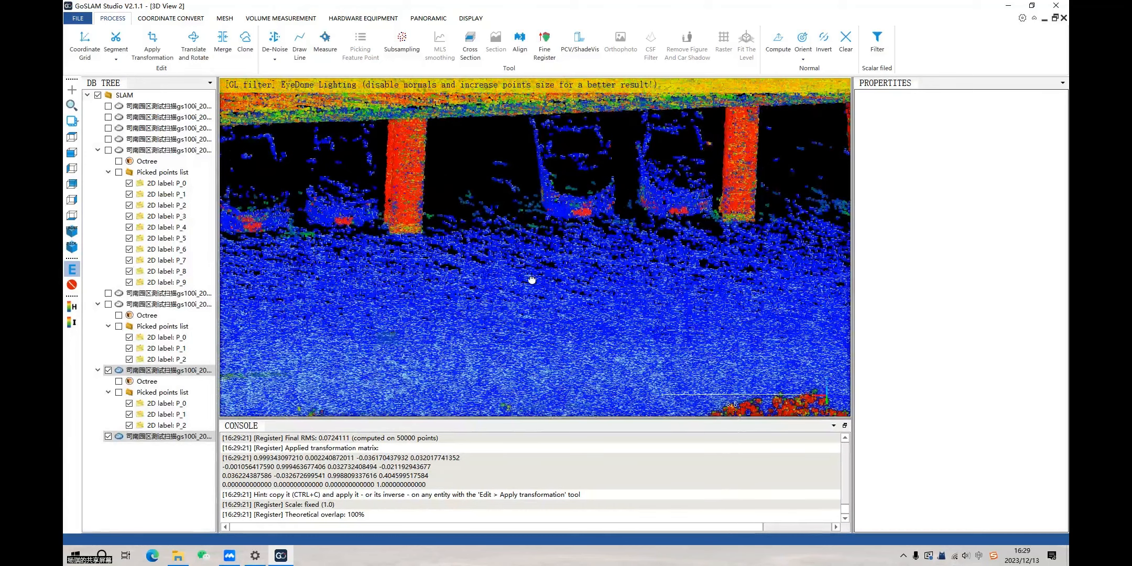
Merge the two registered segments into one cloud, generating a scalar field with the original cloud index
scroll(532, 280, down, 10)
drag(518, 315, 537, 381)
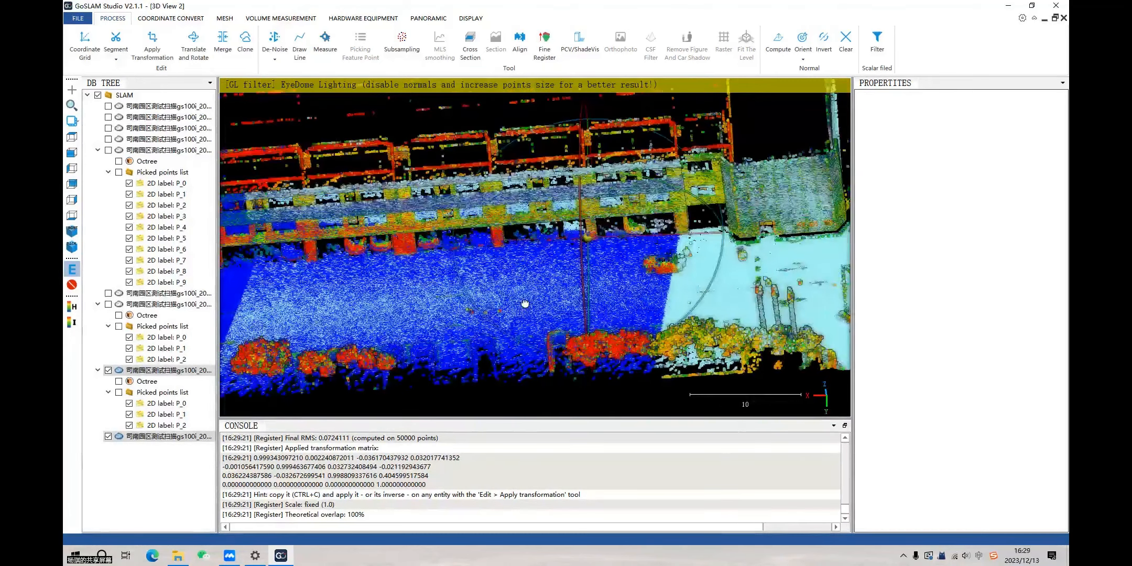
drag(525, 303, 530, 295)
scroll(530, 295, down, 4)
click(108, 437)
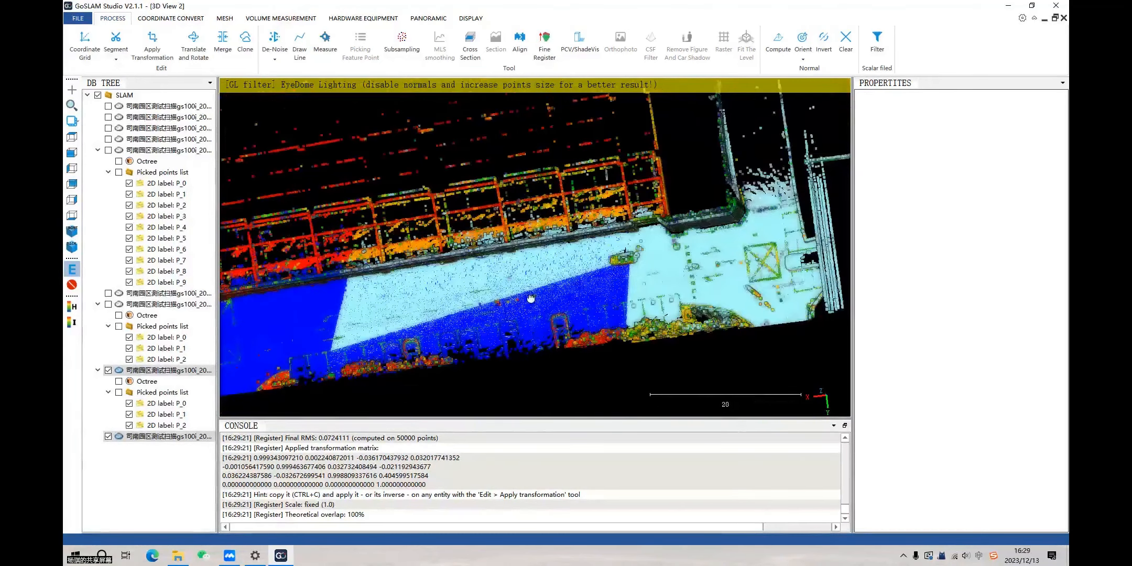
drag(557, 191, 510, 284)
scroll(505, 248, down, 2)
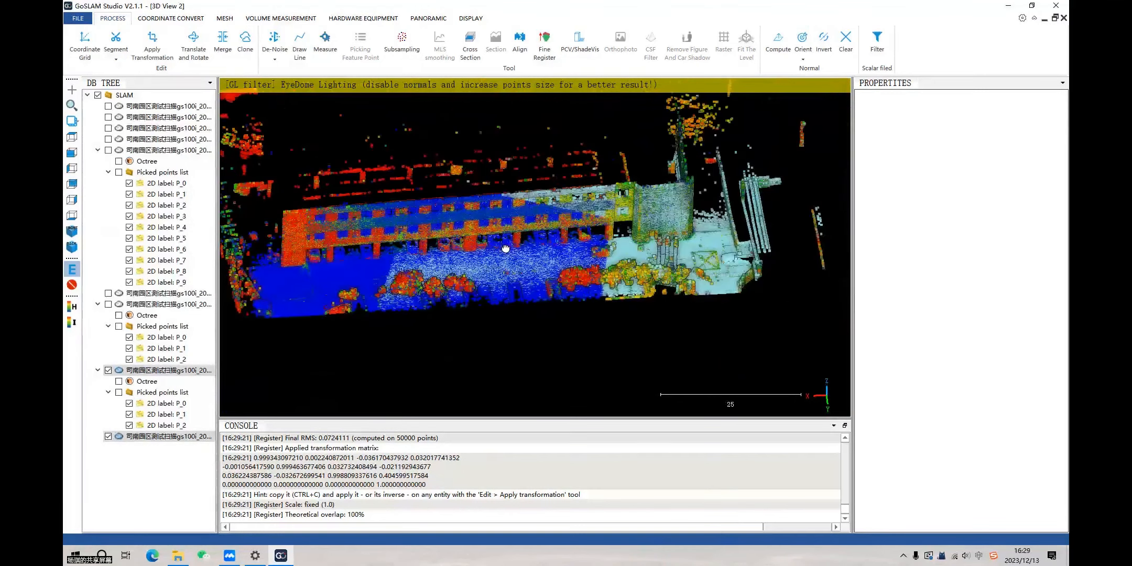
drag(505, 248, 513, 241)
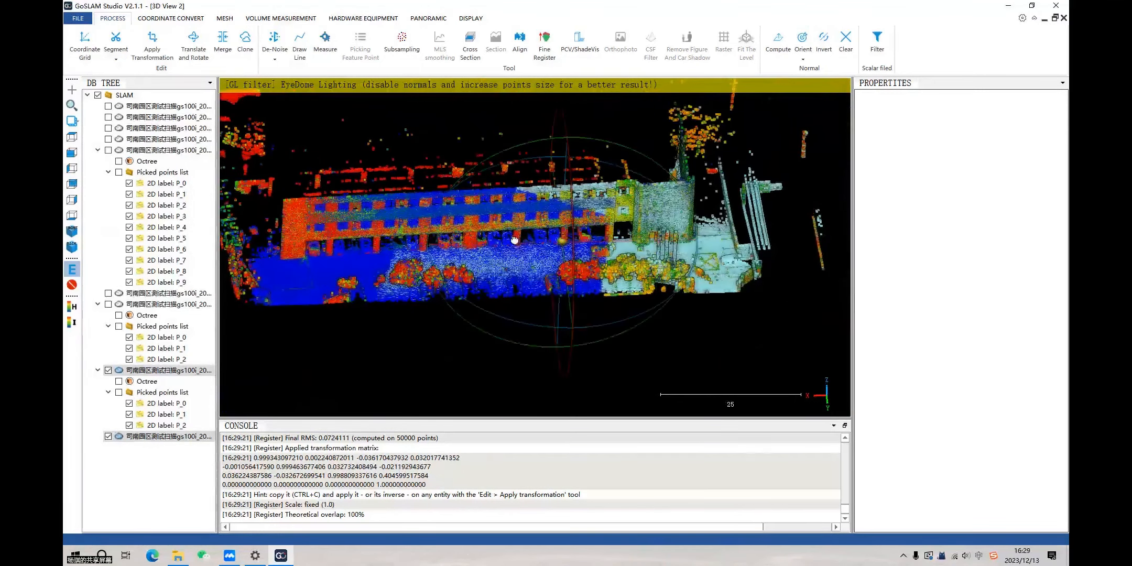
click(222, 51)
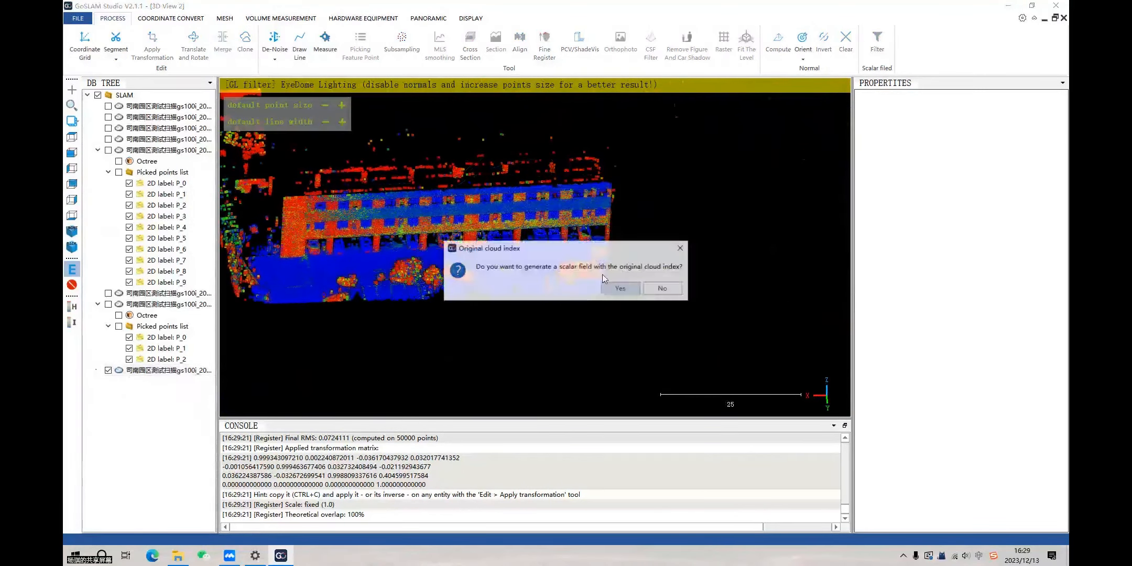
click(620, 288)
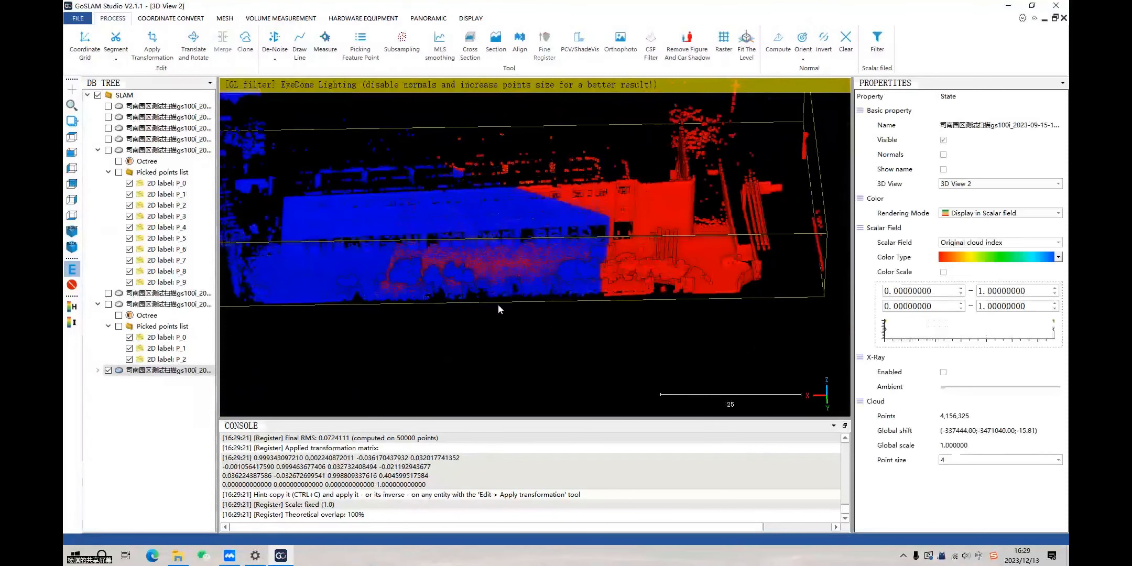
Display the merged cloud by its Intensity scalar field and set its point size to 1
drag(560, 267, 597, 280)
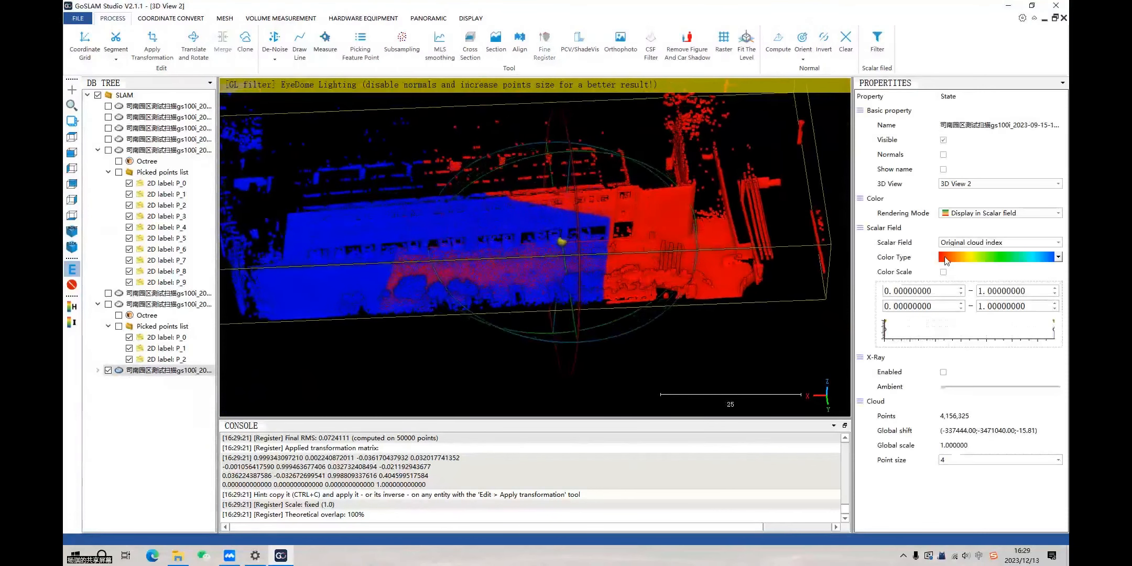
click(985, 242)
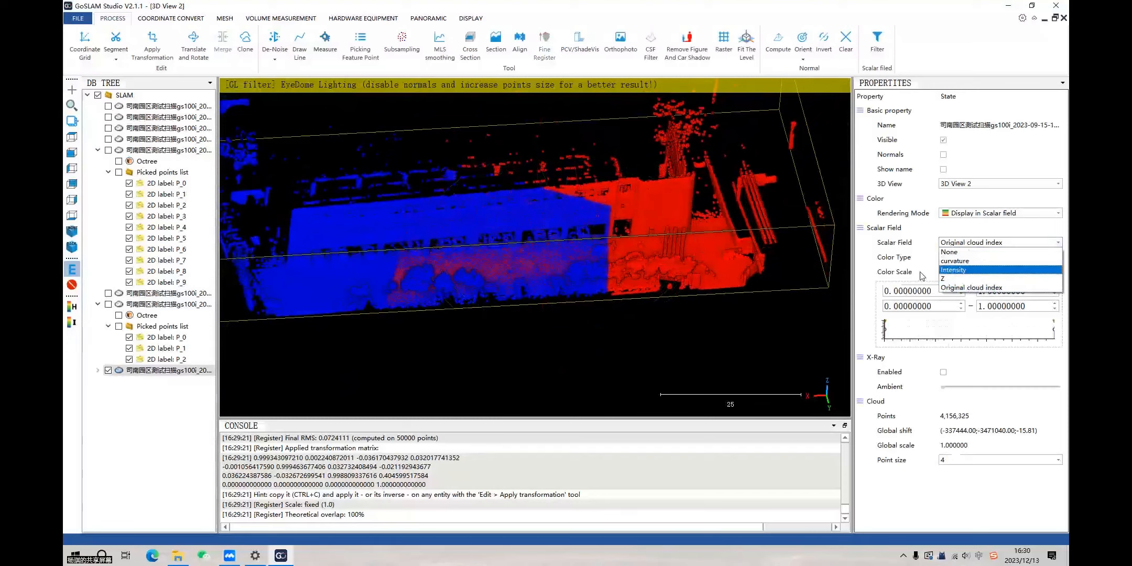
click(958, 261)
scroll(674, 311, up, 5)
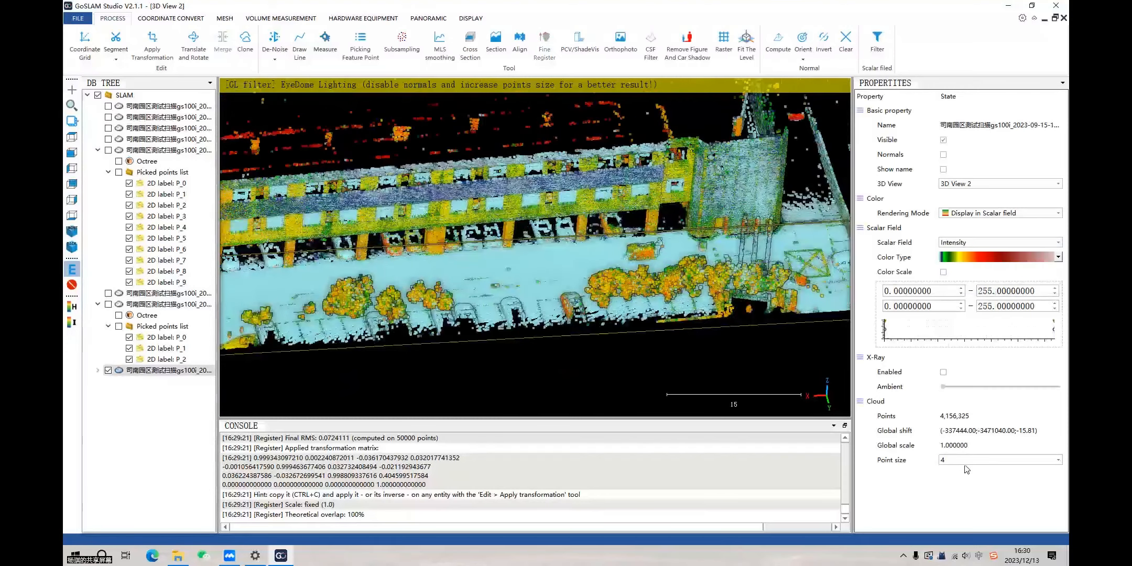
click(966, 460)
click(964, 478)
Examine the merged cloud along the road, from above and facing the building's facade
drag(525, 294, 630, 230)
drag(515, 268, 584, 309)
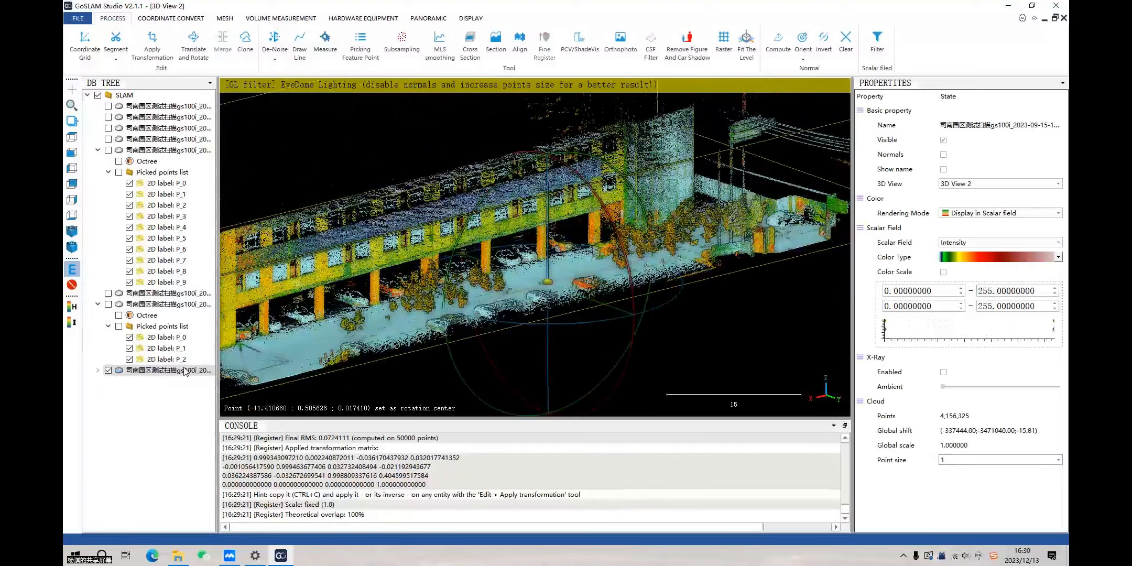
drag(684, 280, 560, 304)
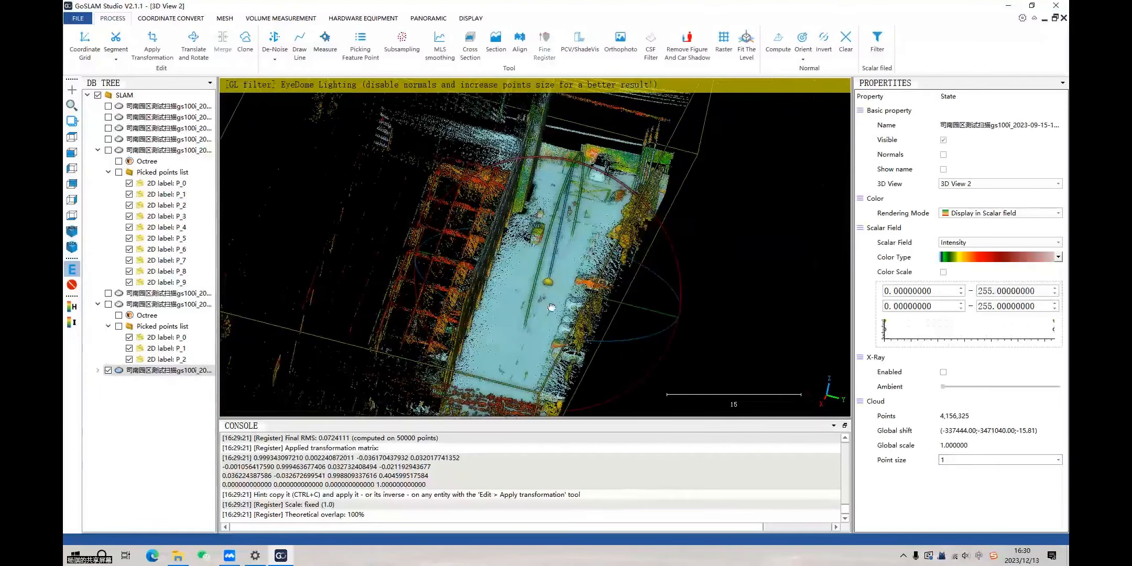
scroll(531, 318, up, 3)
scroll(539, 289, up, 1)
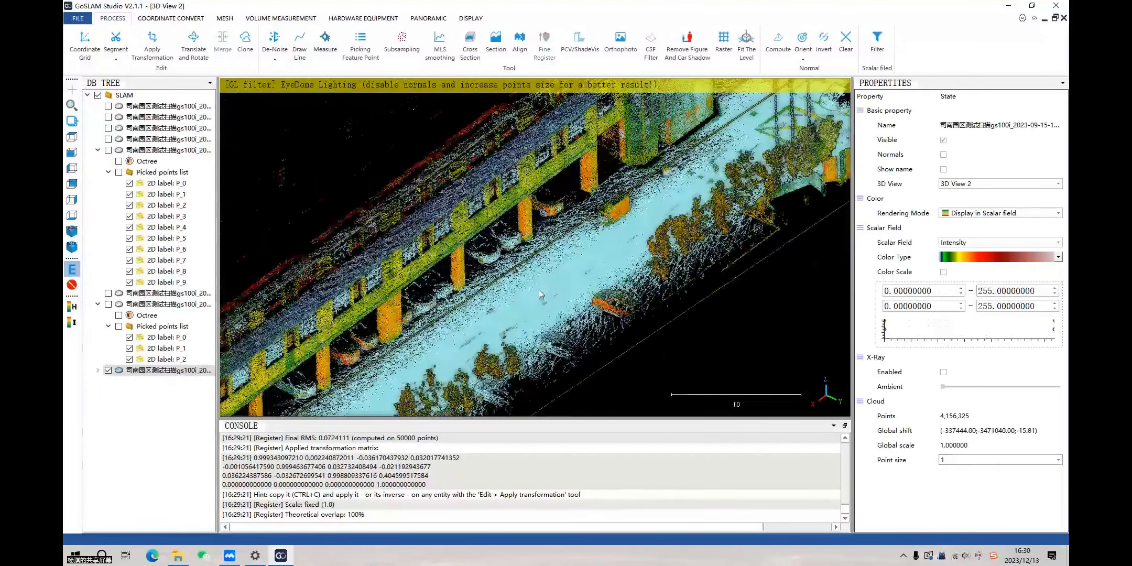
scroll(527, 256, down, 3)
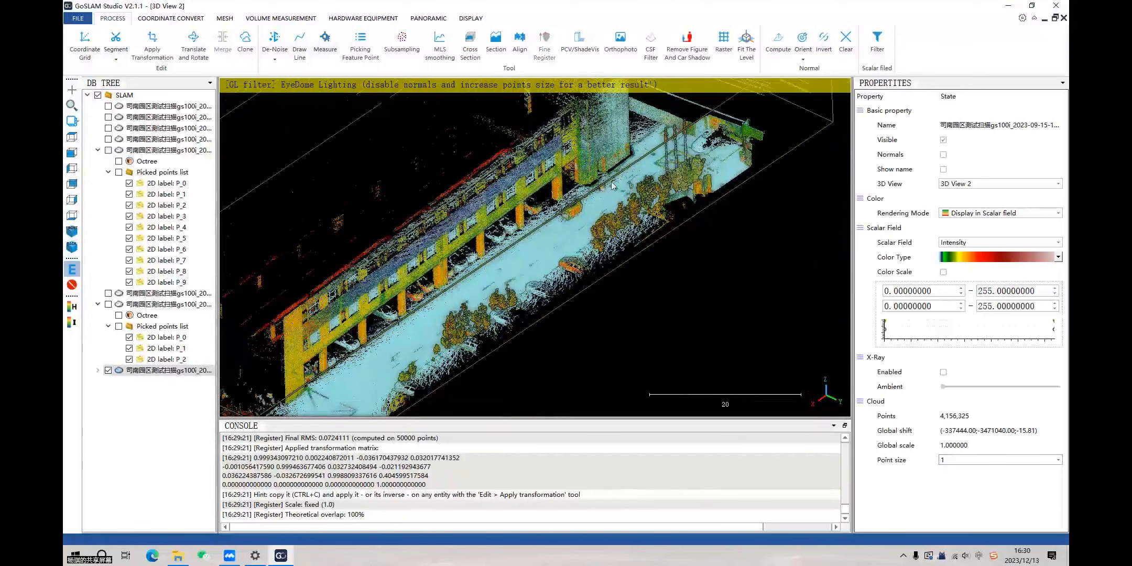
drag(612, 186, 622, 244)
scroll(672, 246, down, 2)
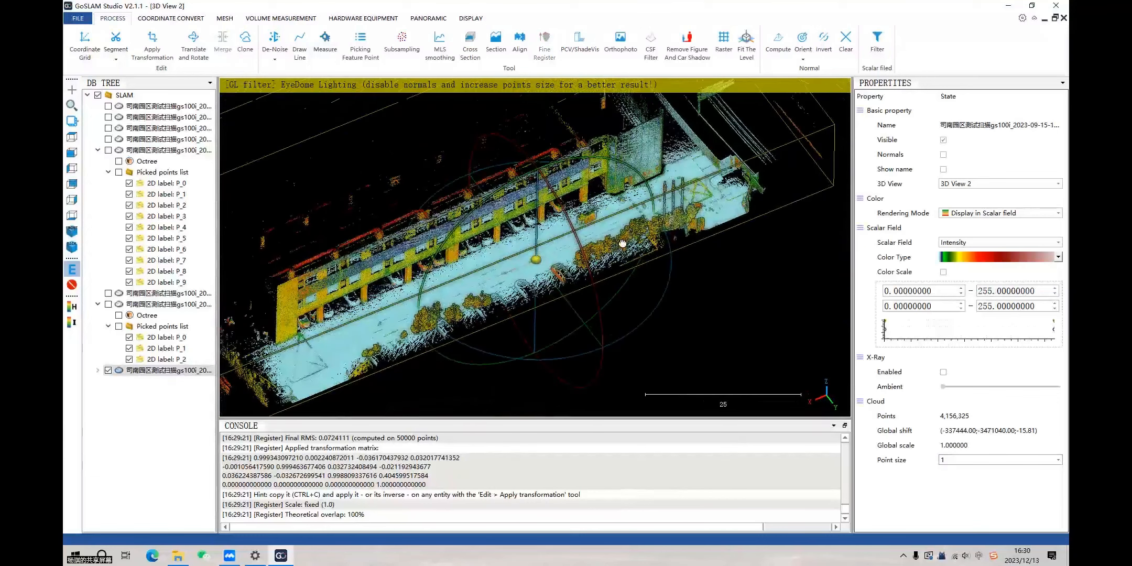
right_drag(627, 252, 627, 257)
scroll(610, 258, down, 3)
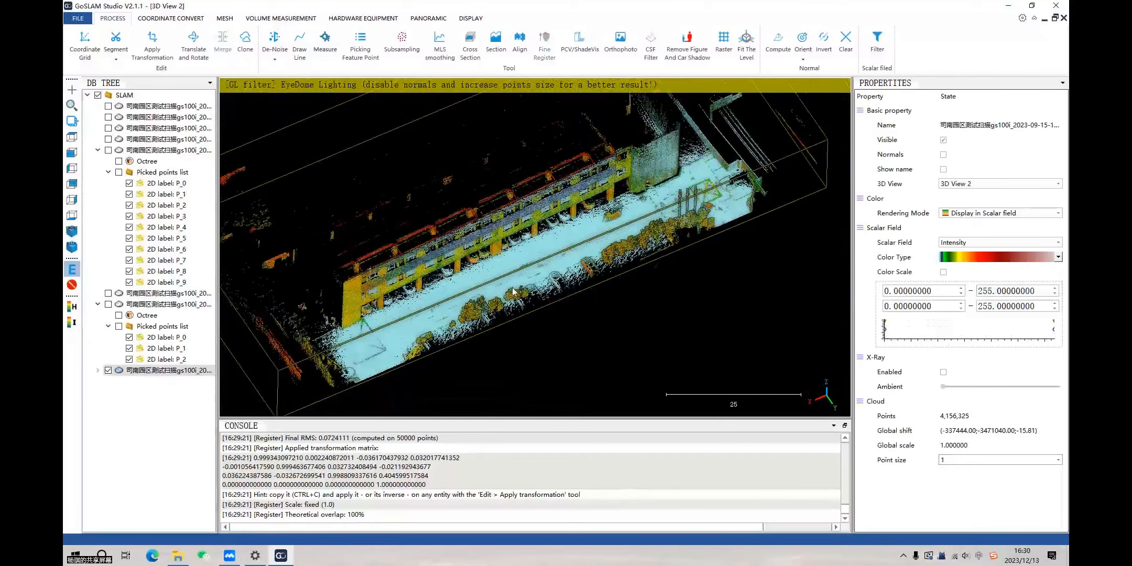
scroll(493, 284, down, 1)
drag(601, 252, 624, 250)
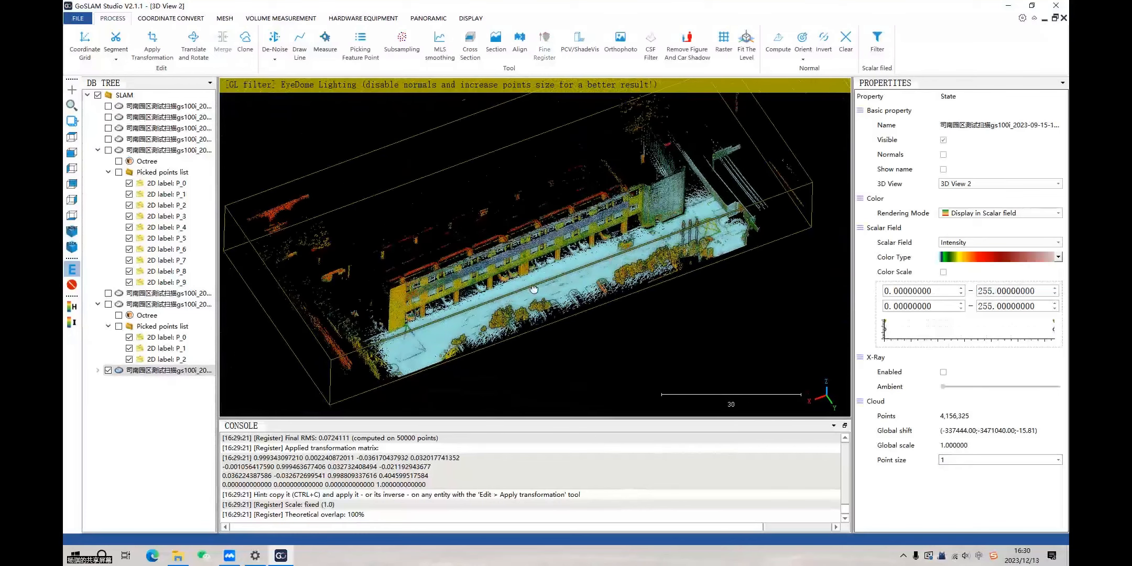
drag(534, 289, 688, 317)
scroll(644, 270, up, 2)
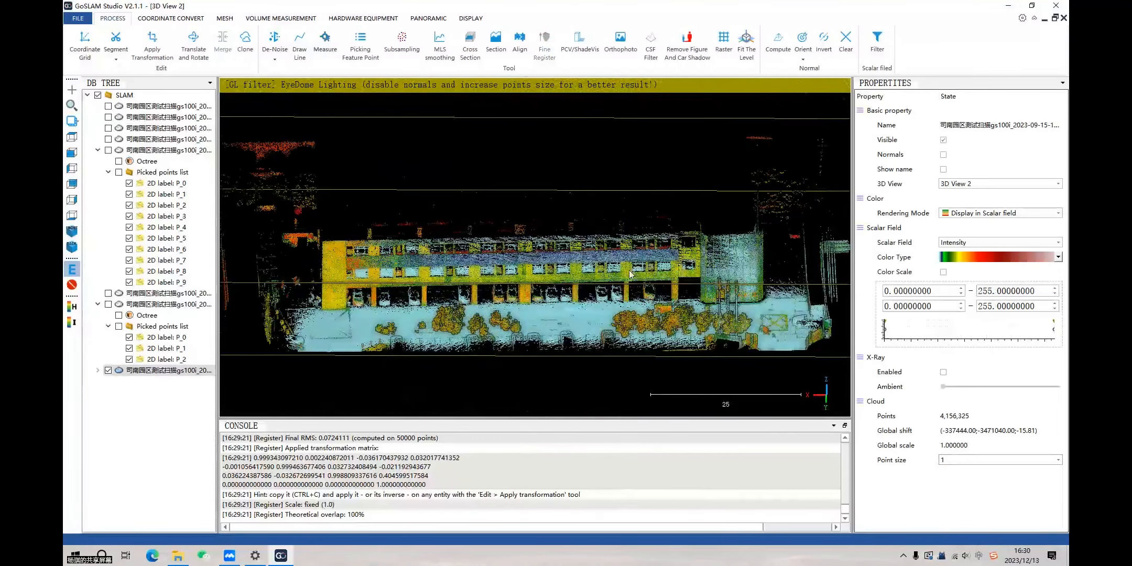
Examine the joined area of the merged cloud closely around the columns, road and roadside bushes from several angles
right_drag(644, 270, 567, 272)
scroll(567, 272, up, 2)
double_click(566, 267)
mouse_move(580, 305)
mouse_down()
mouse_move(591, 357)
mouse_move(583, 319)
mouse_up()
scroll(528, 305, up, 6)
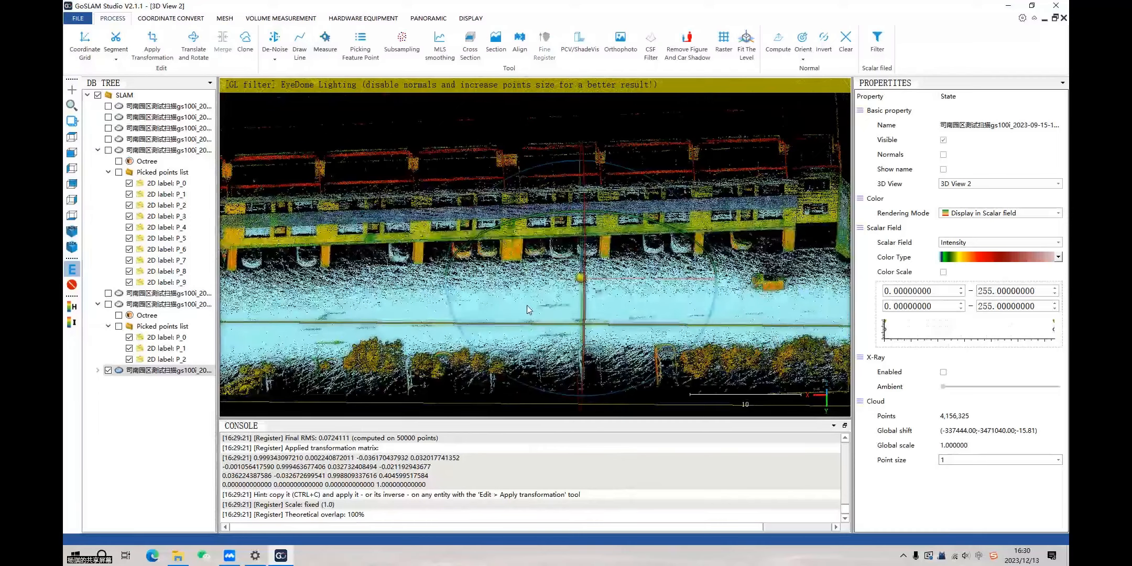
double_click(525, 307)
drag(525, 308, 524, 278)
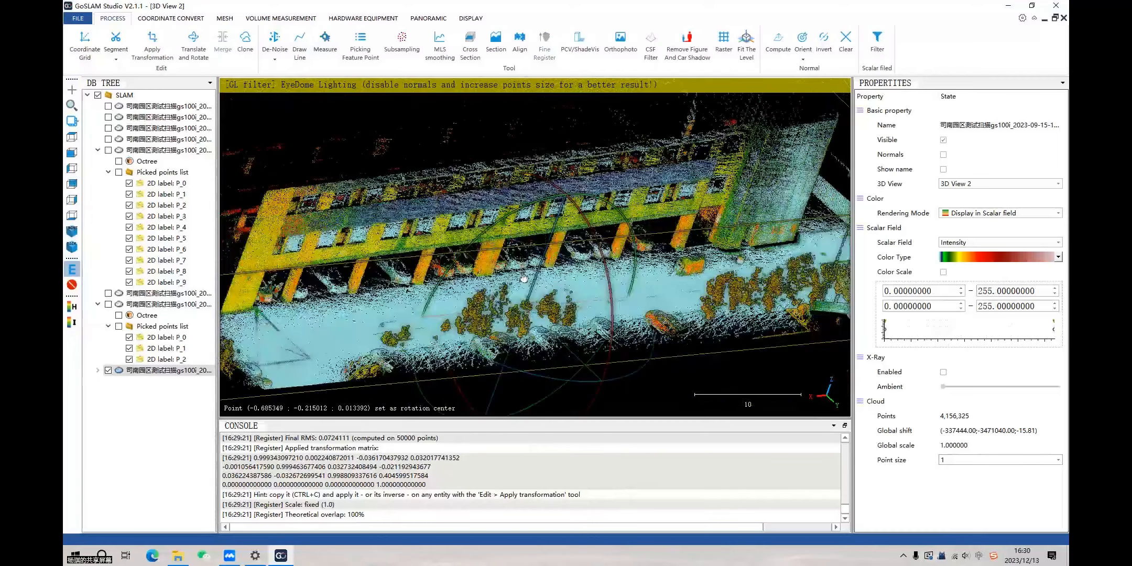
scroll(643, 273, down, 3)
double_click(643, 272)
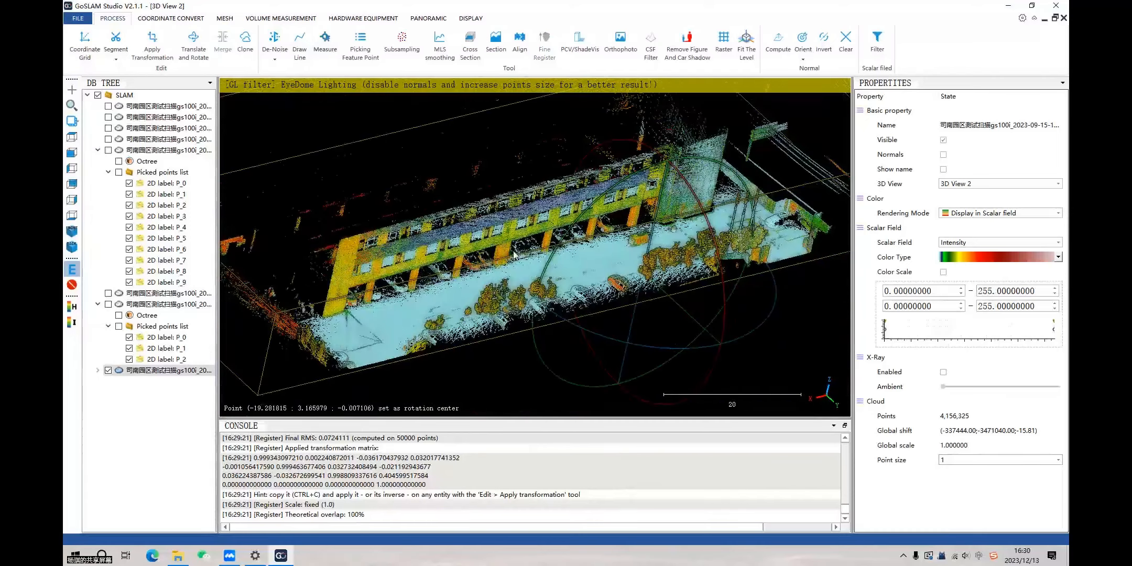
drag(500, 275, 601, 276)
right_drag(601, 276, 596, 275)
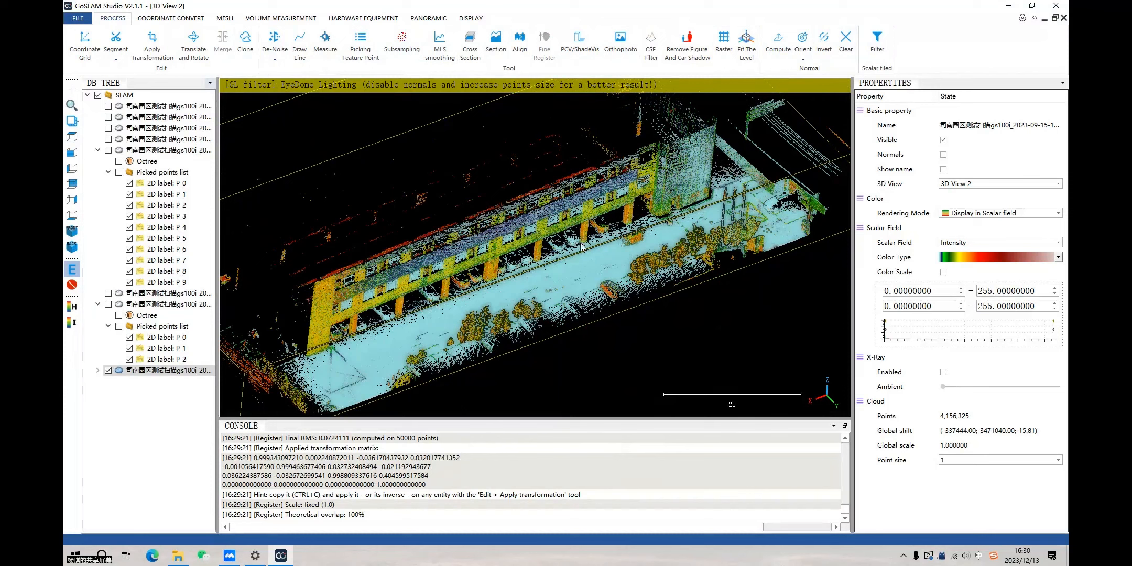
double_click(555, 292)
drag(539, 333, 591, 289)
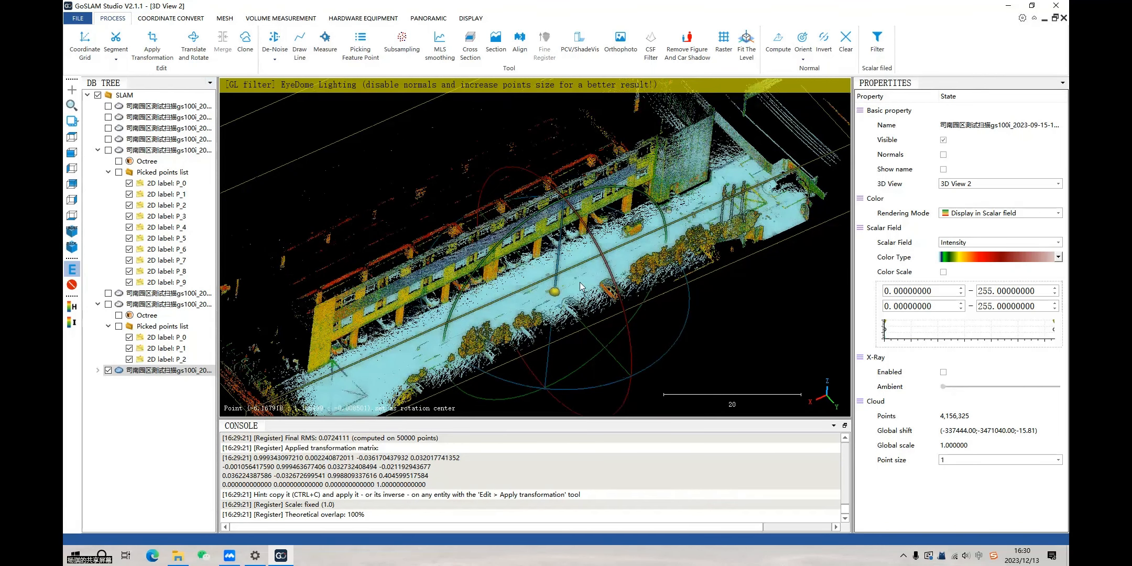
scroll(578, 283, up, 2)
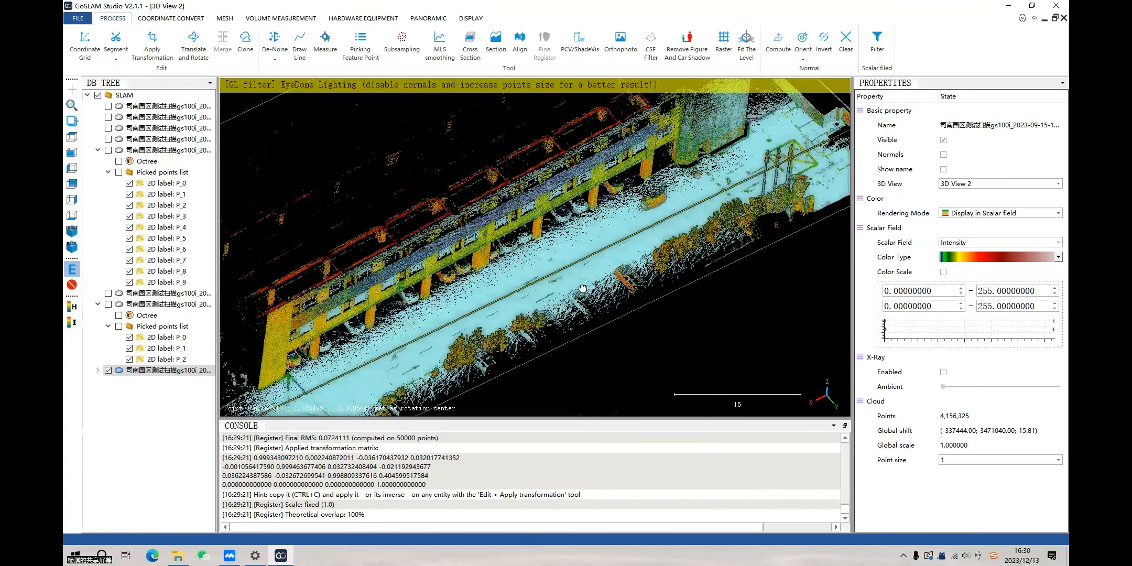